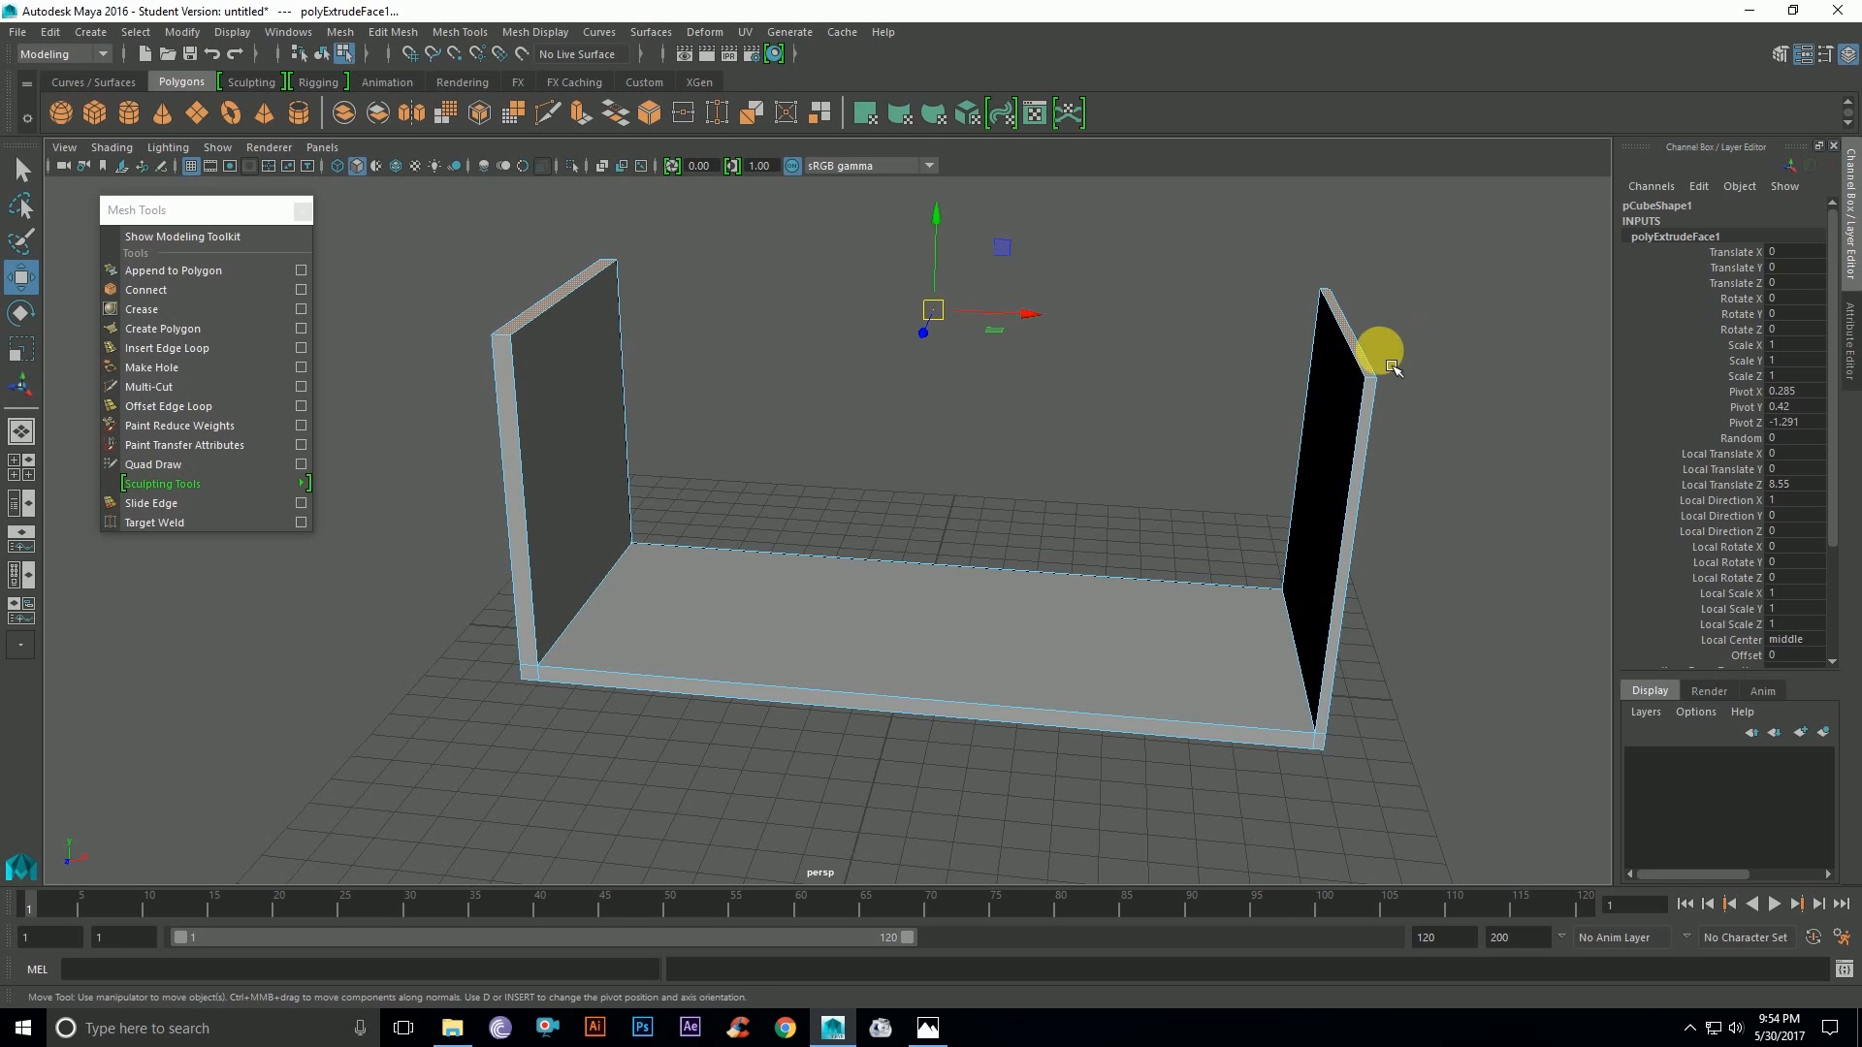
Step: Insert an edge loop around the left side panel just below its top edge
left_click_drag(1405, 387, 1371, 382, "alt")
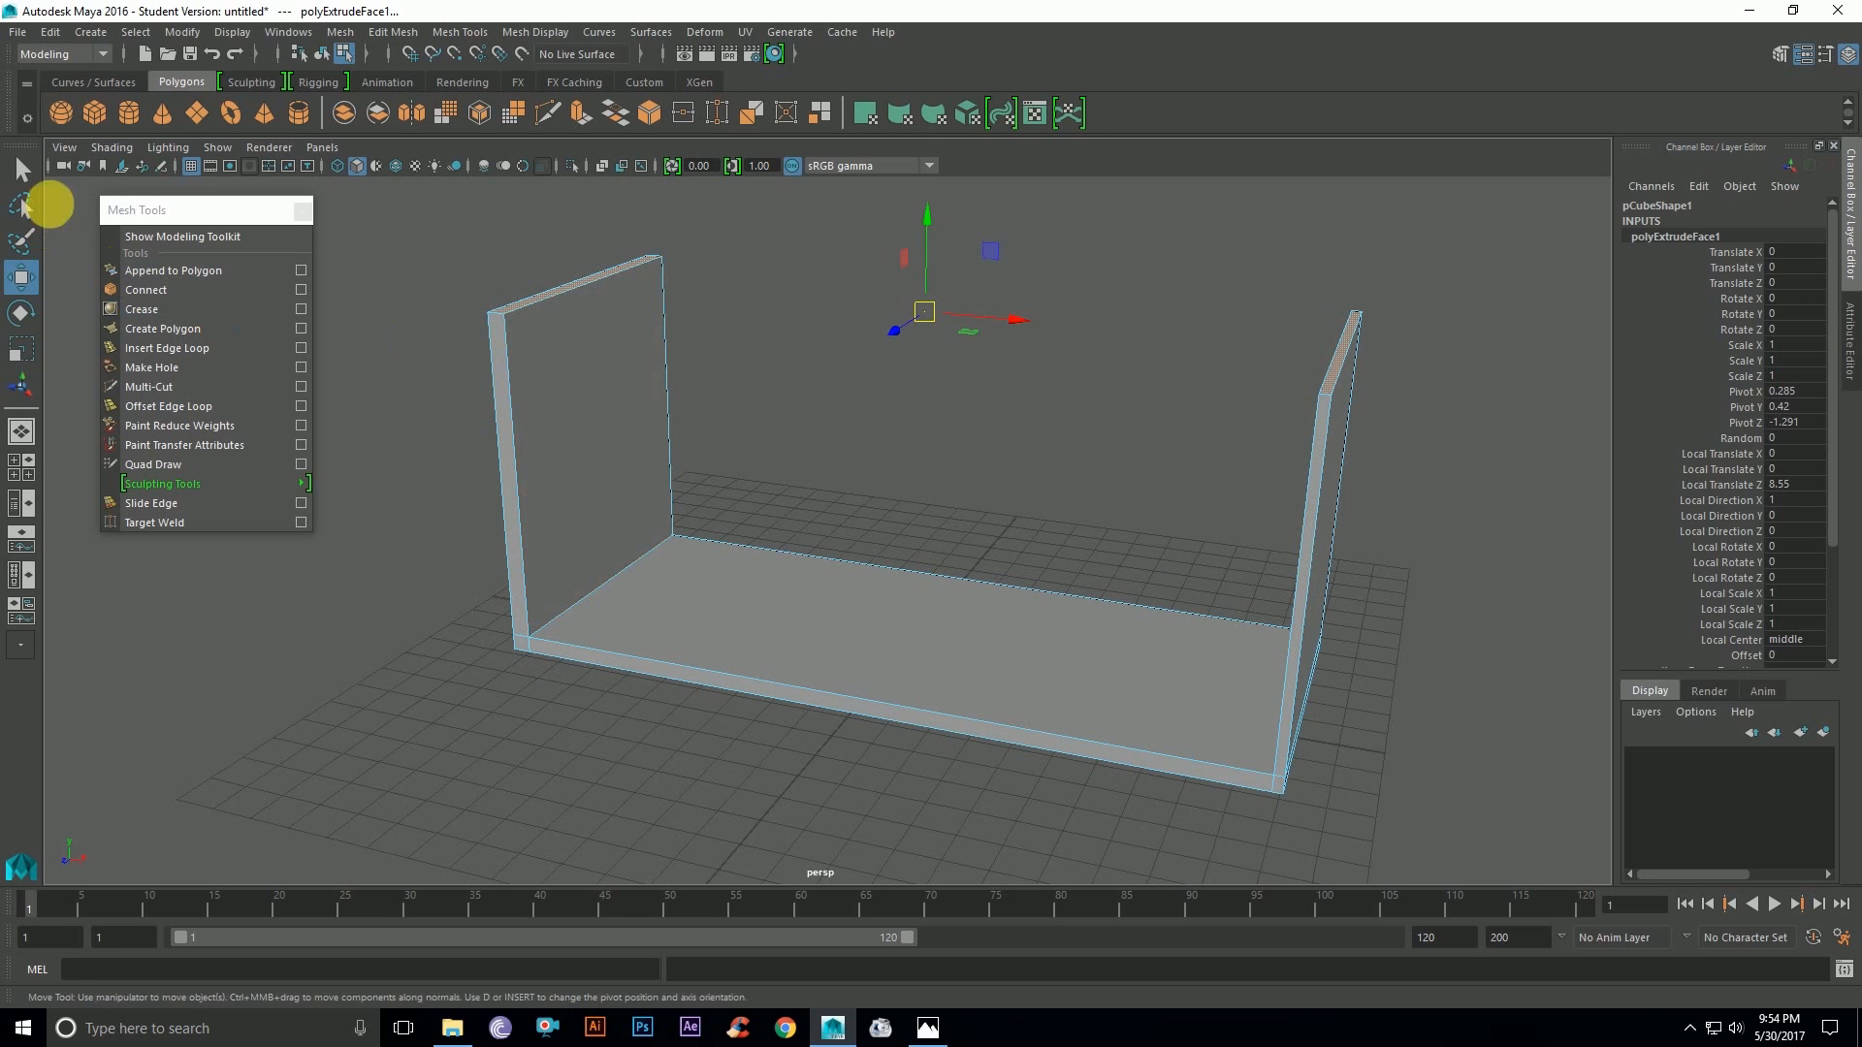
left_click(160, 347)
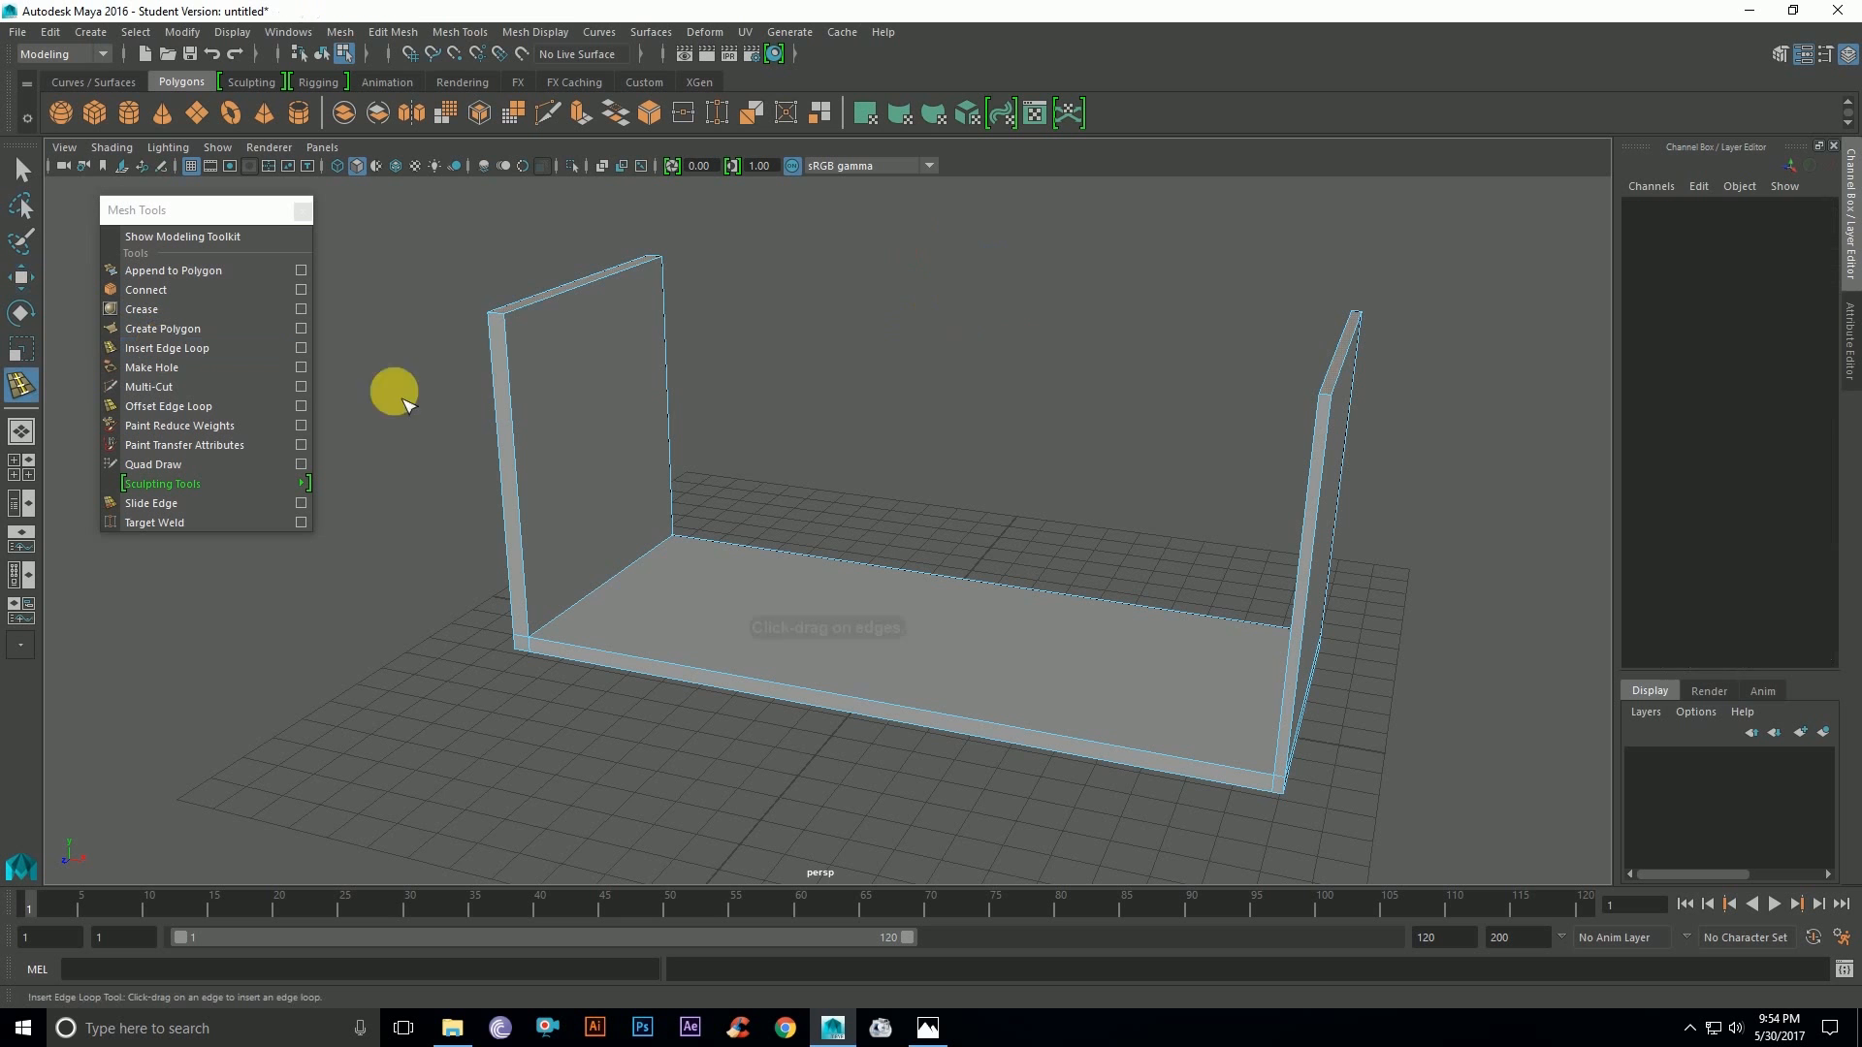
left_click(509, 328)
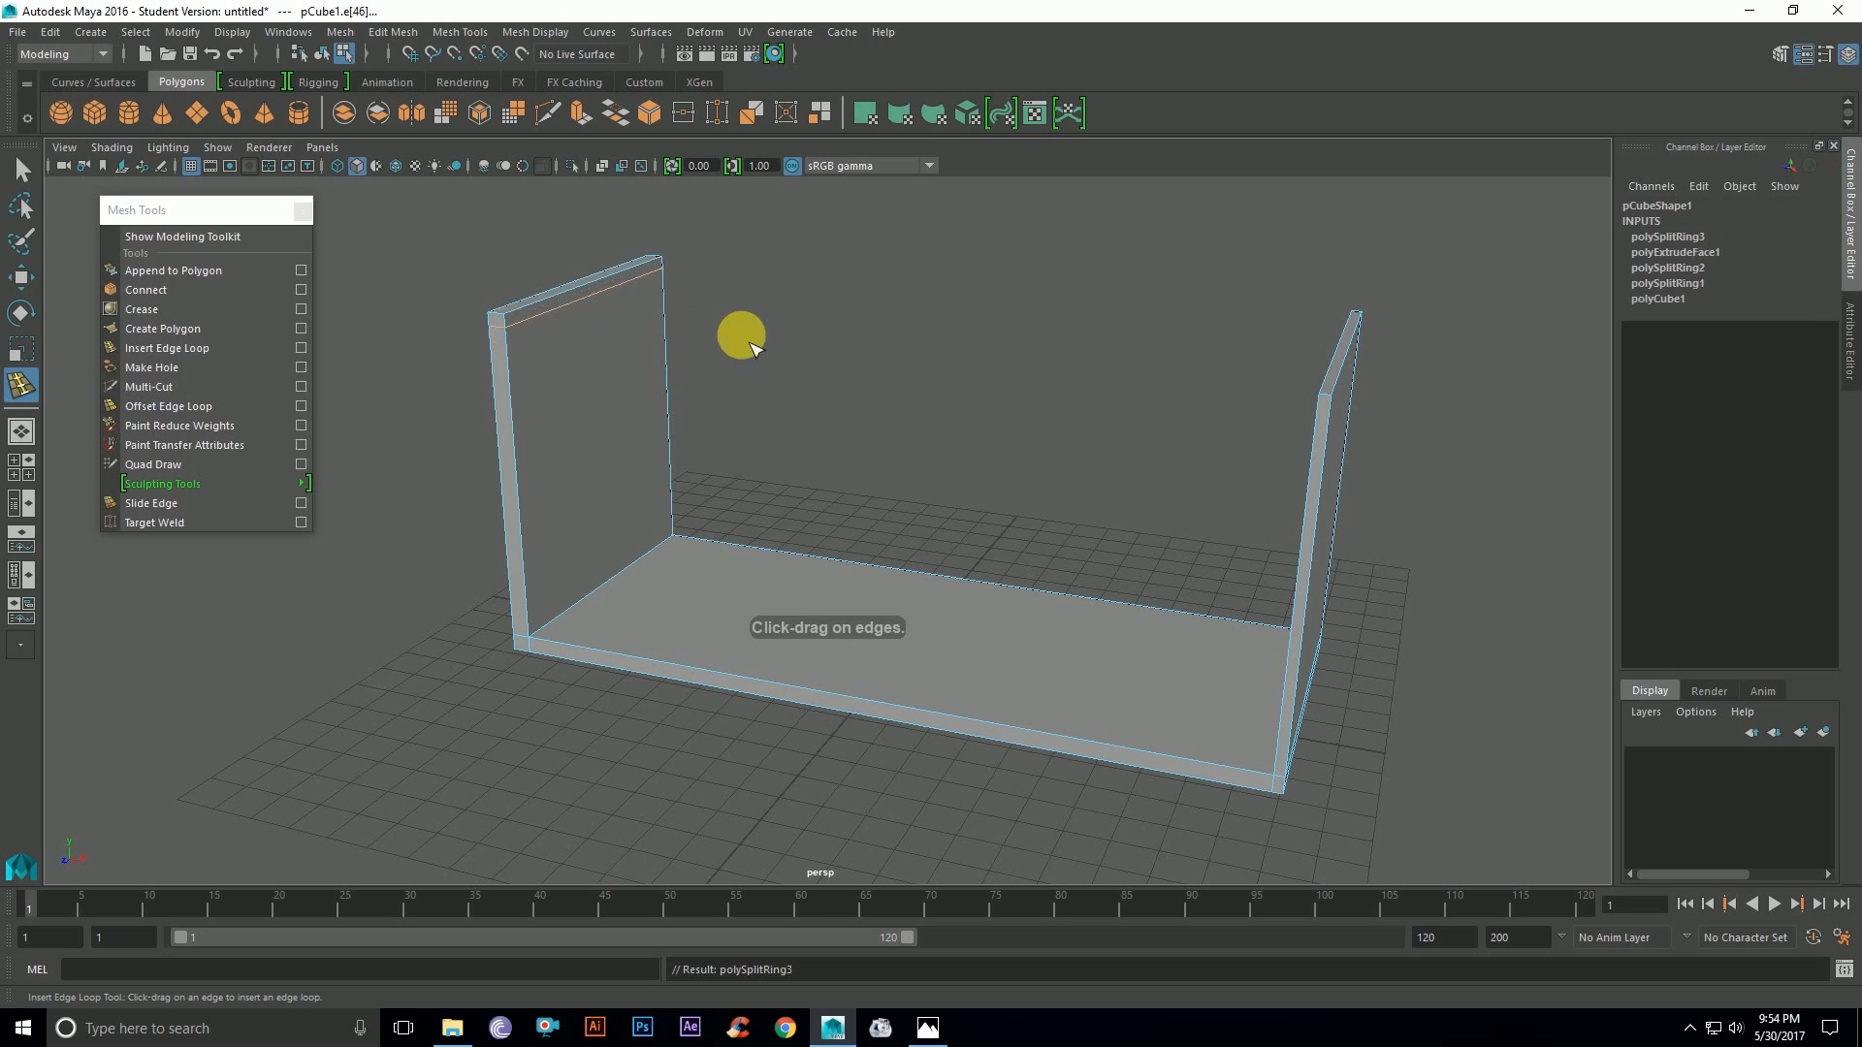
mouse_move(1196, 391)
left_mouse_down("alt")
mouse_move(1305, 394)
mouse_move(1107, 403)
mouse_move(1209, 402)
mouse_move(1184, 399)
left_mouse_up("alt")
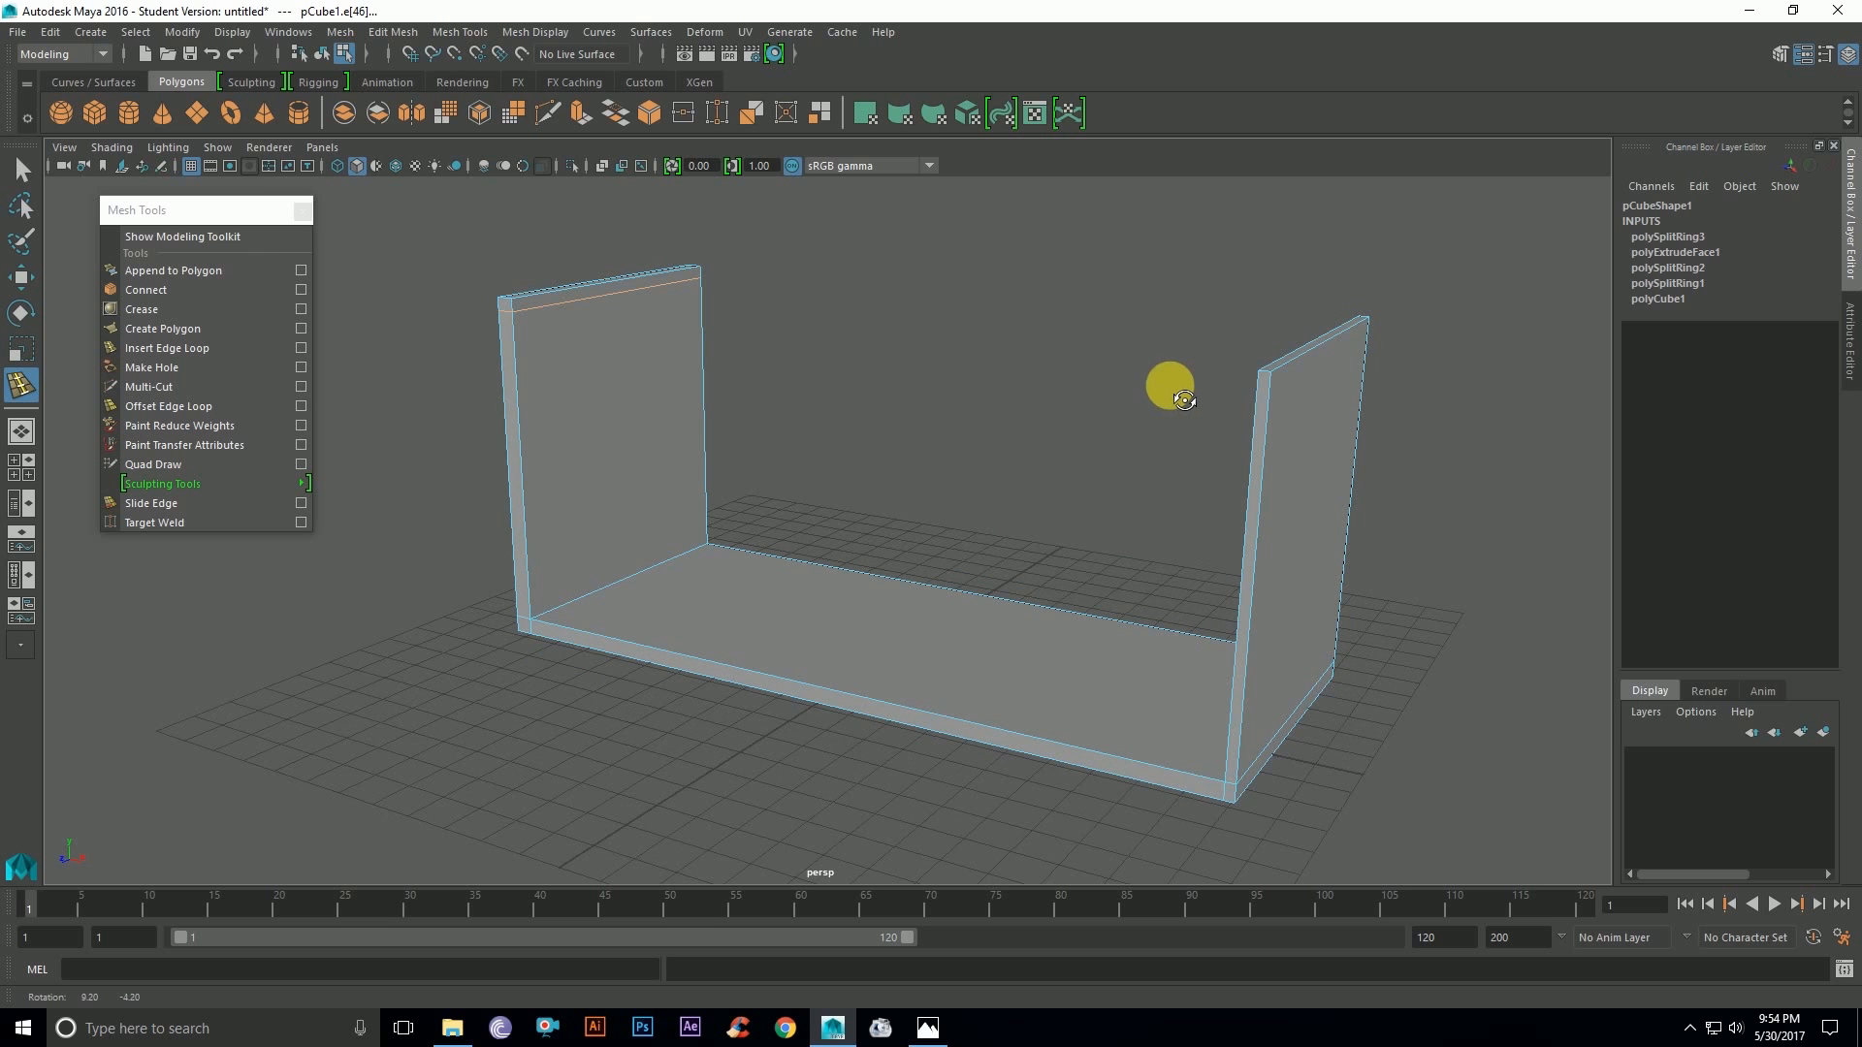
Step: Extrude the narrow inner face at the top of the left side panel about 19.02 units across the right side panel as a tabletop
key("w")
left_click(569, 321)
right_click(852, 252)
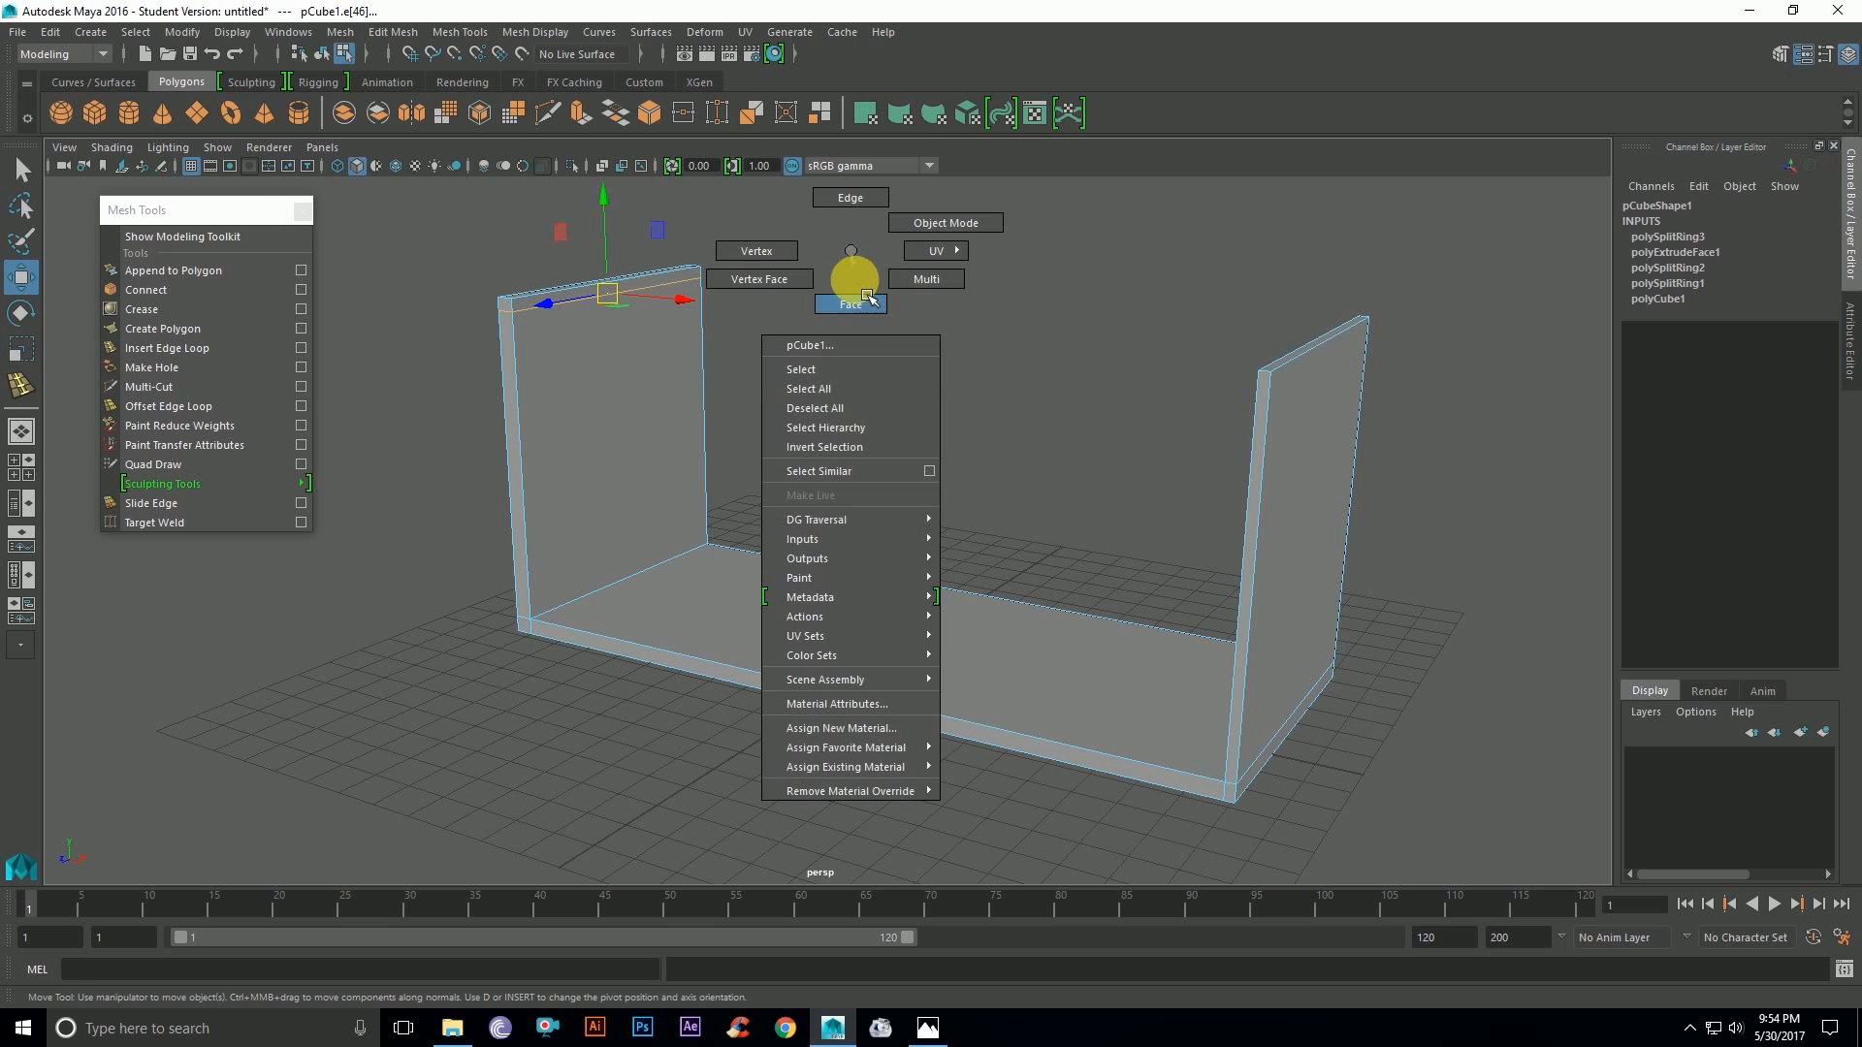
left_click(672, 302)
left_click(665, 298)
left_click_drag(818, 362, 757, 381, "alt")
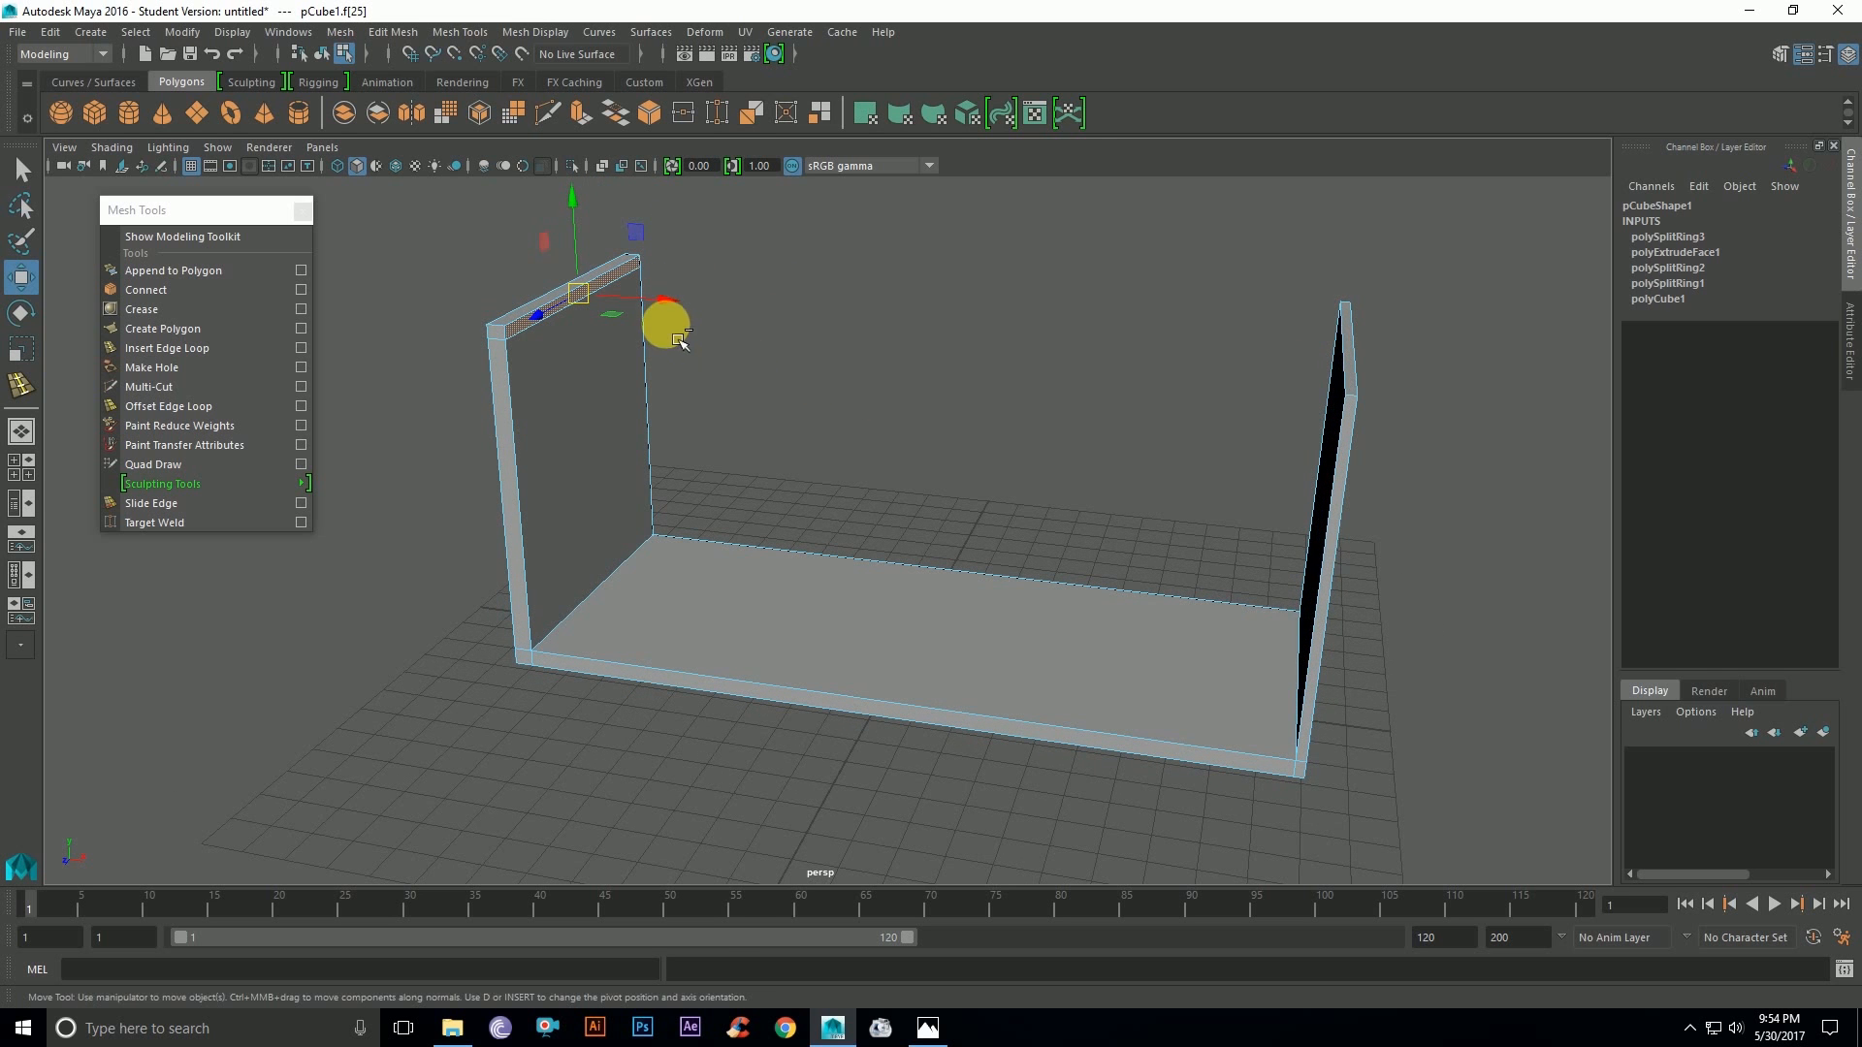
key("ctrl+e")
left_click_drag(636, 300, 1427, 420)
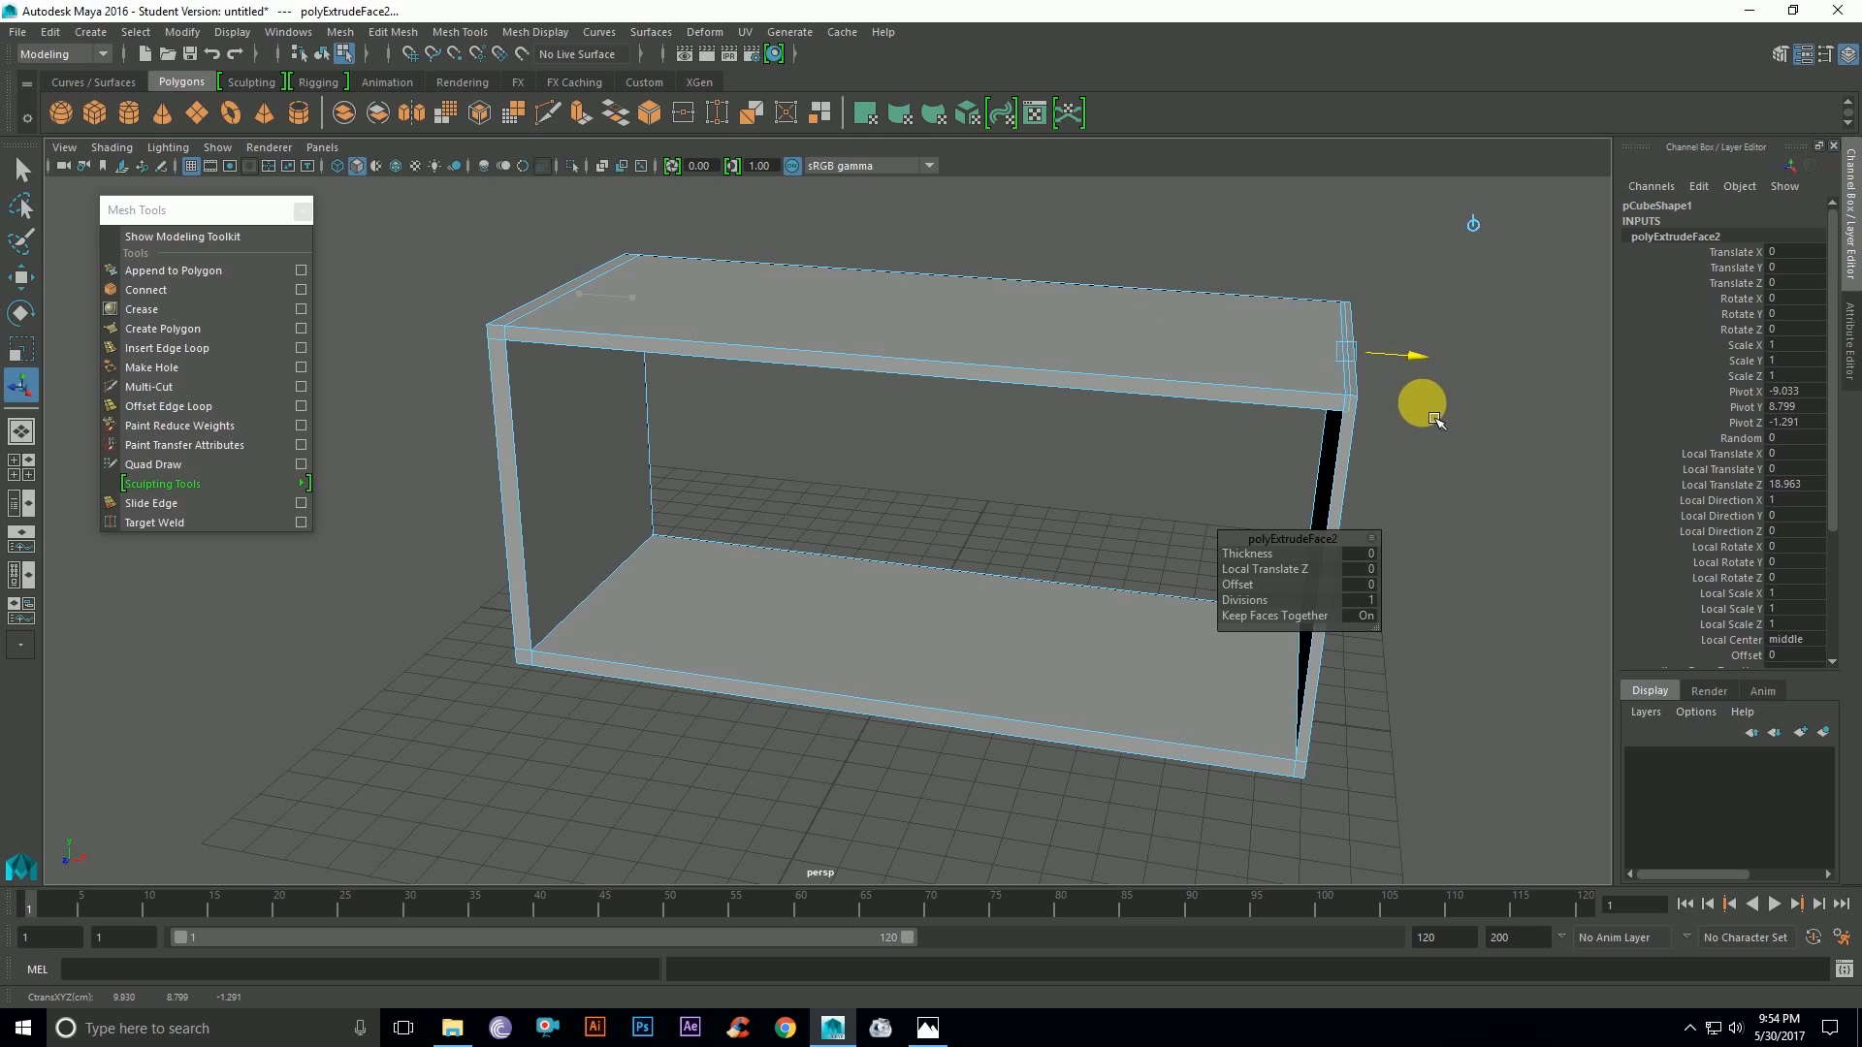
left_click_drag(1437, 419, 1436, 418)
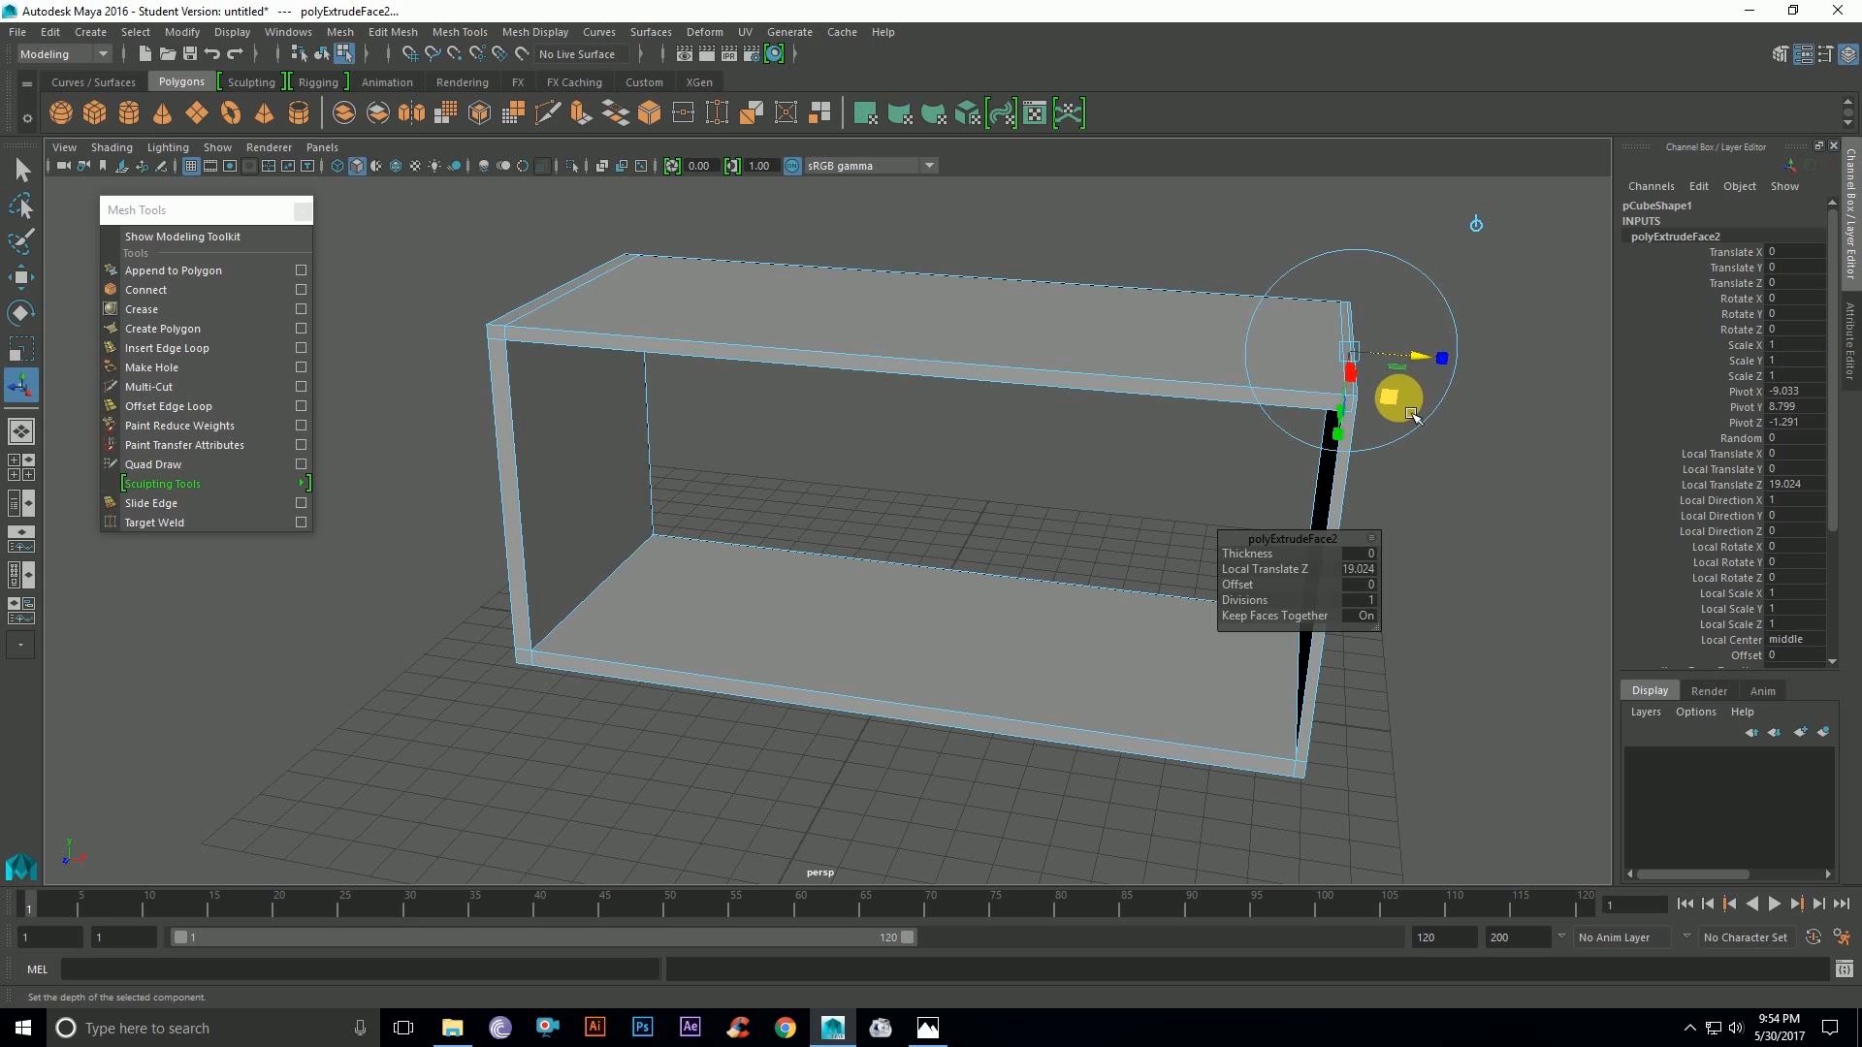
left_click_drag(1405, 504, 1322, 511, "alt")
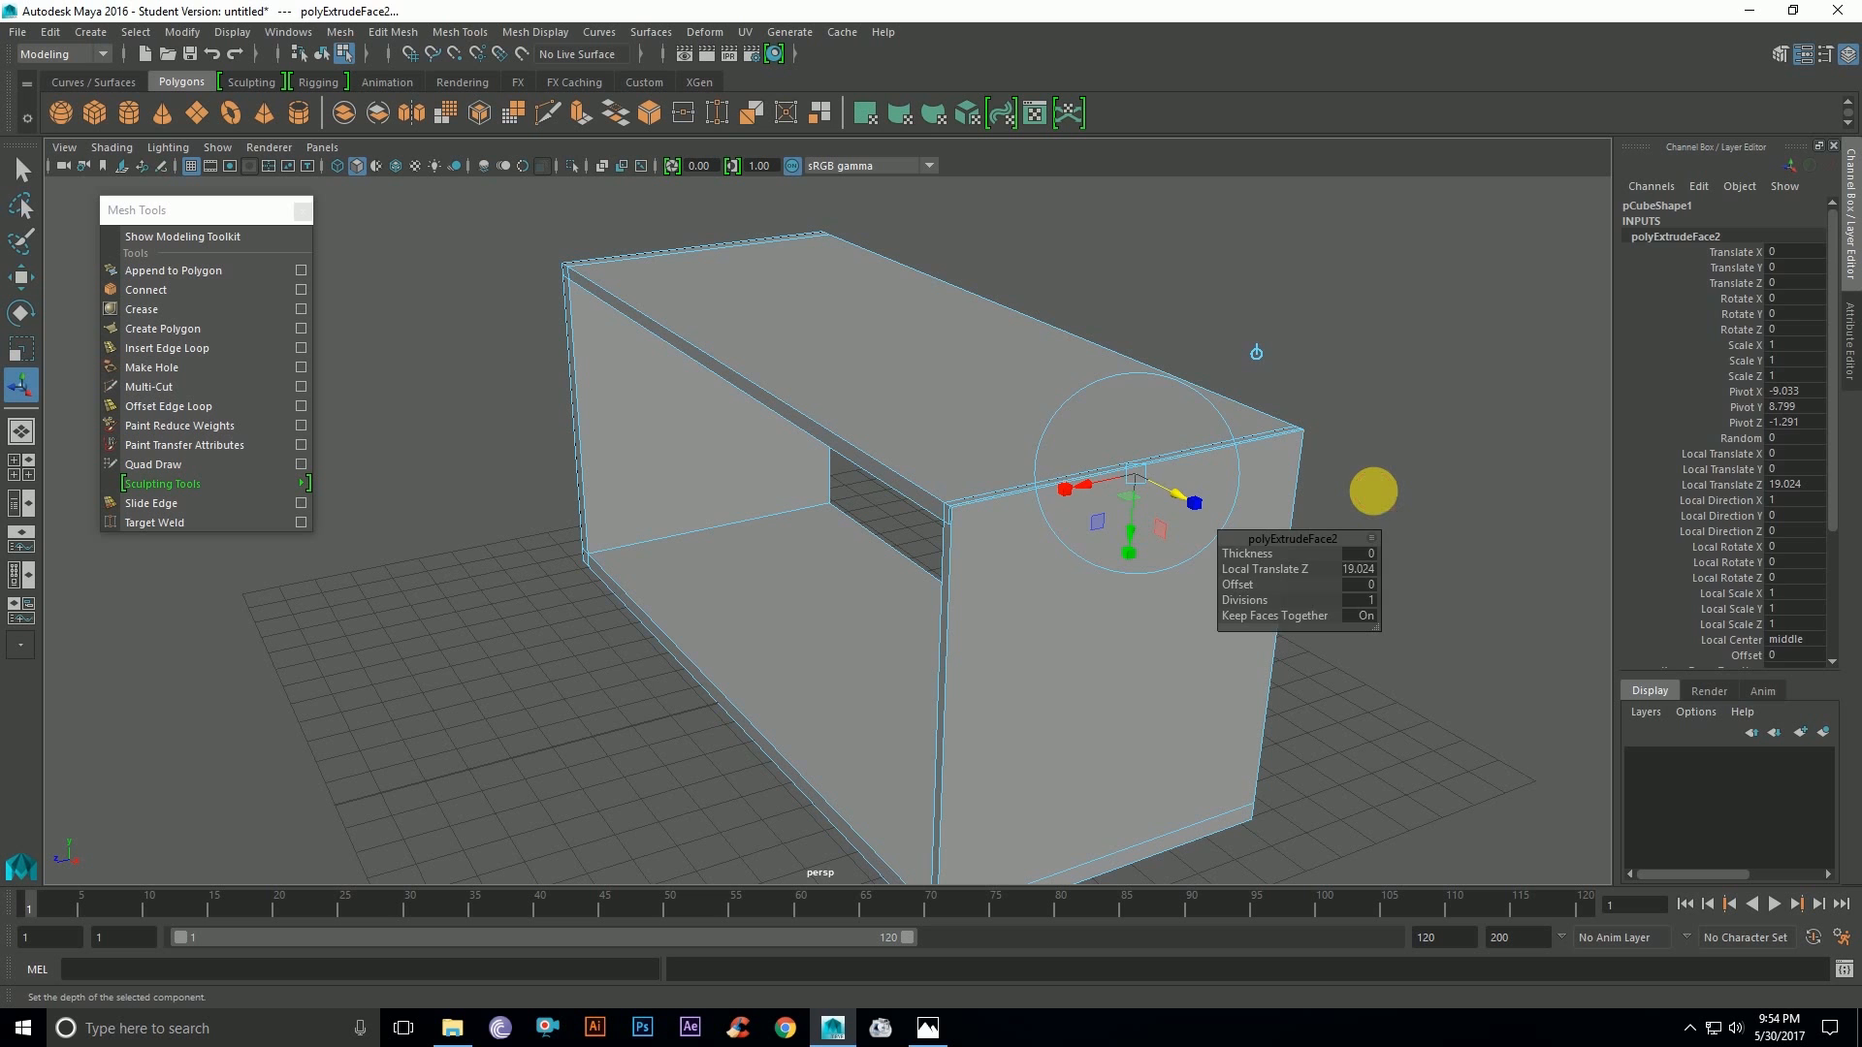
left_click(1373, 492)
key("w")
left_click_drag(1191, 333, 1349, 387, "alt")
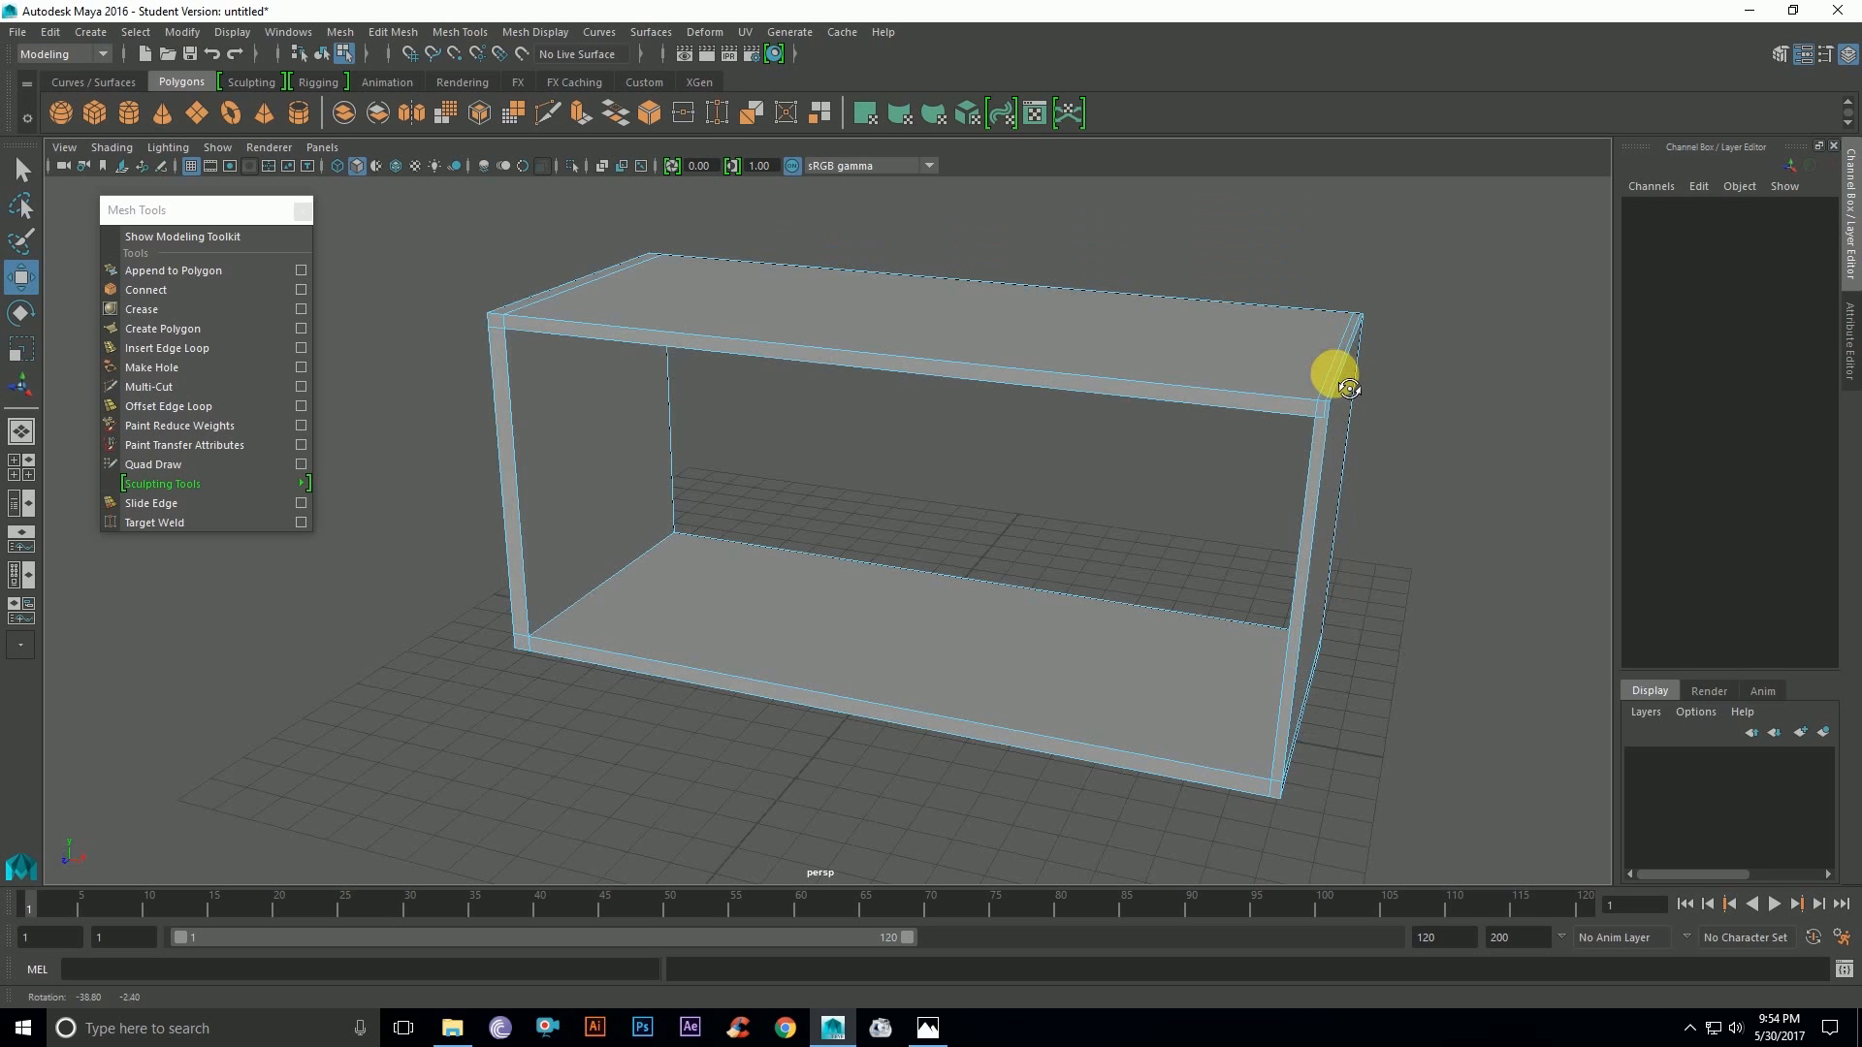
Step: Check the computer-table reference photo and extend the tabletop's right end face outward to overhang the side panel
left_click(928, 1028)
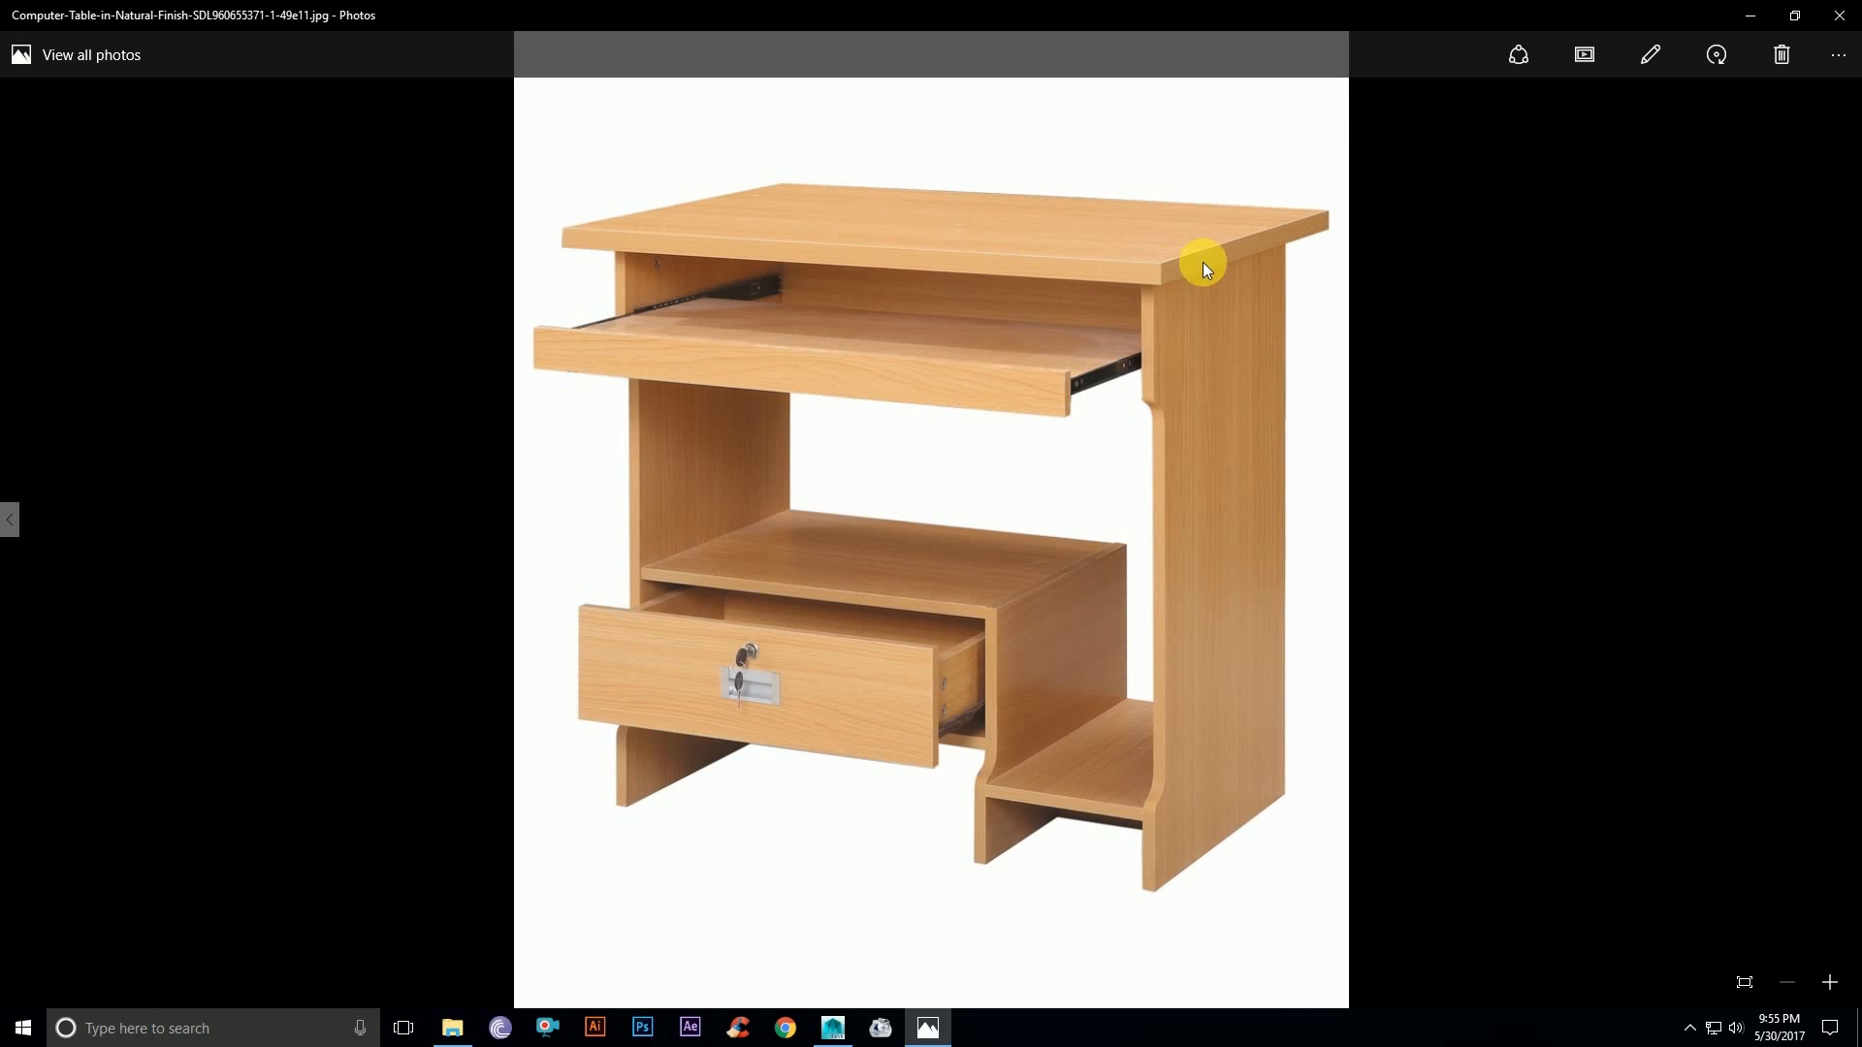
left_click(909, 1027)
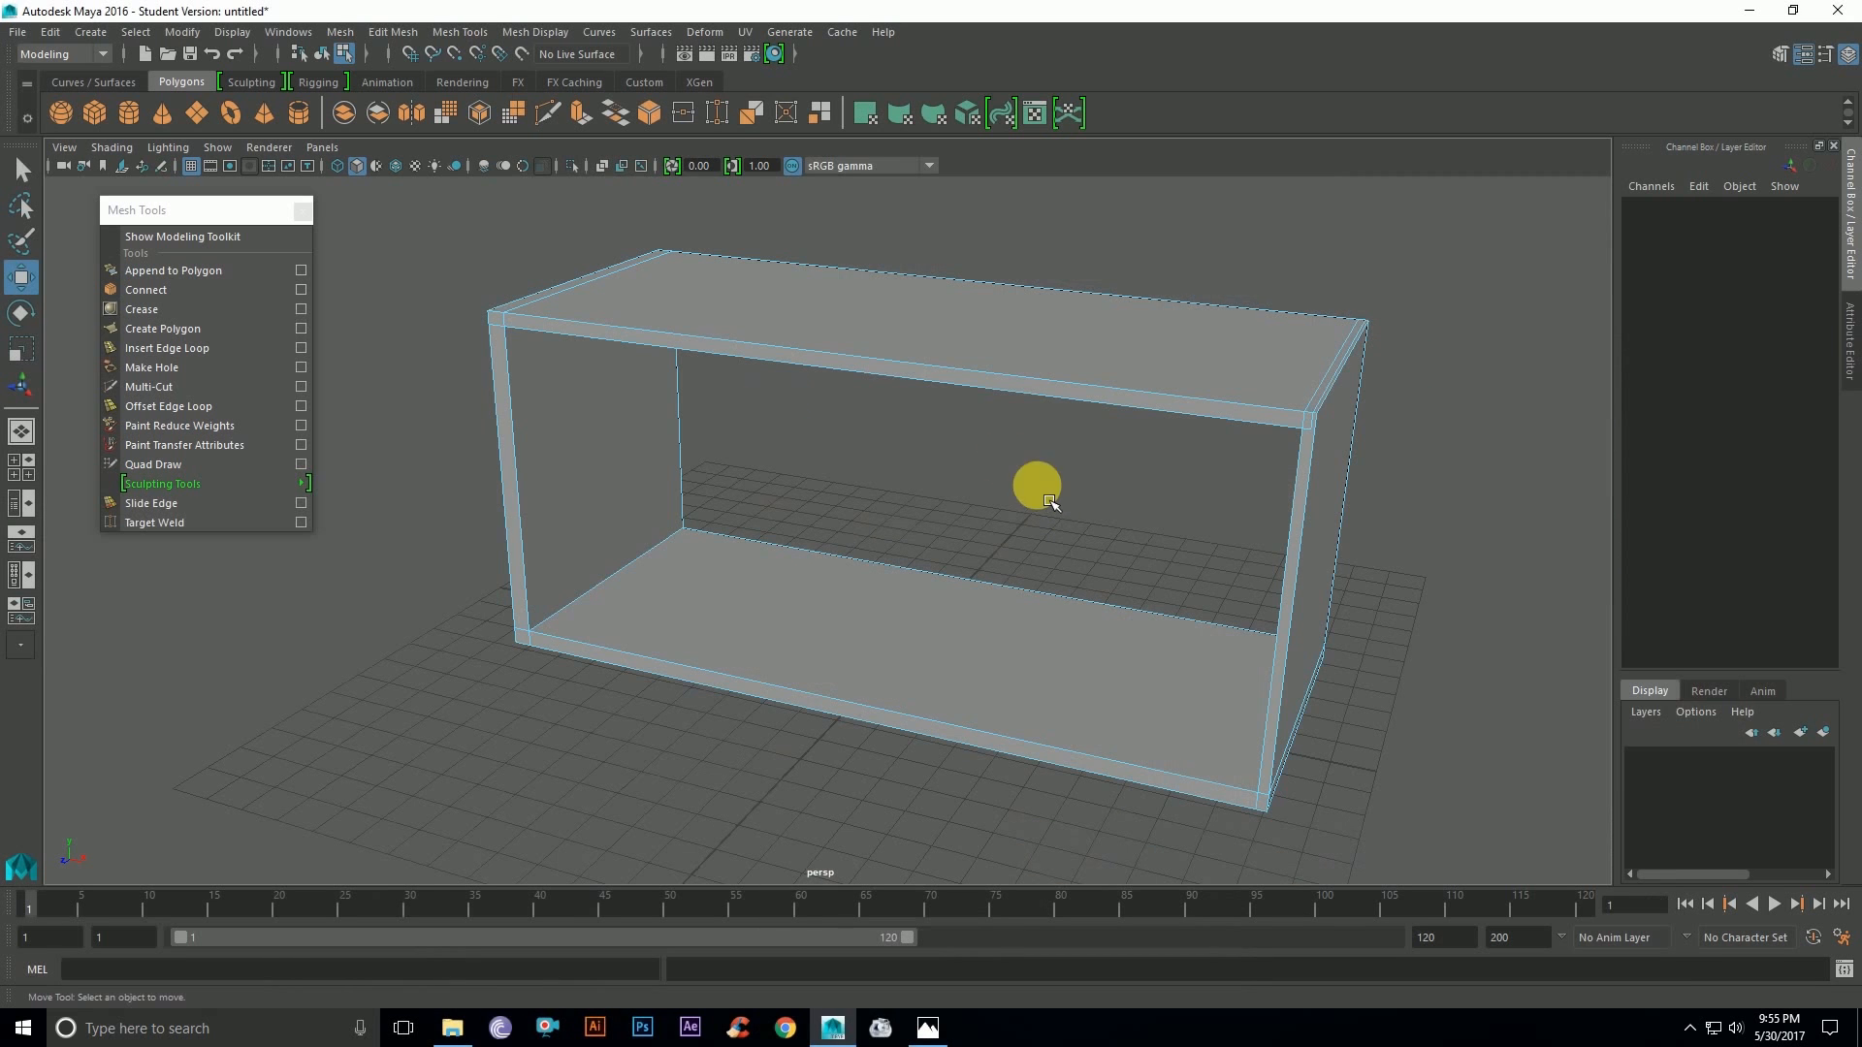
left_click(1296, 433)
key("ctrl+e")
left_click_drag(1335, 419, 1470, 404)
left_click_drag(835, 494, 1085, 491, "alt")
Step: Extrude the tabletop's left end face outward about 0.44 units to form a matching overhang
left_click(893, 341)
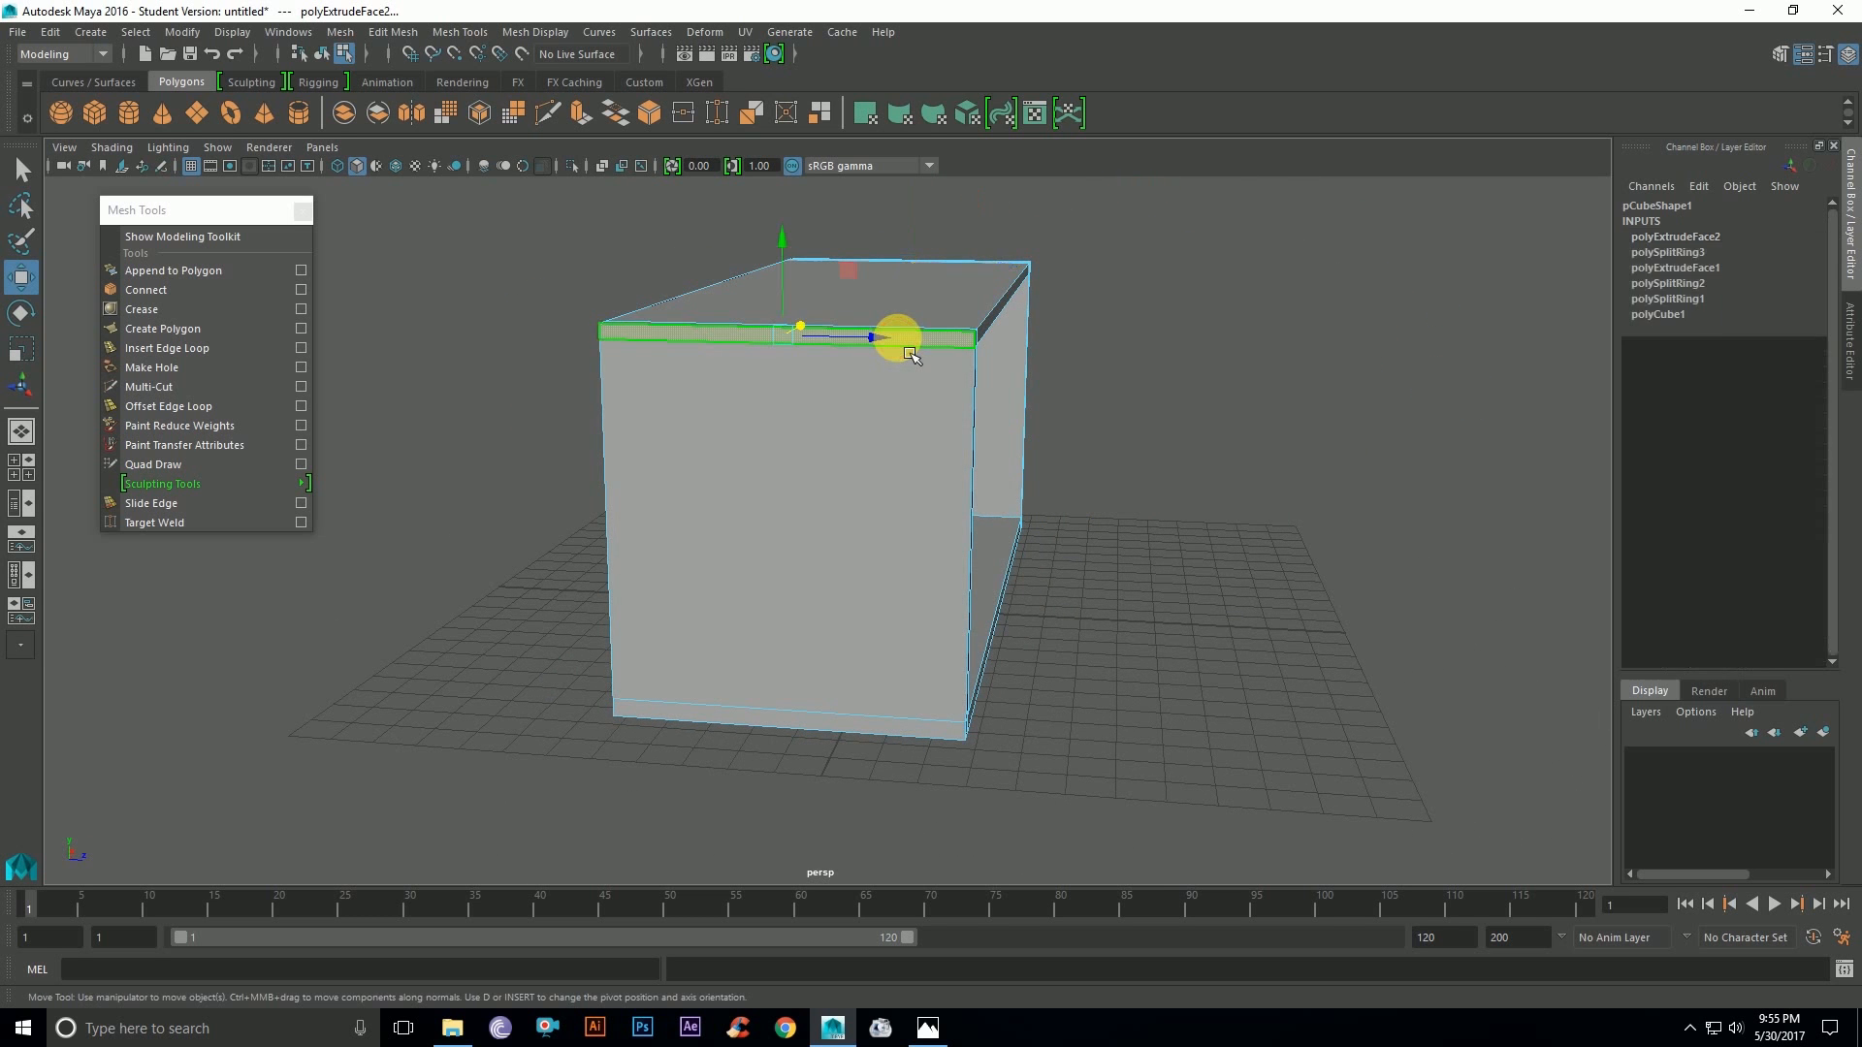
key("ctrl+e")
left_click_drag(939, 504, 830, 524, "alt")
left_click_drag(504, 387, 500, 413)
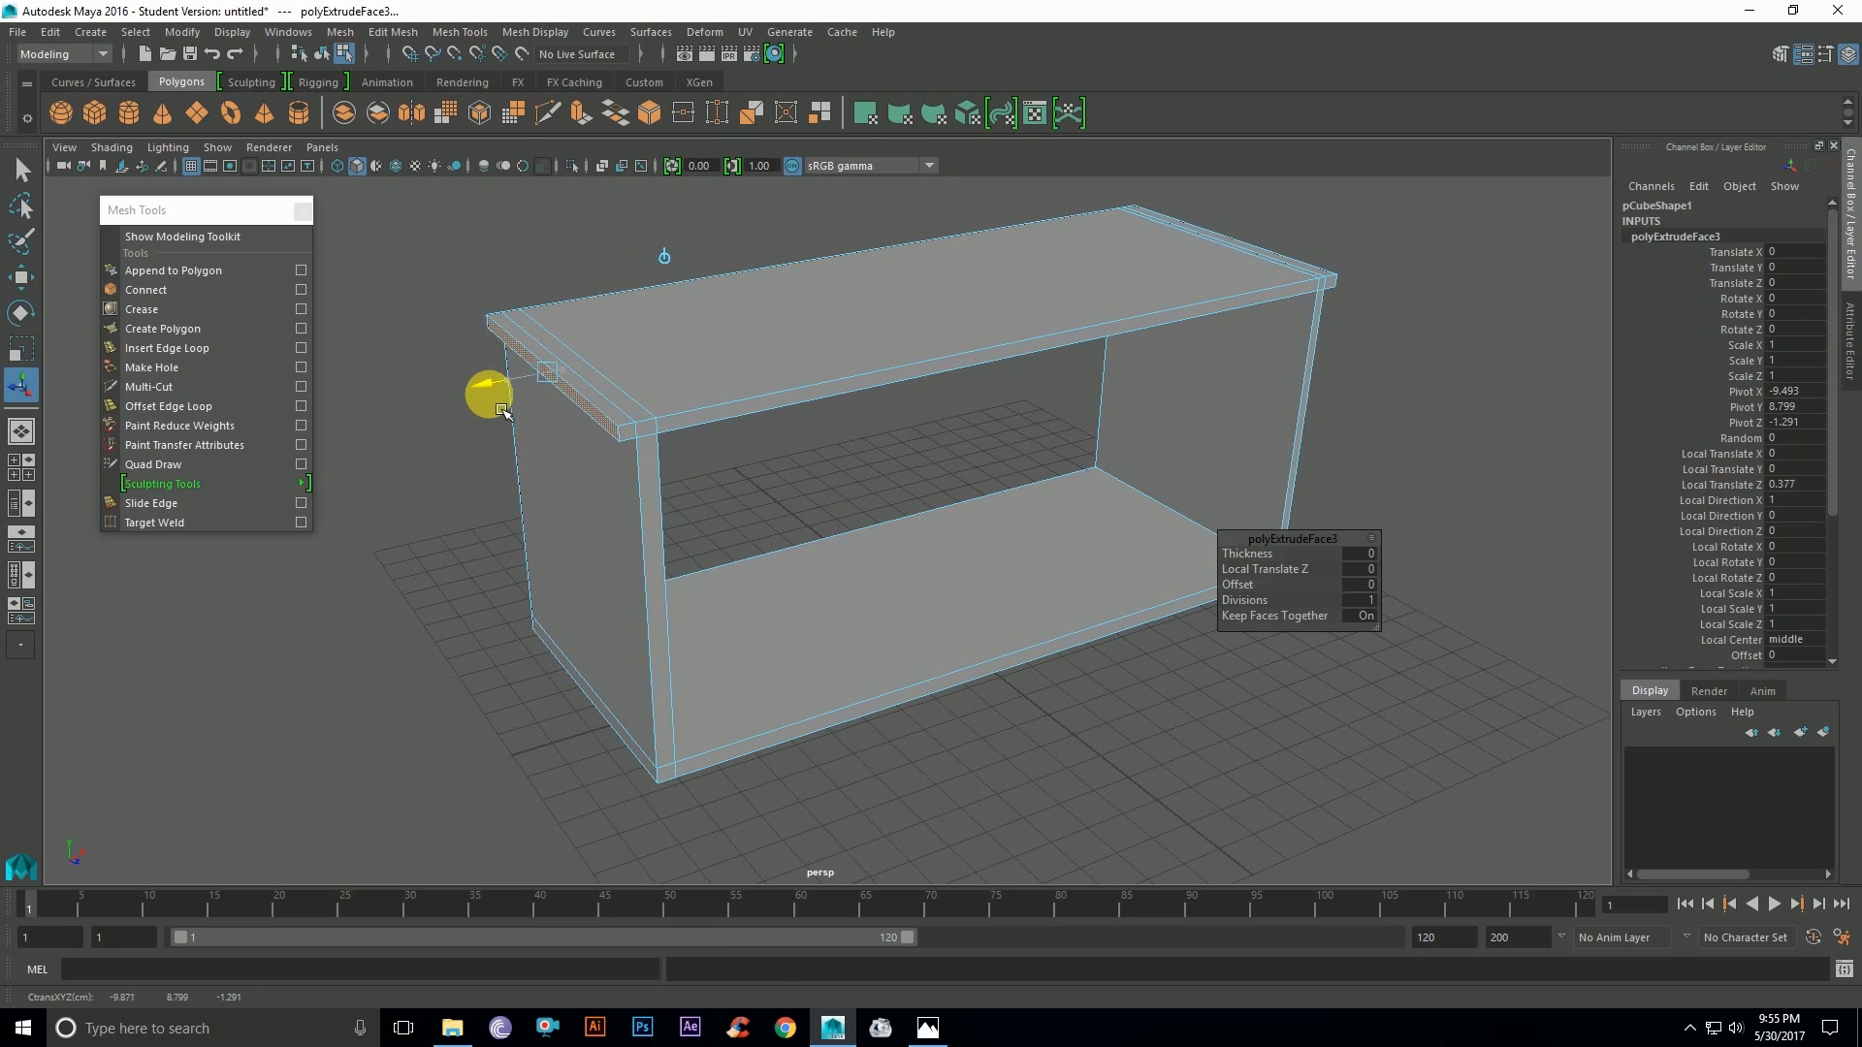
left_click_drag(856, 667, 760, 676, "alt")
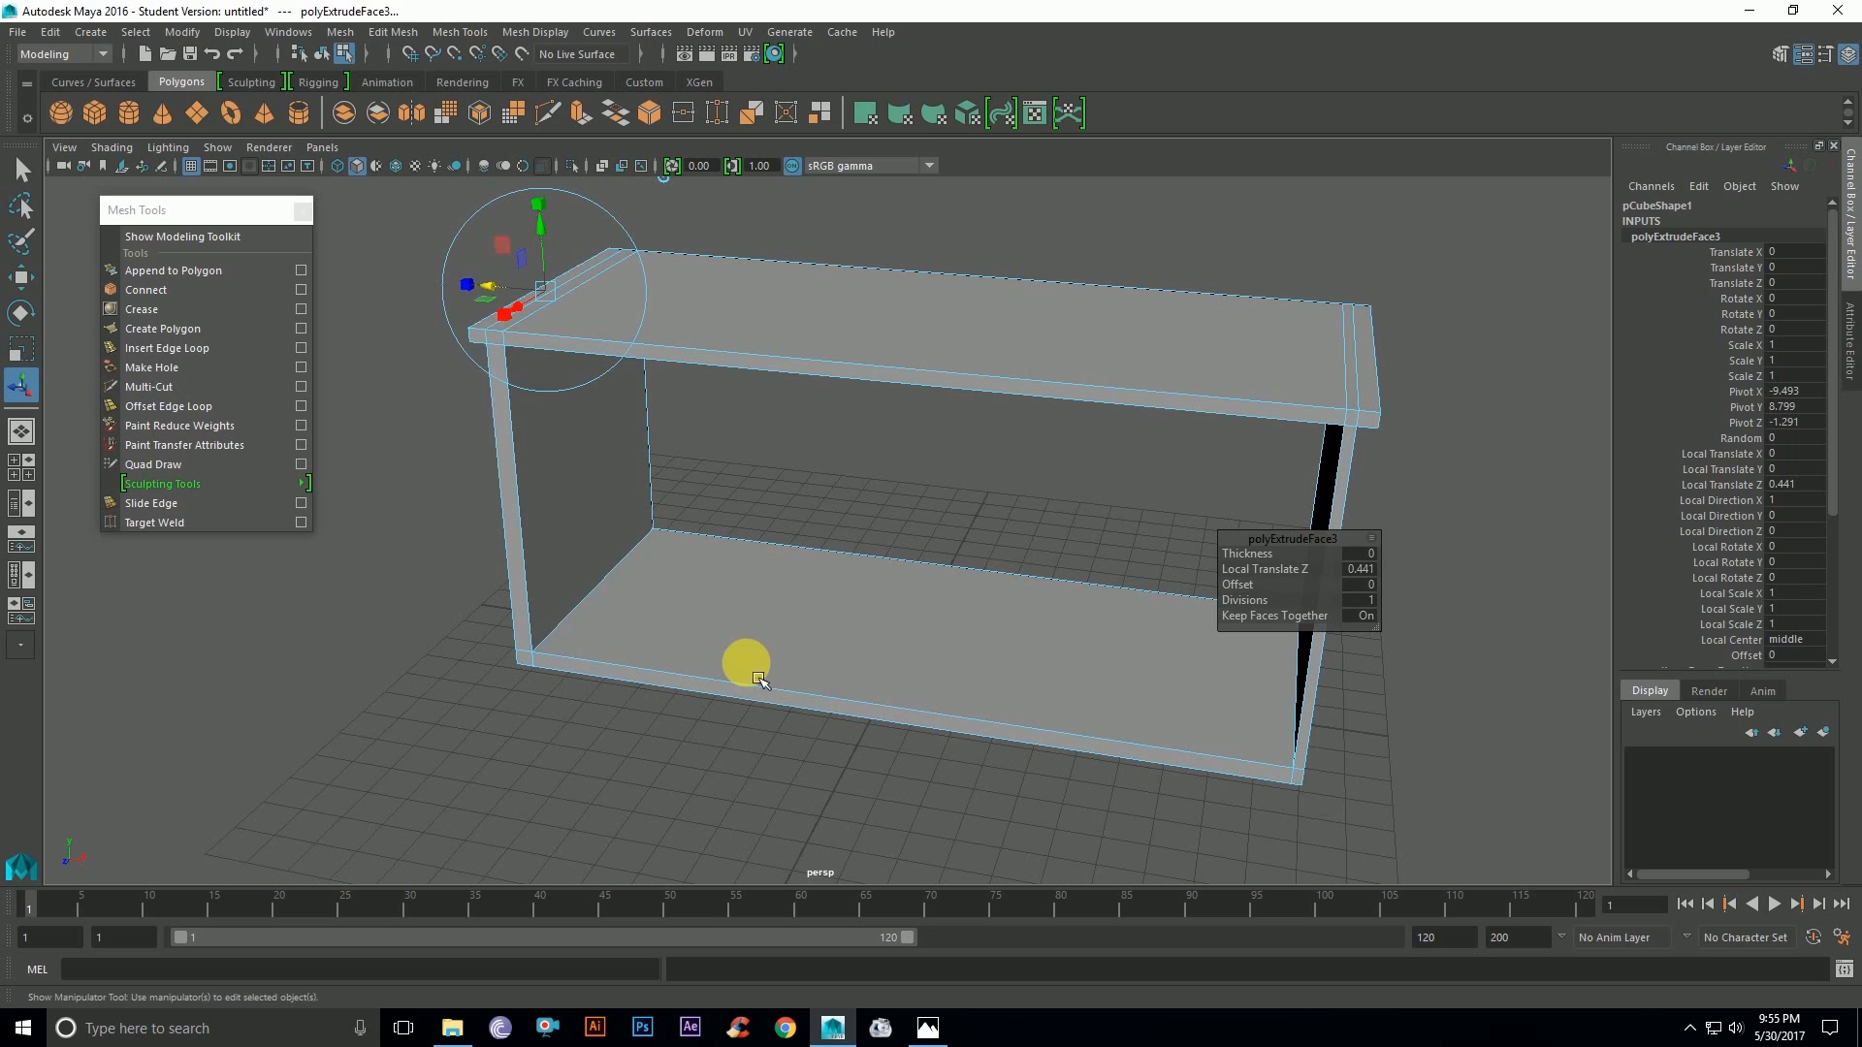
left_click(1352, 694)
mouse_move(1359, 677)
left_mouse_down("alt")
mouse_move(1471, 659)
mouse_move(1390, 599)
mouse_move(1297, 620)
mouse_move(1247, 682)
mouse_move(1304, 710)
mouse_move(1329, 665)
mouse_move(1364, 665)
left_mouse_up("alt")
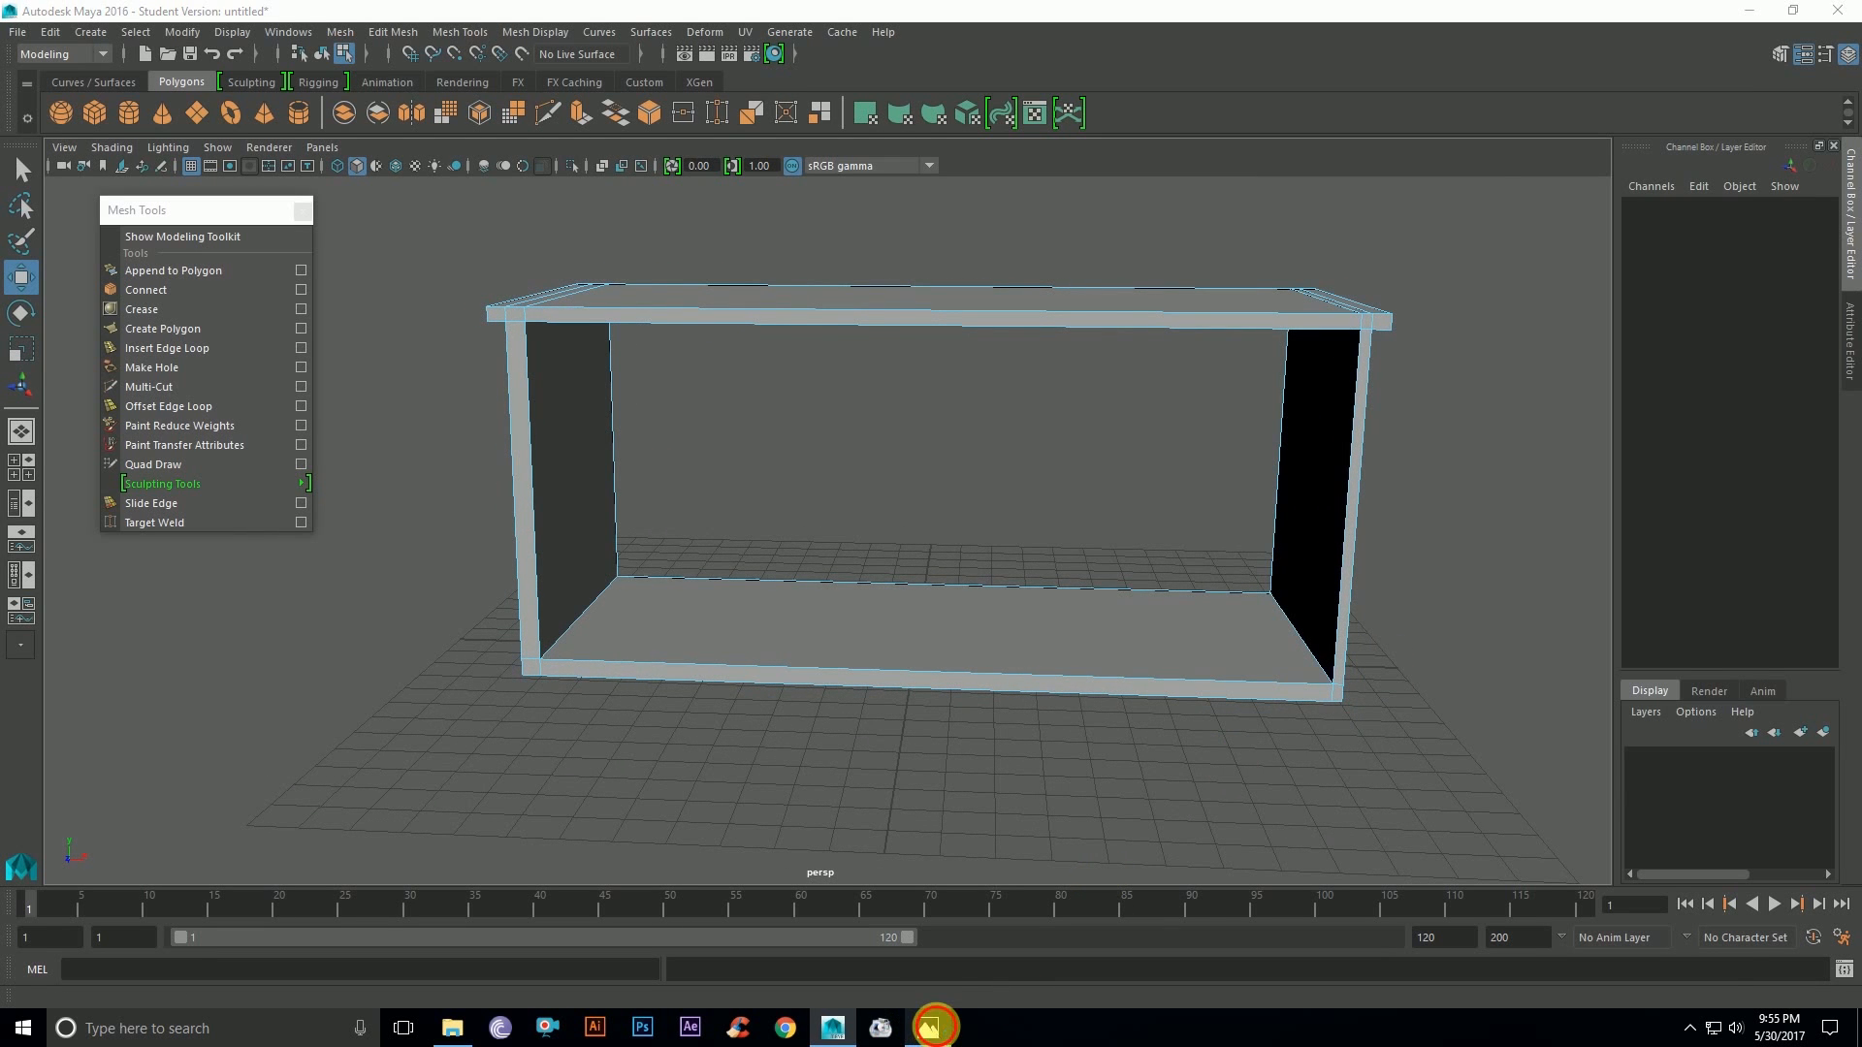
Step: Review the computer-table reference photo, close the FormatFactory window and return to the Maya model
left_click(931, 1028)
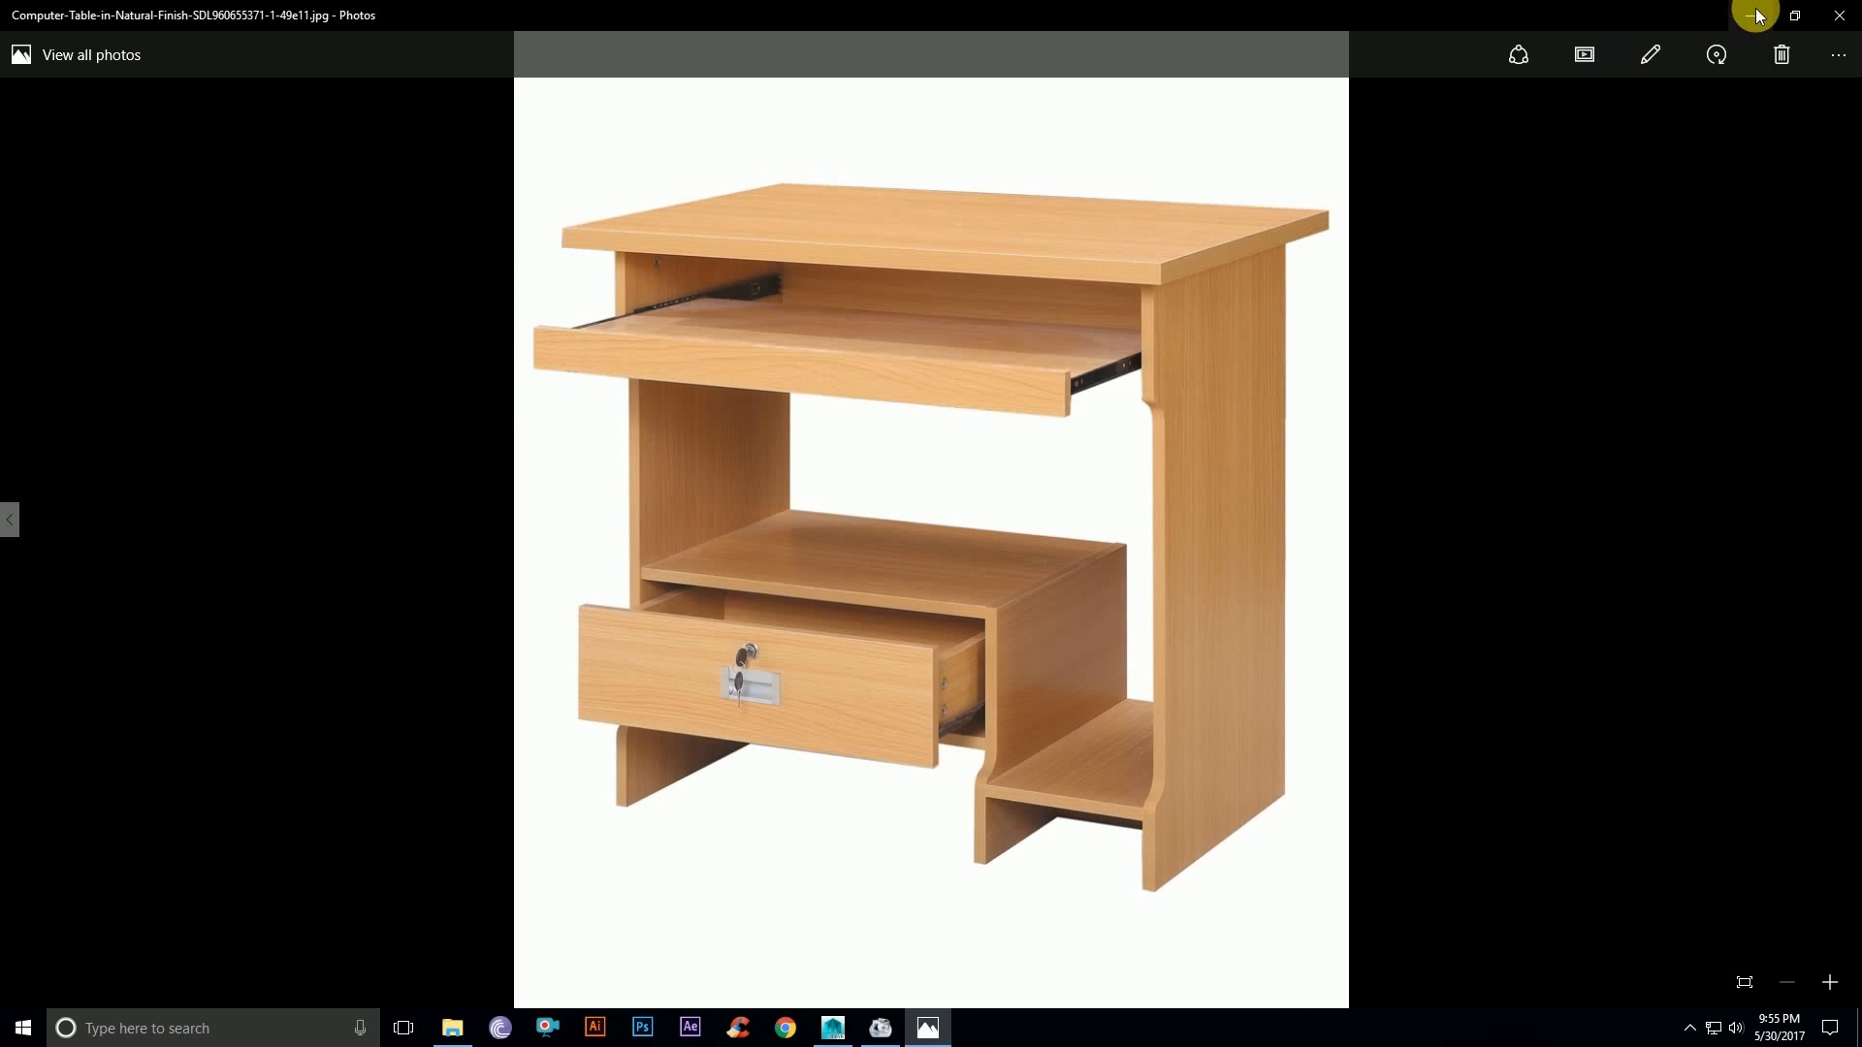
right_click(879, 1027)
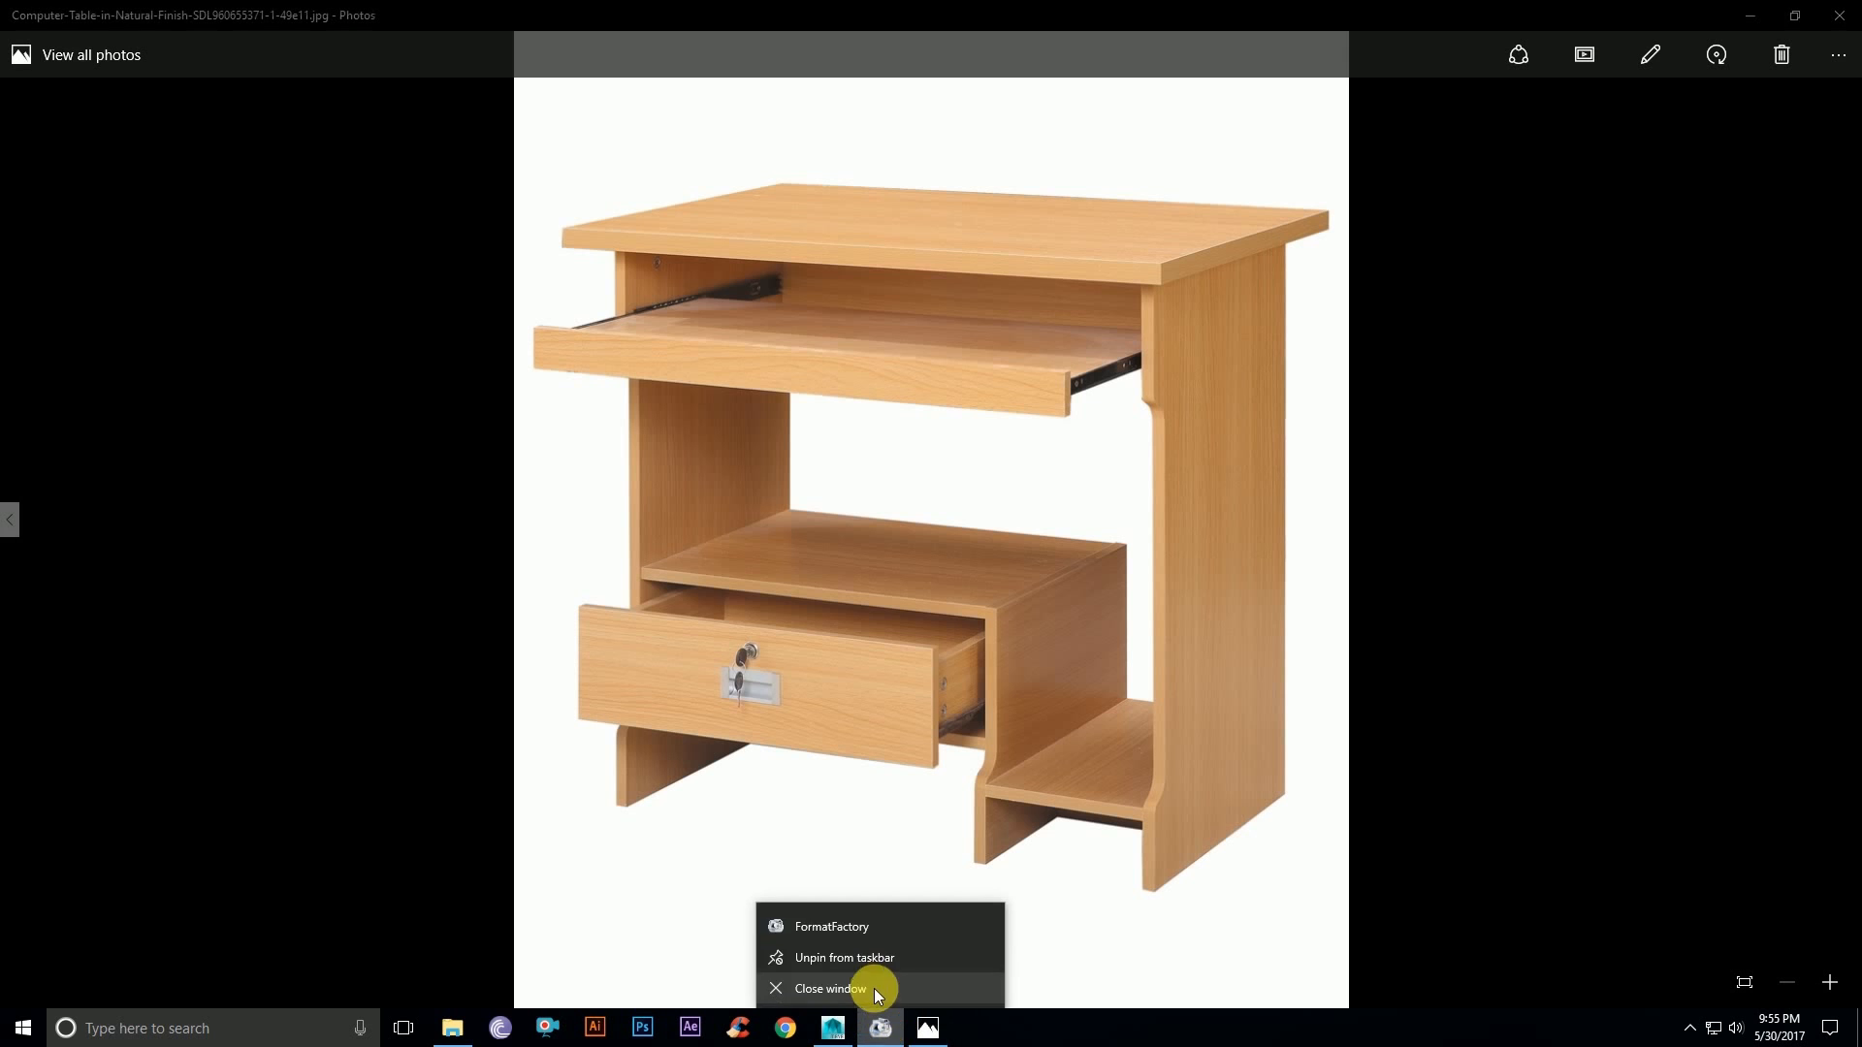
left_click(876, 993)
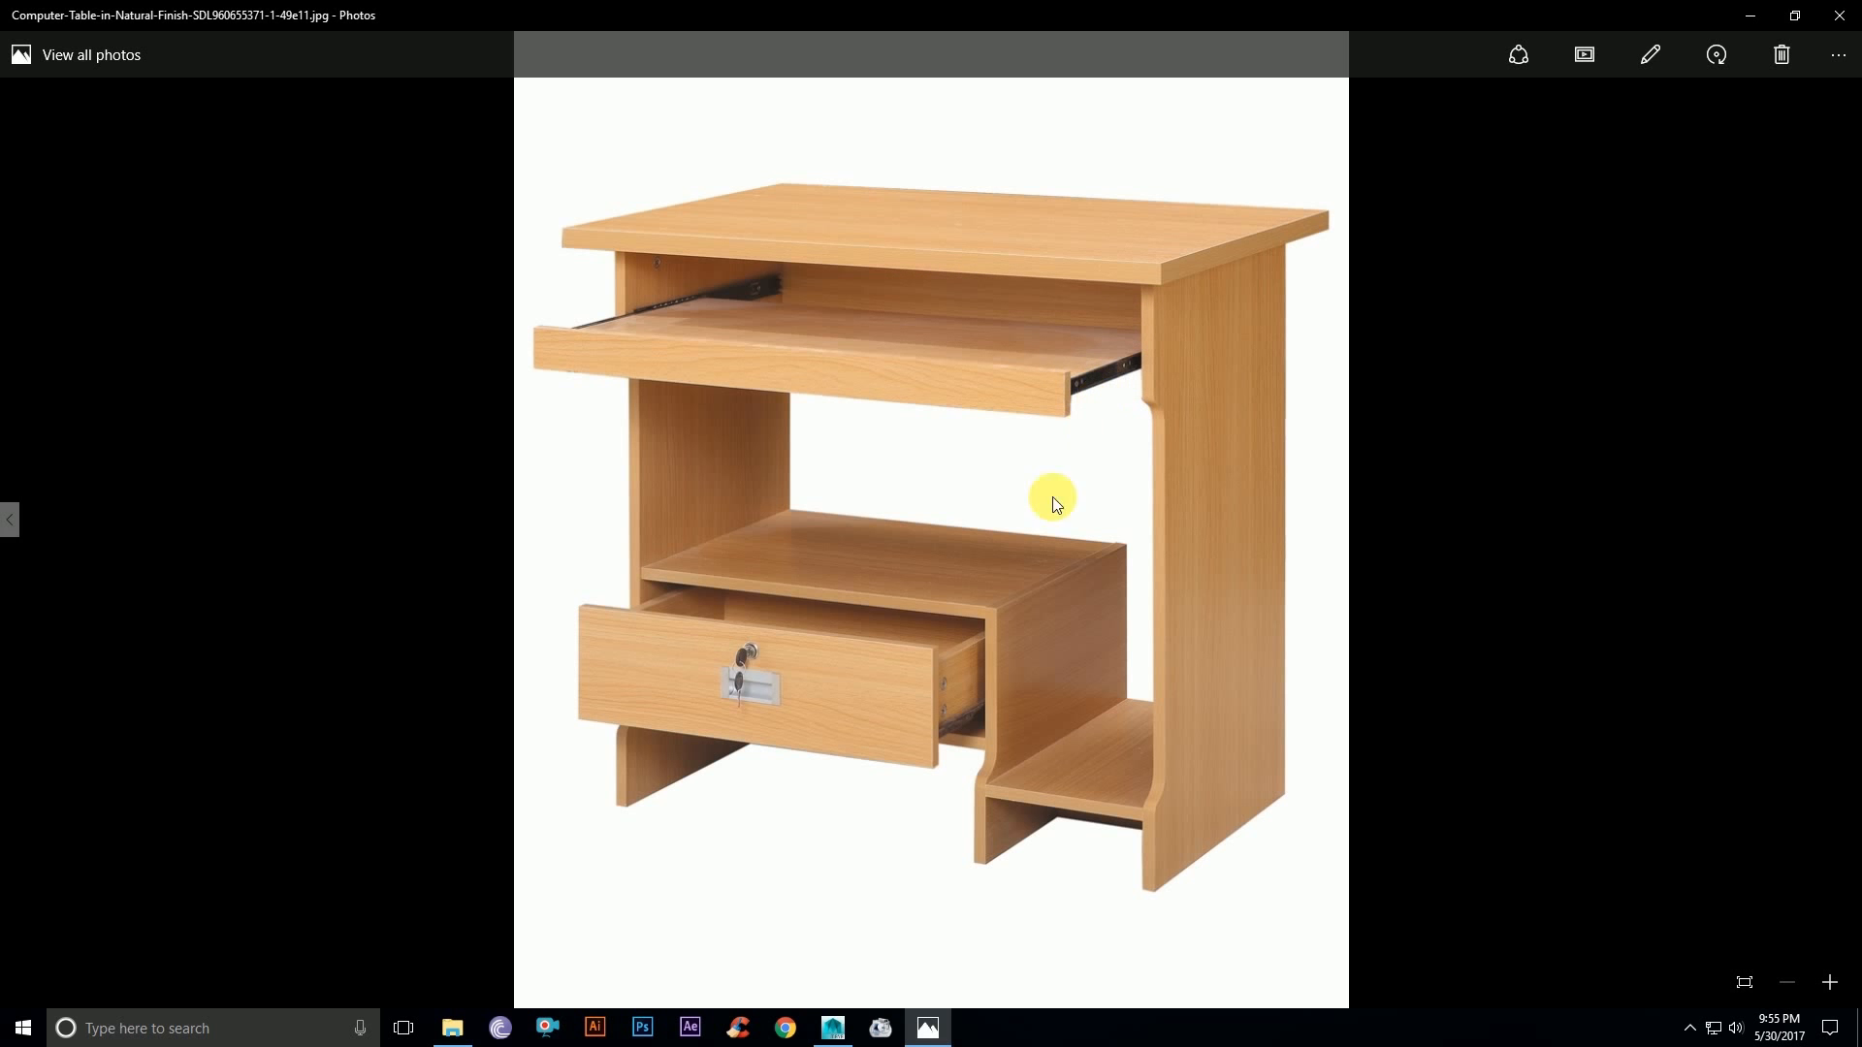
left_click(833, 1026)
left_click(998, 624)
Step: Insert an edge loop close to the rear long edge, running around the side panels, tabletop underside and base
left_click_drag(998, 624, 734, 585, "alt")
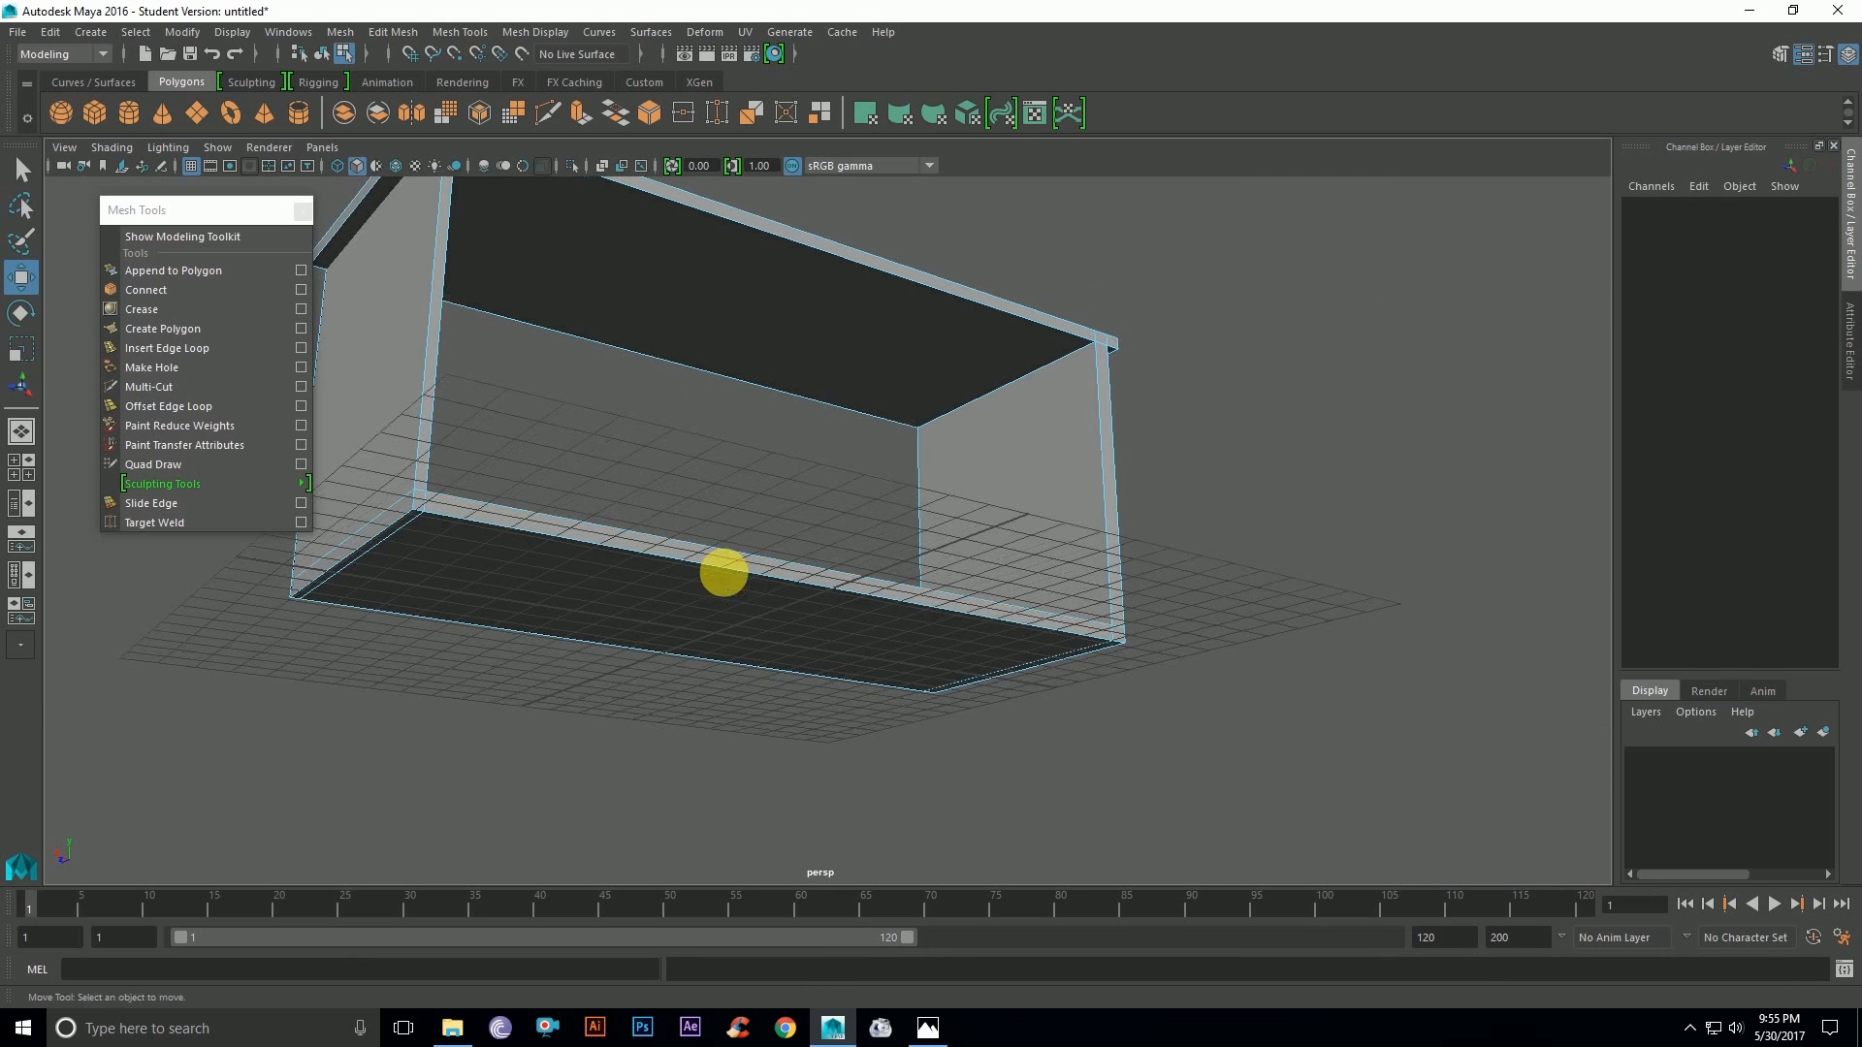
middle_click_drag(900, 479, 847, 648, "alt")
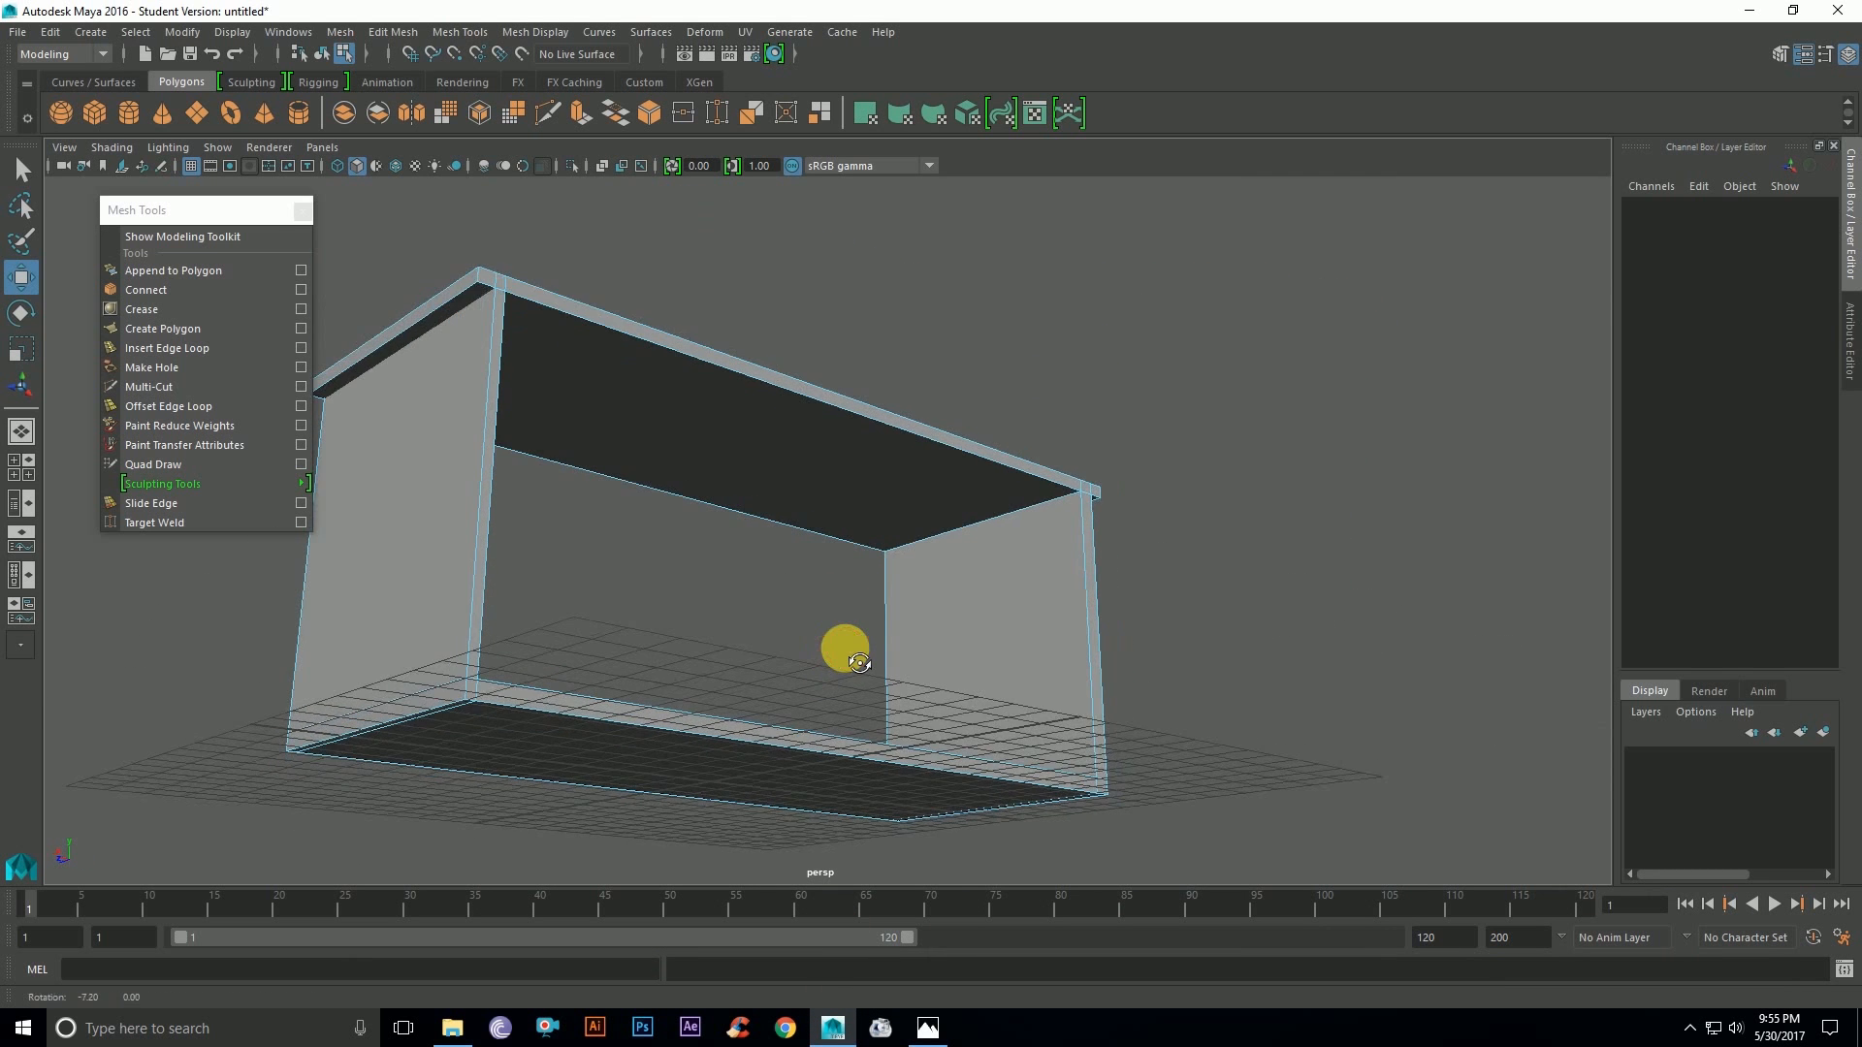
left_click(164, 347)
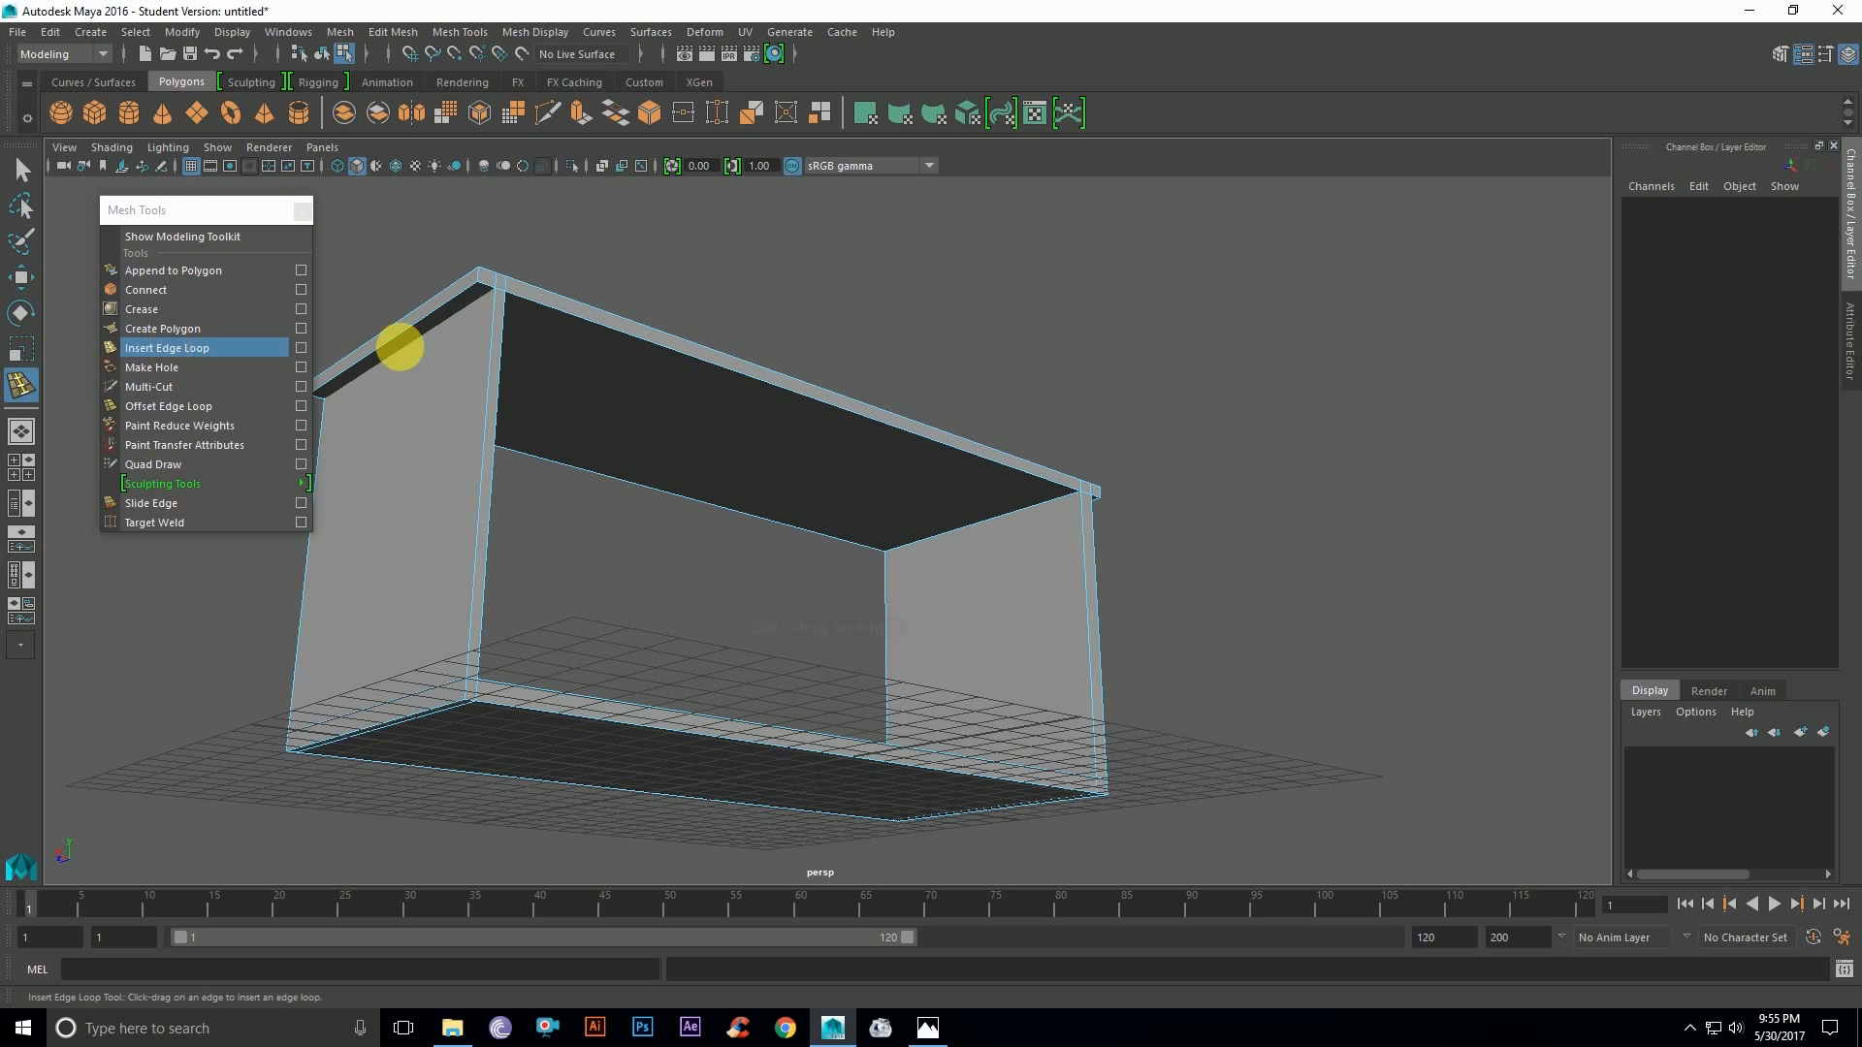
left_click(480, 299)
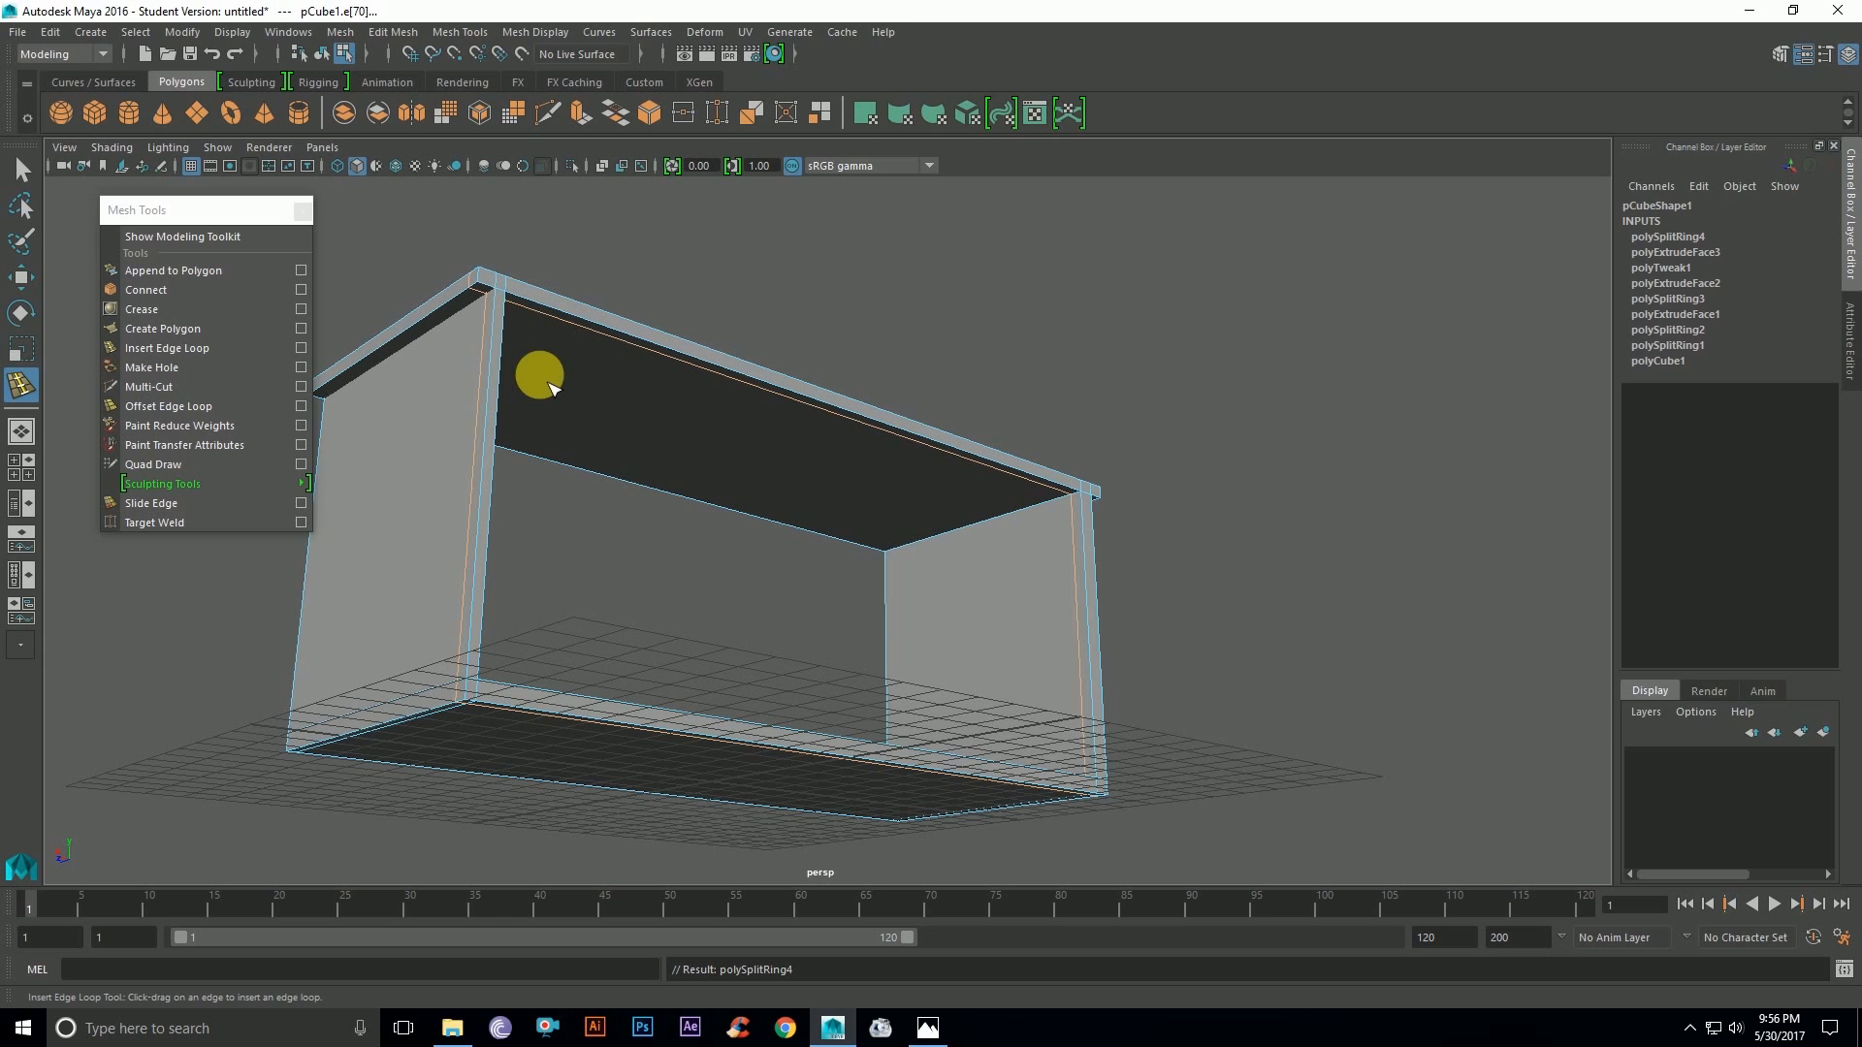
Step: Extrude the narrow rear strip on the tabletop's underside down about 1.54 units to form a hanging back panel
right_click_drag(680, 248, 684, 308)
key("w")
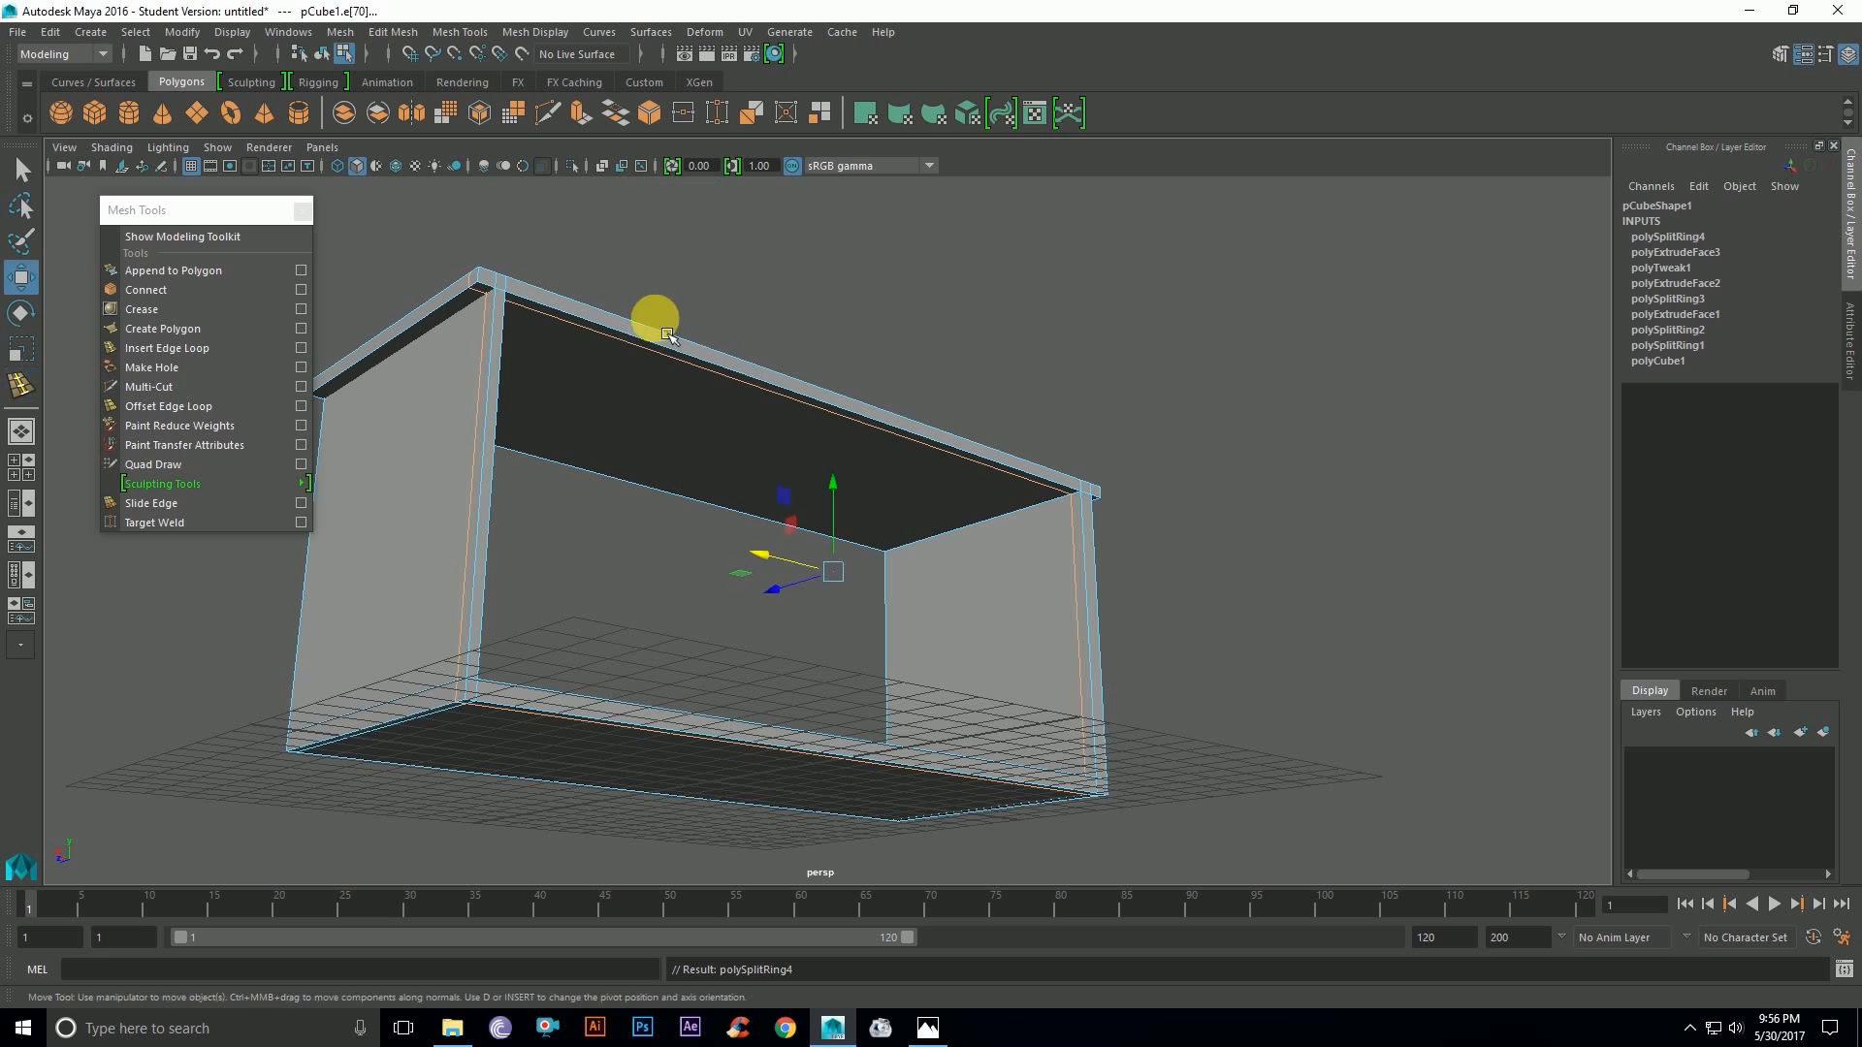
left_click(773, 427)
left_click(842, 353)
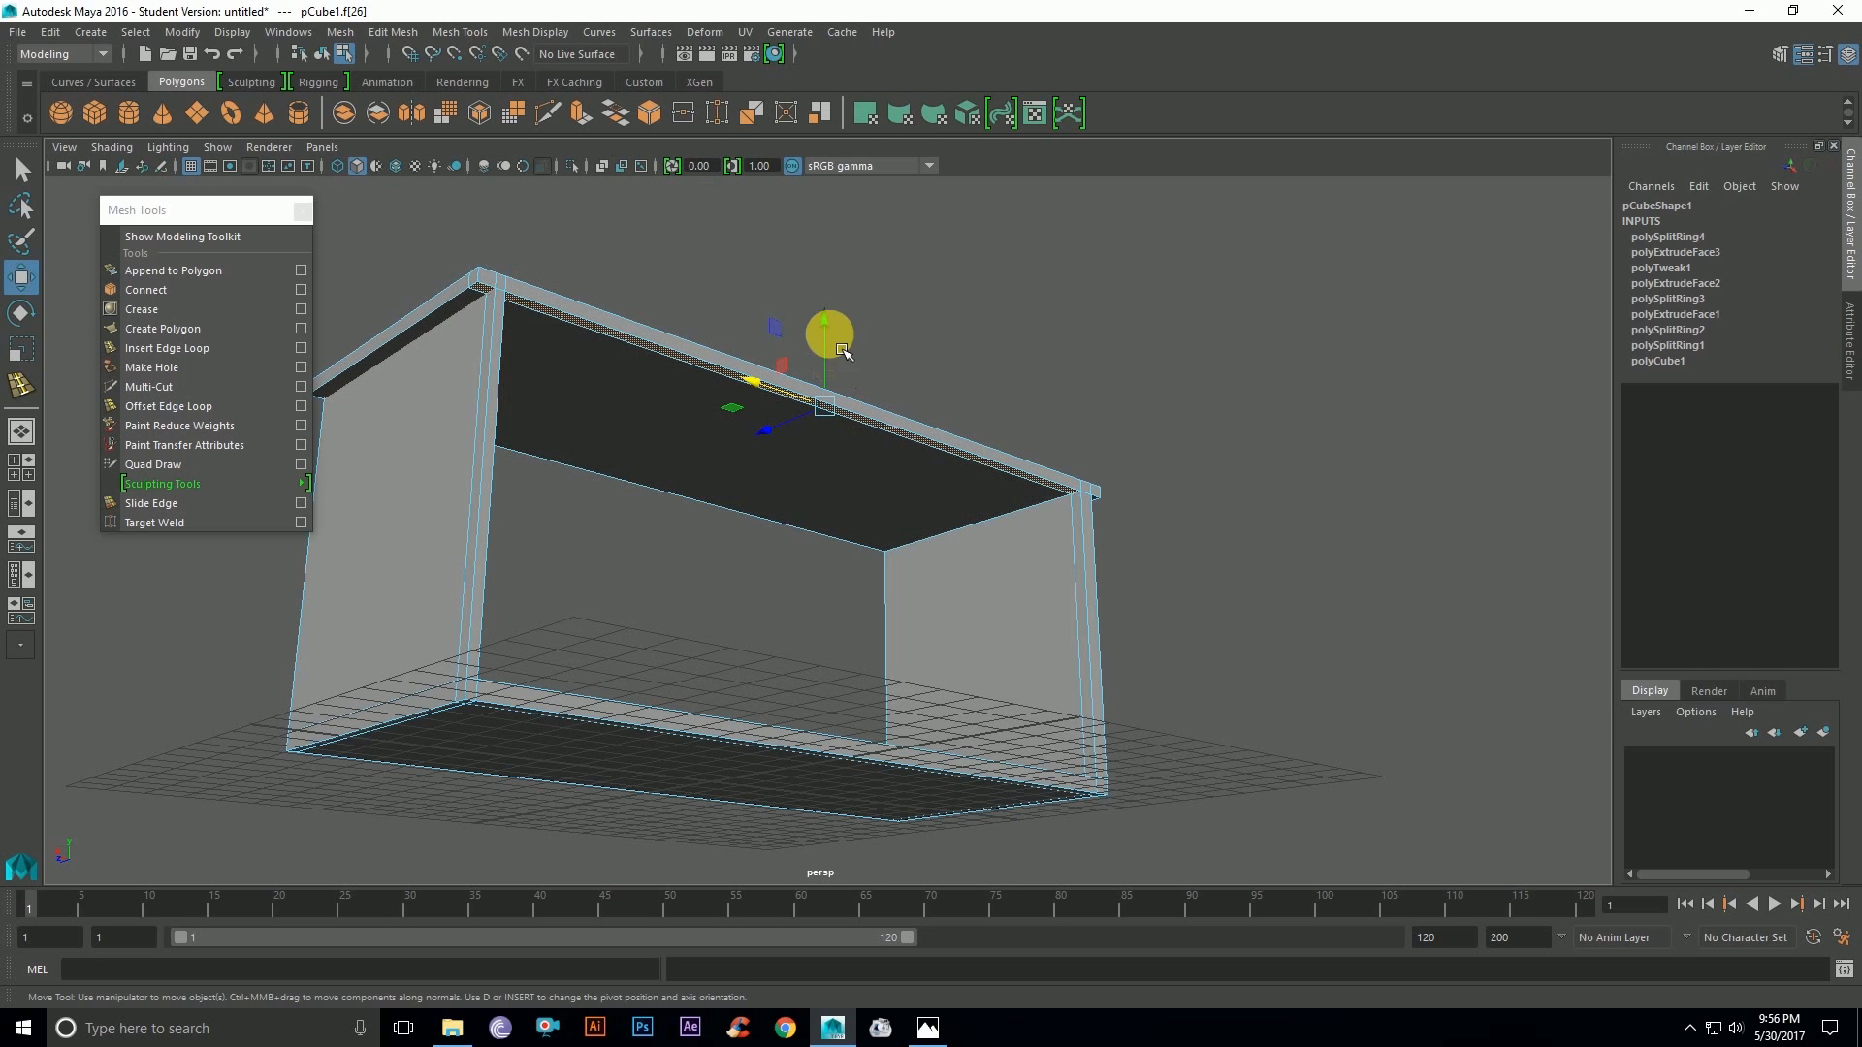
key("ctrl+e")
left_click(836, 445)
left_click_drag(824, 476, 836, 549)
left_click_drag(557, 480, 521, 525, "alt")
right_click_drag(432, 374, 446, 441)
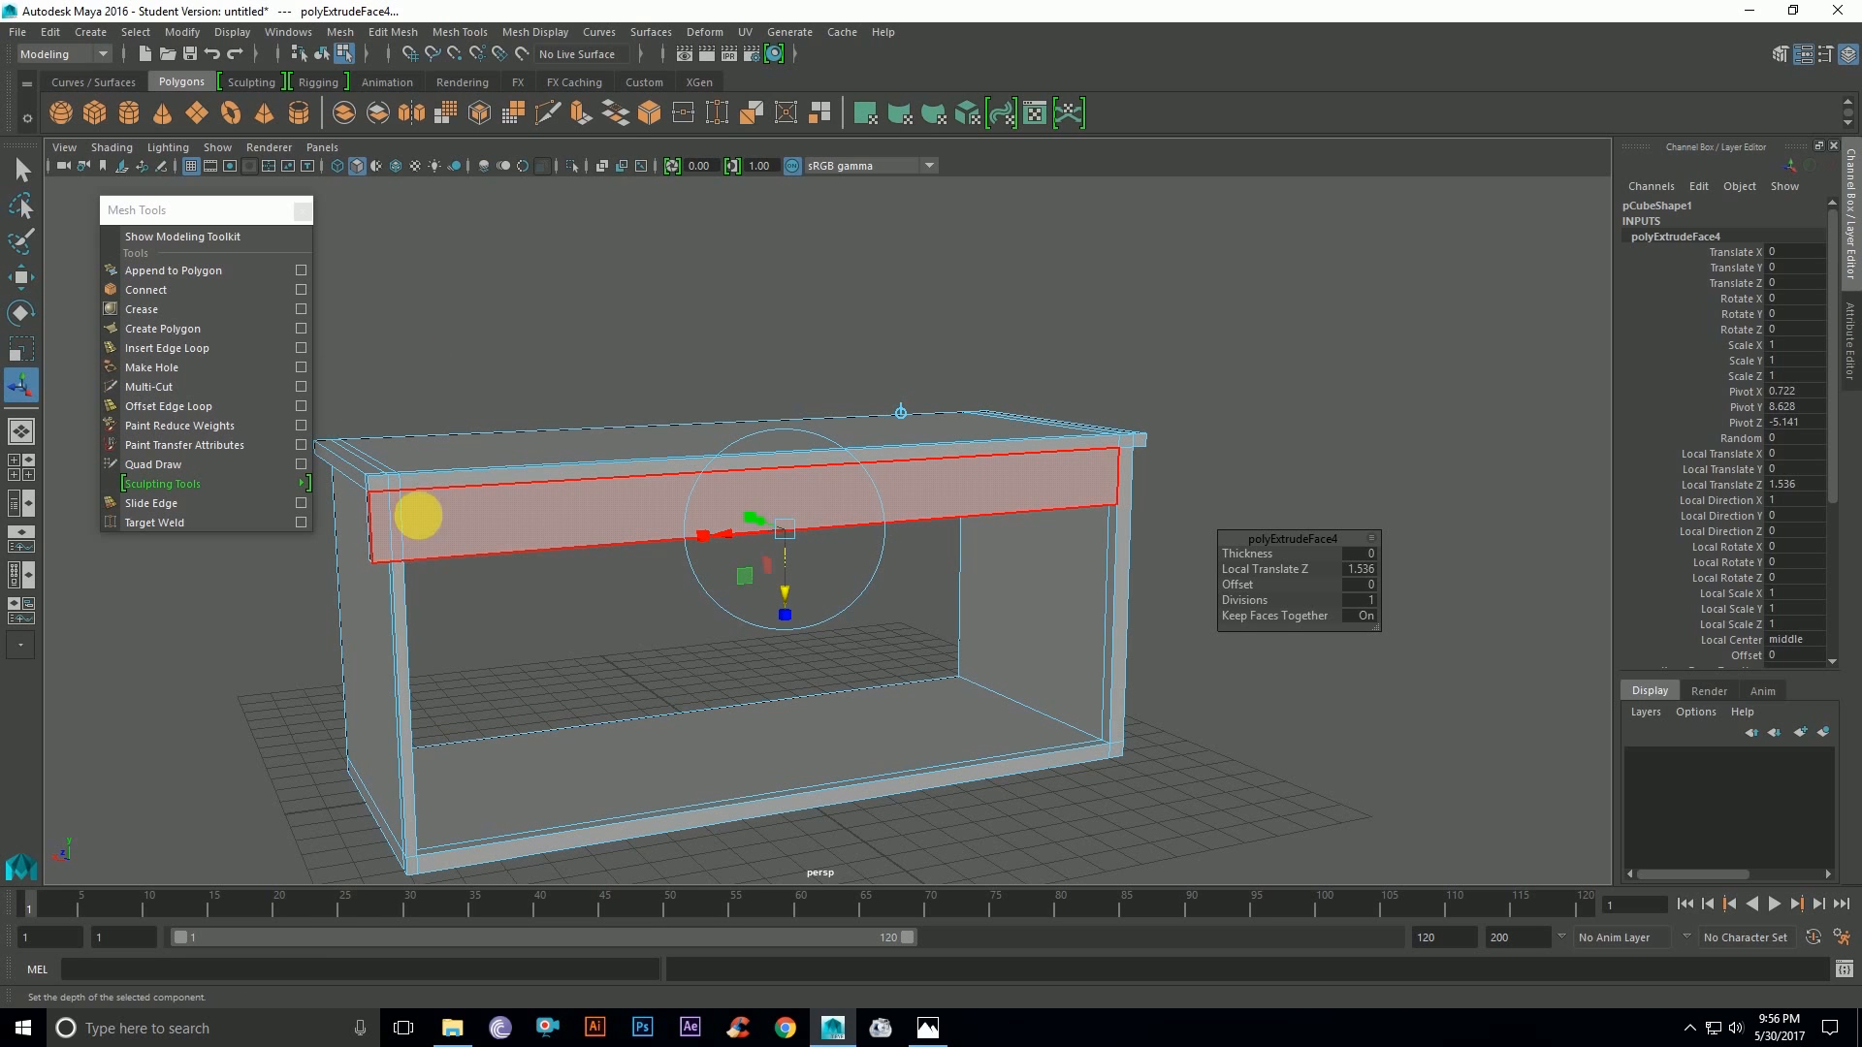
left_click(496, 392)
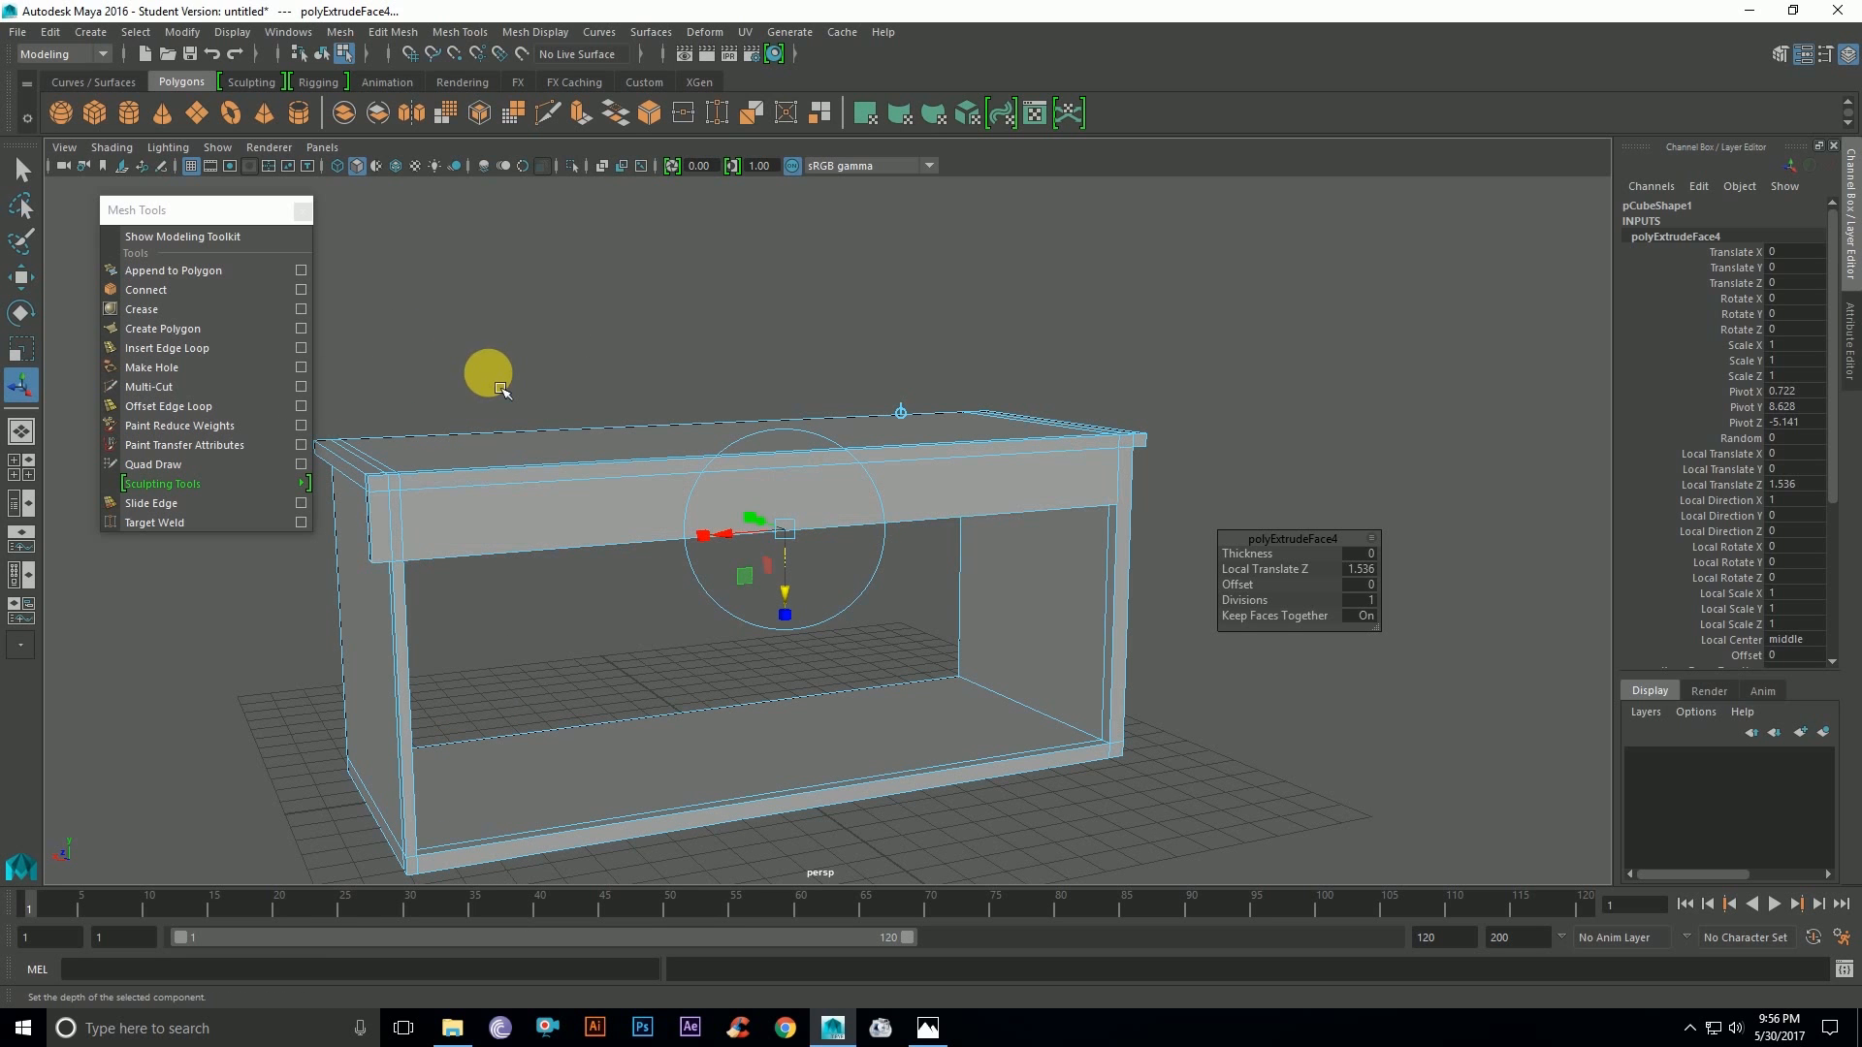
Step: Insert an edge loop across the hanging back panel near the side panel and delete the broad faces of its overlapping end
left_click(163, 348)
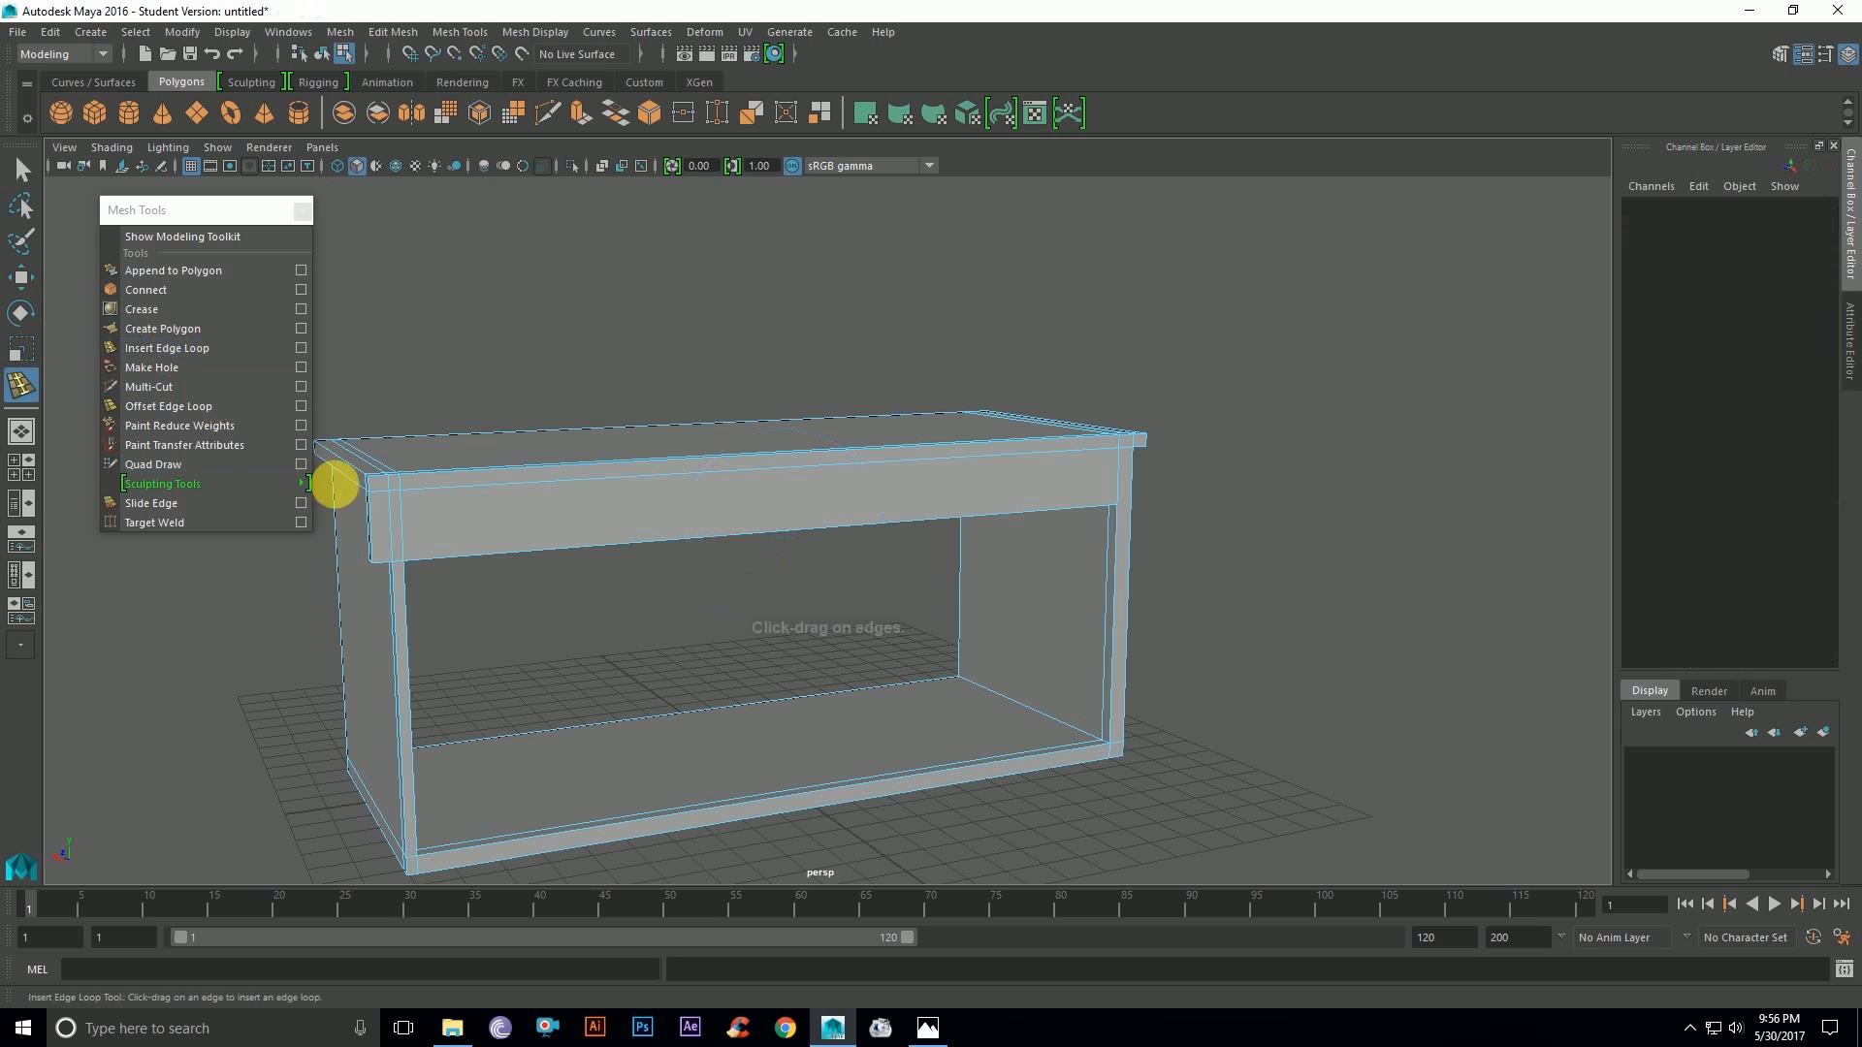
left_click(393, 567)
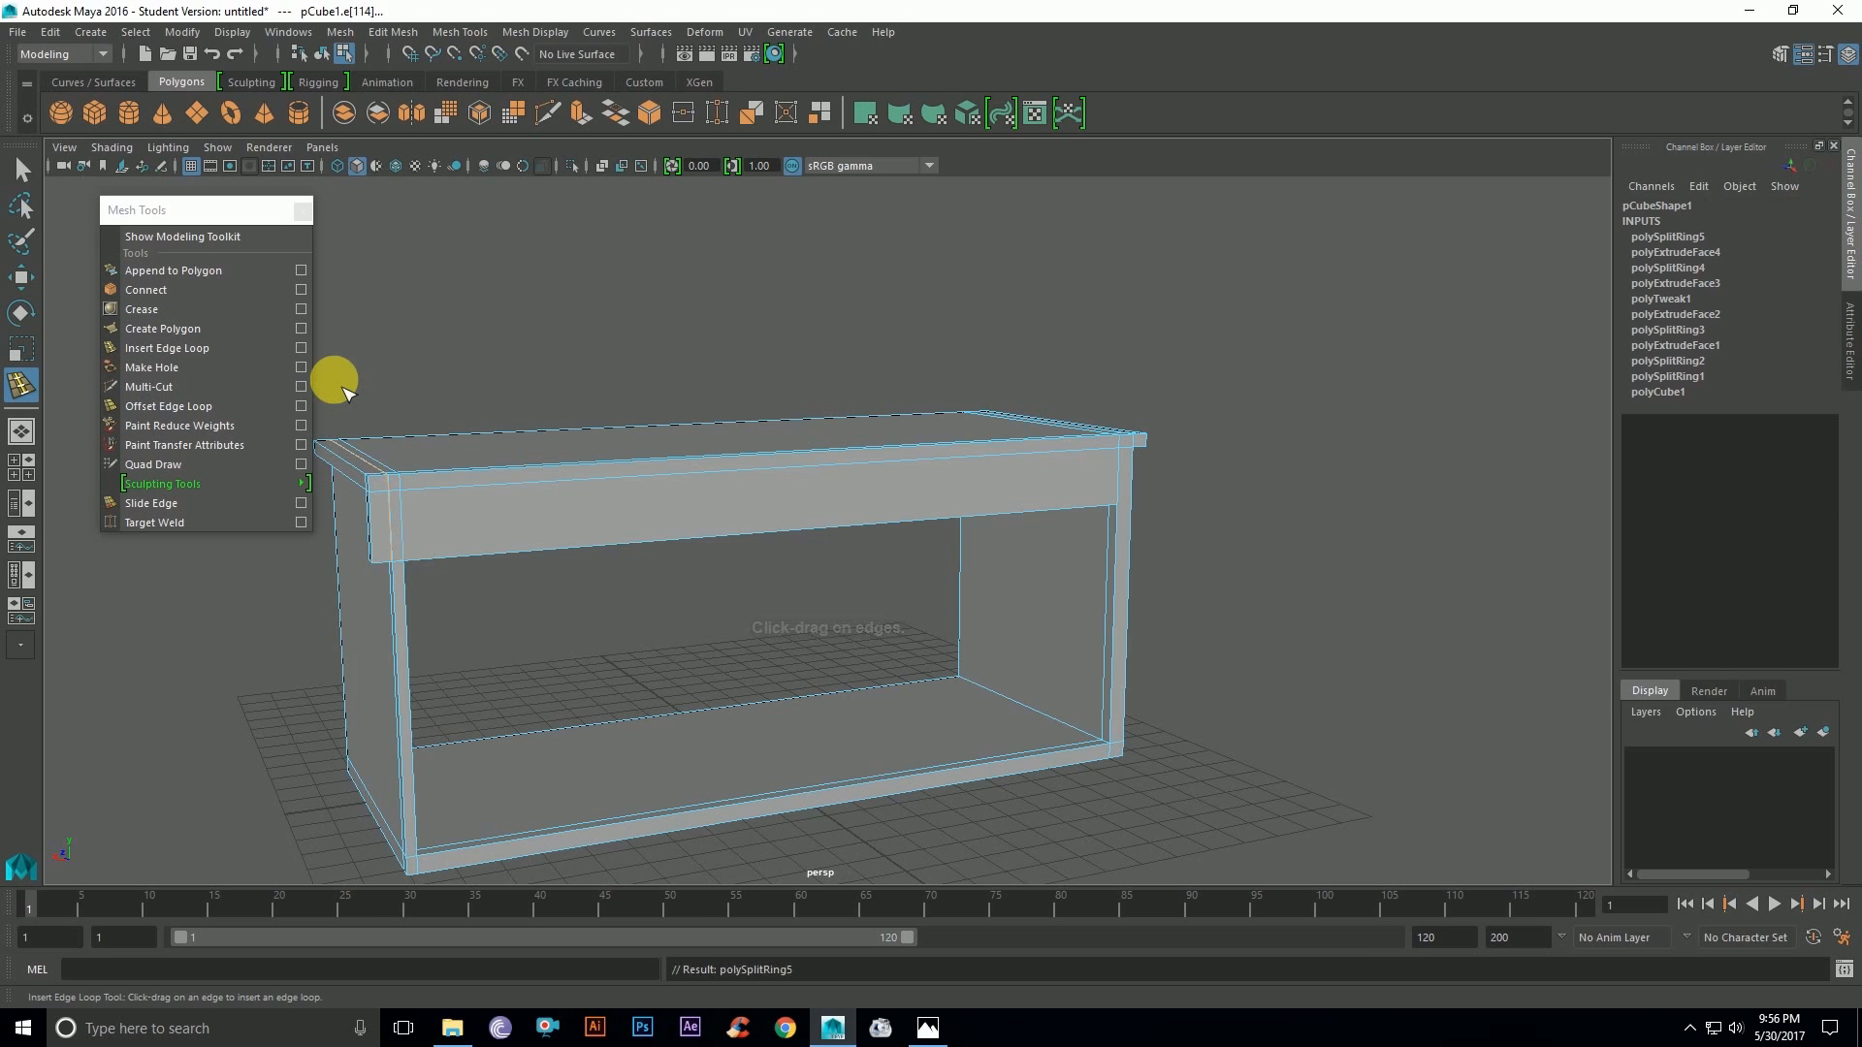
key("w")
left_click(393, 504)
right_click_drag(462, 376, 481, 418)
left_click(392, 532)
key("ctrl+z")
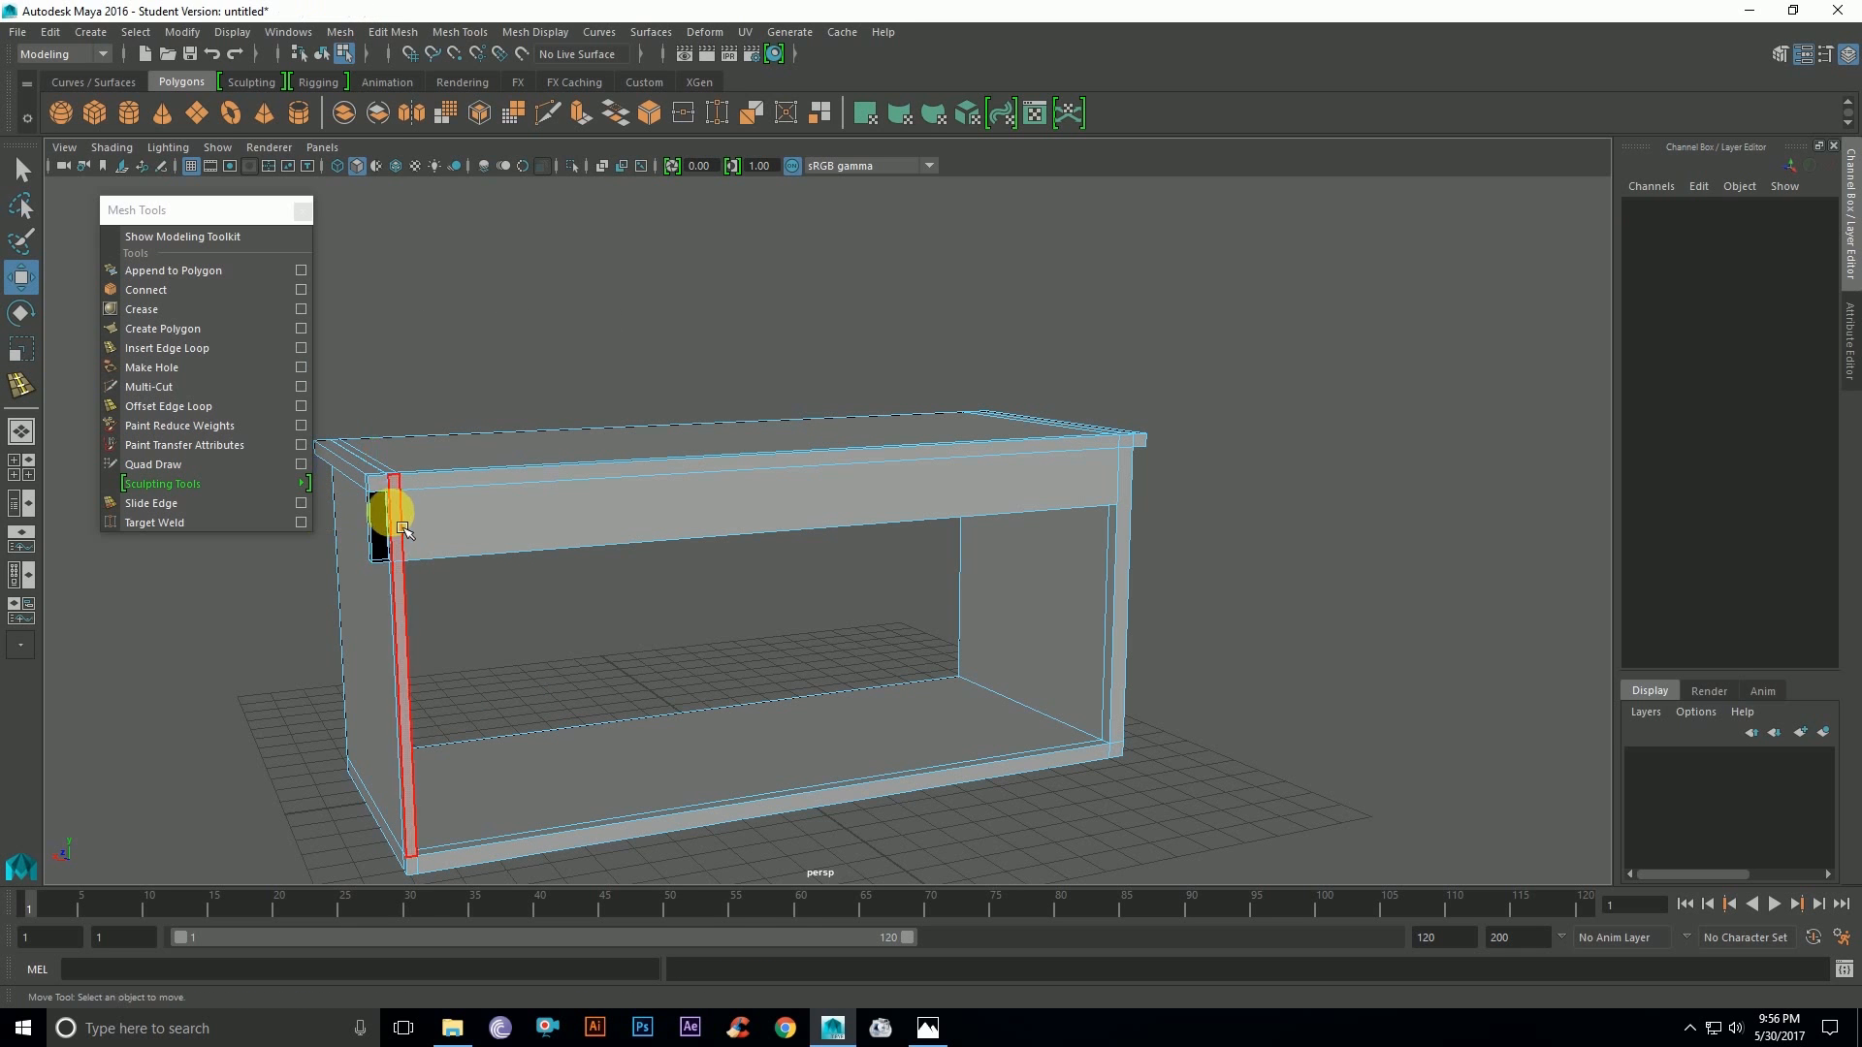
left_click(391, 540)
key("ctrl+z")
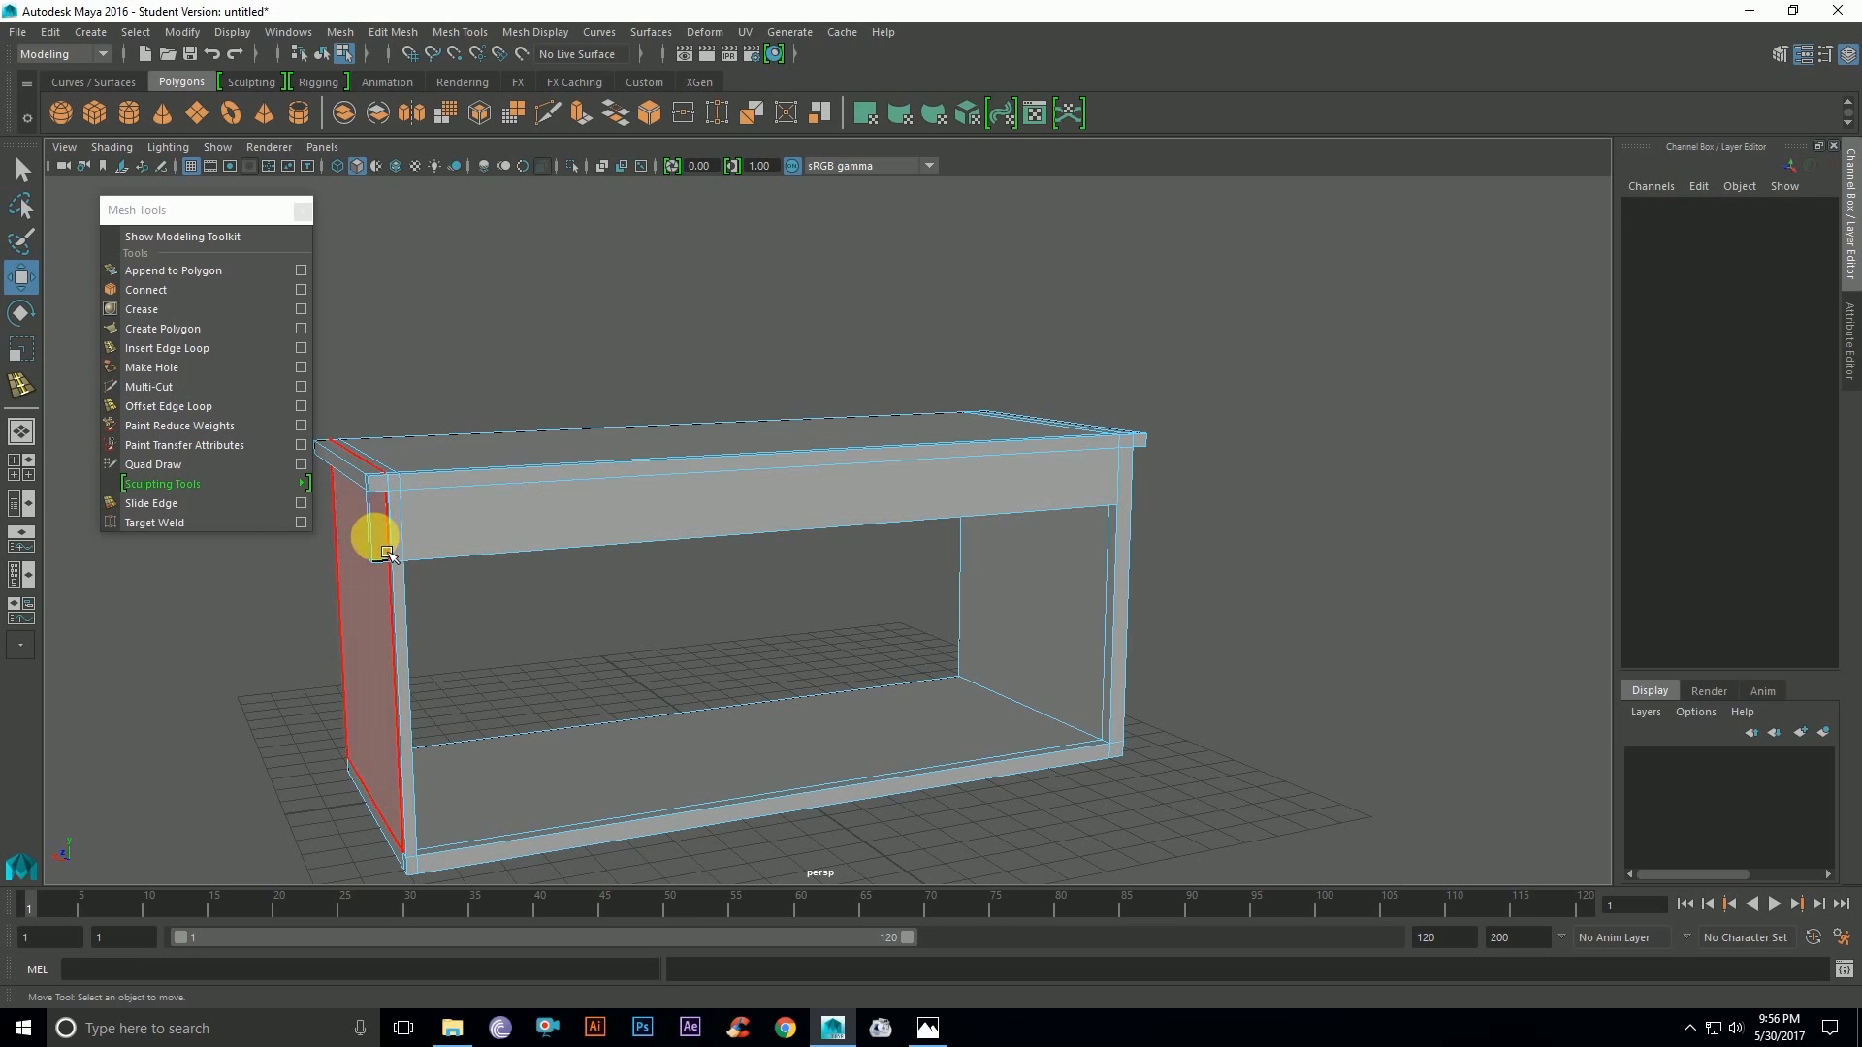
Step: Delete the remaining outer end face where the hanging back panel overlaps the side panel
left_click_drag(665, 523, 769, 524, "alt")
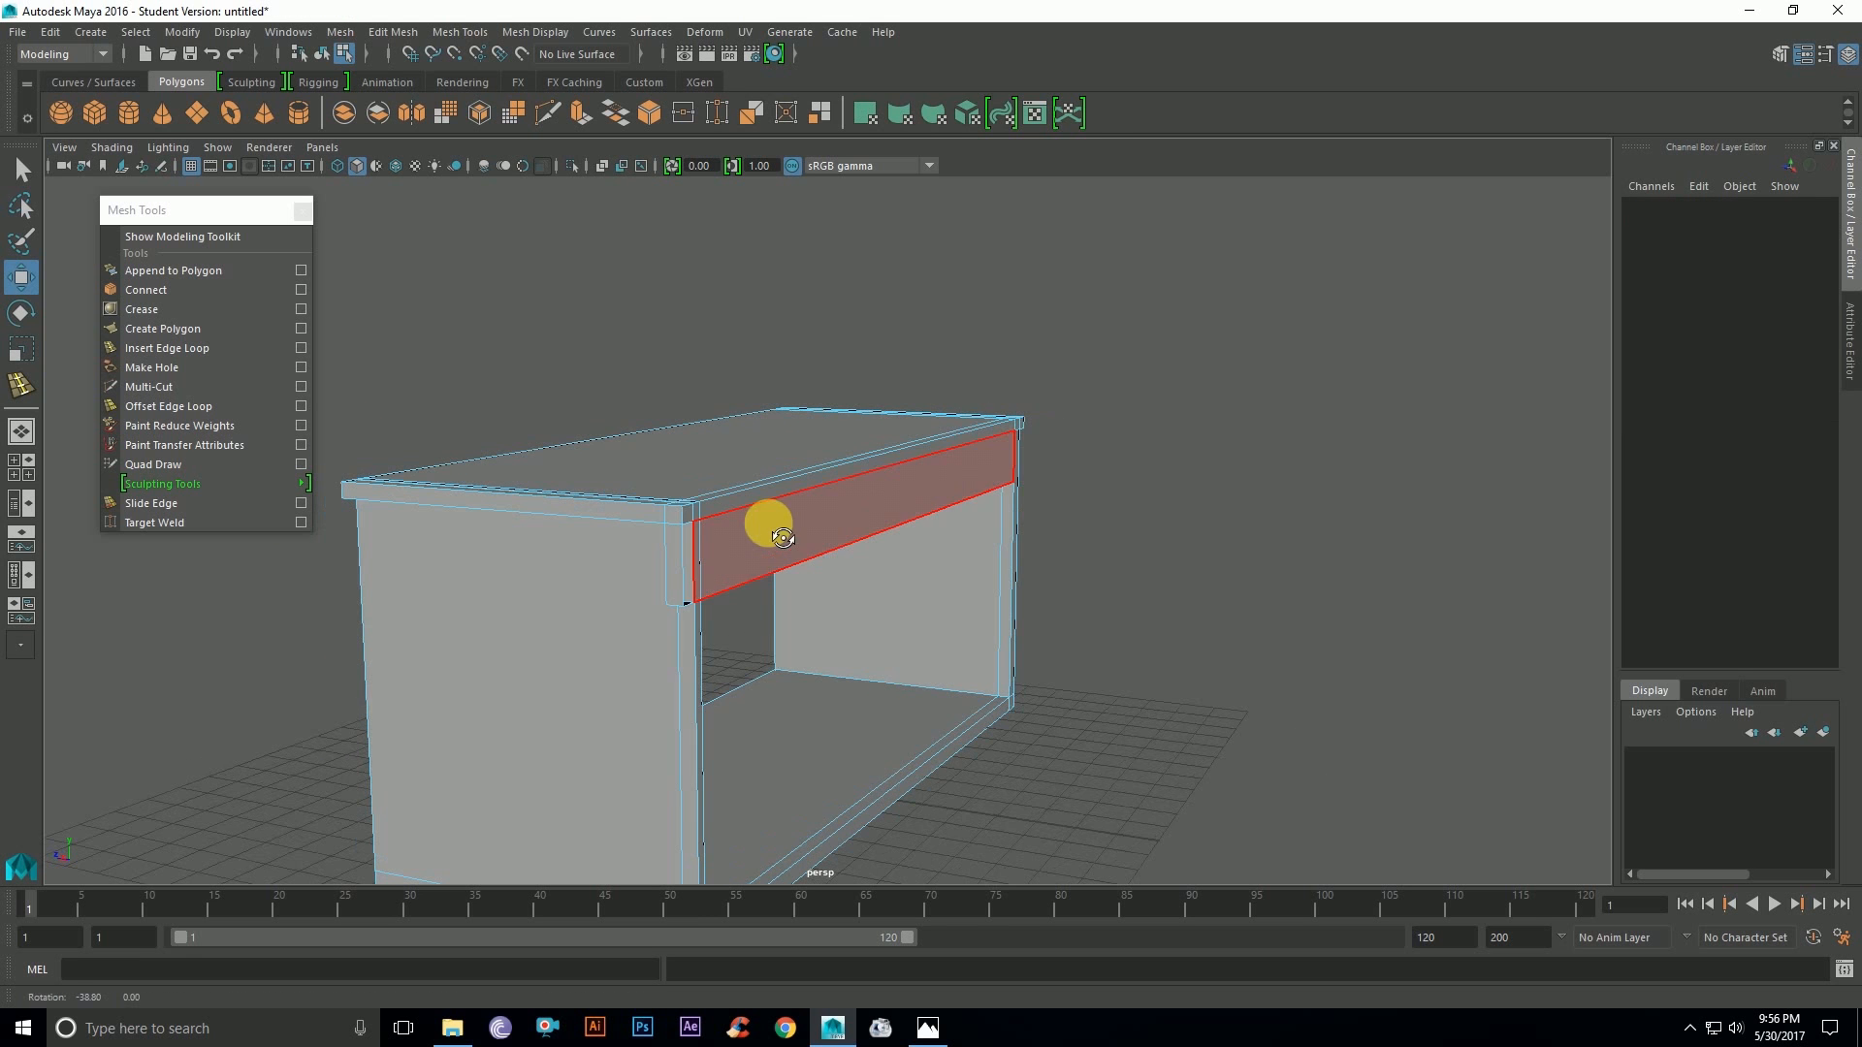
left_click(677, 563)
key("Delete")
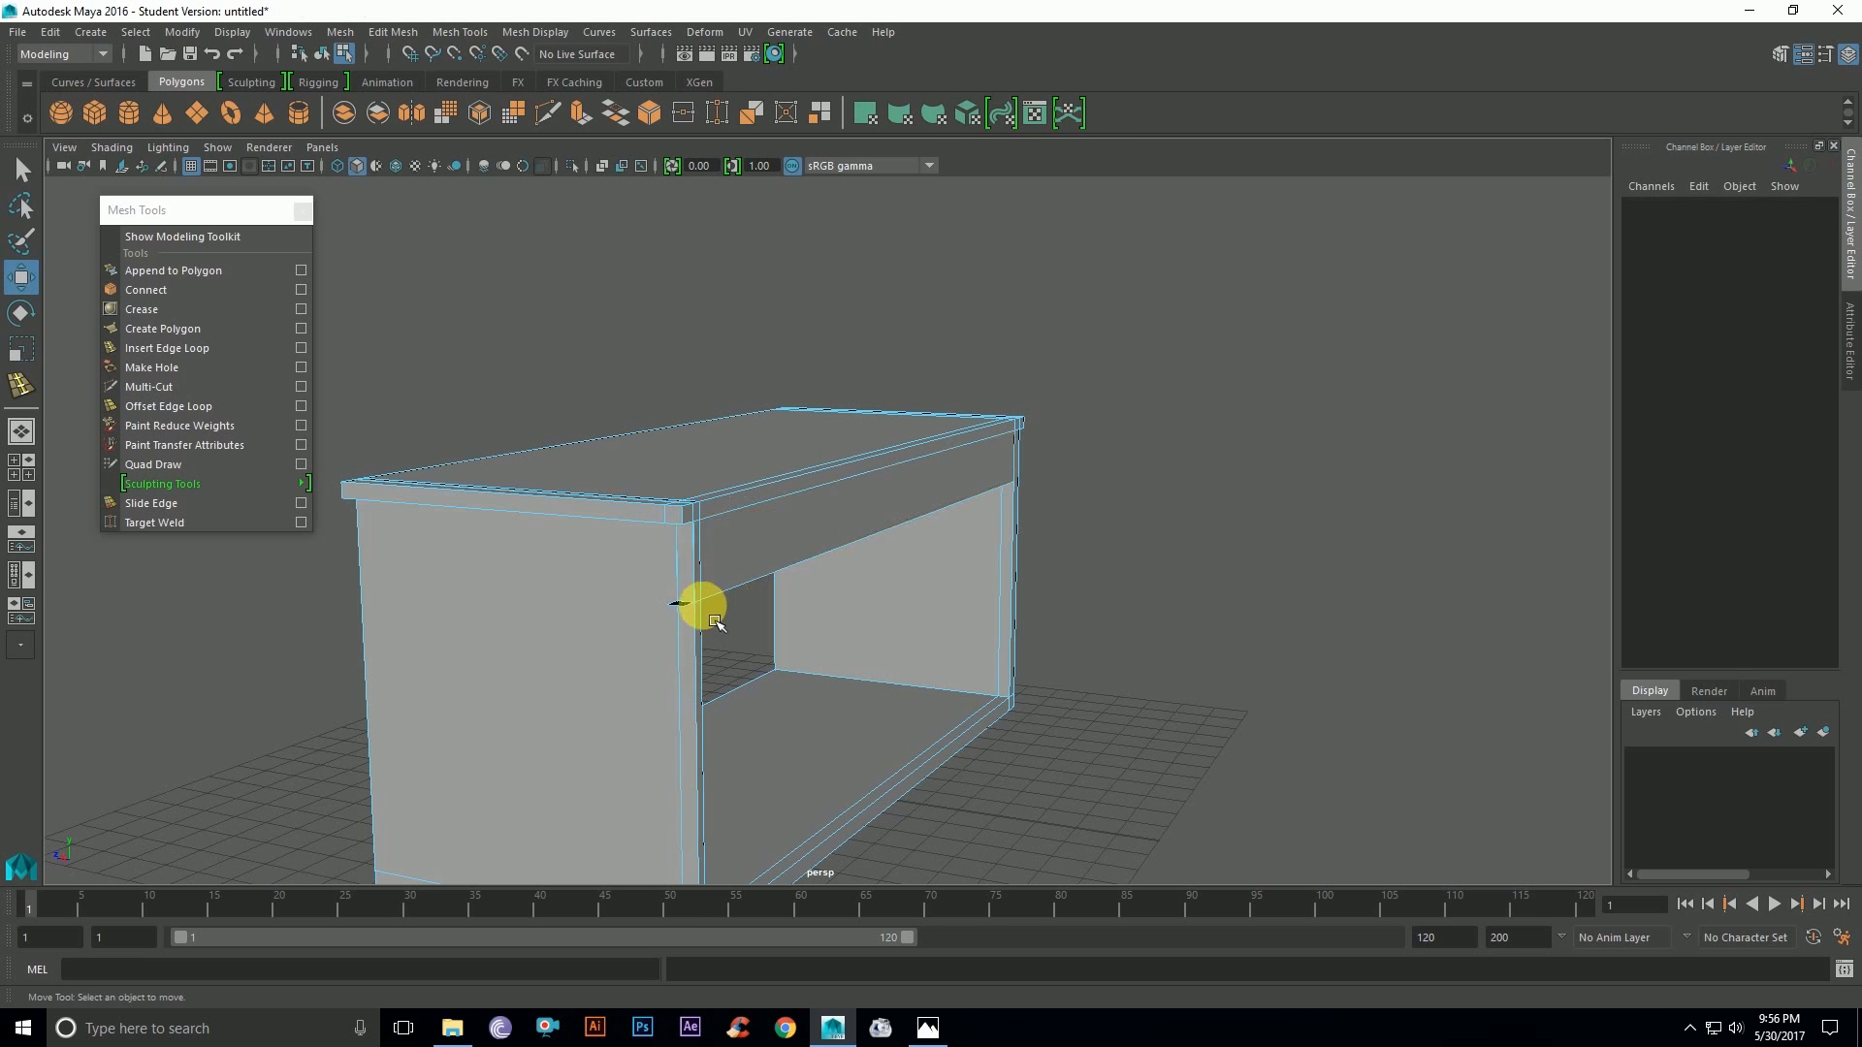
left_click(689, 611)
left_click(822, 615)
left_click_drag(820, 609, 950, 250, "alt")
left_click_drag(998, 318, 340, 374, "alt")
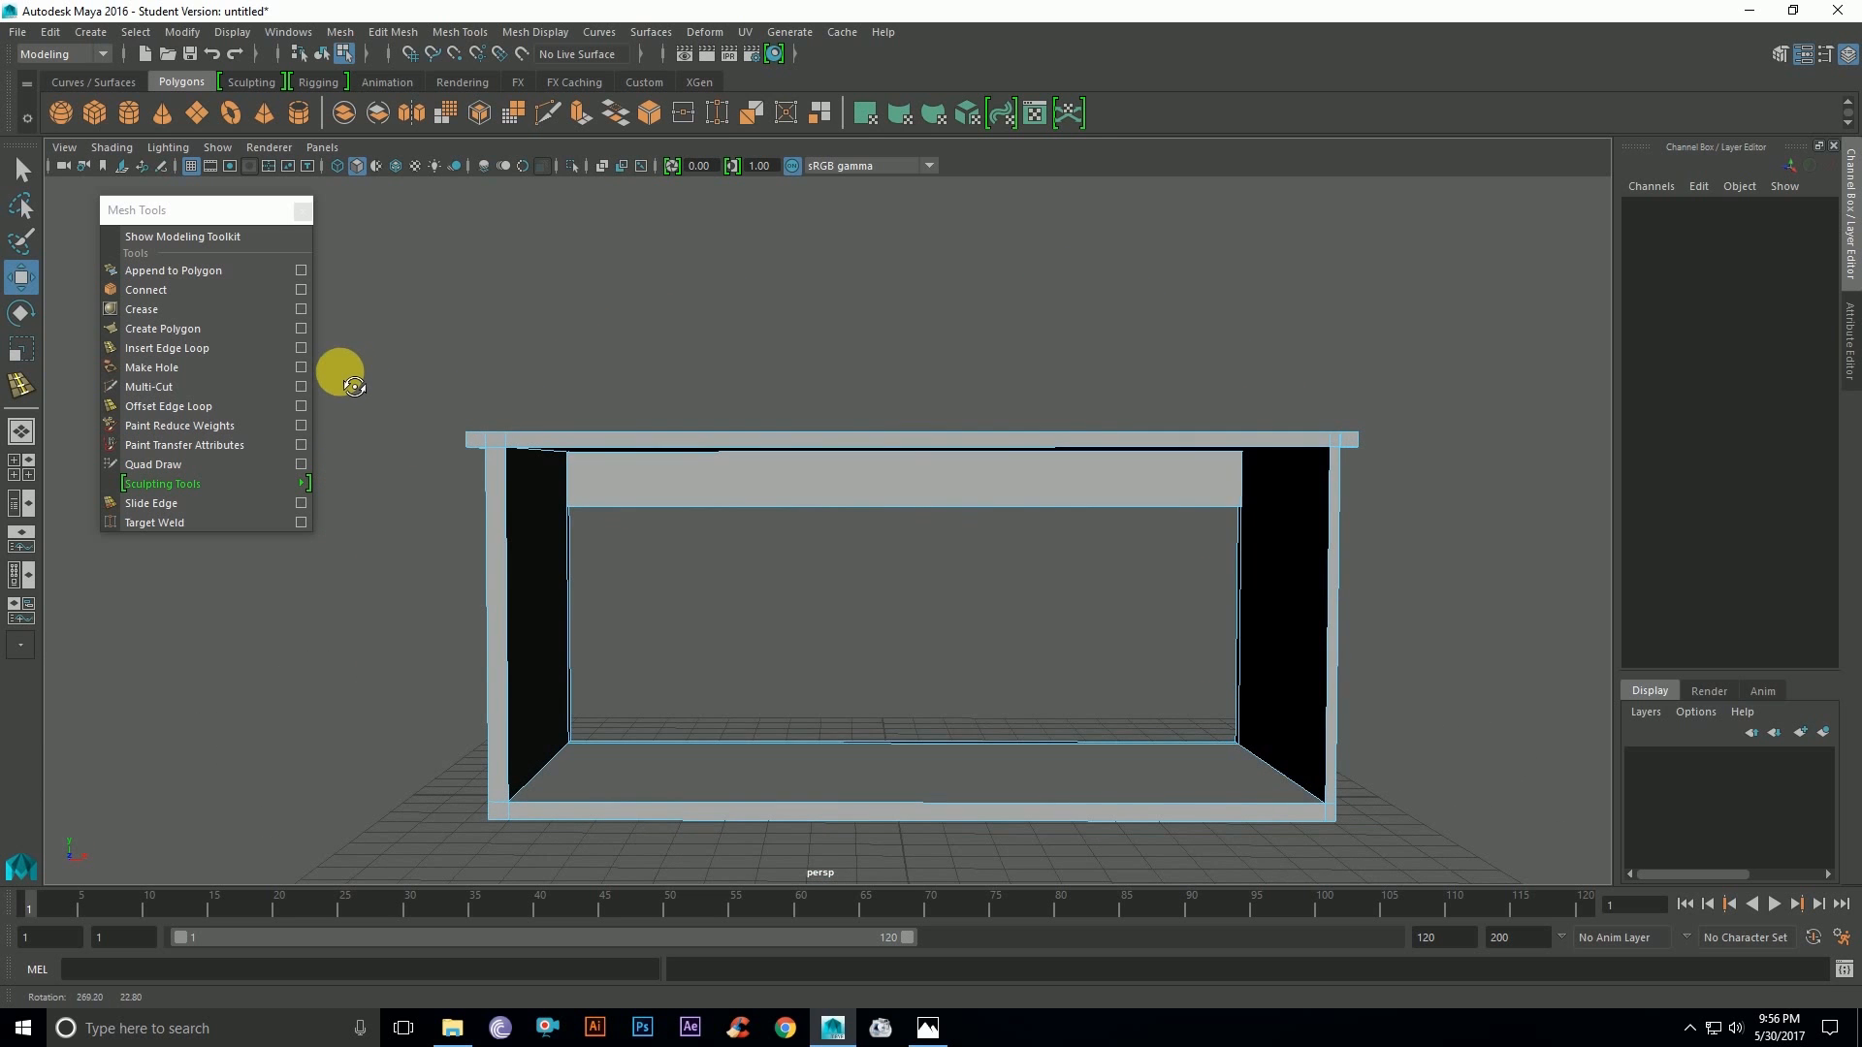
left_click_drag(731, 431, 727, 416, "alt")
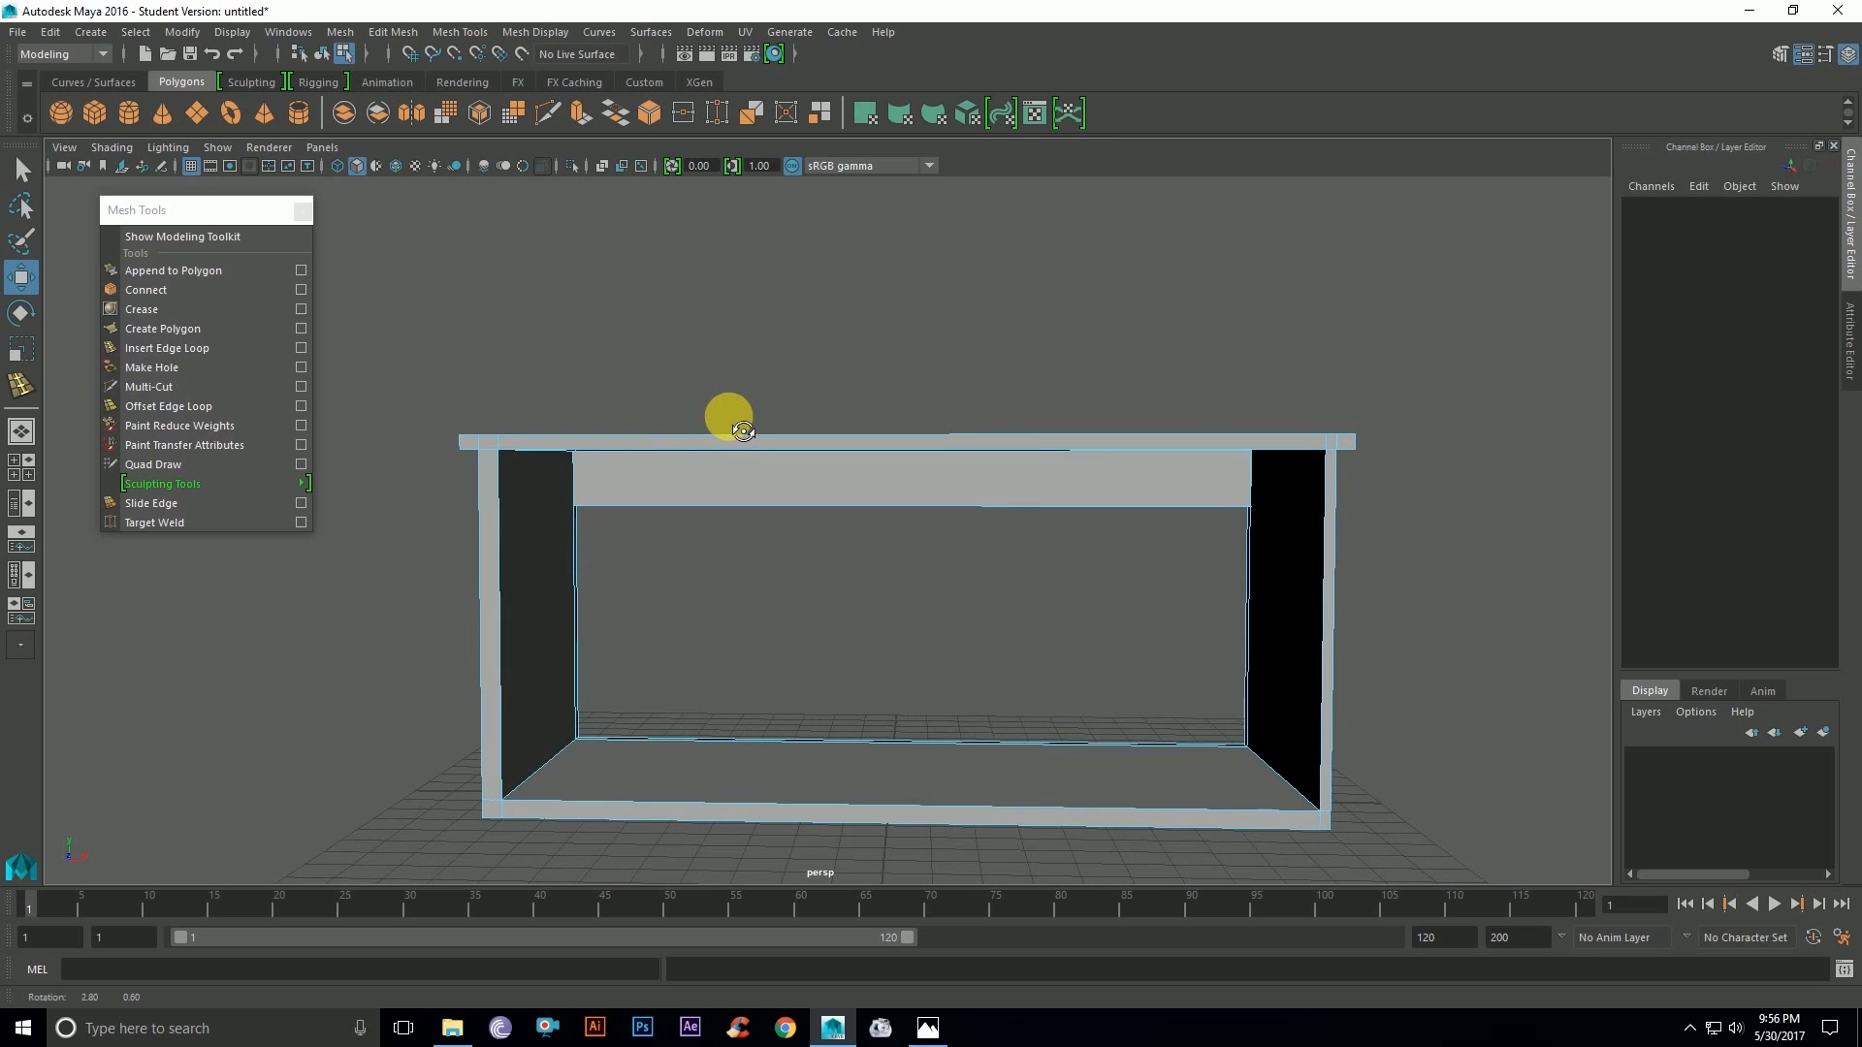
Step: Insert two closely spaced vertical edge loops on the hanging back panel where it meets one side panel
left_click(923, 1030)
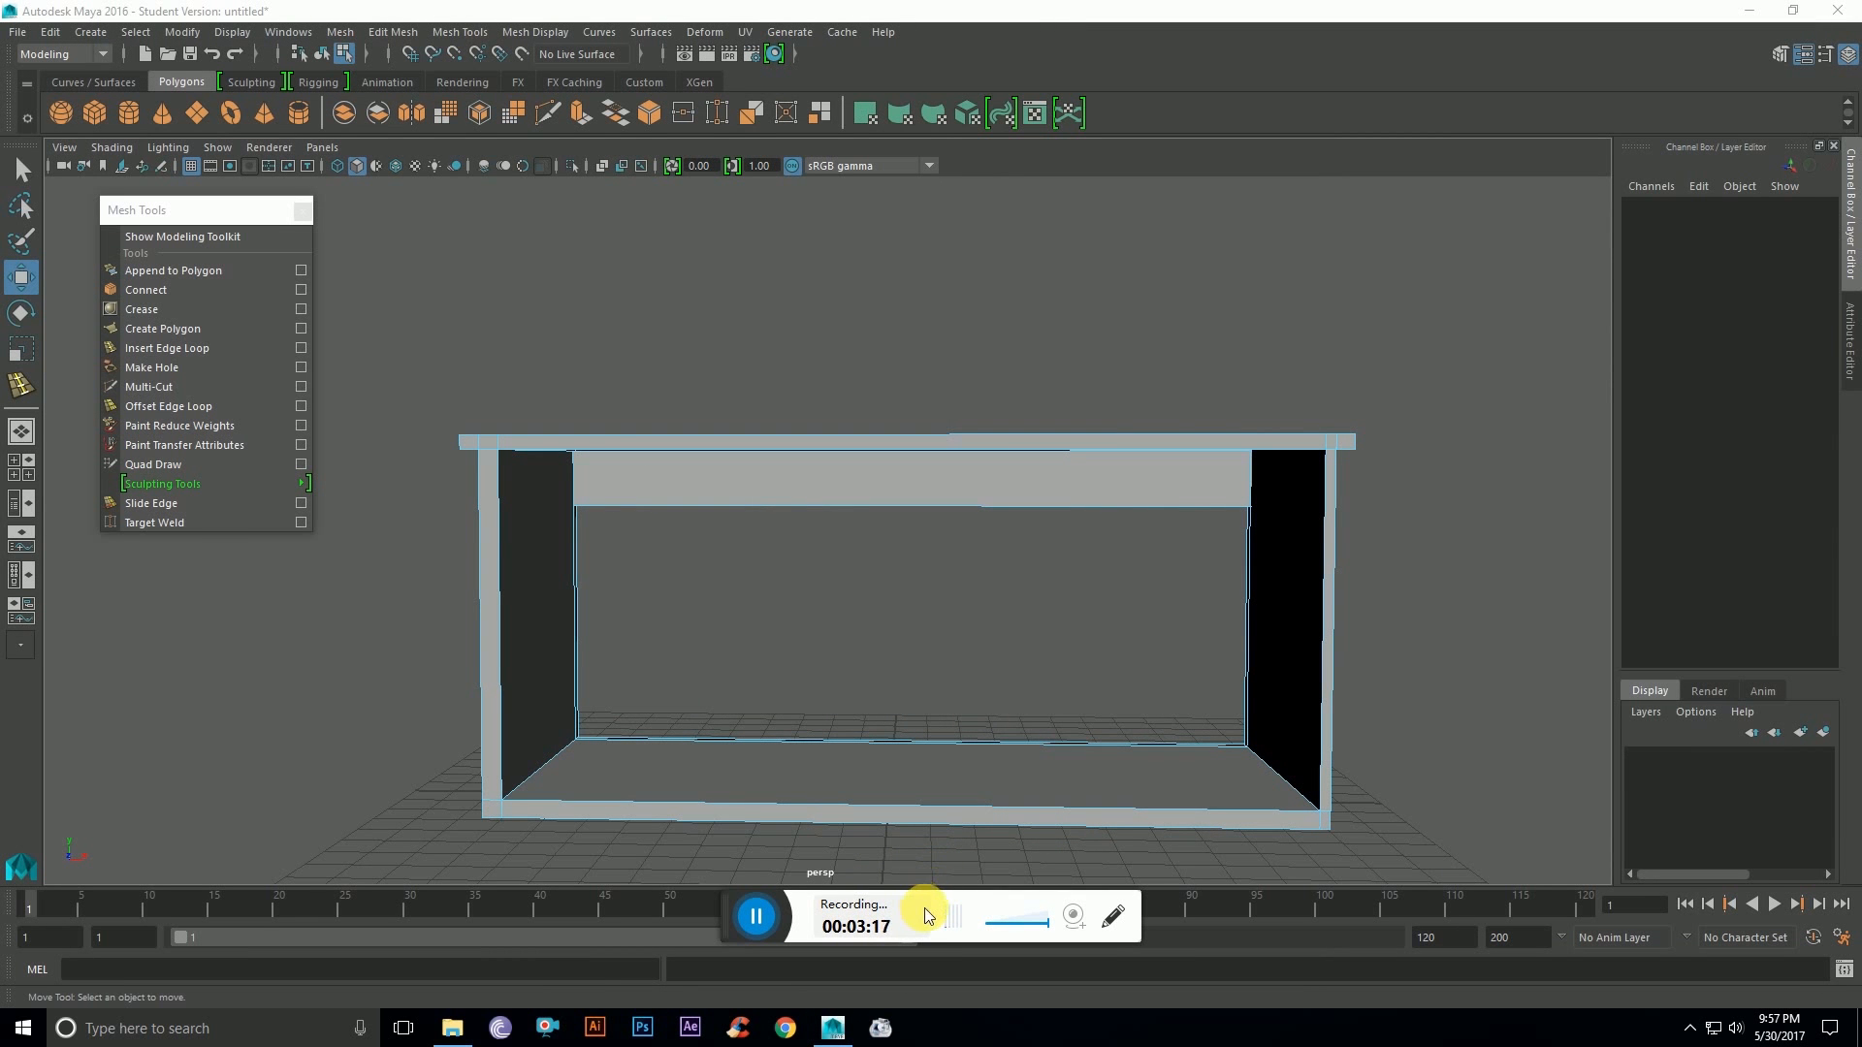
left_click(951, 652)
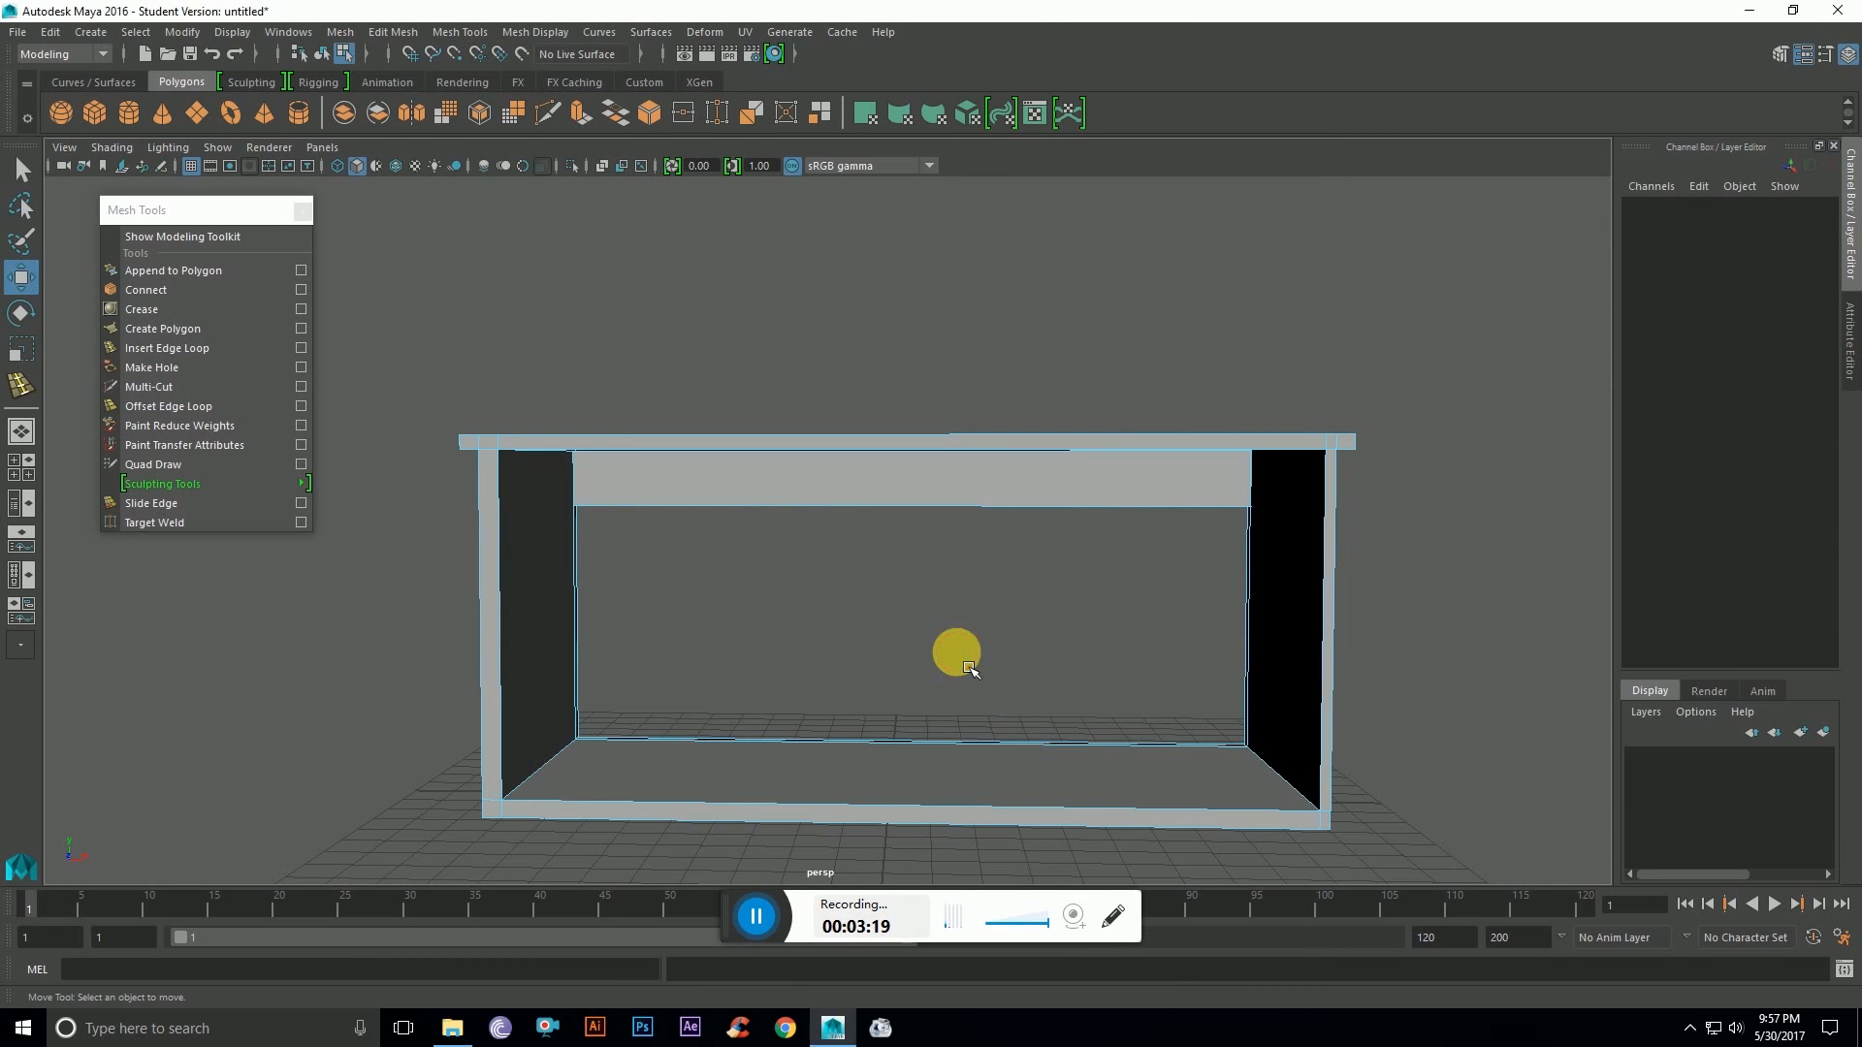
left_click_drag(841, 666, 781, 696, "alt")
scroll(782, 696, "down", 2)
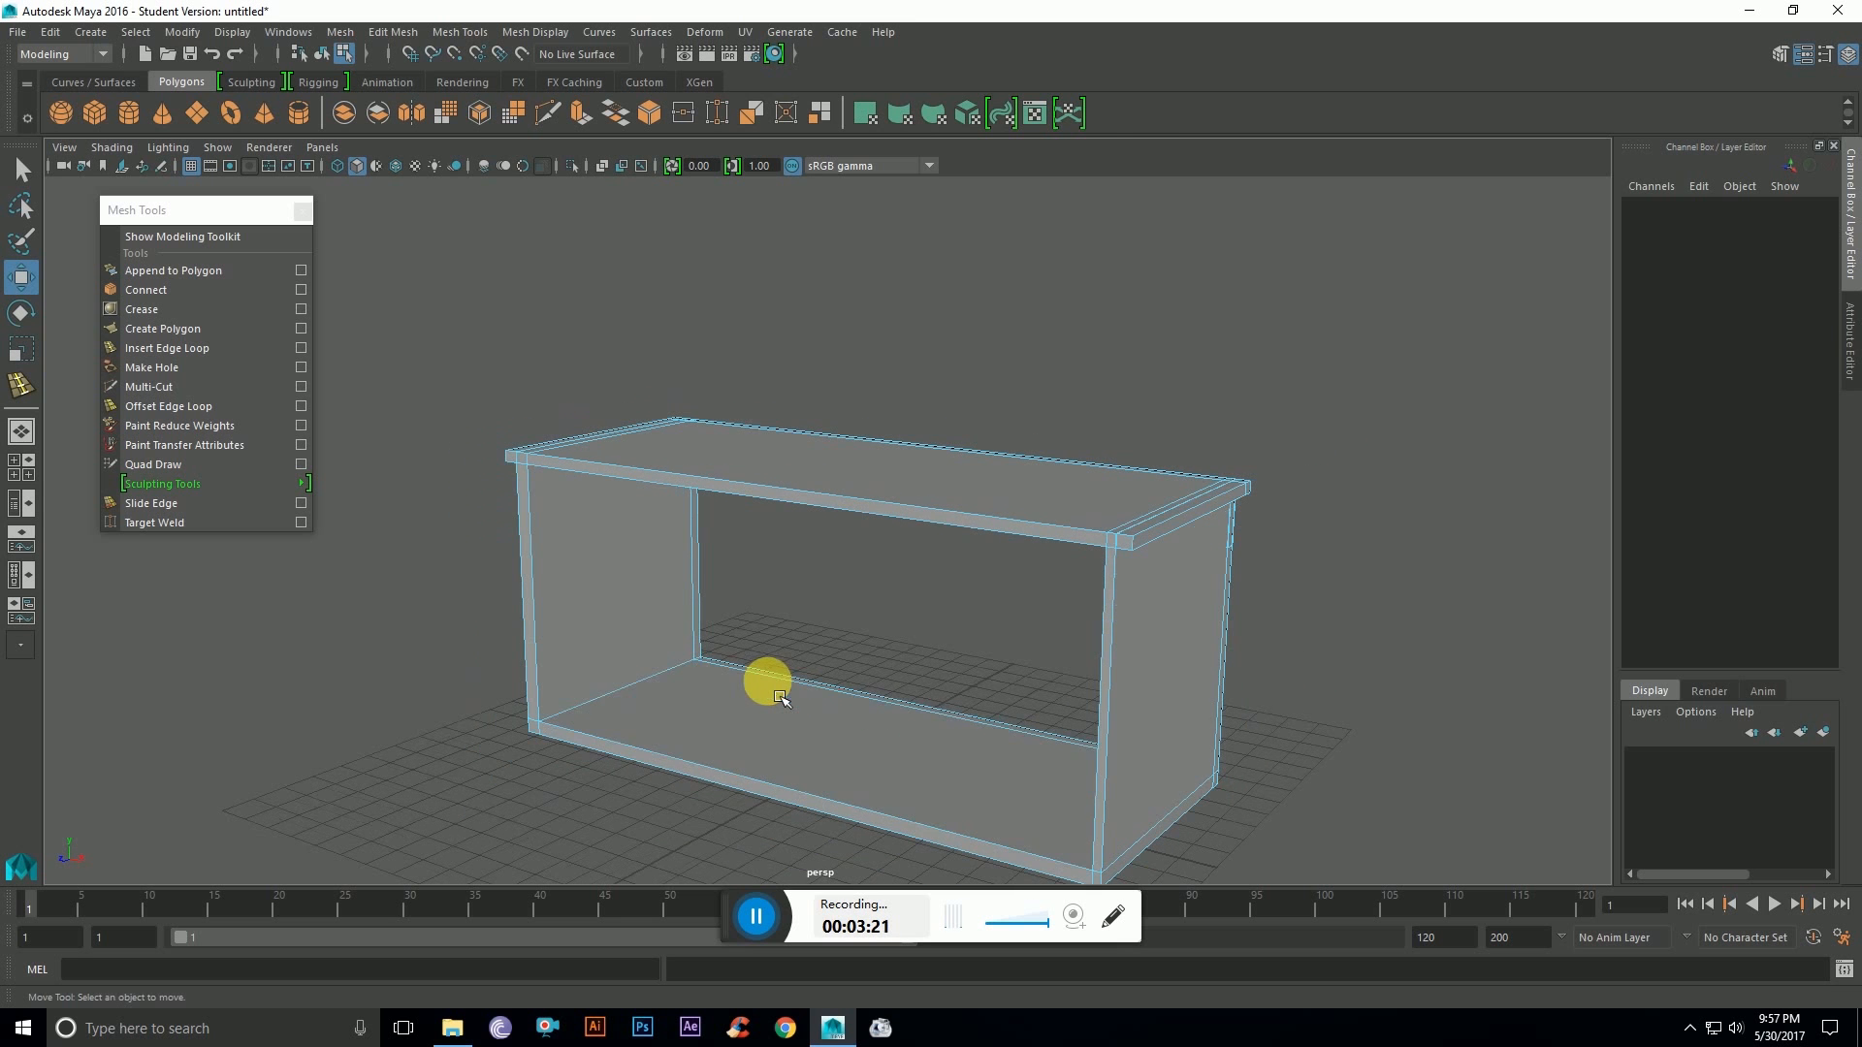
left_click_drag(934, 741, 971, 589, "alt")
left_click(155, 348)
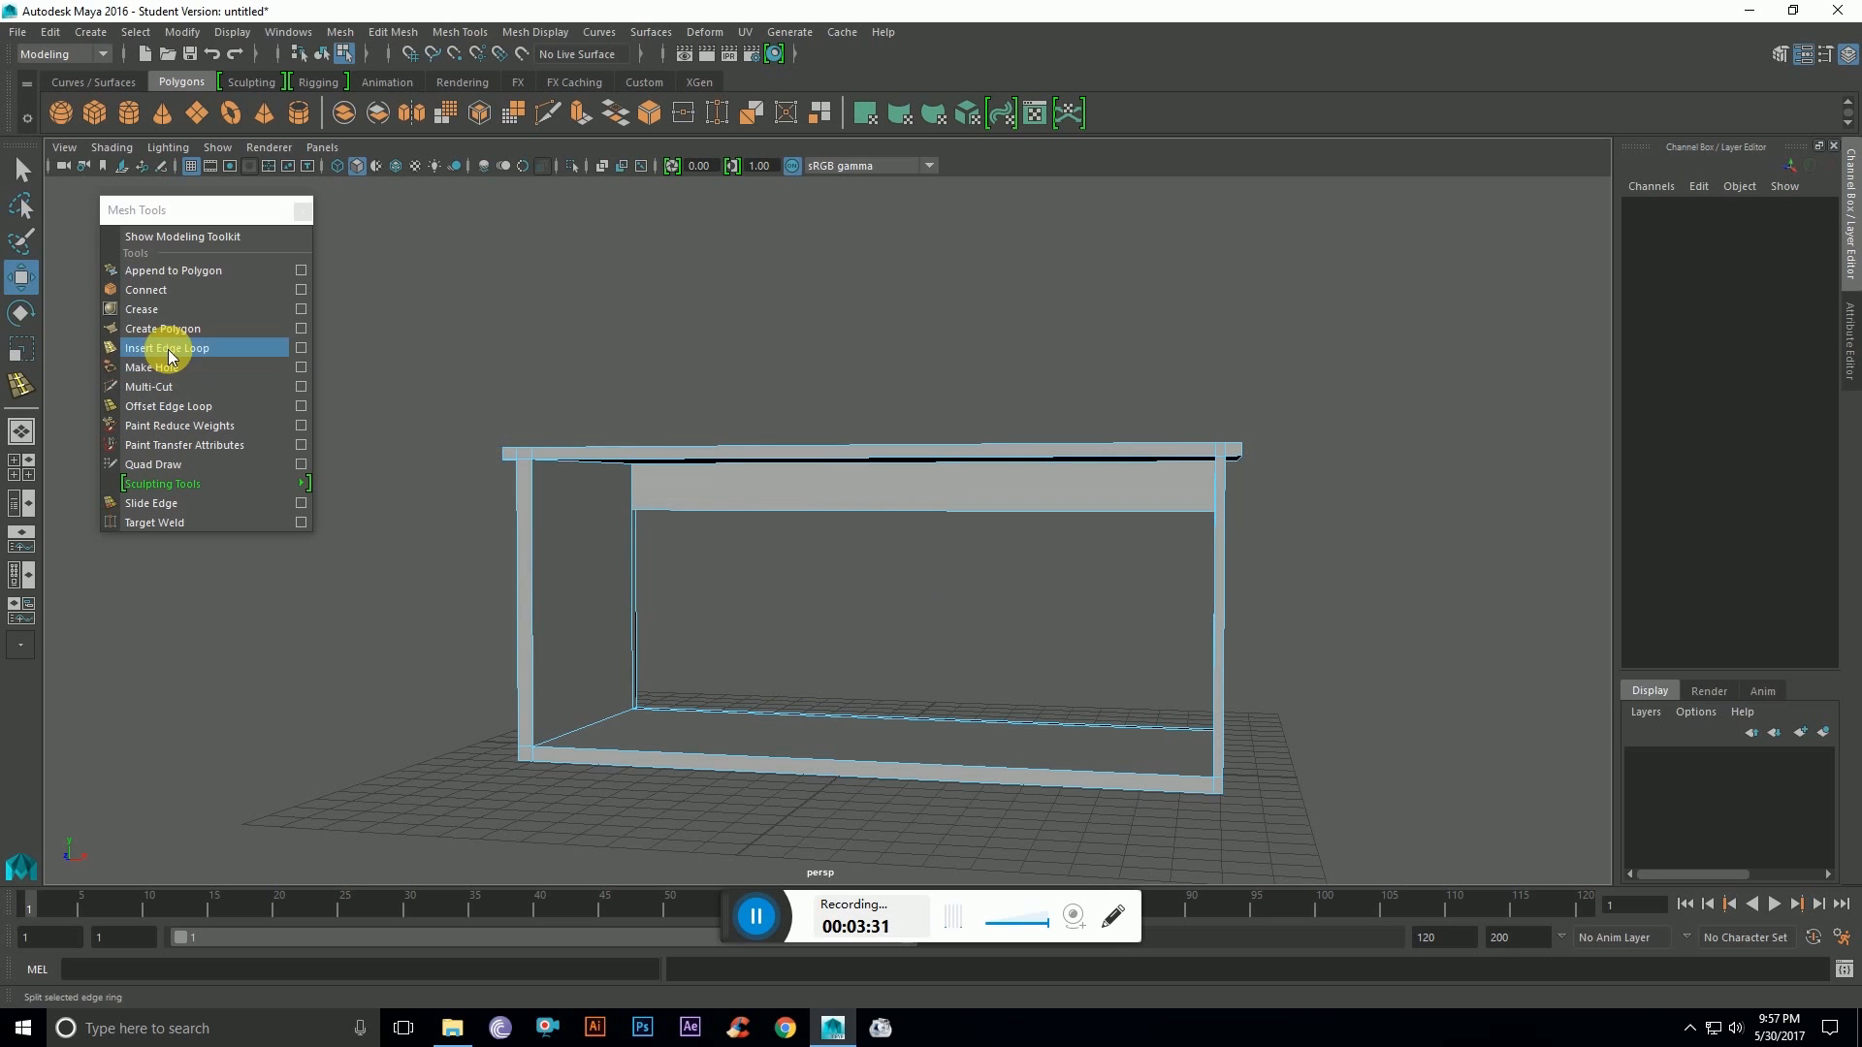
left_click(648, 518)
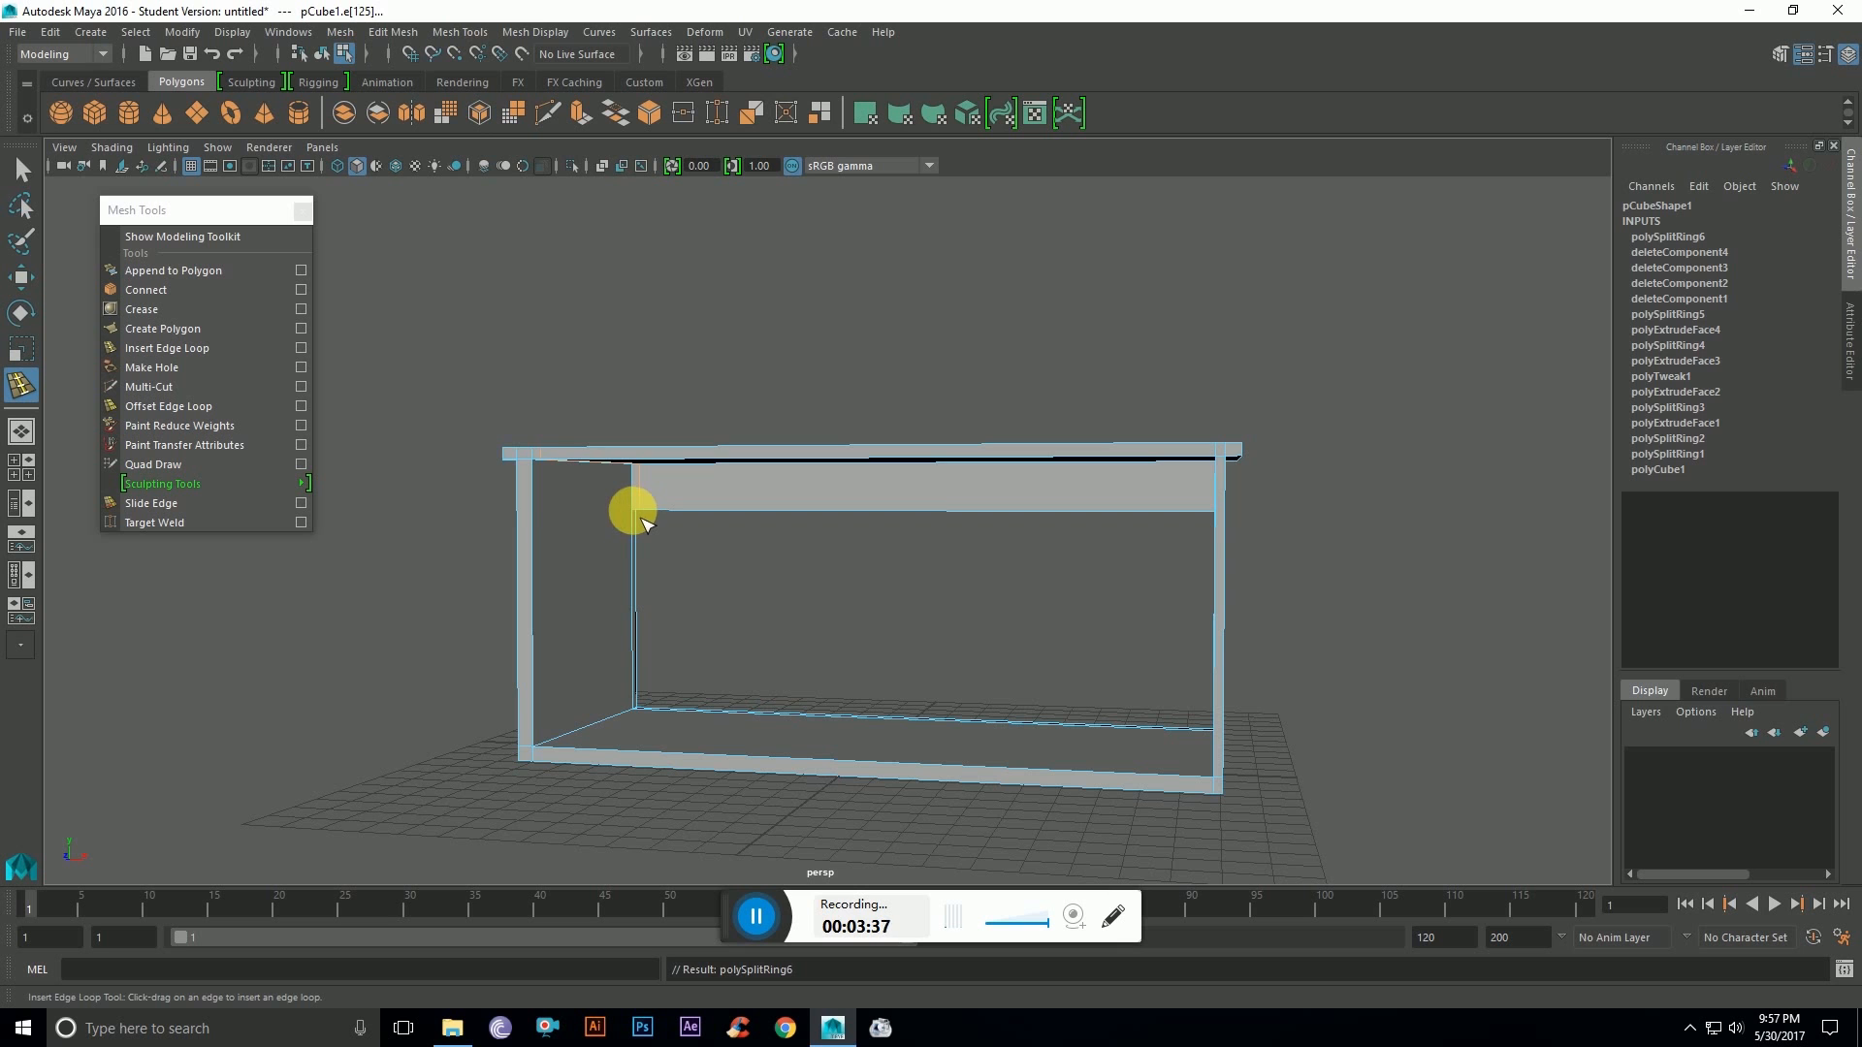
left_click(644, 514)
Step: Insert two vertical edge loops near the hanging back panel's other end and a horizontal loop along its lower half
left_click_drag(938, 566, 1193, 572, "alt")
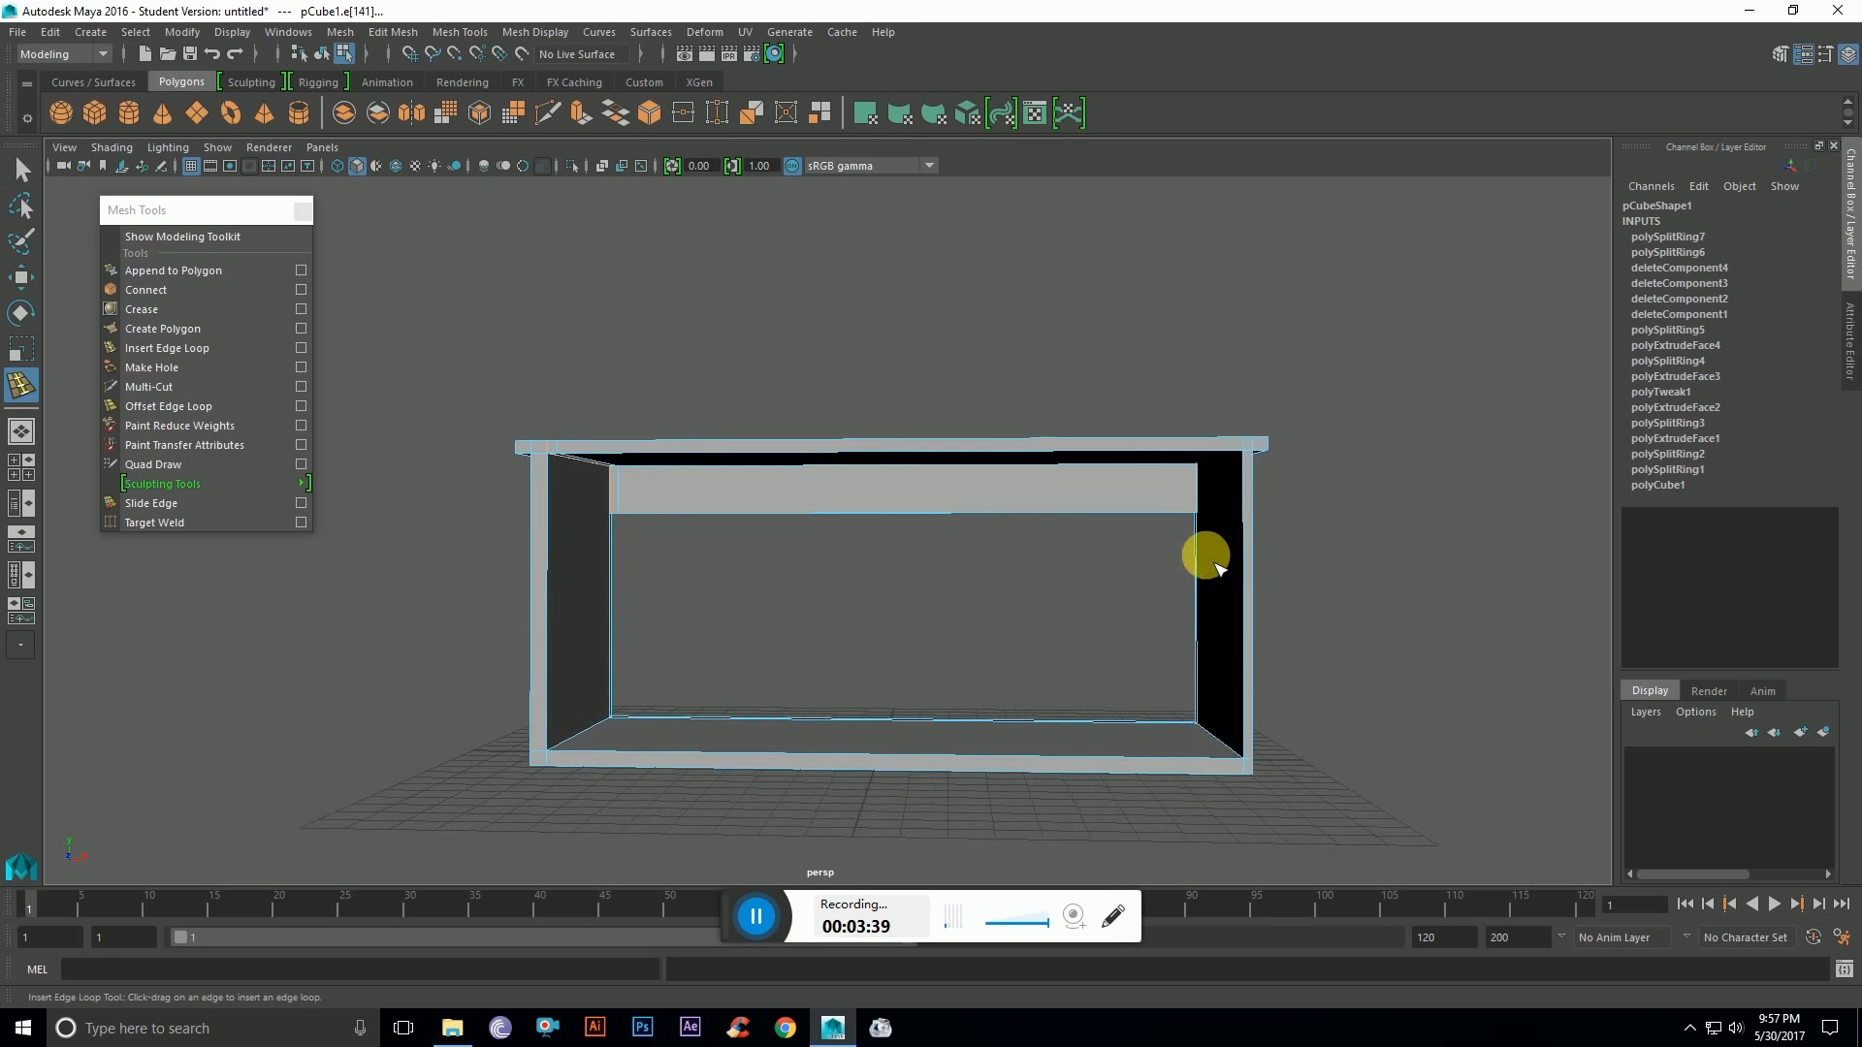
left_click(1196, 514)
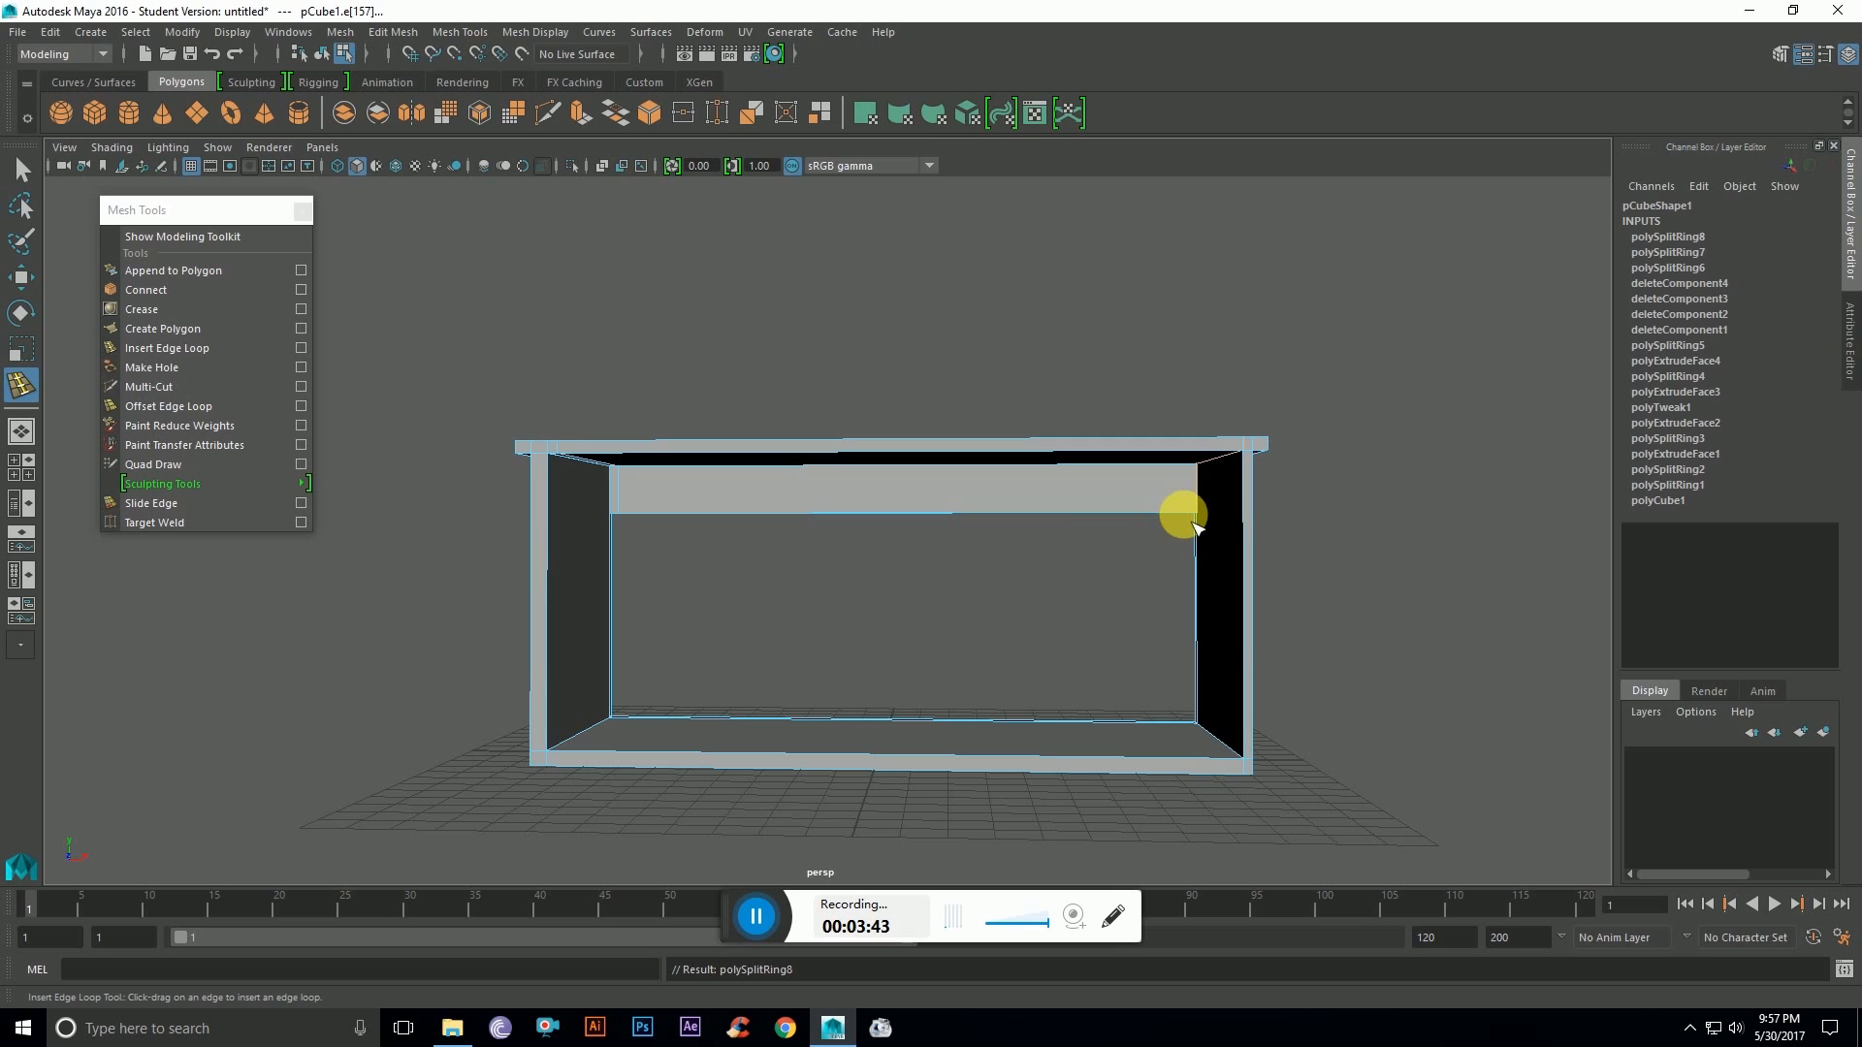
left_click(1185, 514)
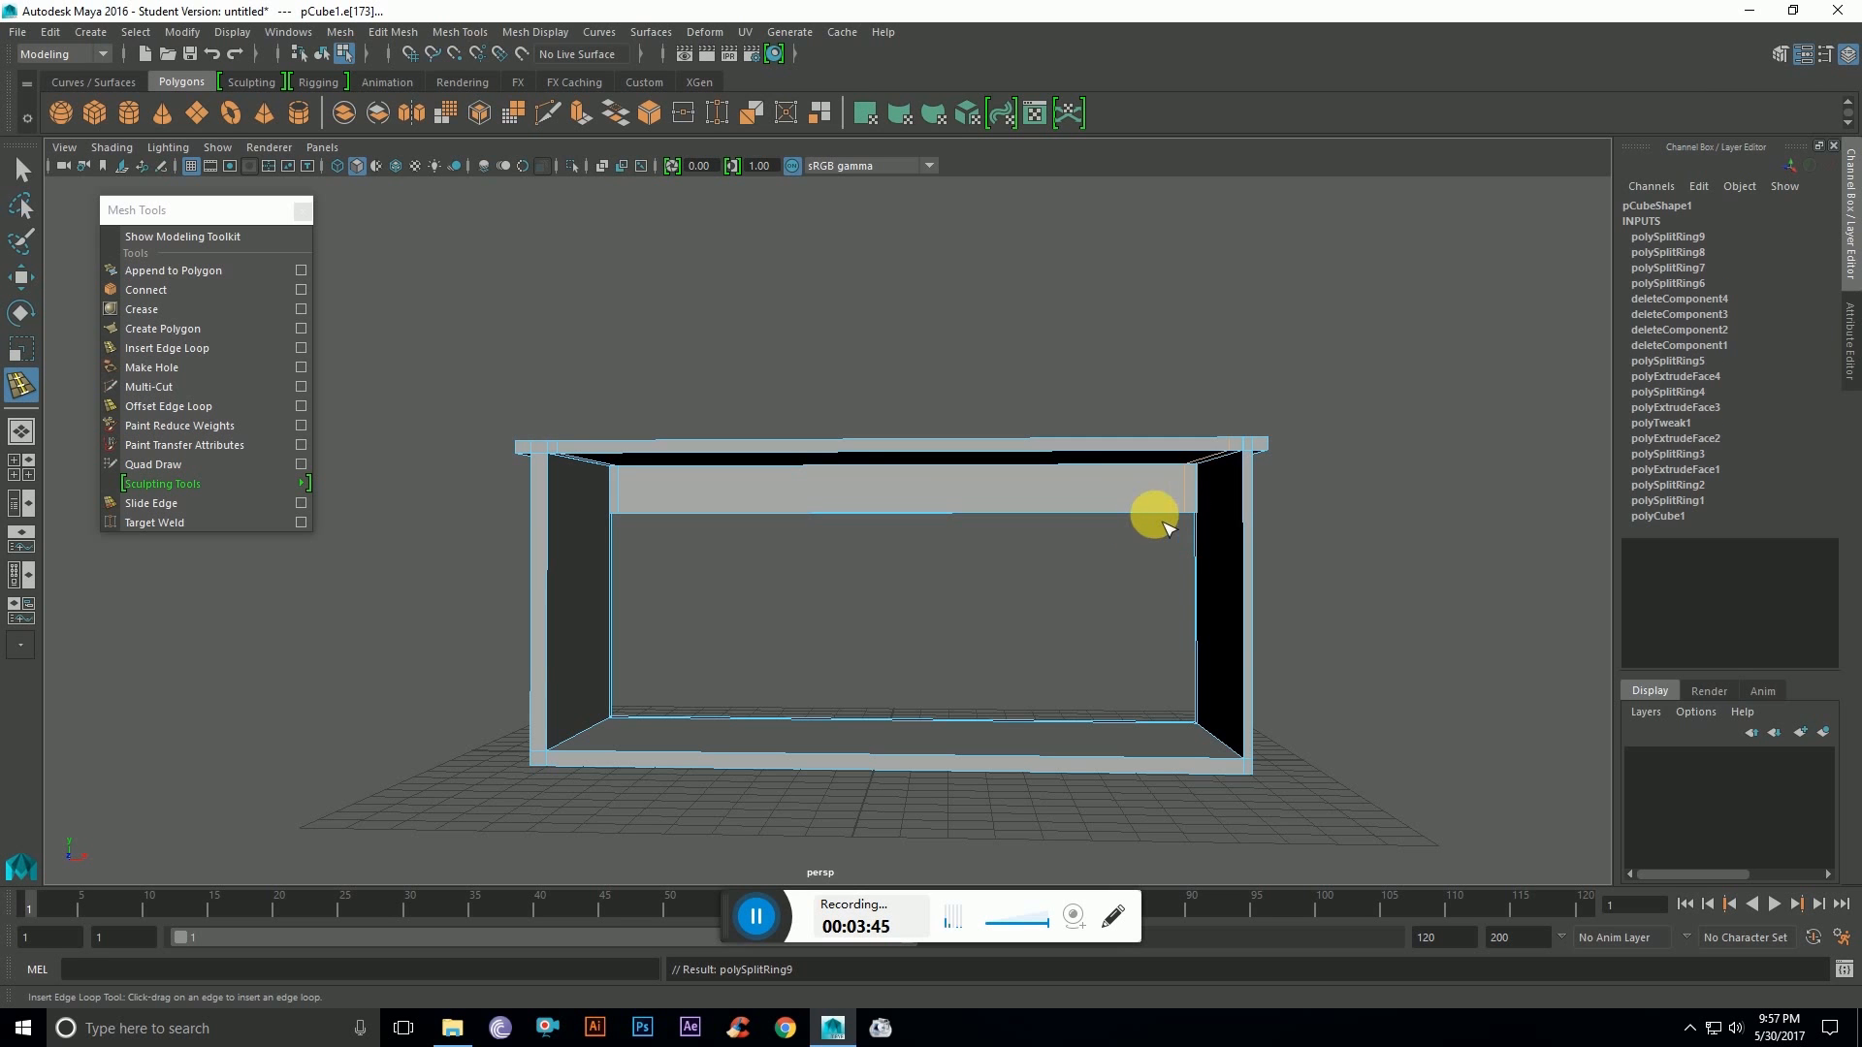
mouse_move(860, 577)
left_mouse_down("alt")
mouse_move(854, 599)
mouse_move(868, 587)
left_mouse_up("alt")
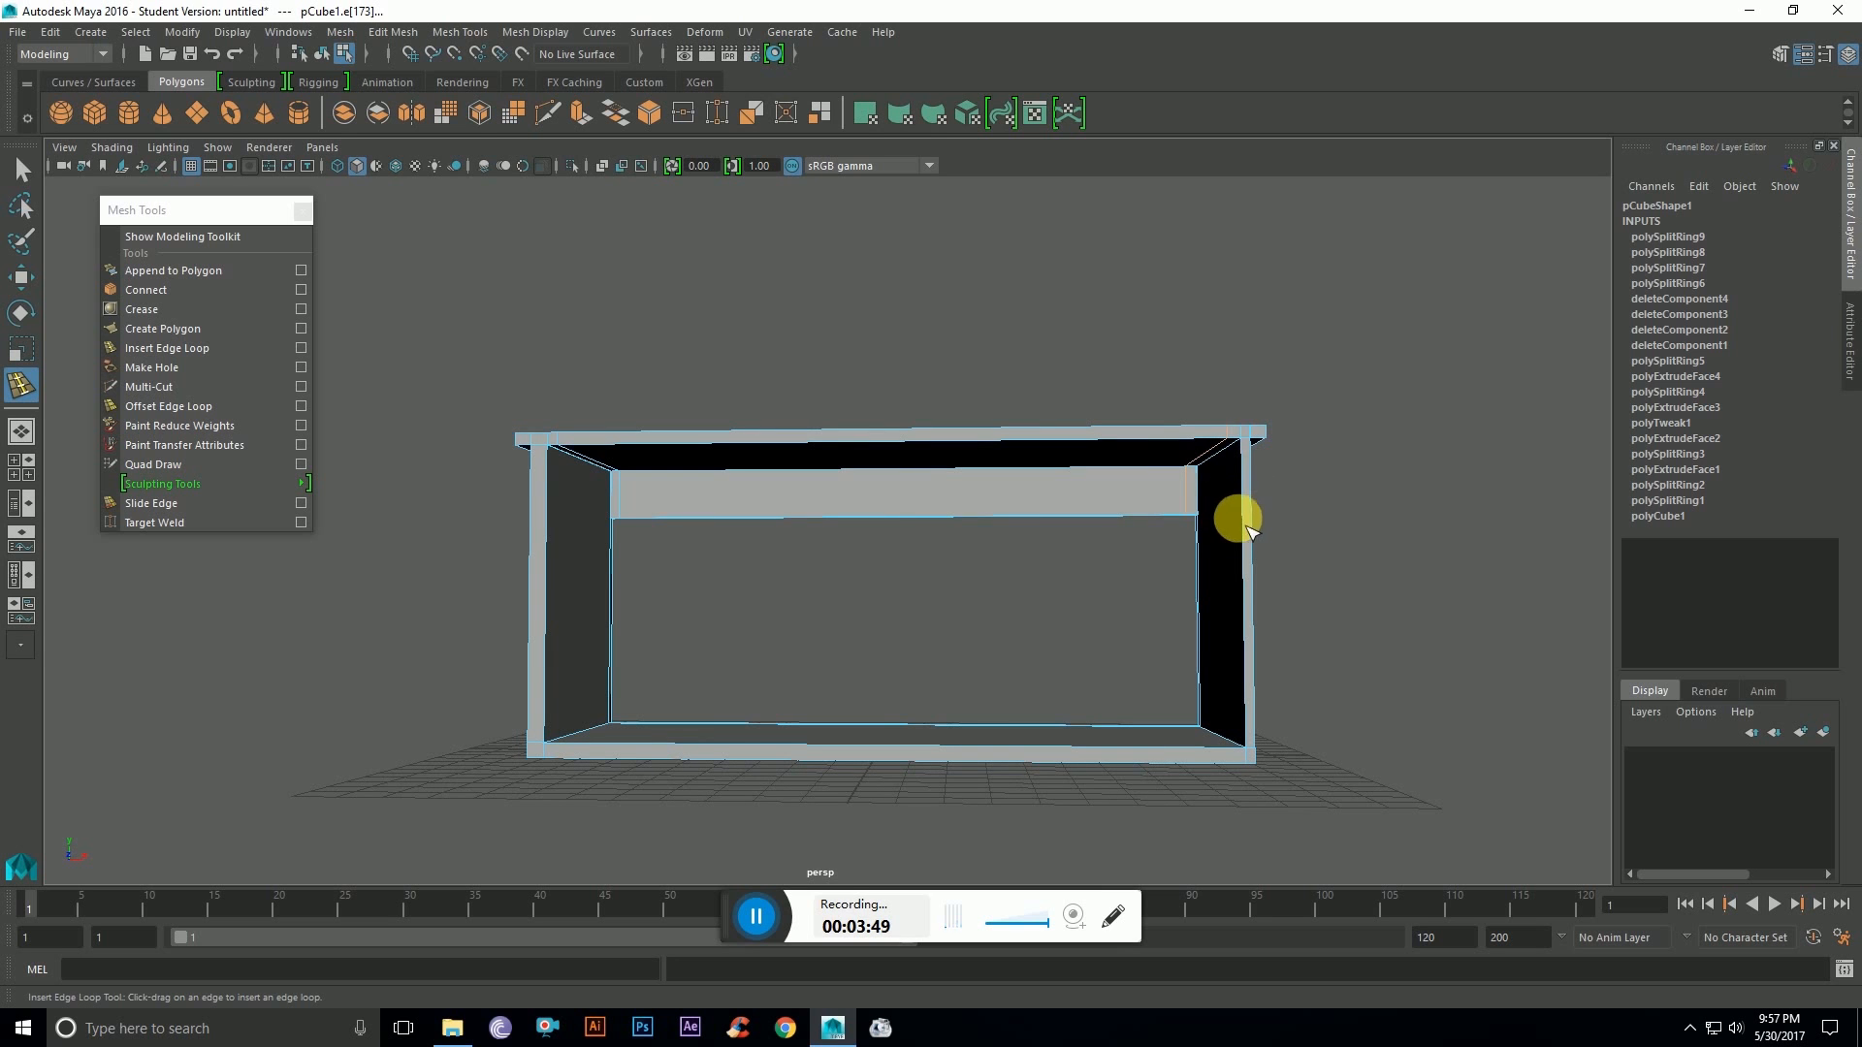
left_click(627, 505)
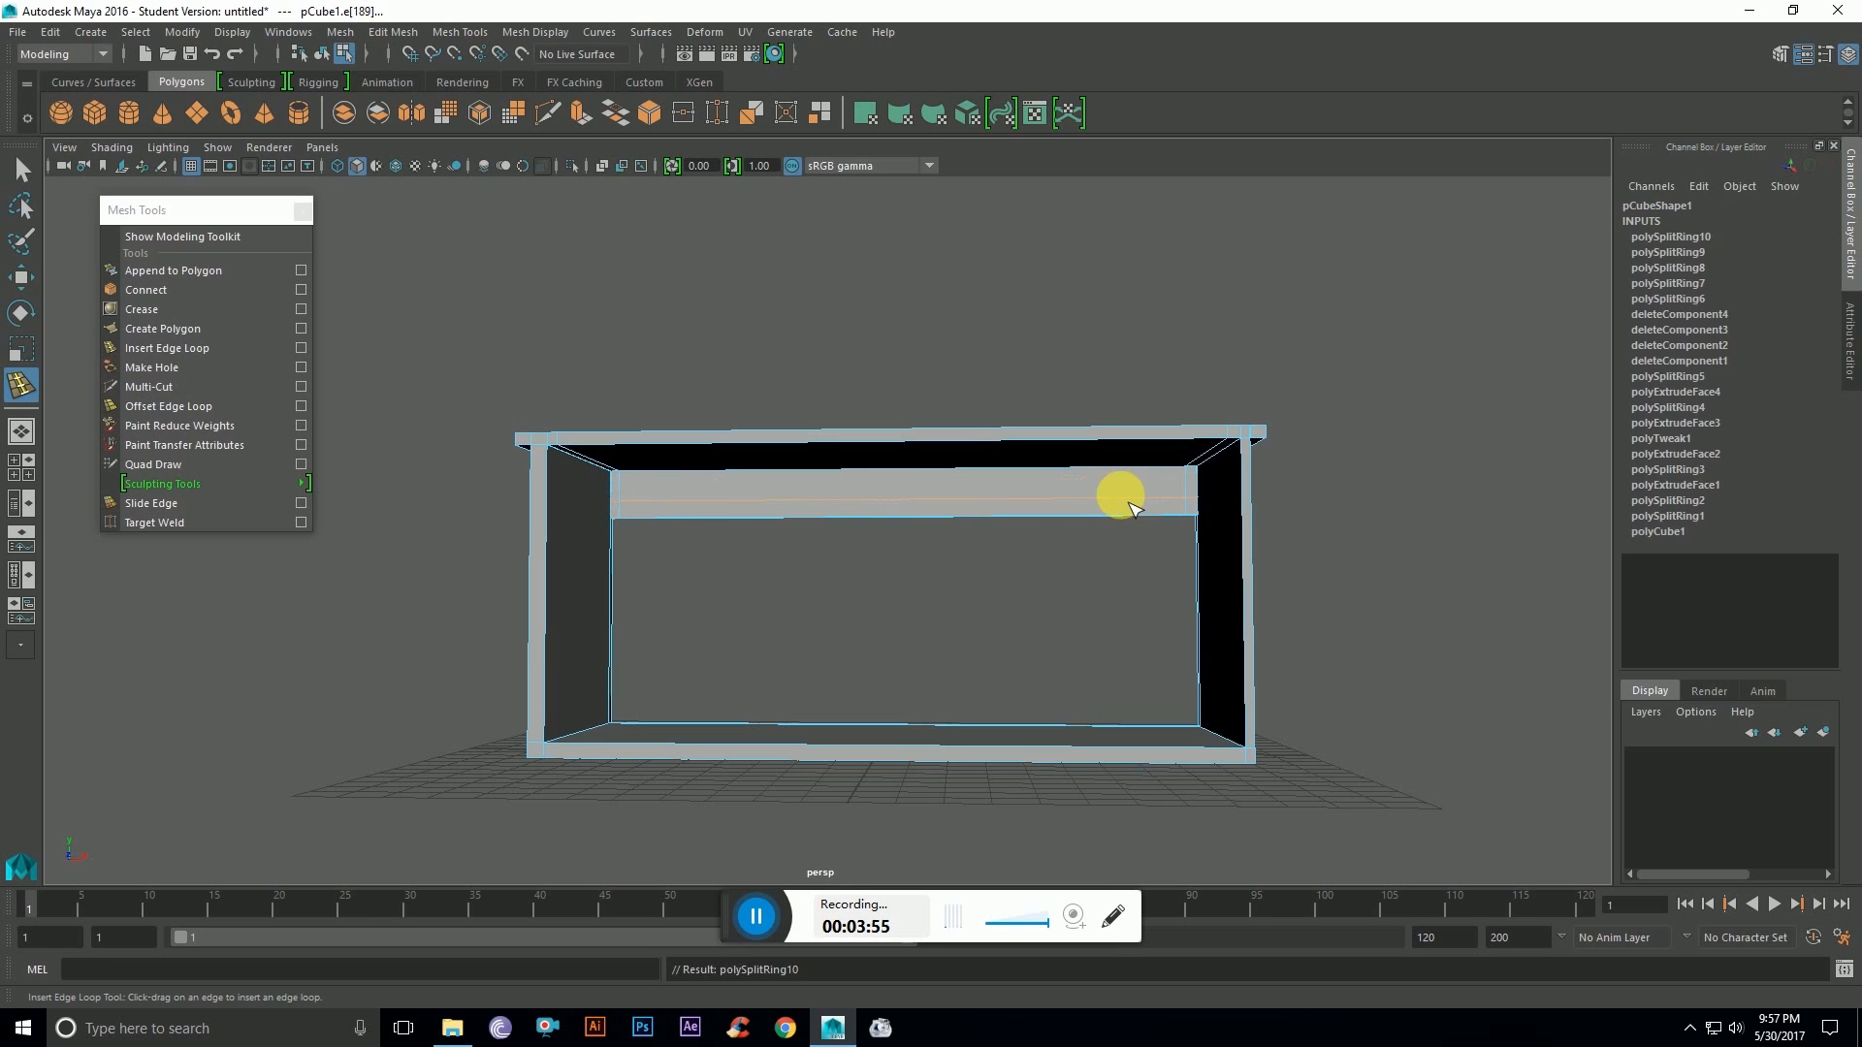
Step: Extrude the small lower faces at both ends of the hanging back panel forward about 7.8 units to form tray rails
key("w")
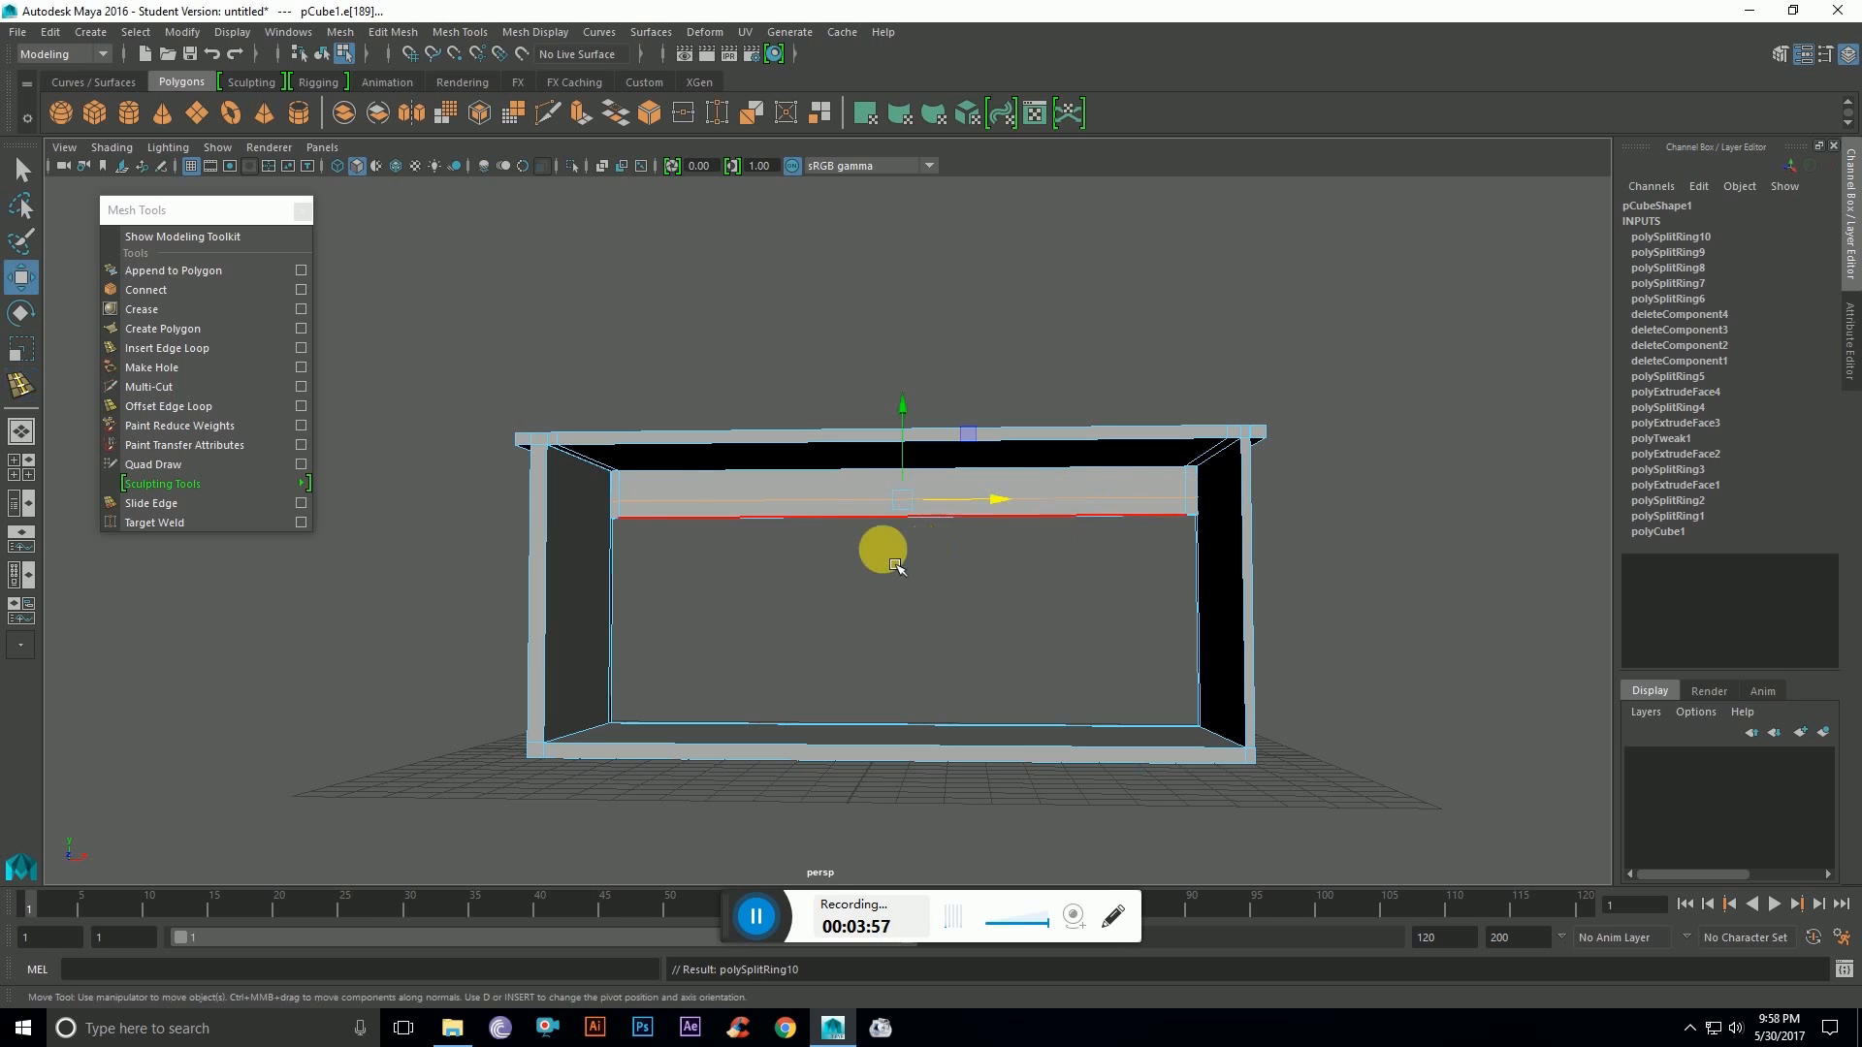
left_click_drag(777, 594, 773, 595, "alt")
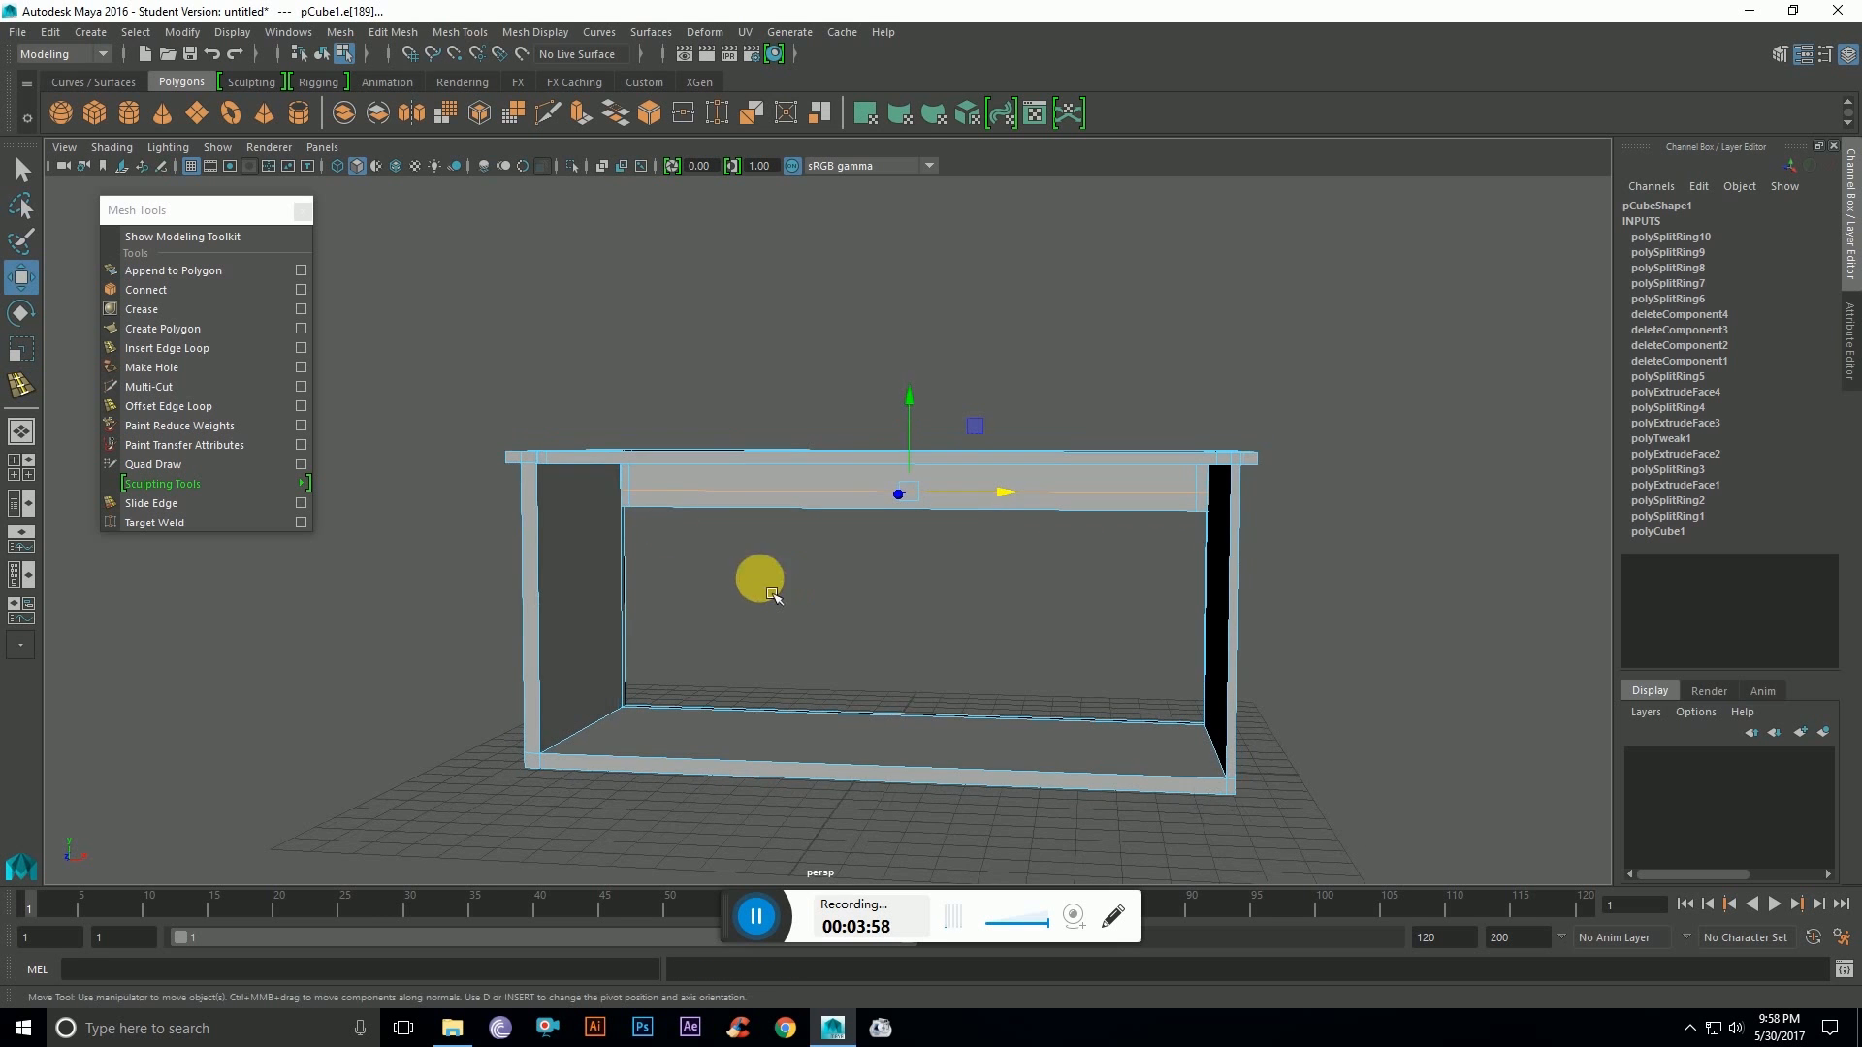
right_click_drag(711, 332, 685, 449)
left_click(637, 514)
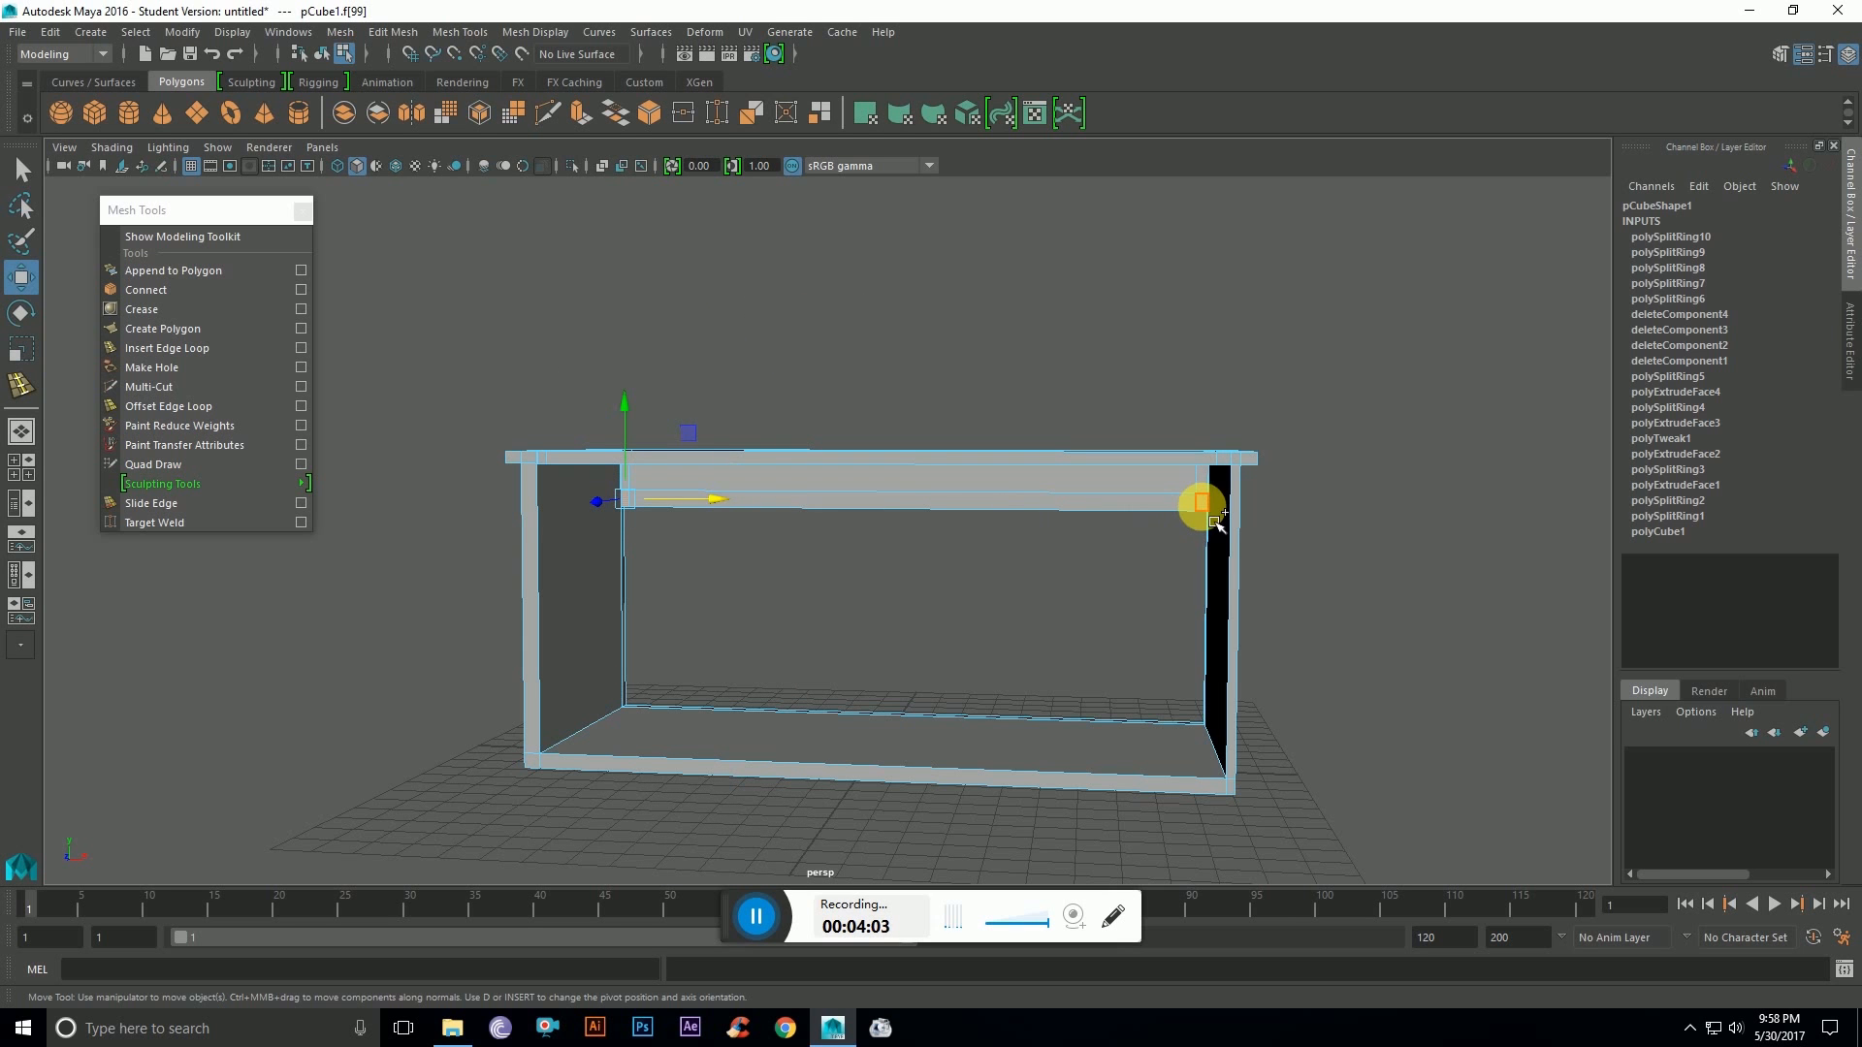
key("ctrl+e")
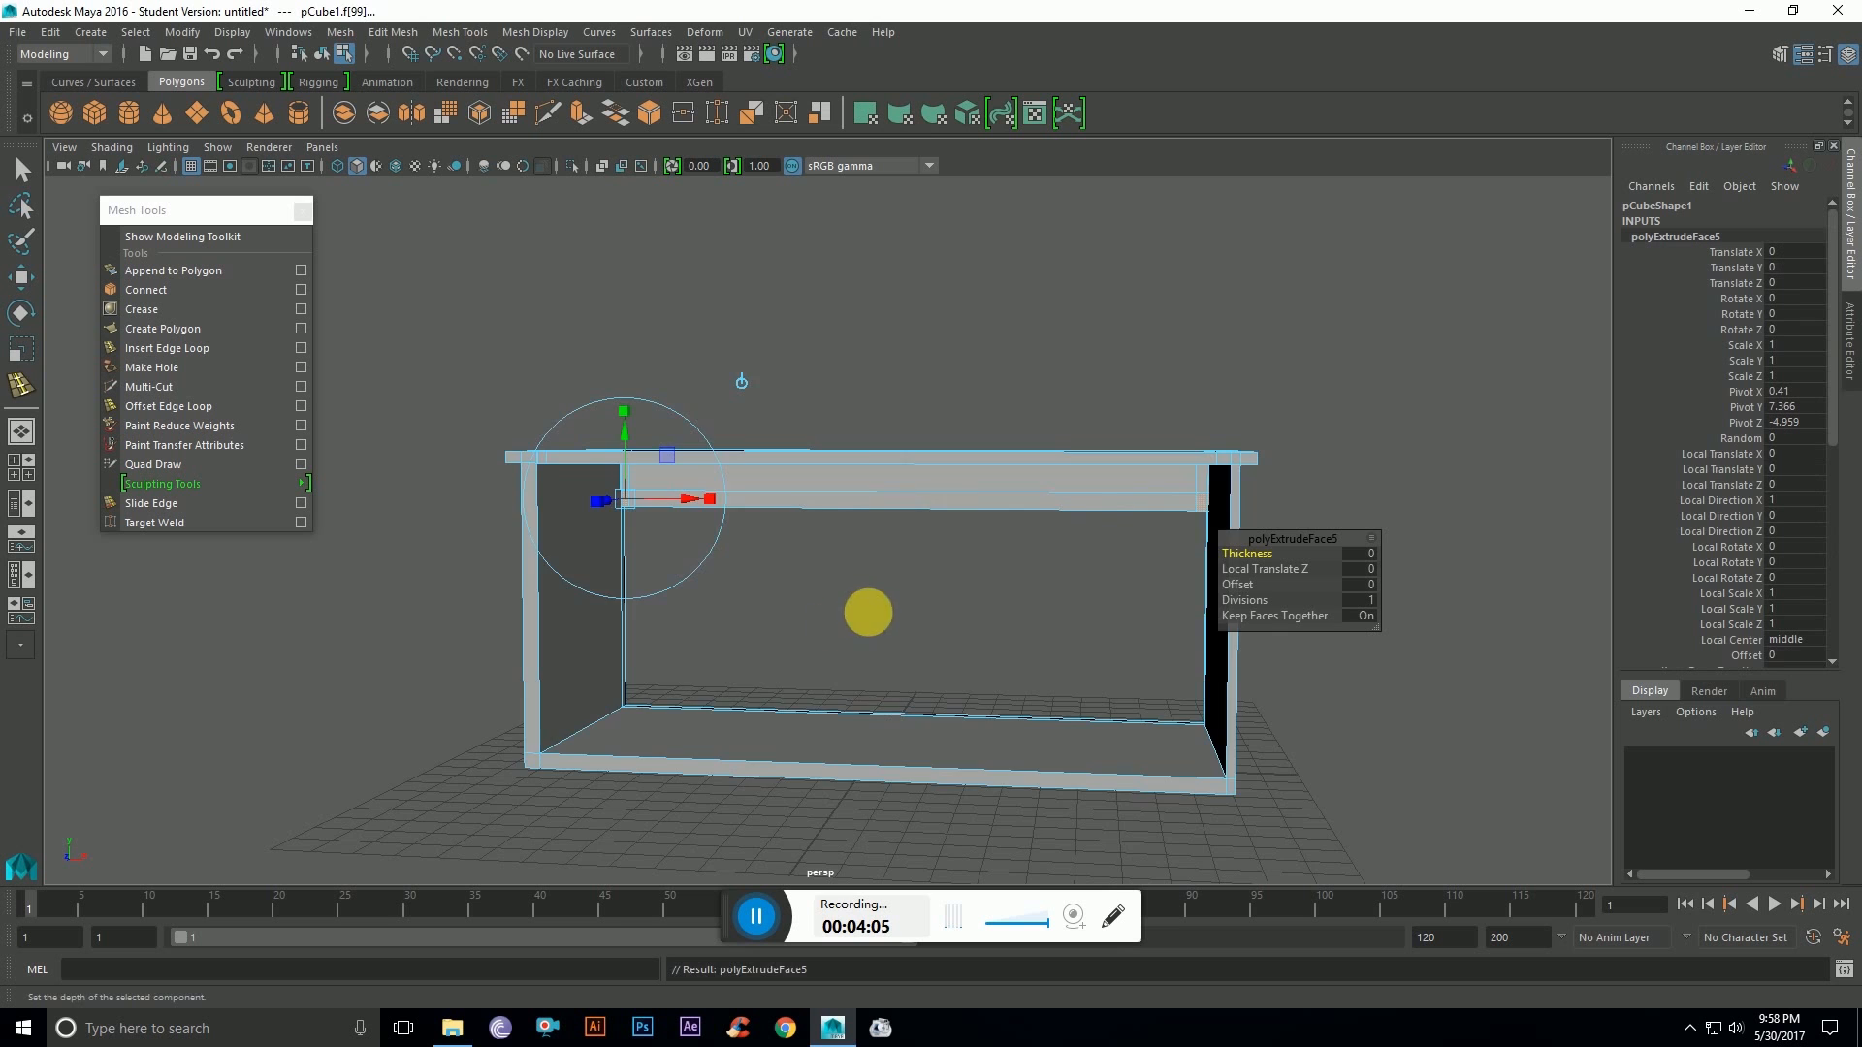
left_click_drag(865, 611, 832, 637, "alt")
left_click_drag(632, 489, 520, 540)
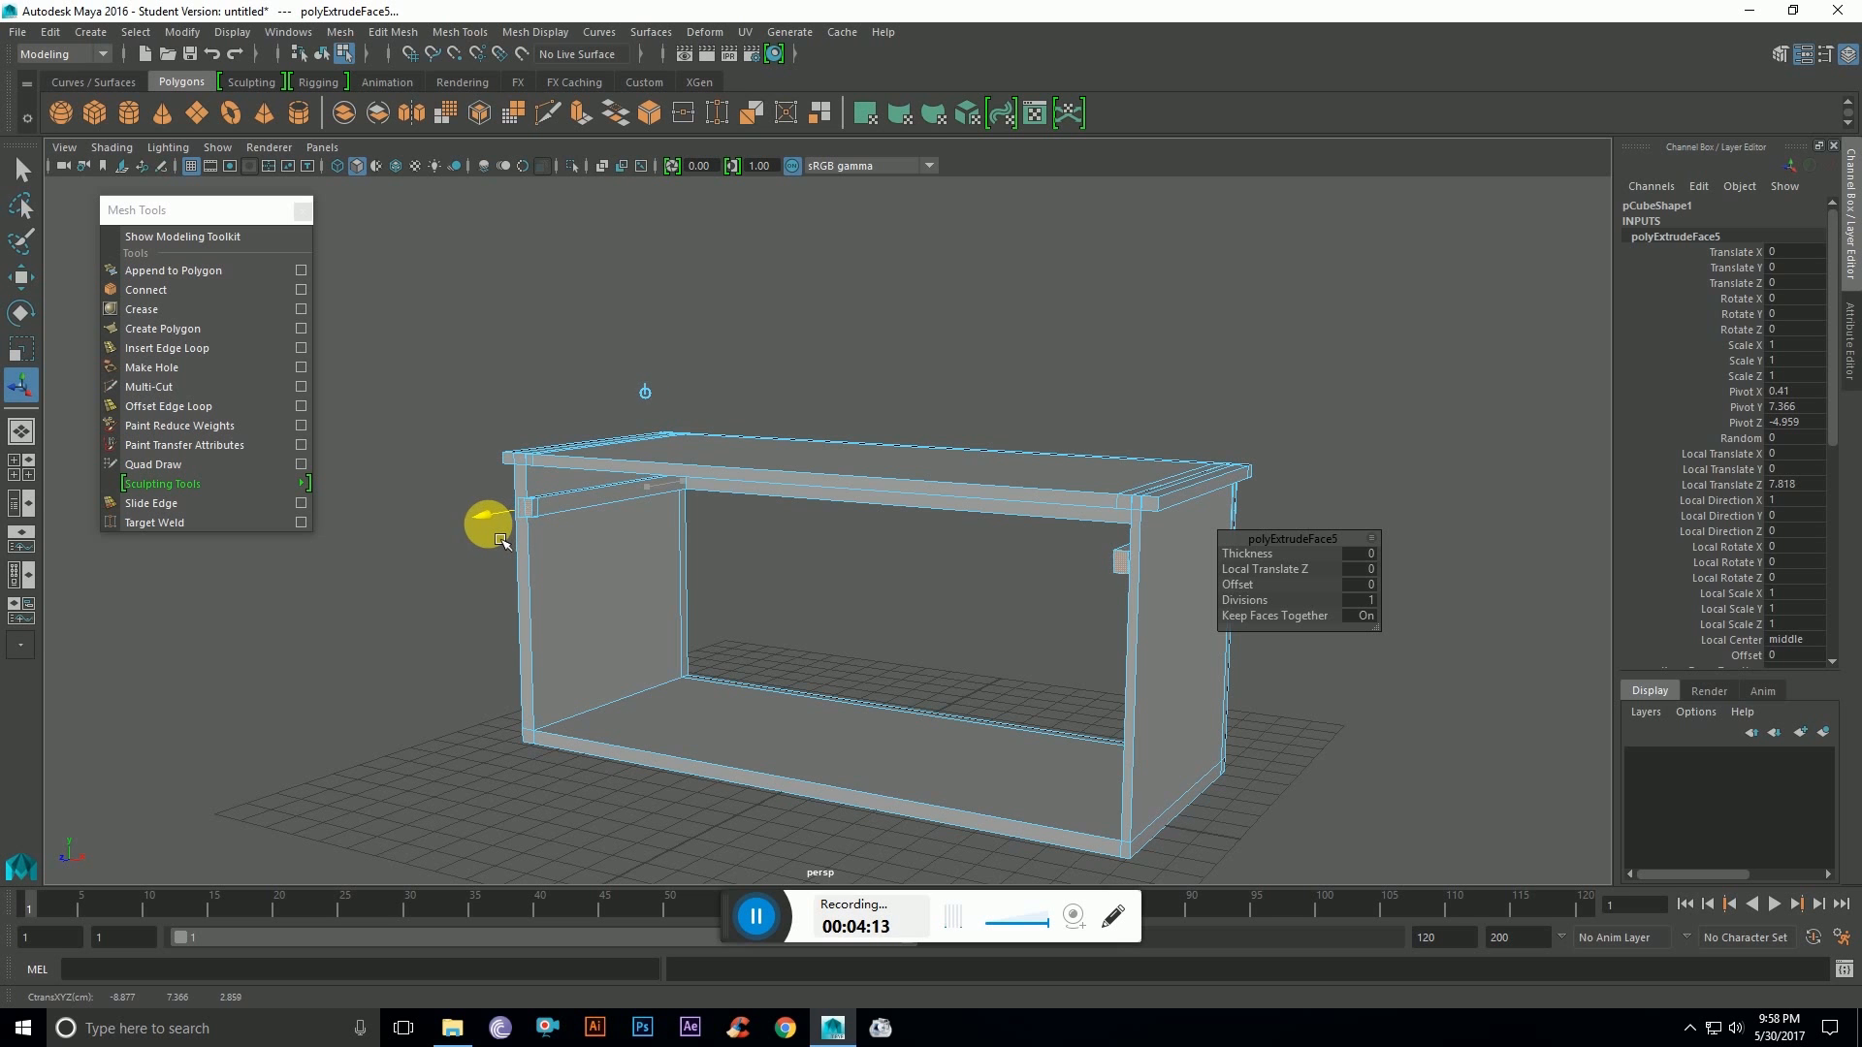
left_click_drag(501, 540, 501, 541)
Step: Fine-tune the rails' length at the side panels' front edges and clear the selection
left_click_drag(727, 602, 614, 603, "alt")
left_click_drag(549, 503, 553, 501)
left_click_drag(623, 561, 859, 564, "alt")
key("w")
left_click(1396, 469)
left_click_drag(1396, 470, 1222, 586, "alt")
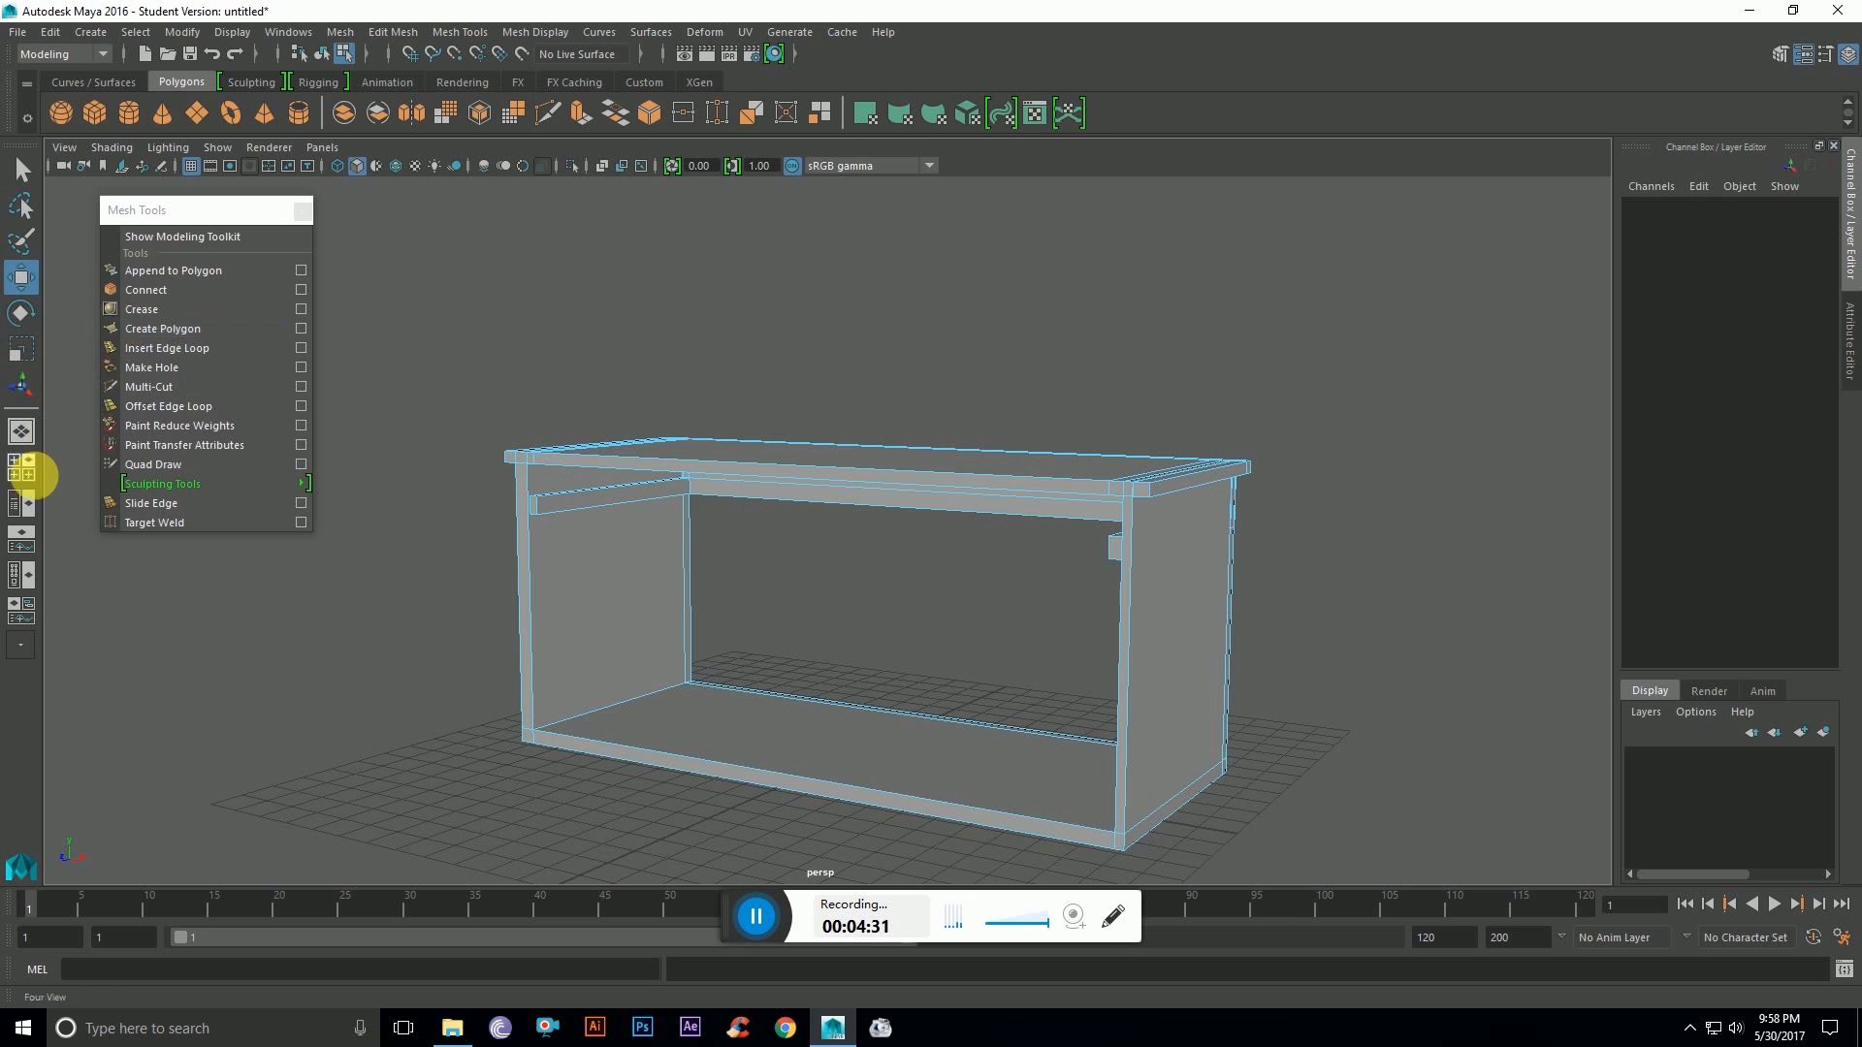
Step: Create a thin polygon cube in the top view over the table's footprint, about 18.85 wide, 5.41 deep and 0.44 high
left_click(94, 112)
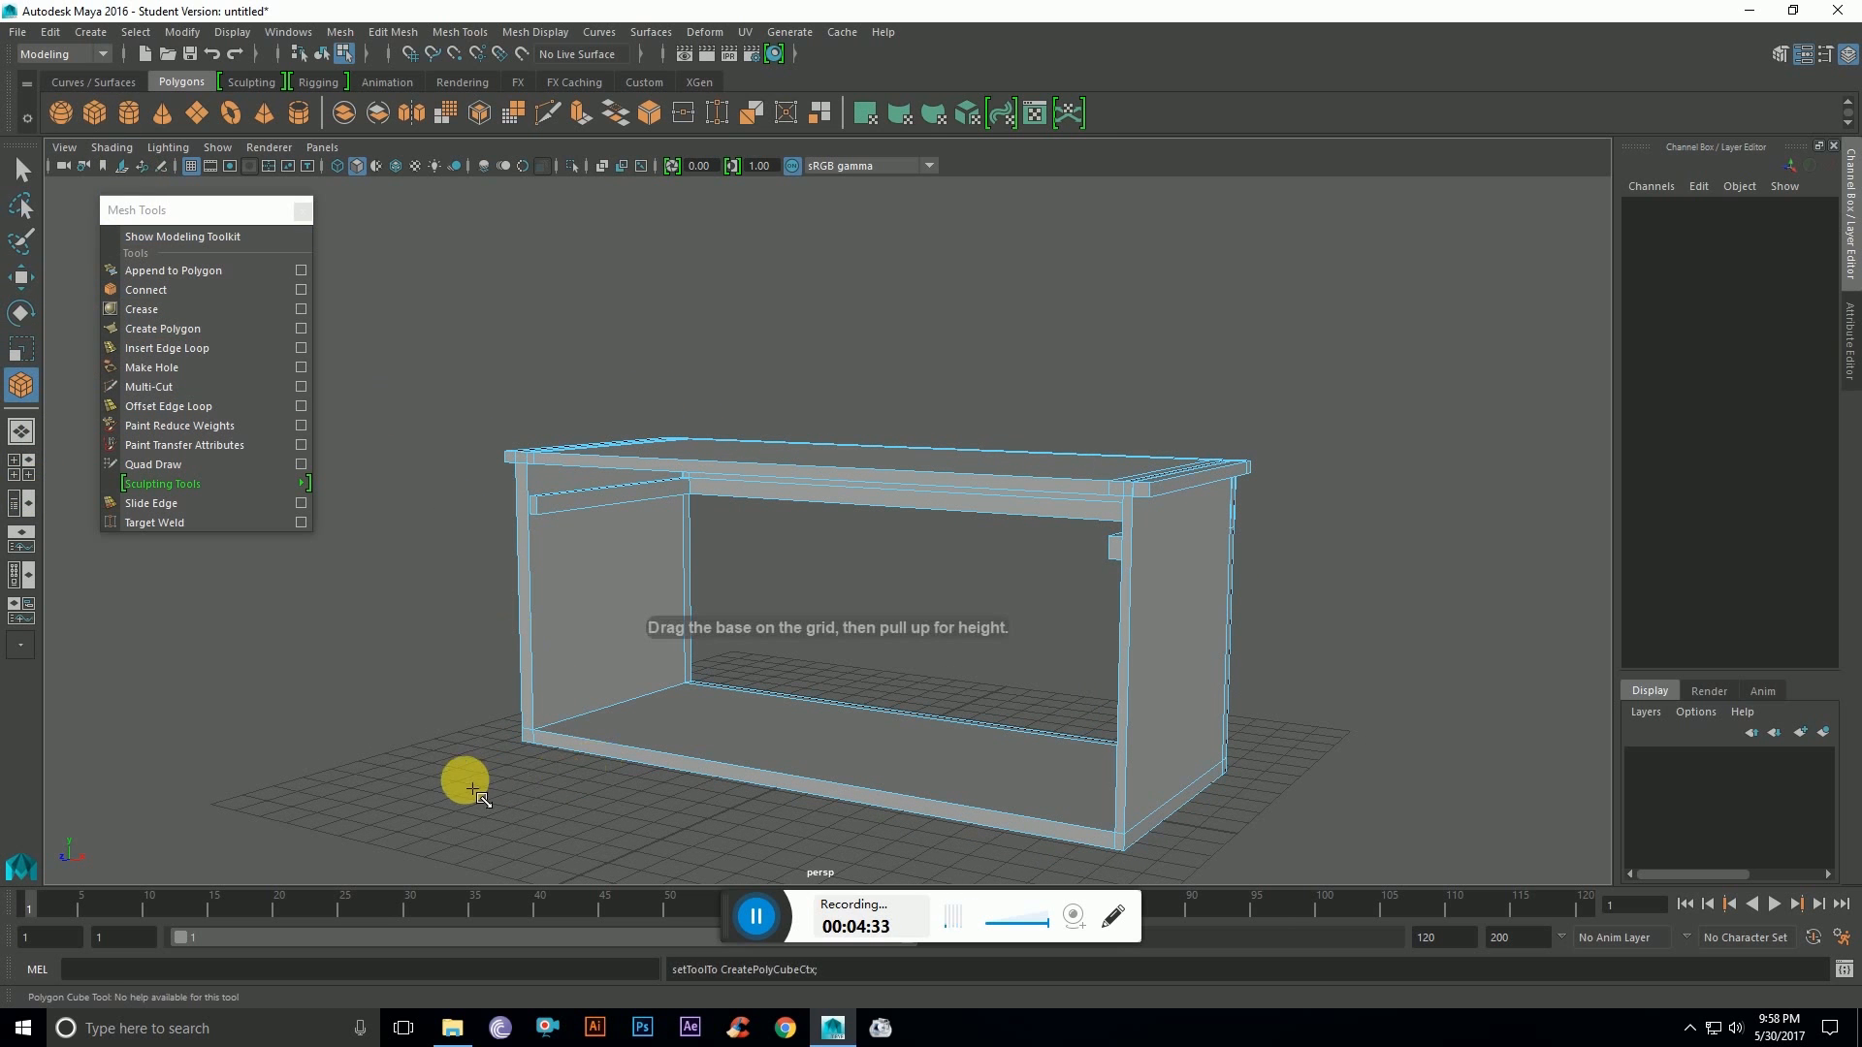
key("space")
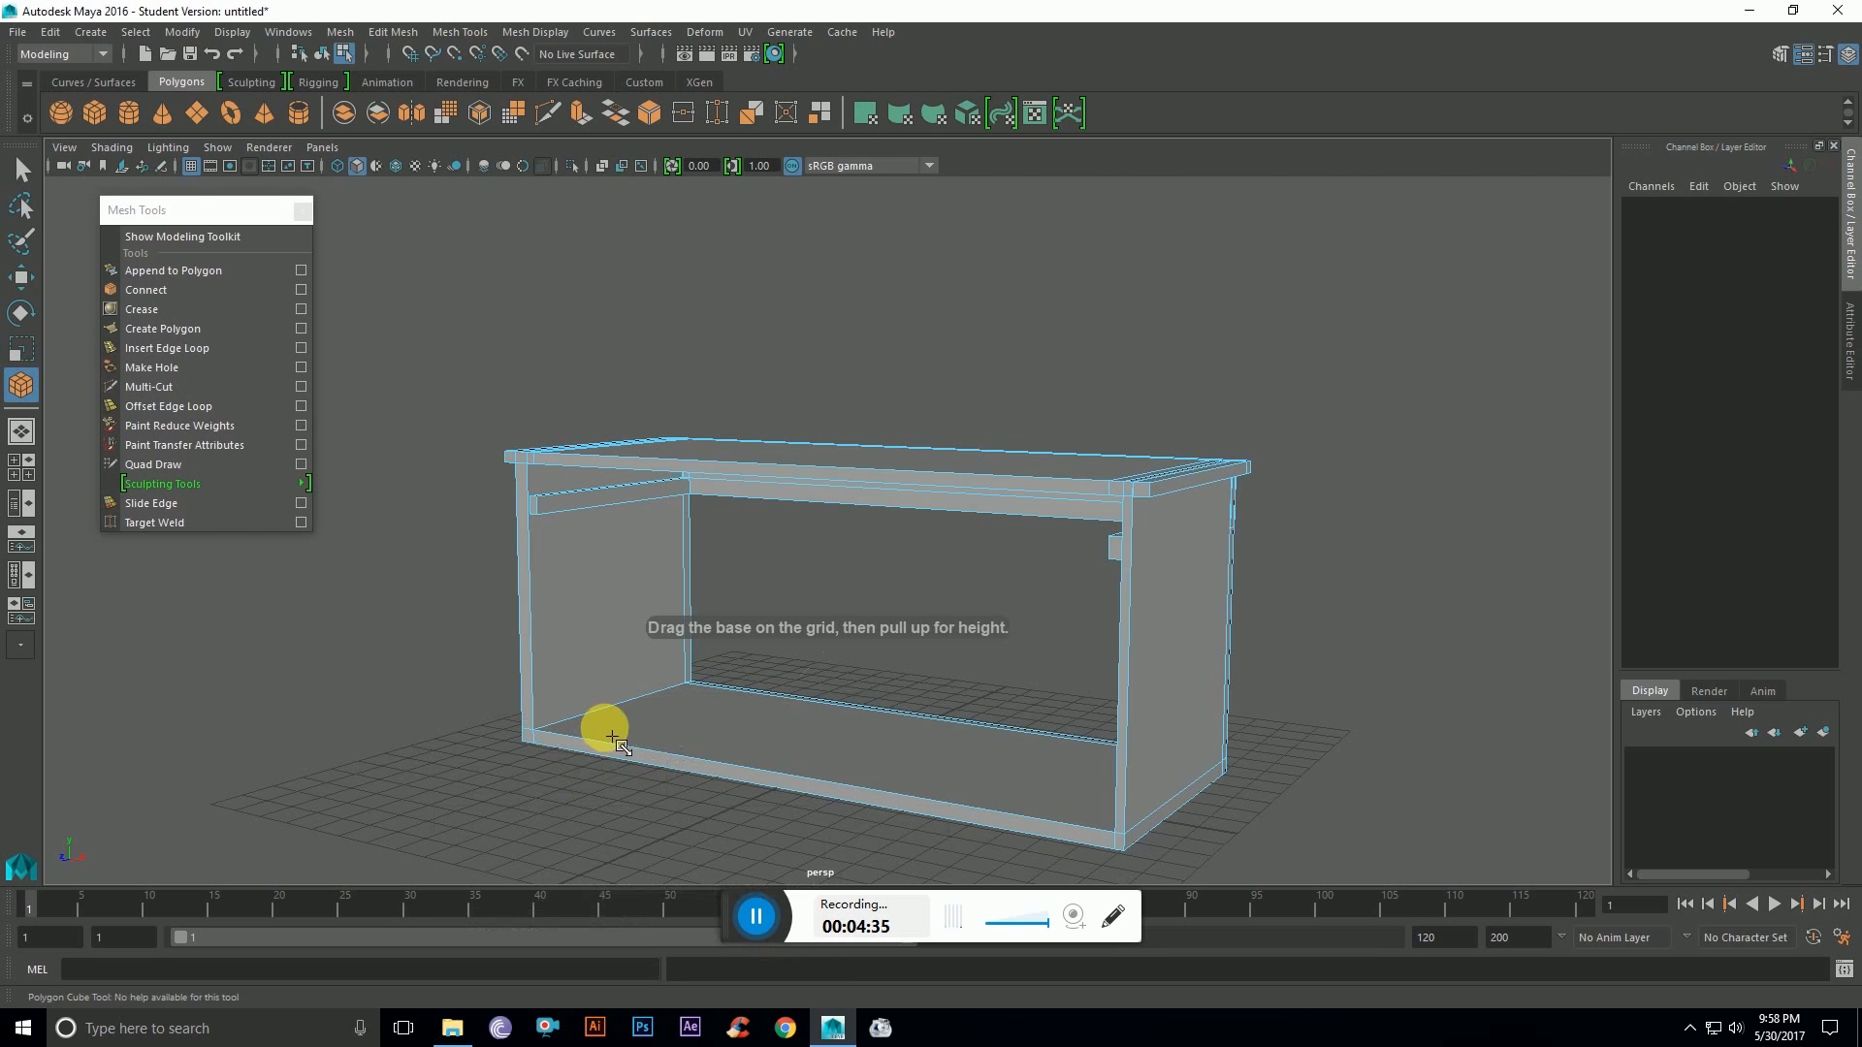
key("space")
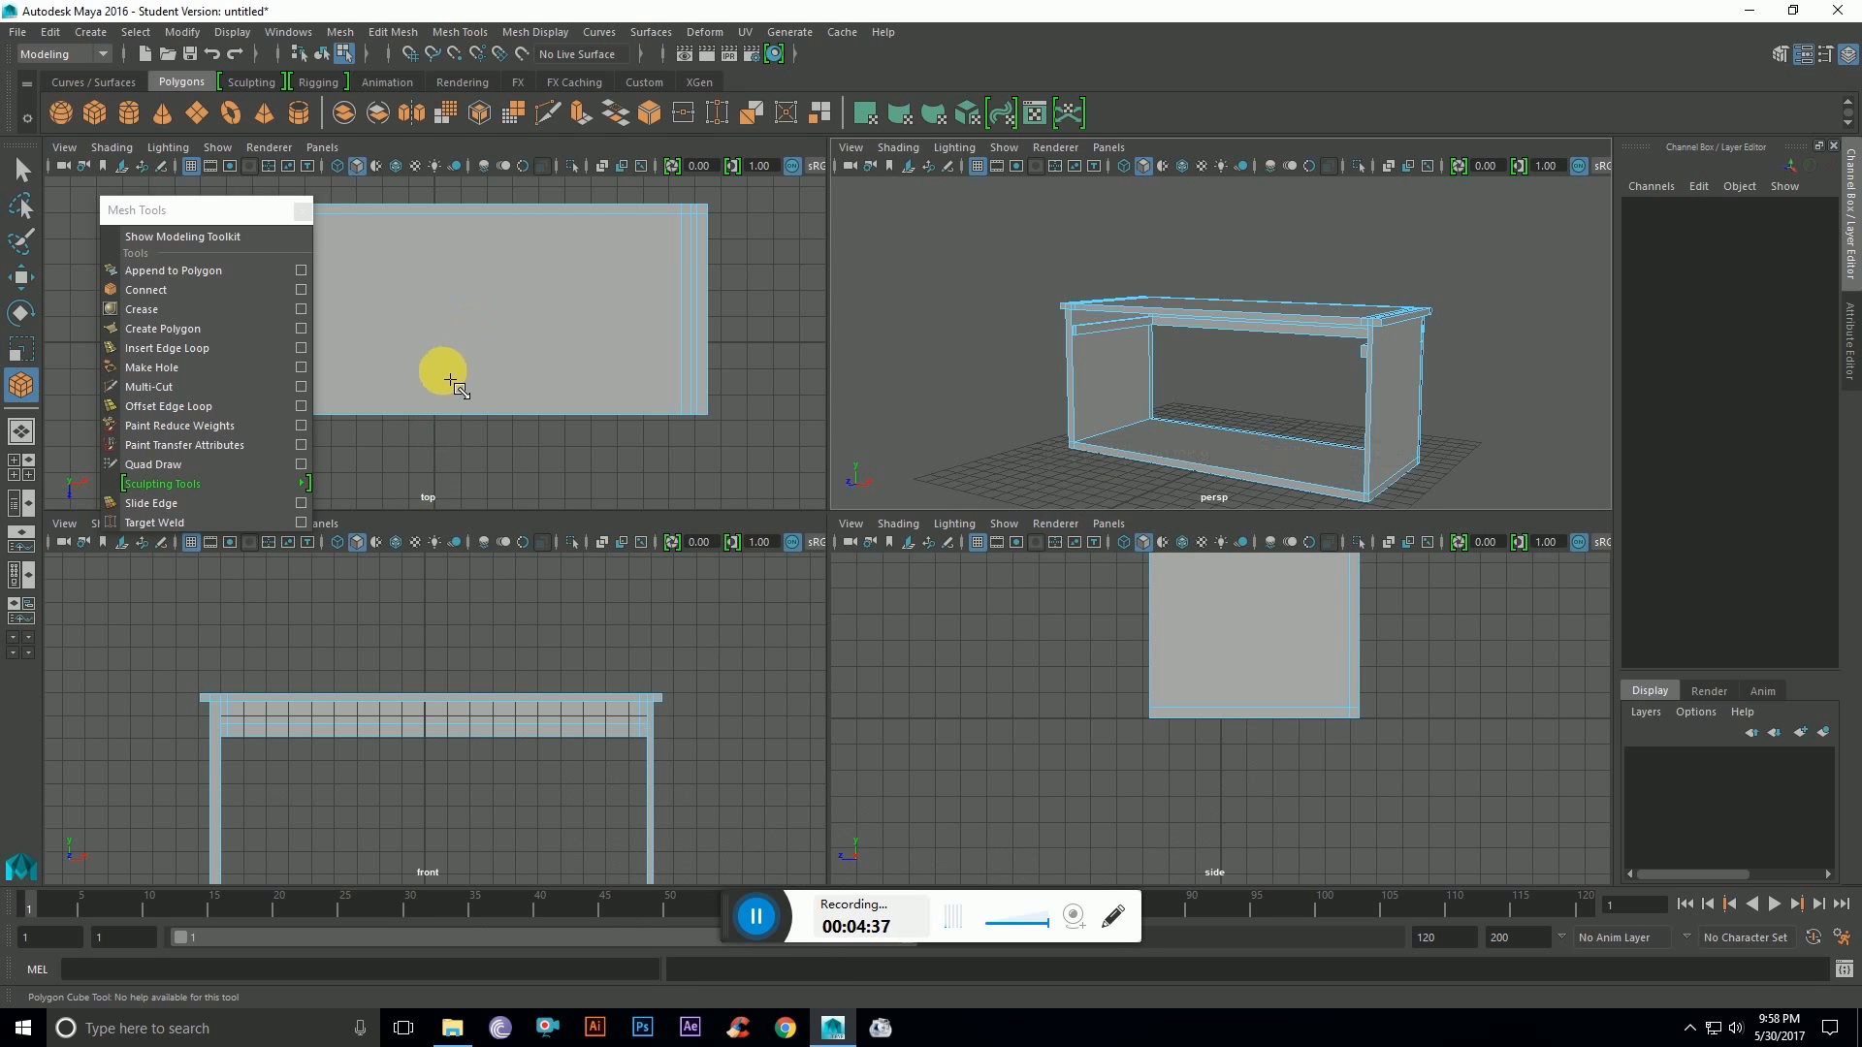
scroll(557, 404, "down", 1)
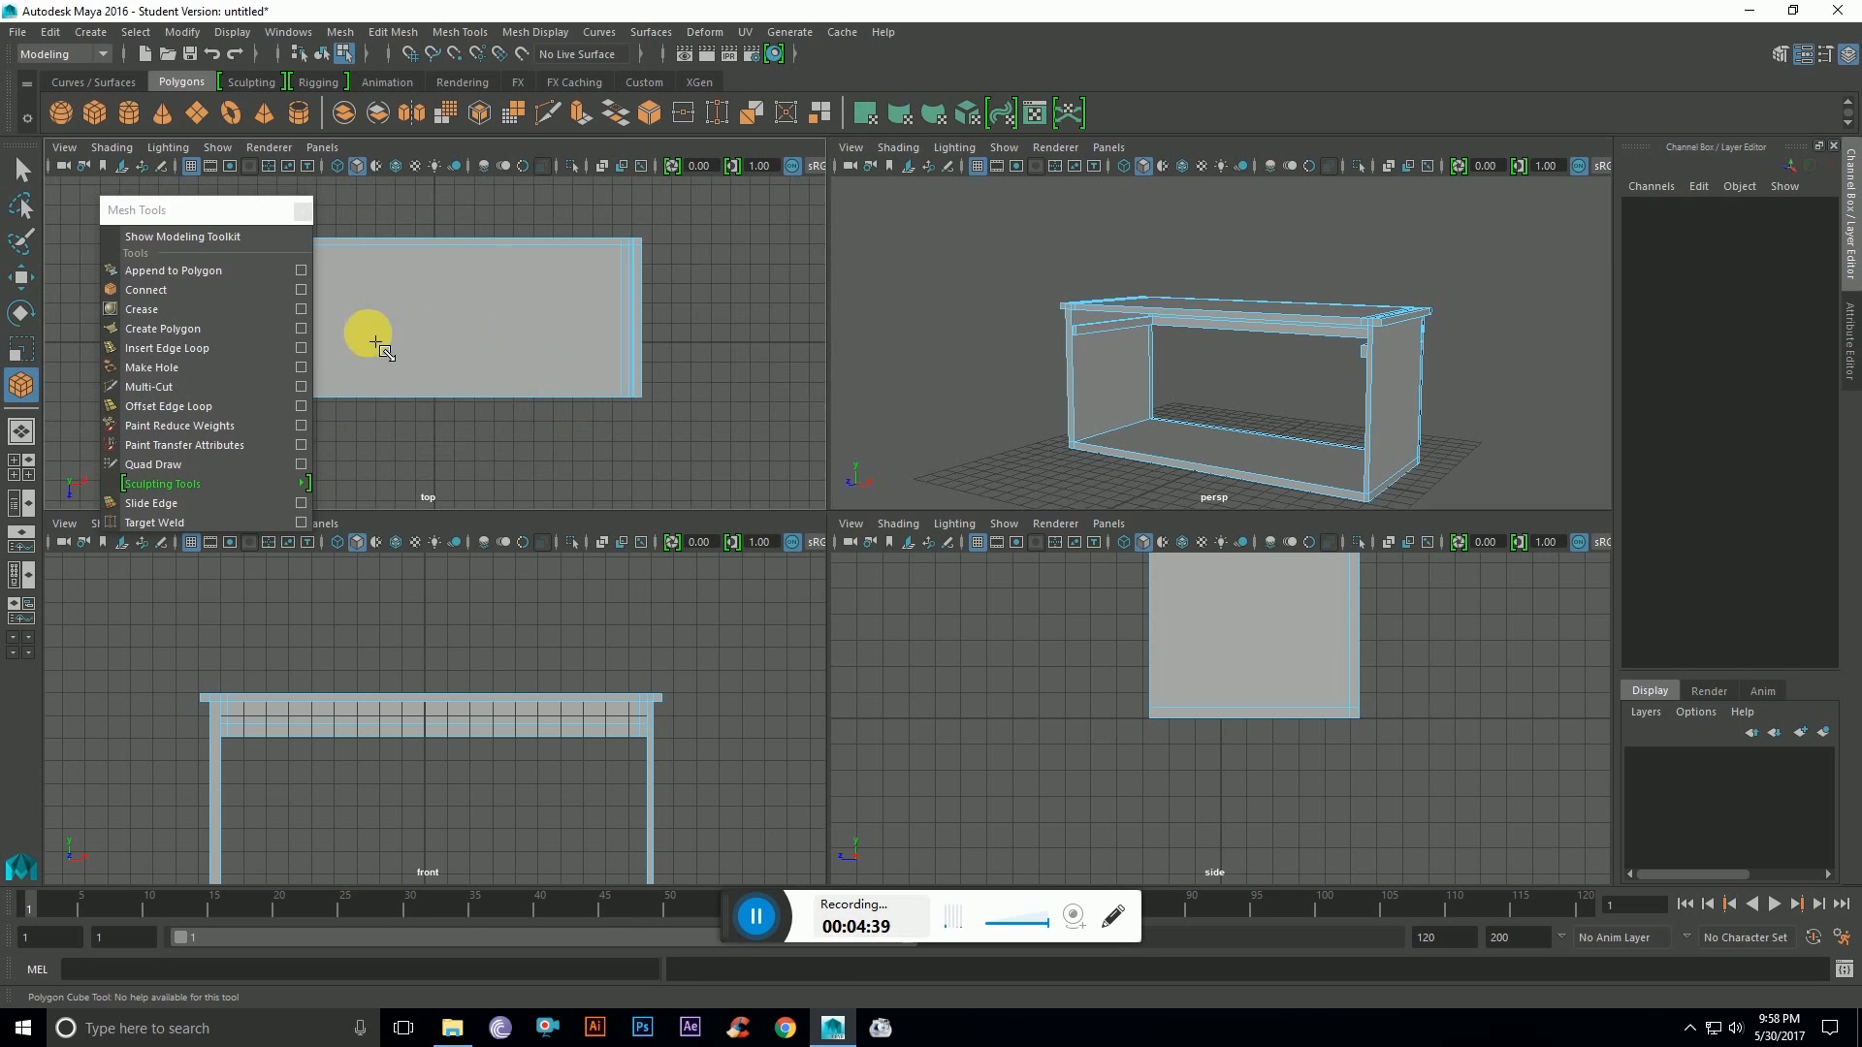
left_click_drag(249, 210, 234, 595)
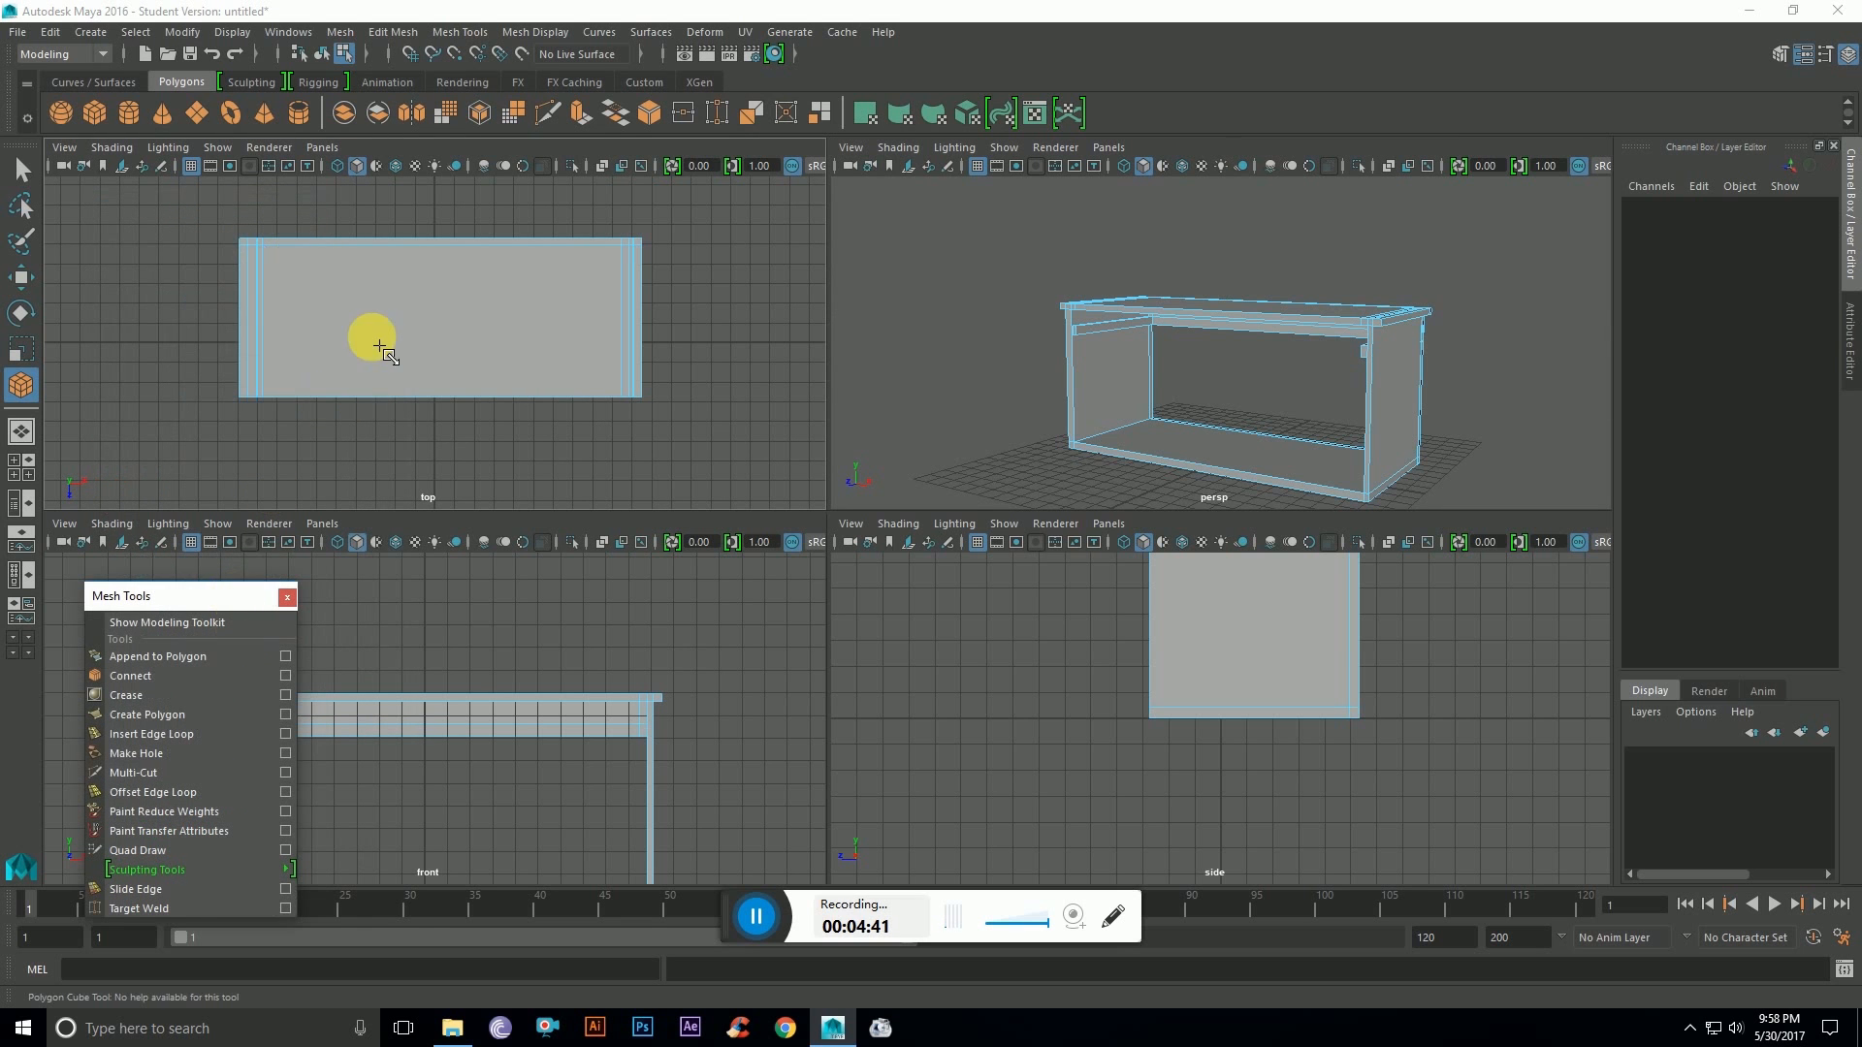
left_click(271, 299)
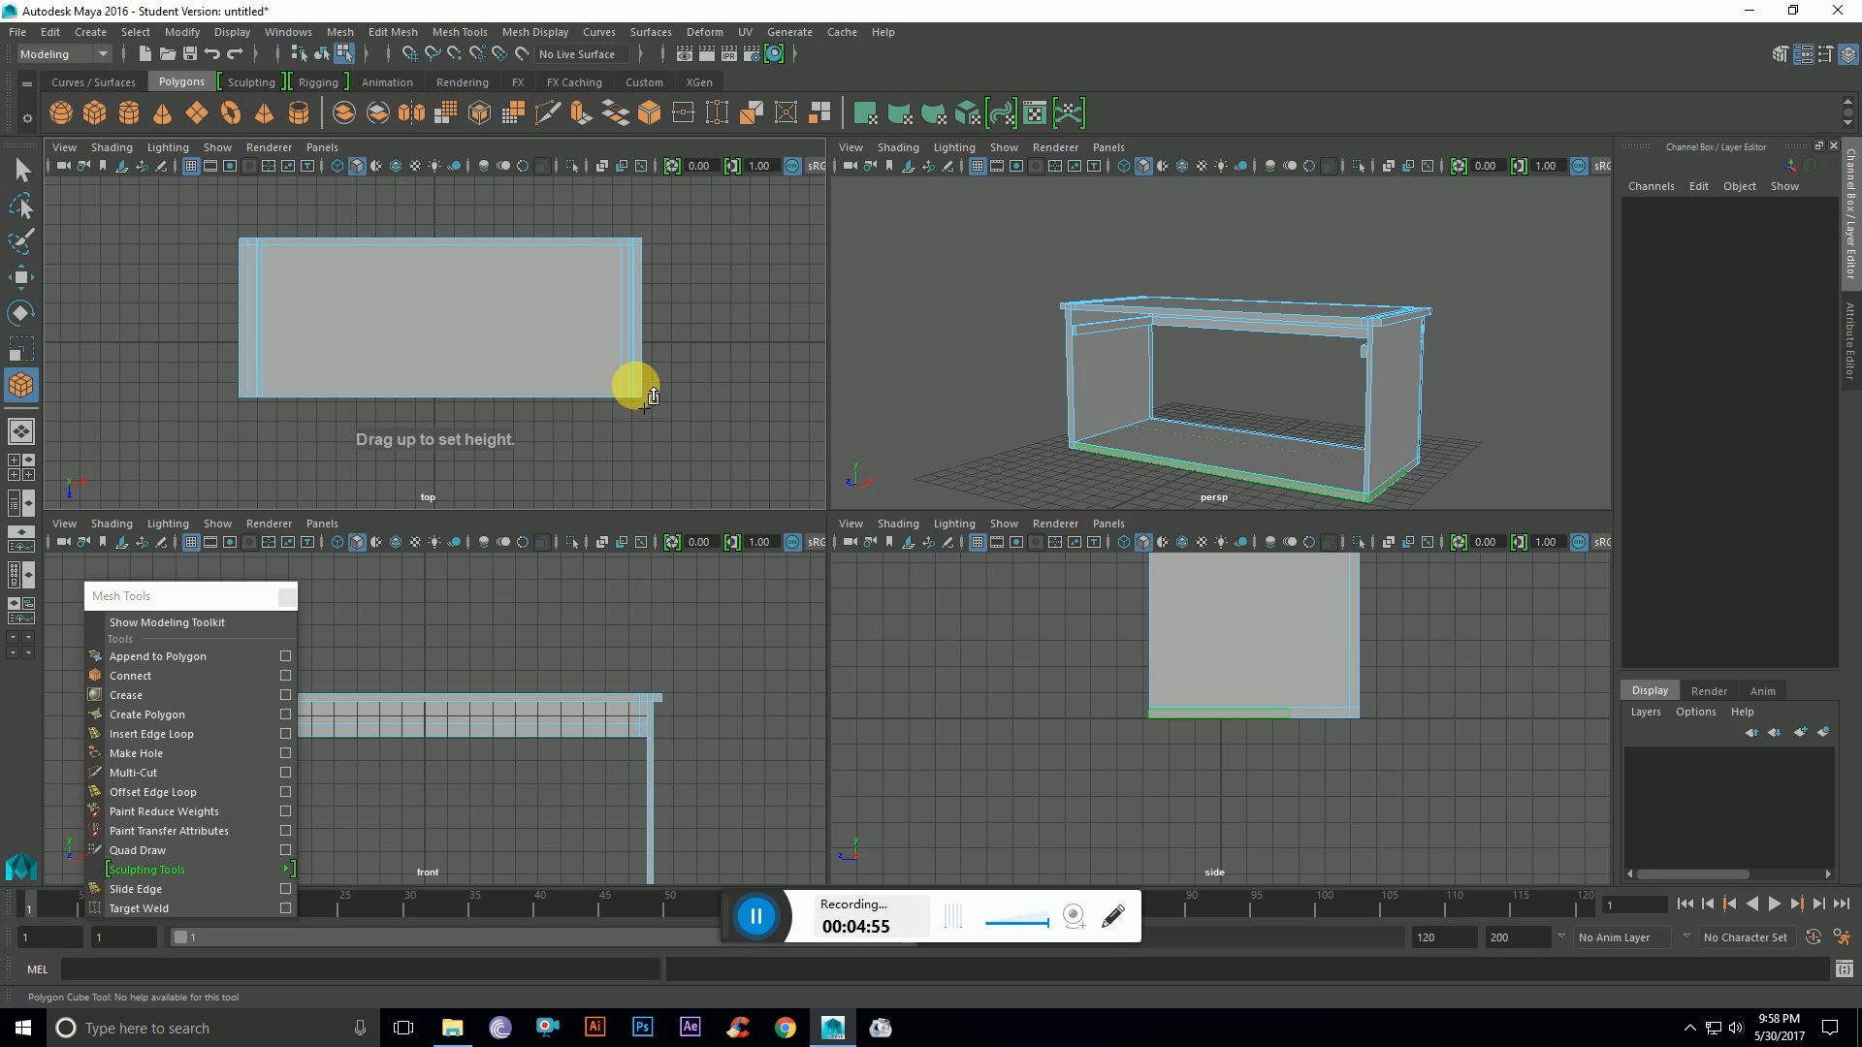
left_click_drag(652, 394, 631, 387)
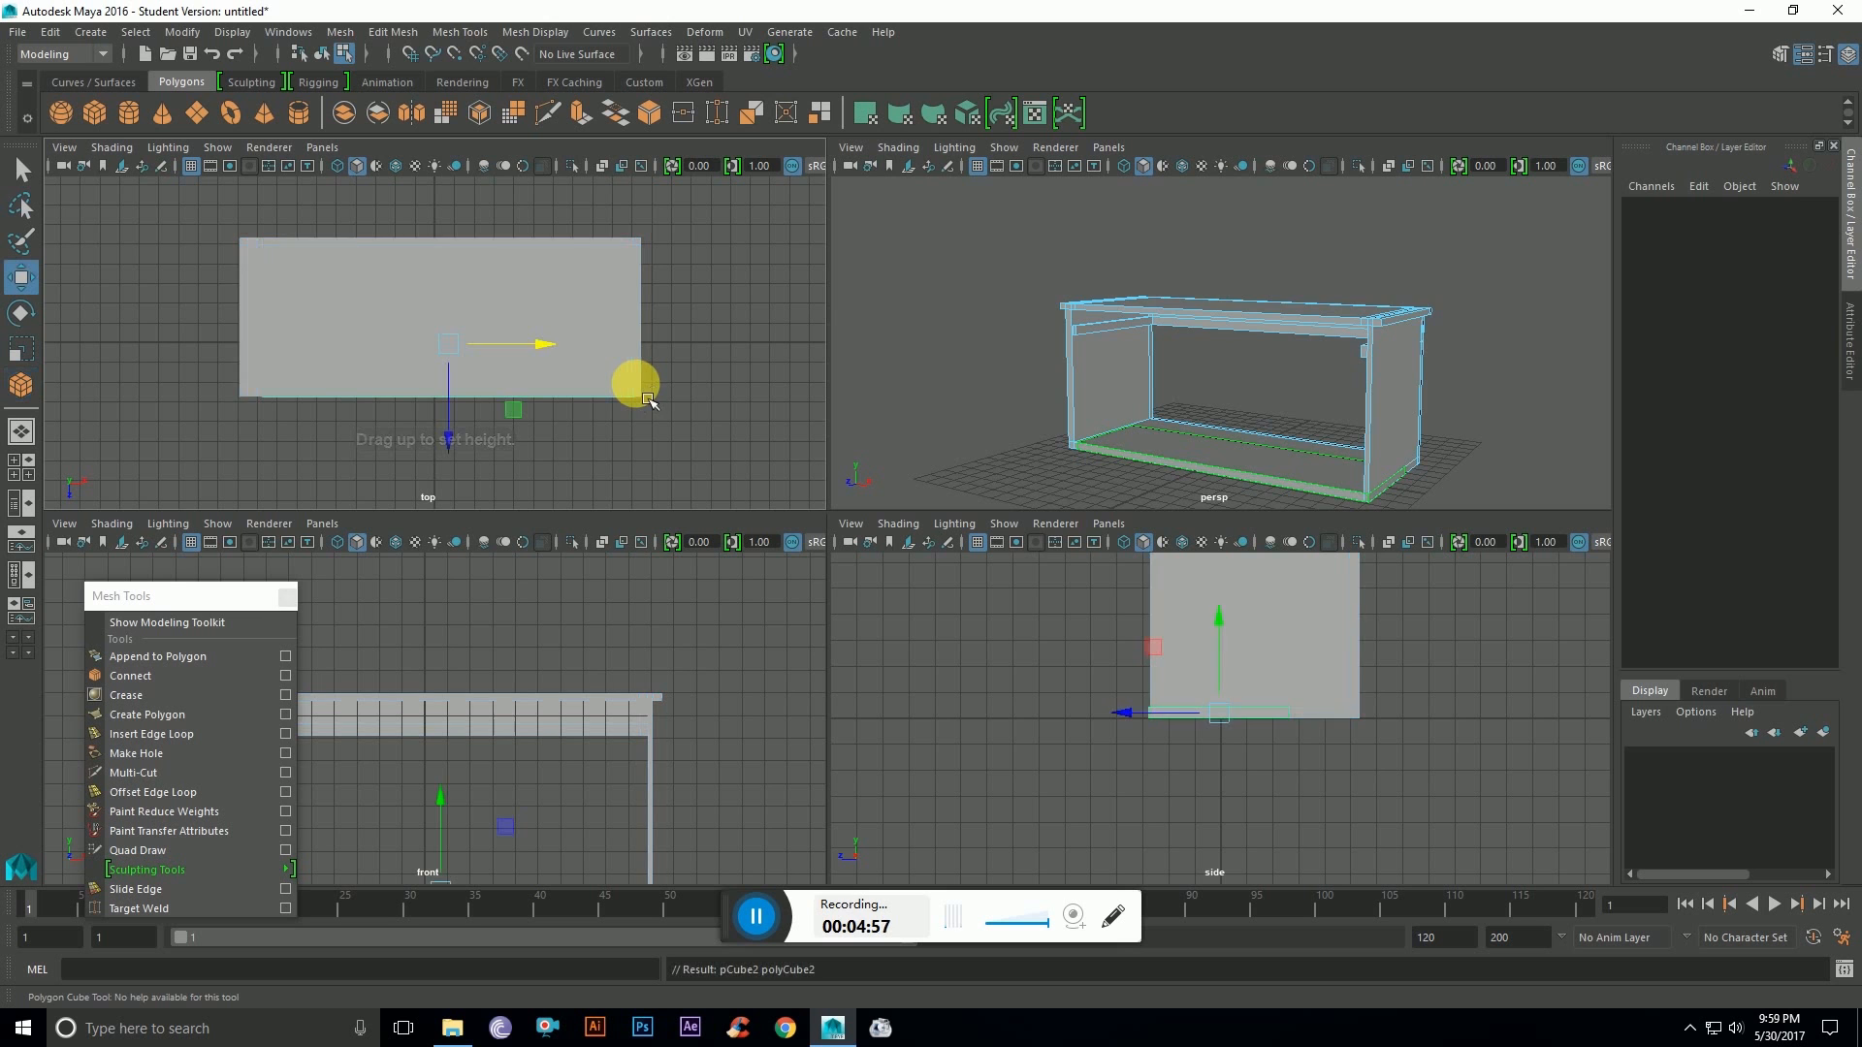
Step: Raise the new slab to about Y 5.26 and bring it out in front of the table to about Z 7.5
key("space")
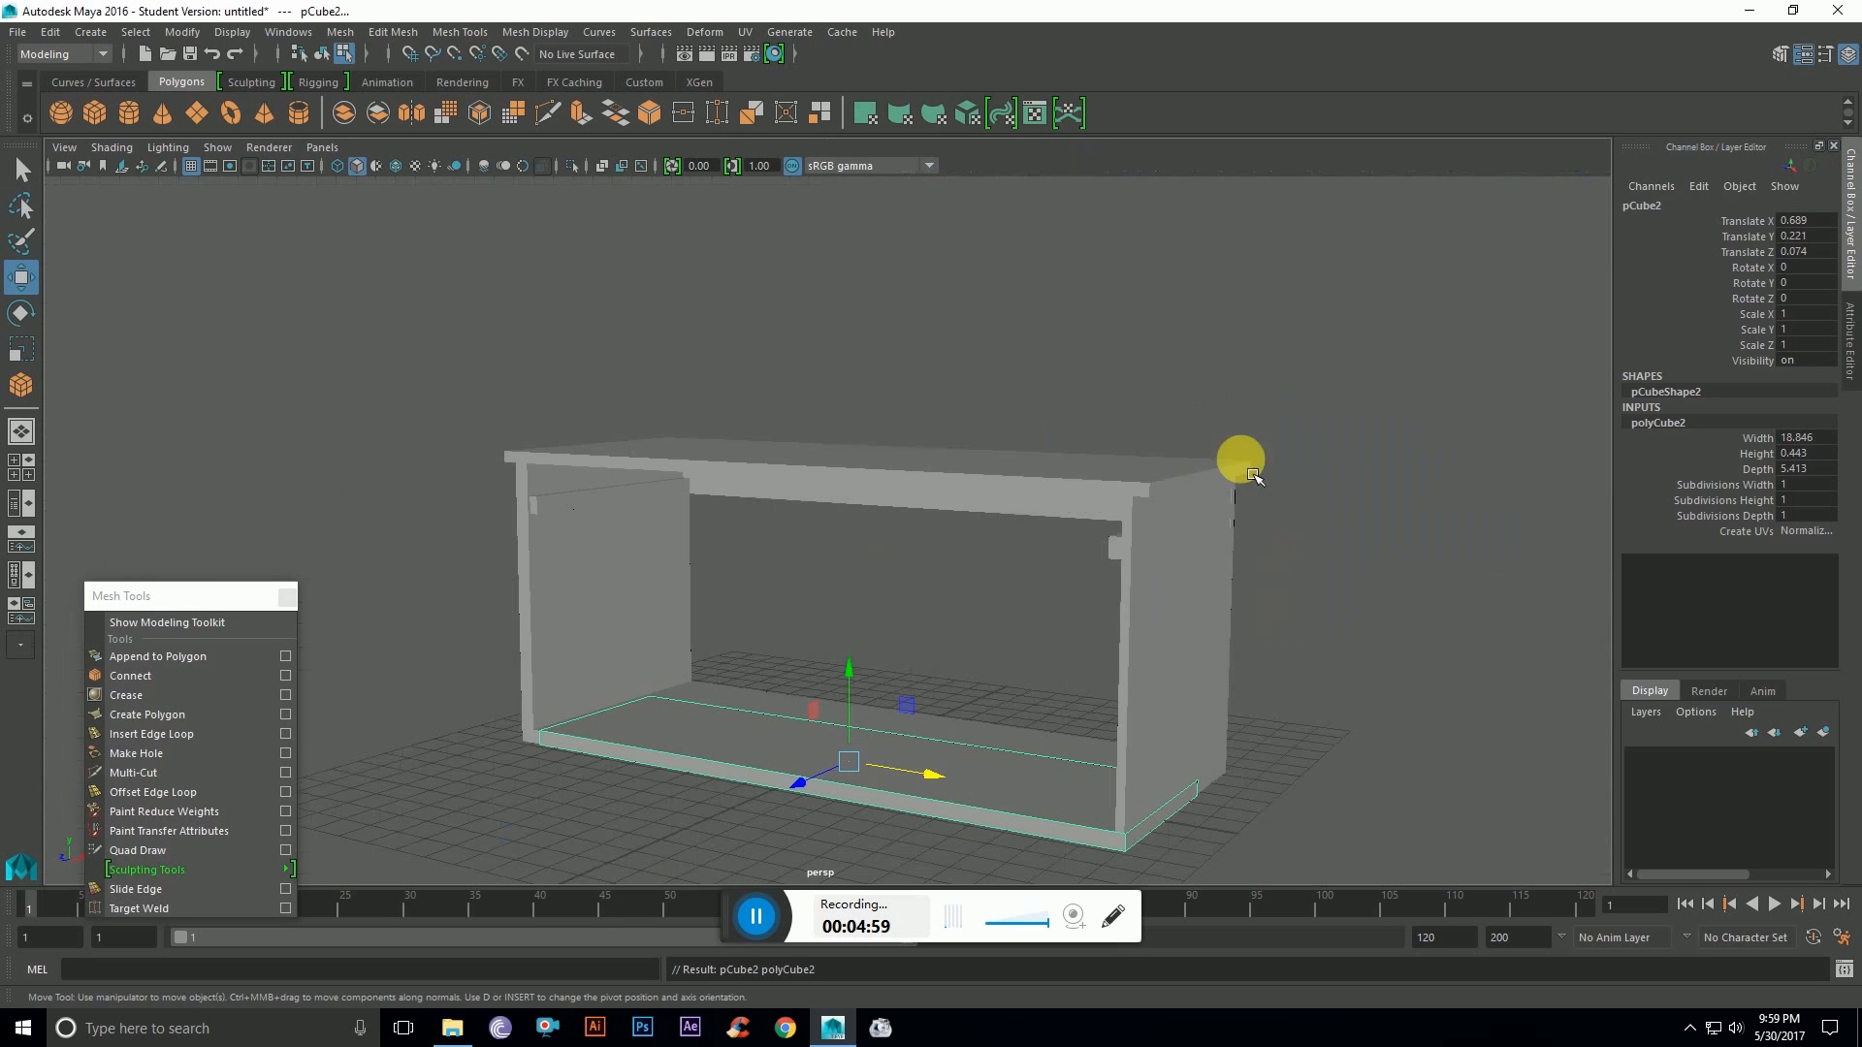
left_click_drag(864, 693, 854, 520)
left_click_drag(956, 698, 910, 731, "alt")
left_click_drag(746, 669, 512, 756)
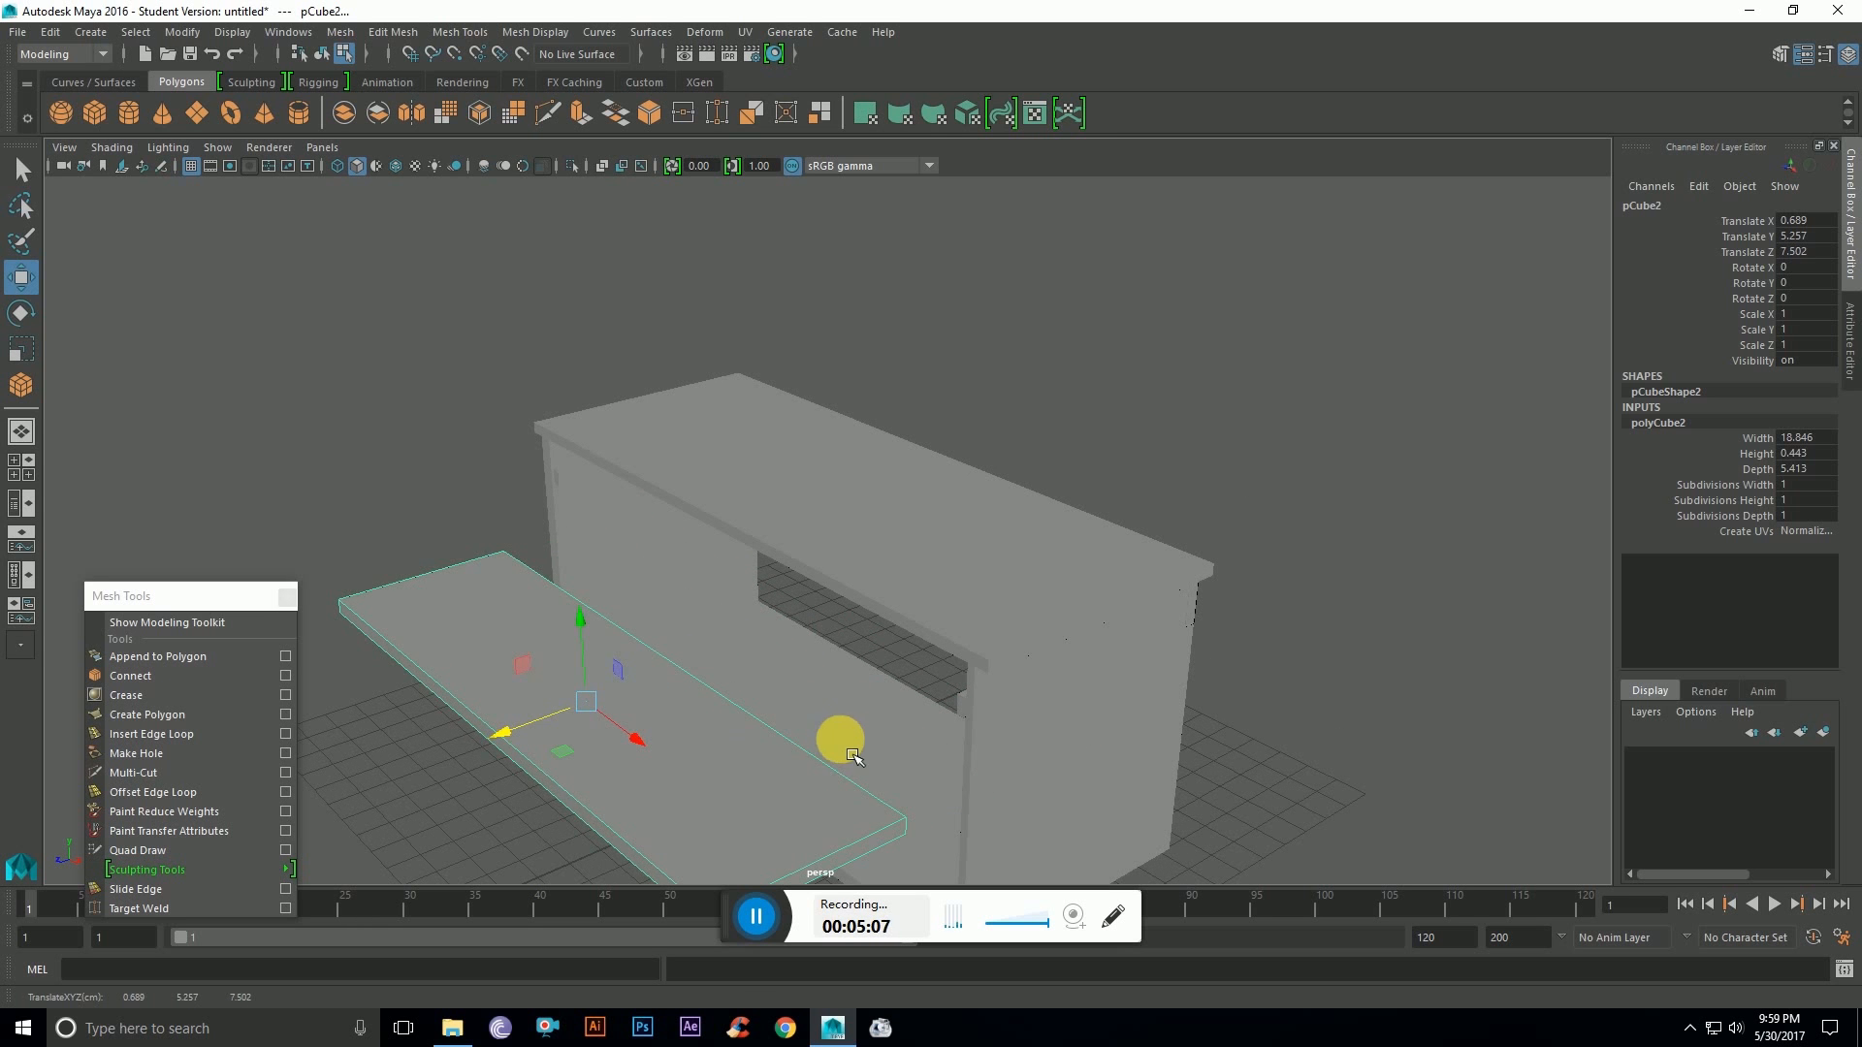
middle_click_drag(853, 756, 940, 644, "alt")
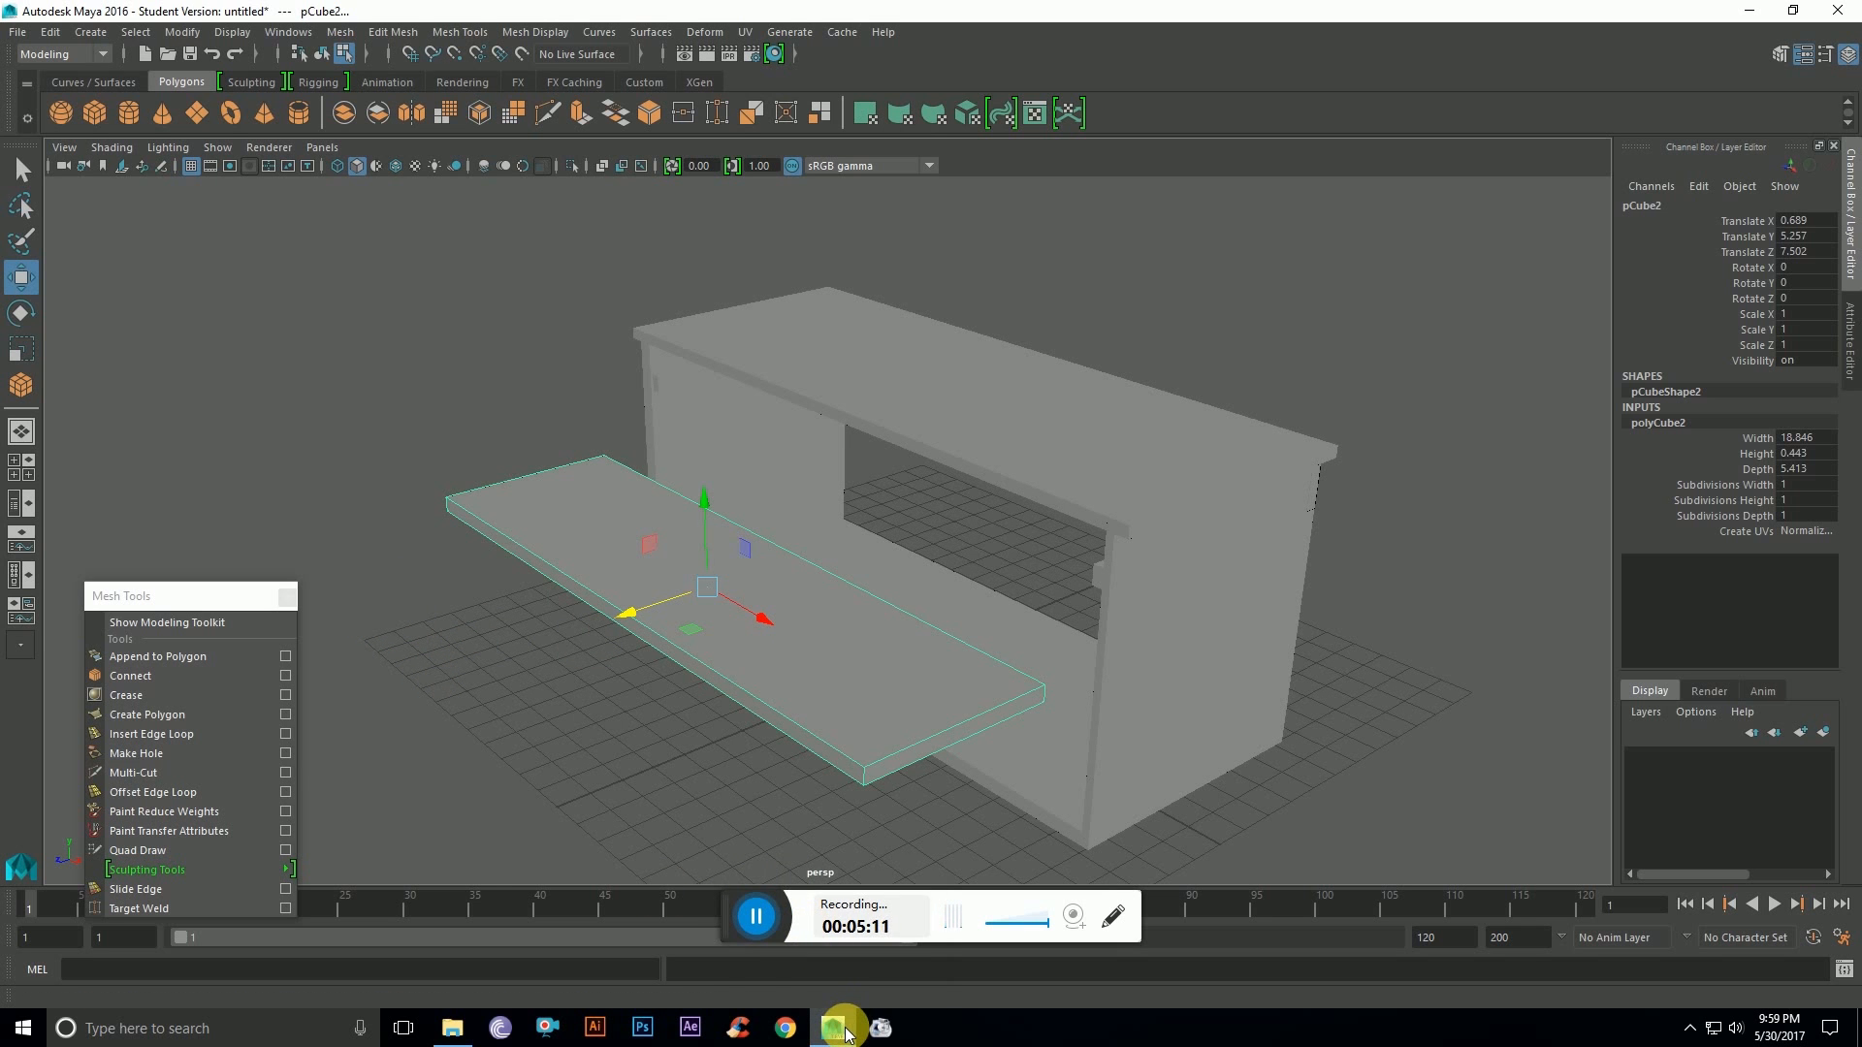
Step: Check the pull-out tray in the reference photo and insert an edge loop close to the slab's outer long edge
mouse_move(845, 1032)
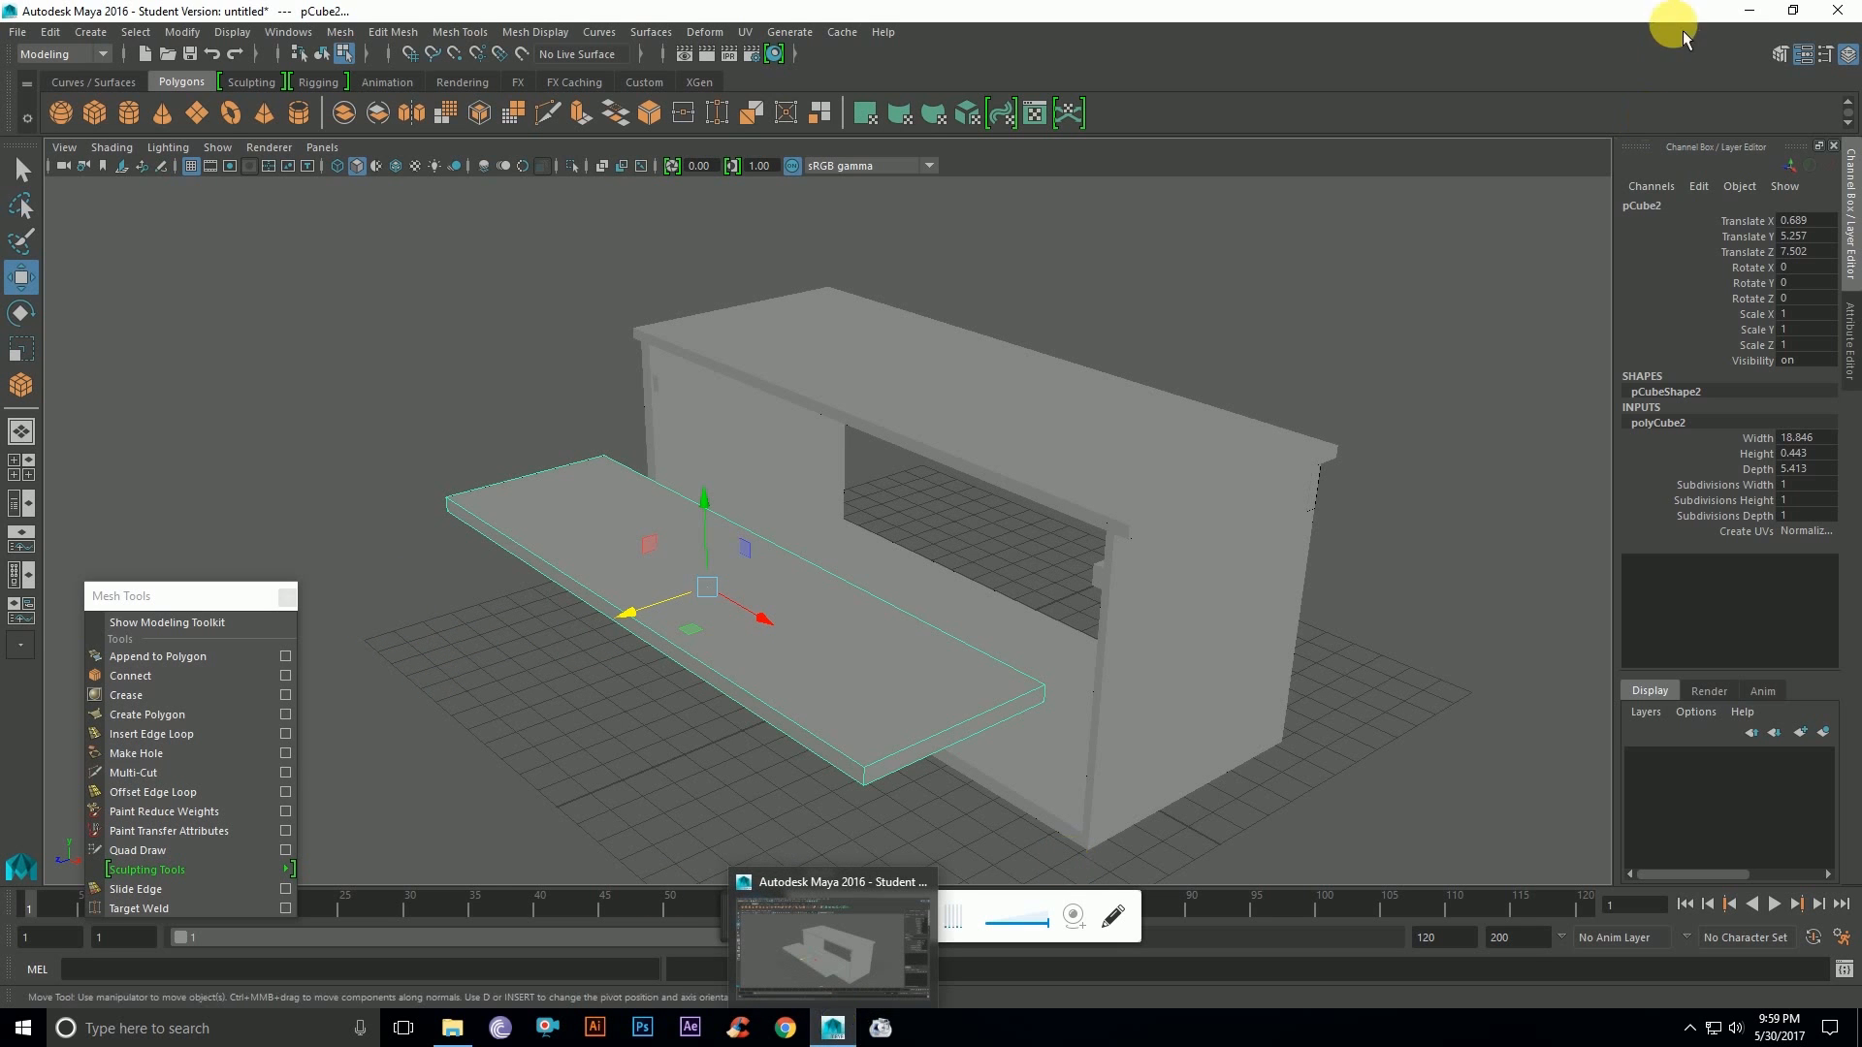
left_click(1746, 12)
double_click(625, 325)
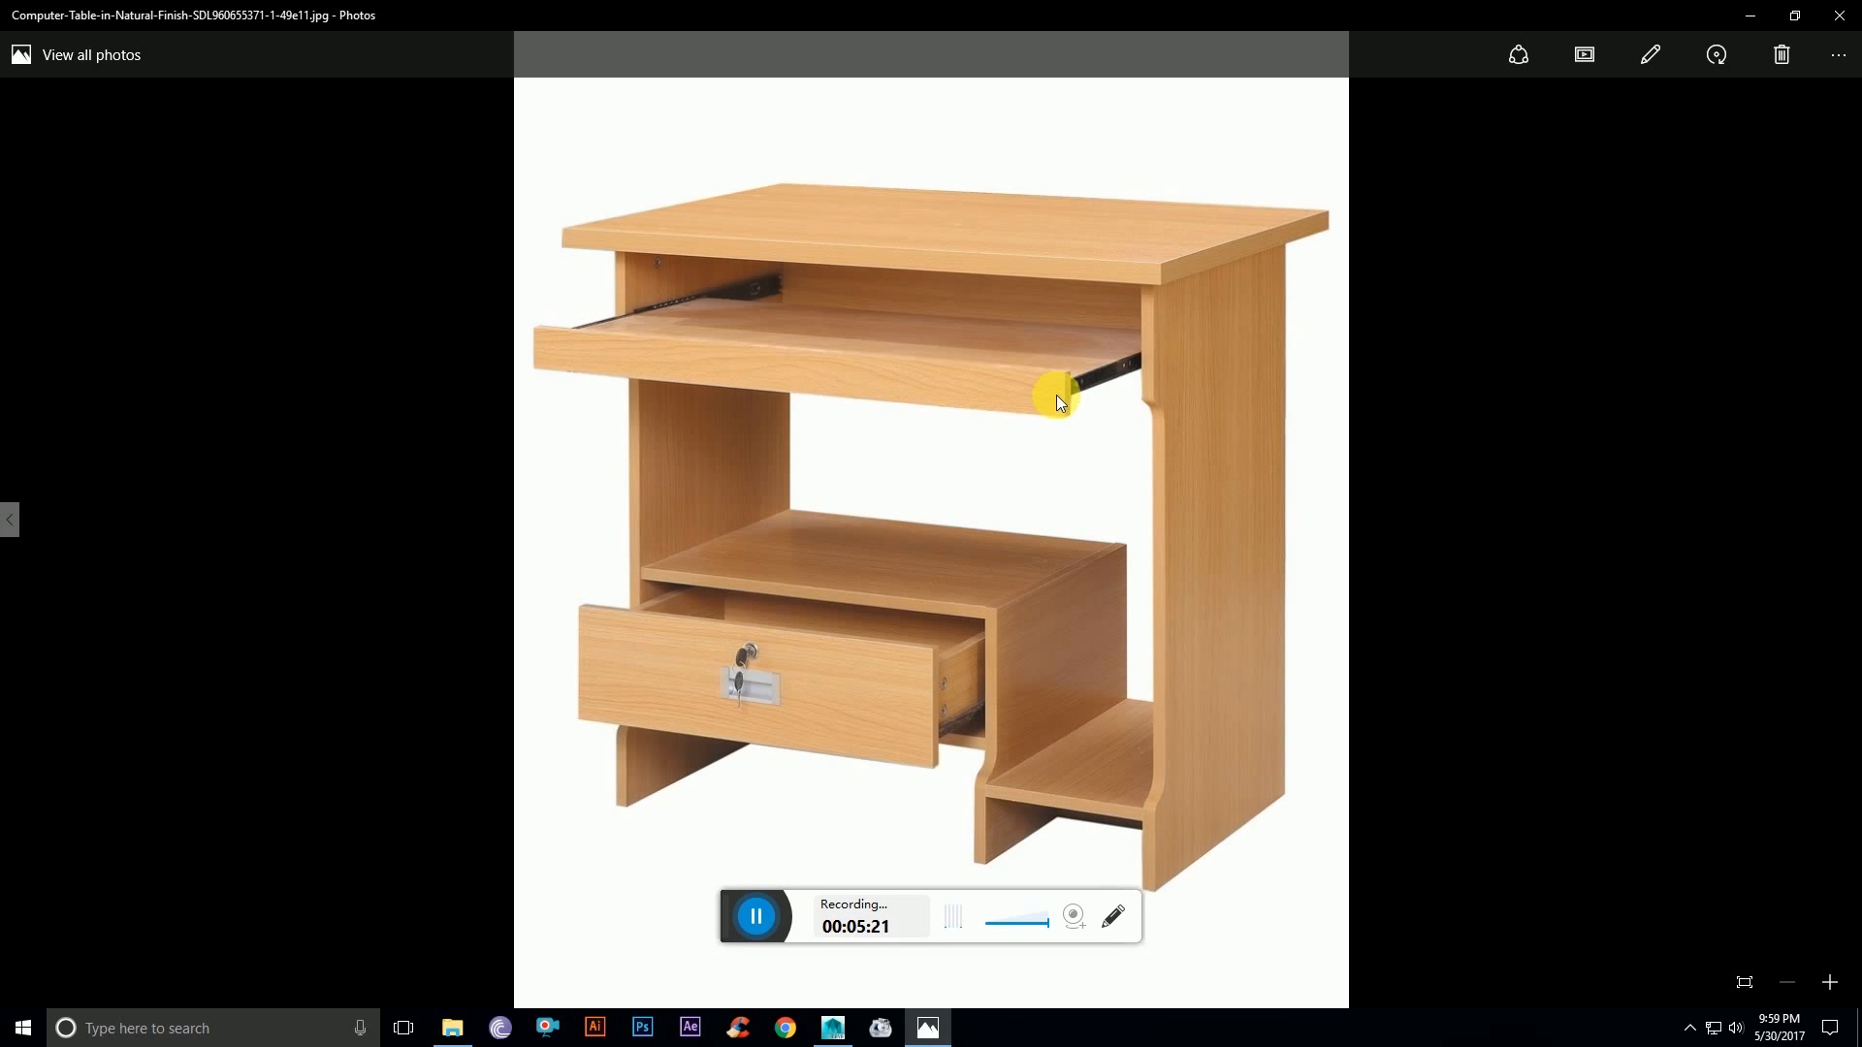
left_click(833, 1027)
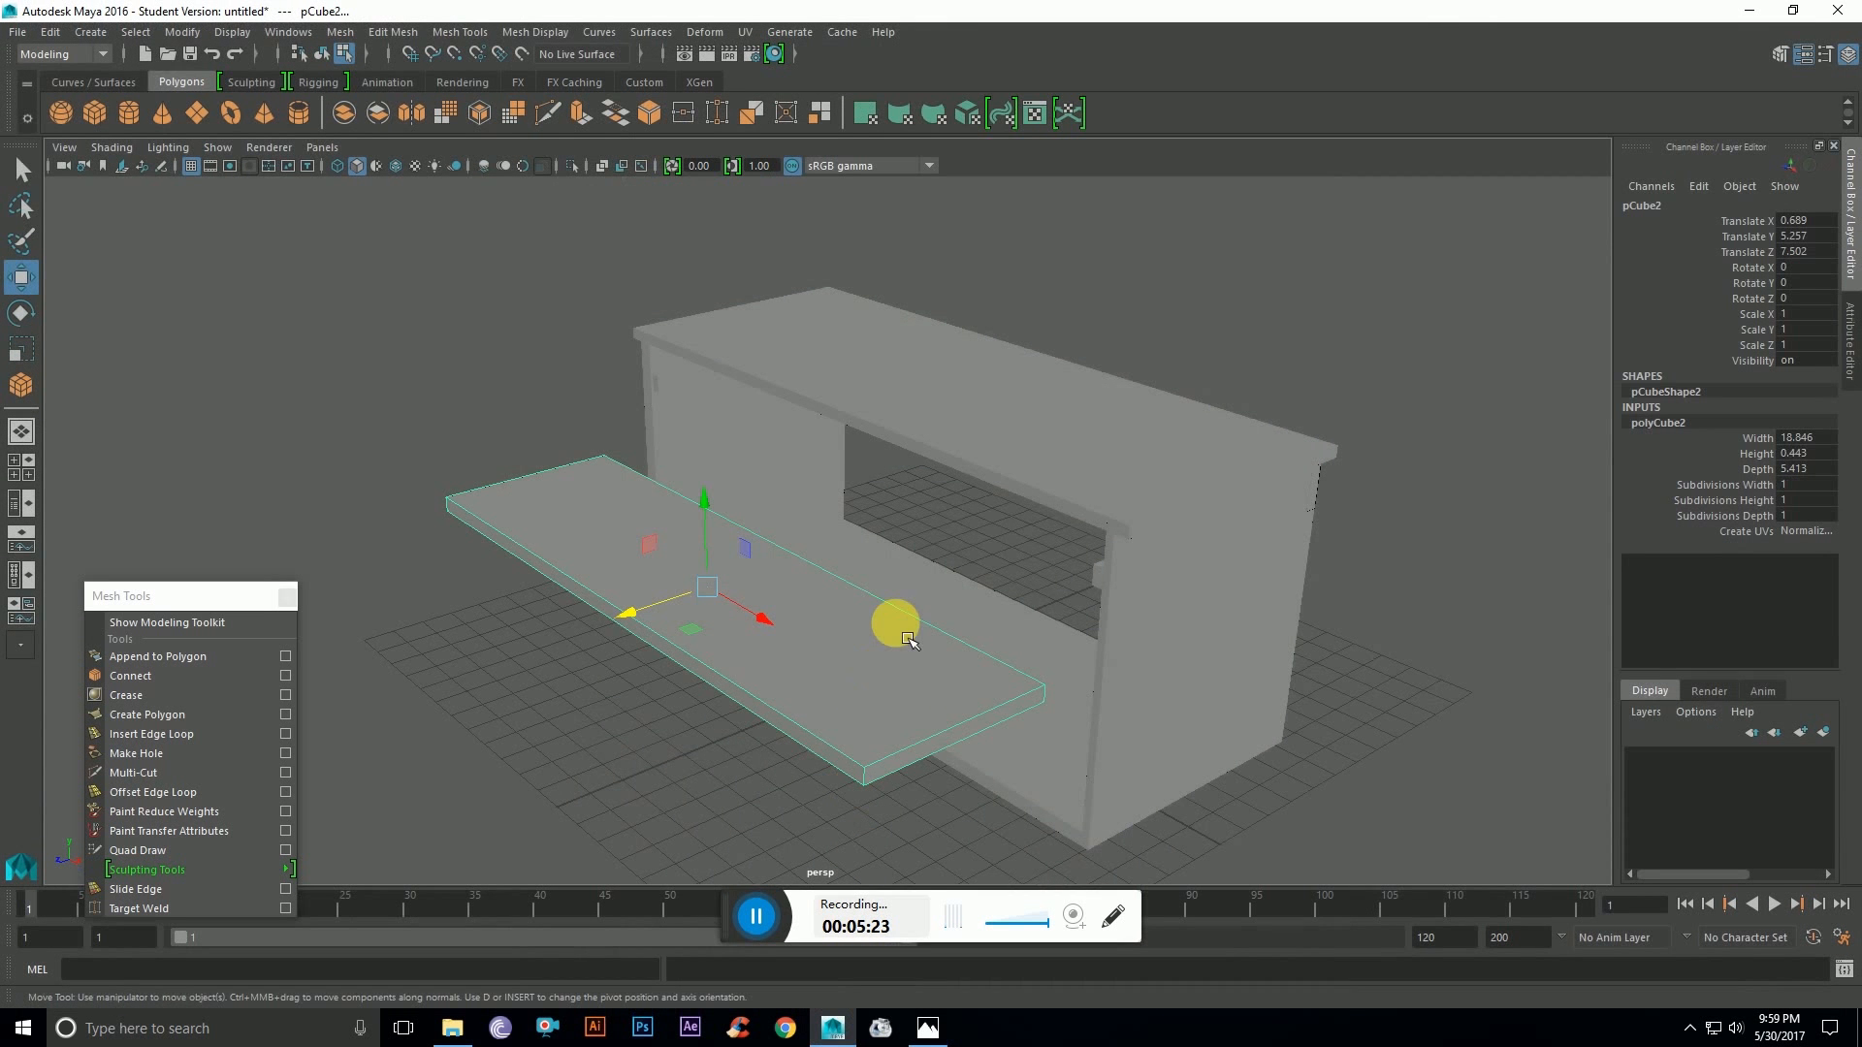
left_click_drag(793, 743, 731, 731, "alt")
left_click(155, 734)
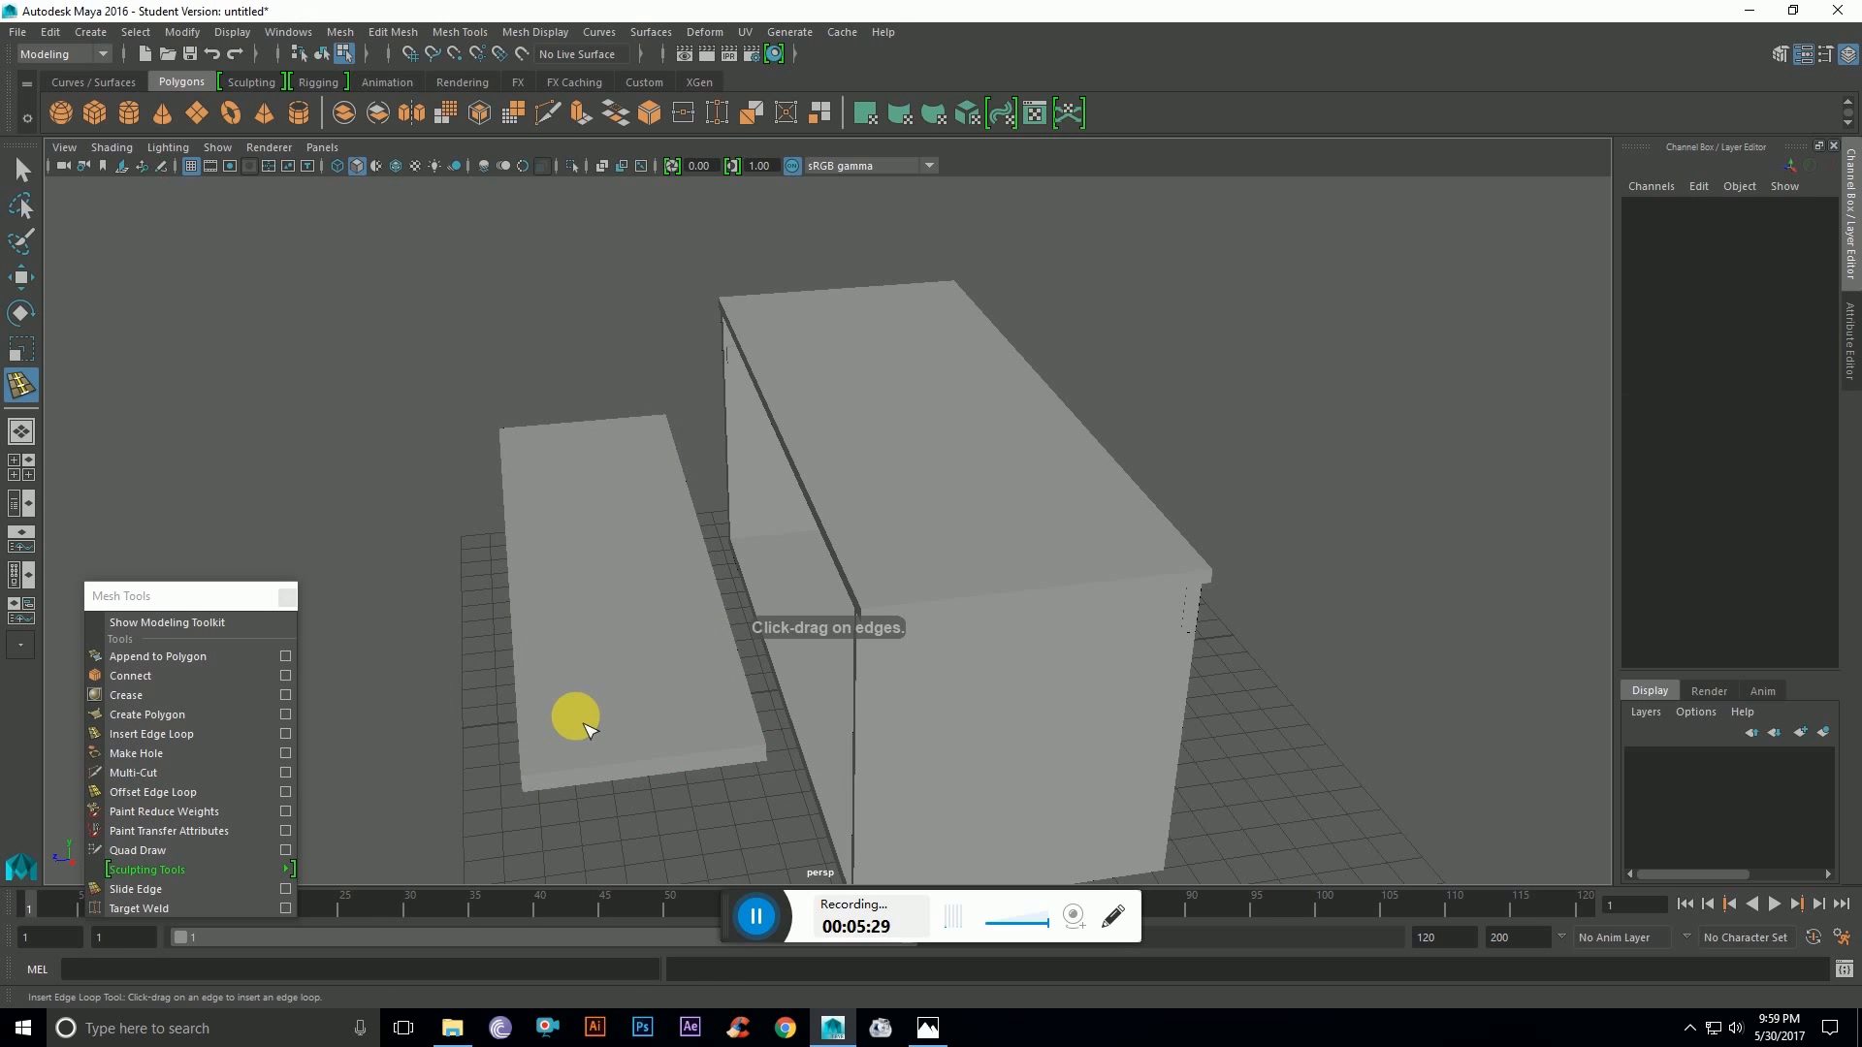
left_click(544, 783)
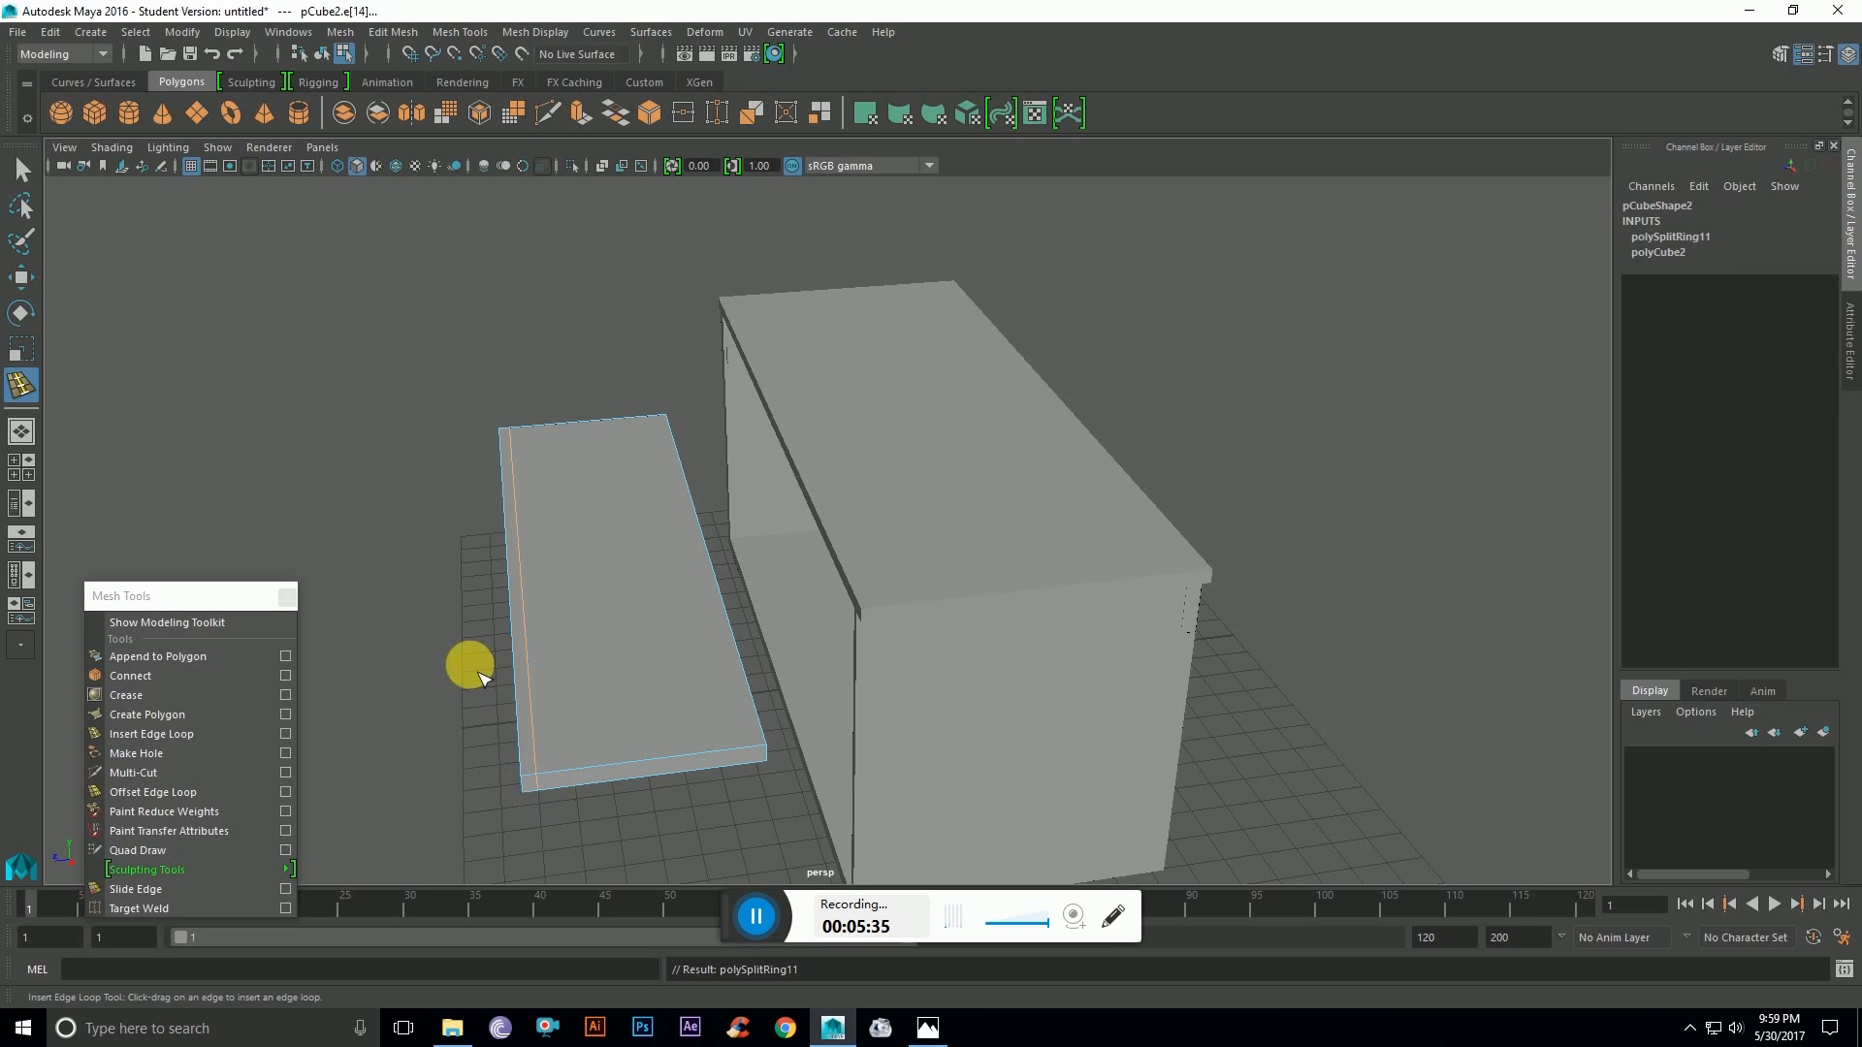
Step: Extrude the narrow top strip along the slab's outer long edge up about 0.57 units to form a front lip
key("w")
left_click_drag(557, 636, 1231, 379, "alt")
right_click_drag(1224, 390, 1239, 435)
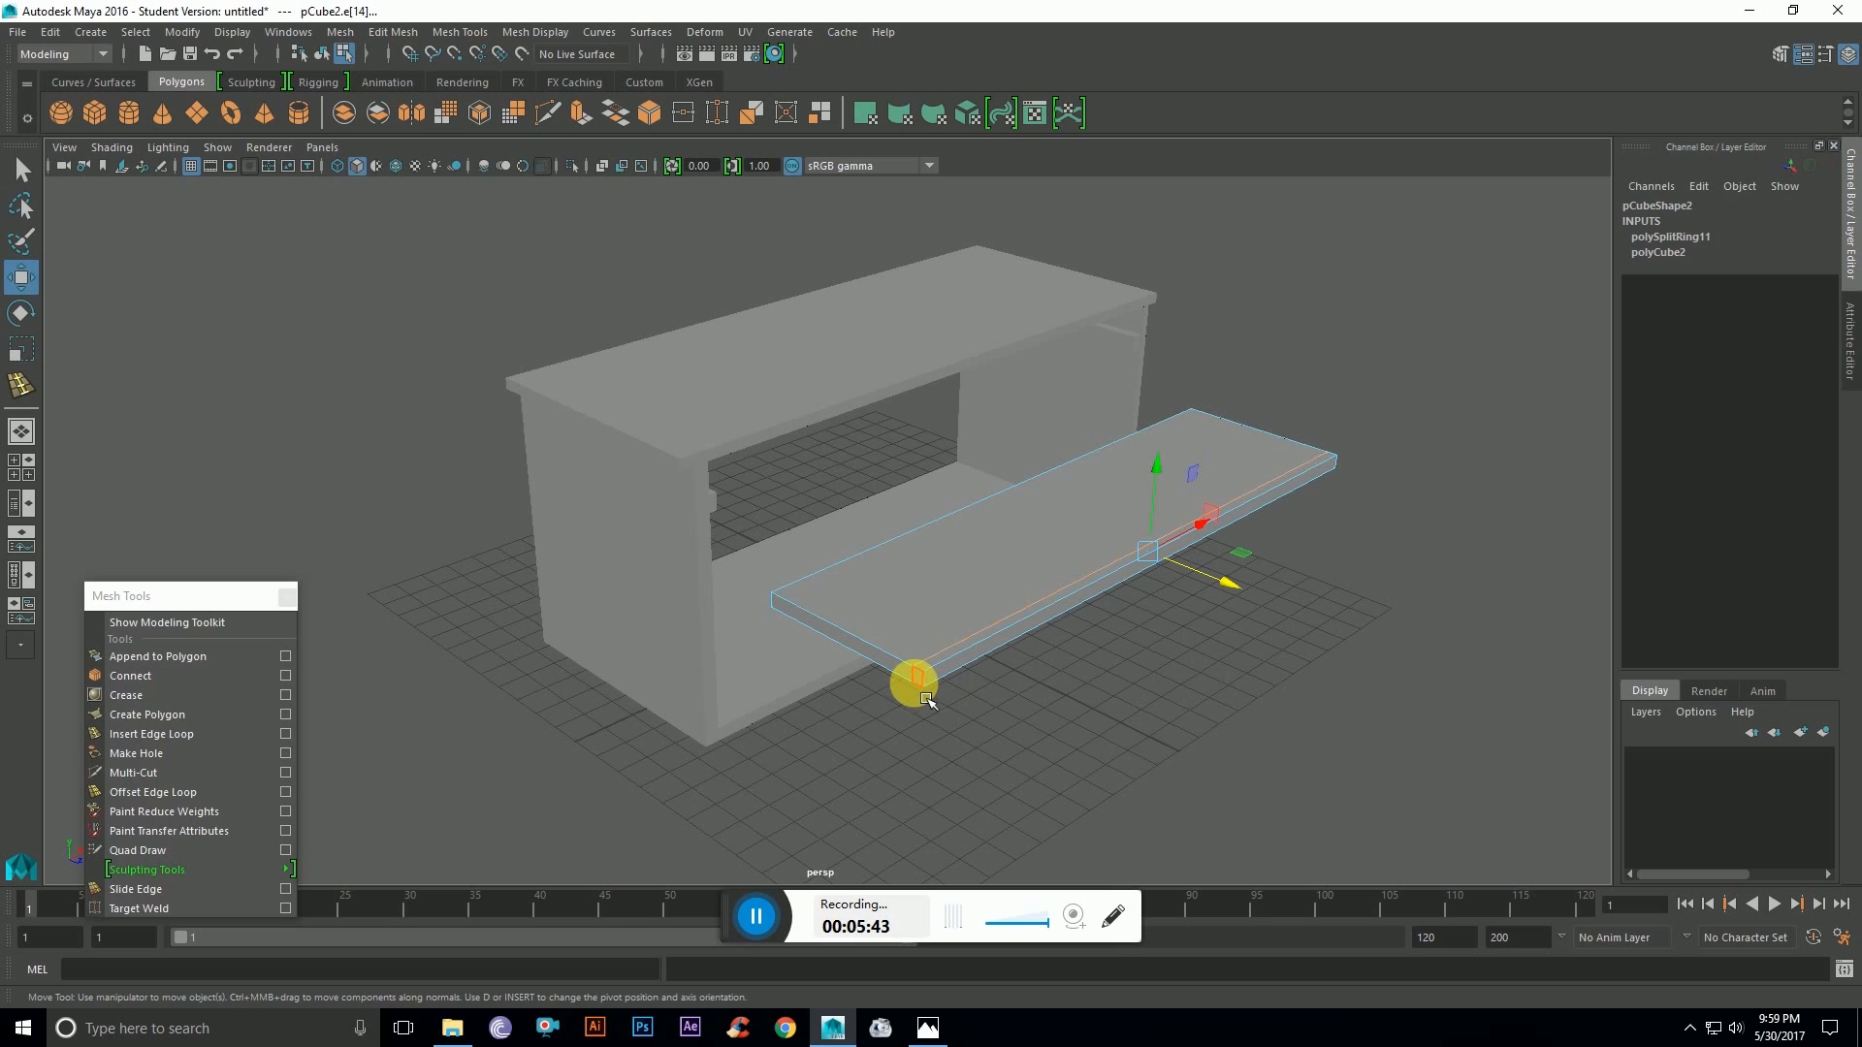
left_click(929, 661)
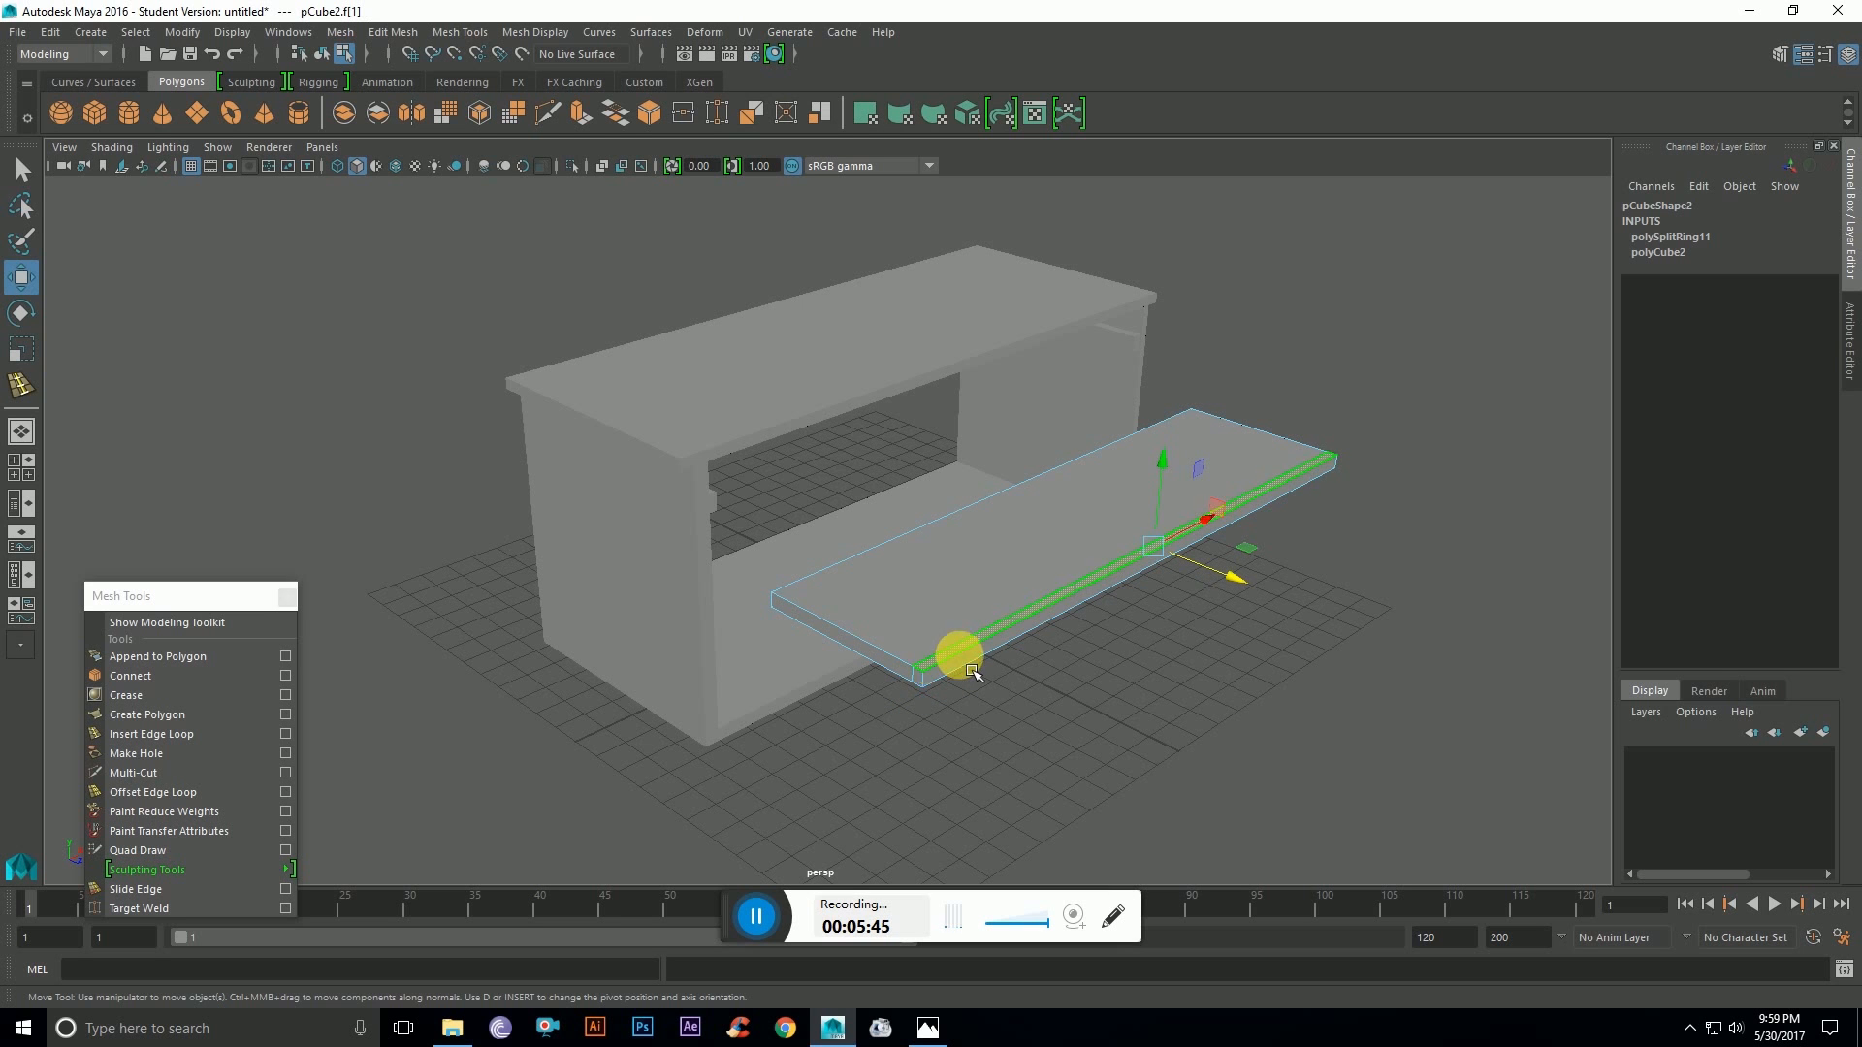
key("ctrl+e")
left_click_drag(1163, 484, 1179, 484)
scroll(919, 689, "up", 3)
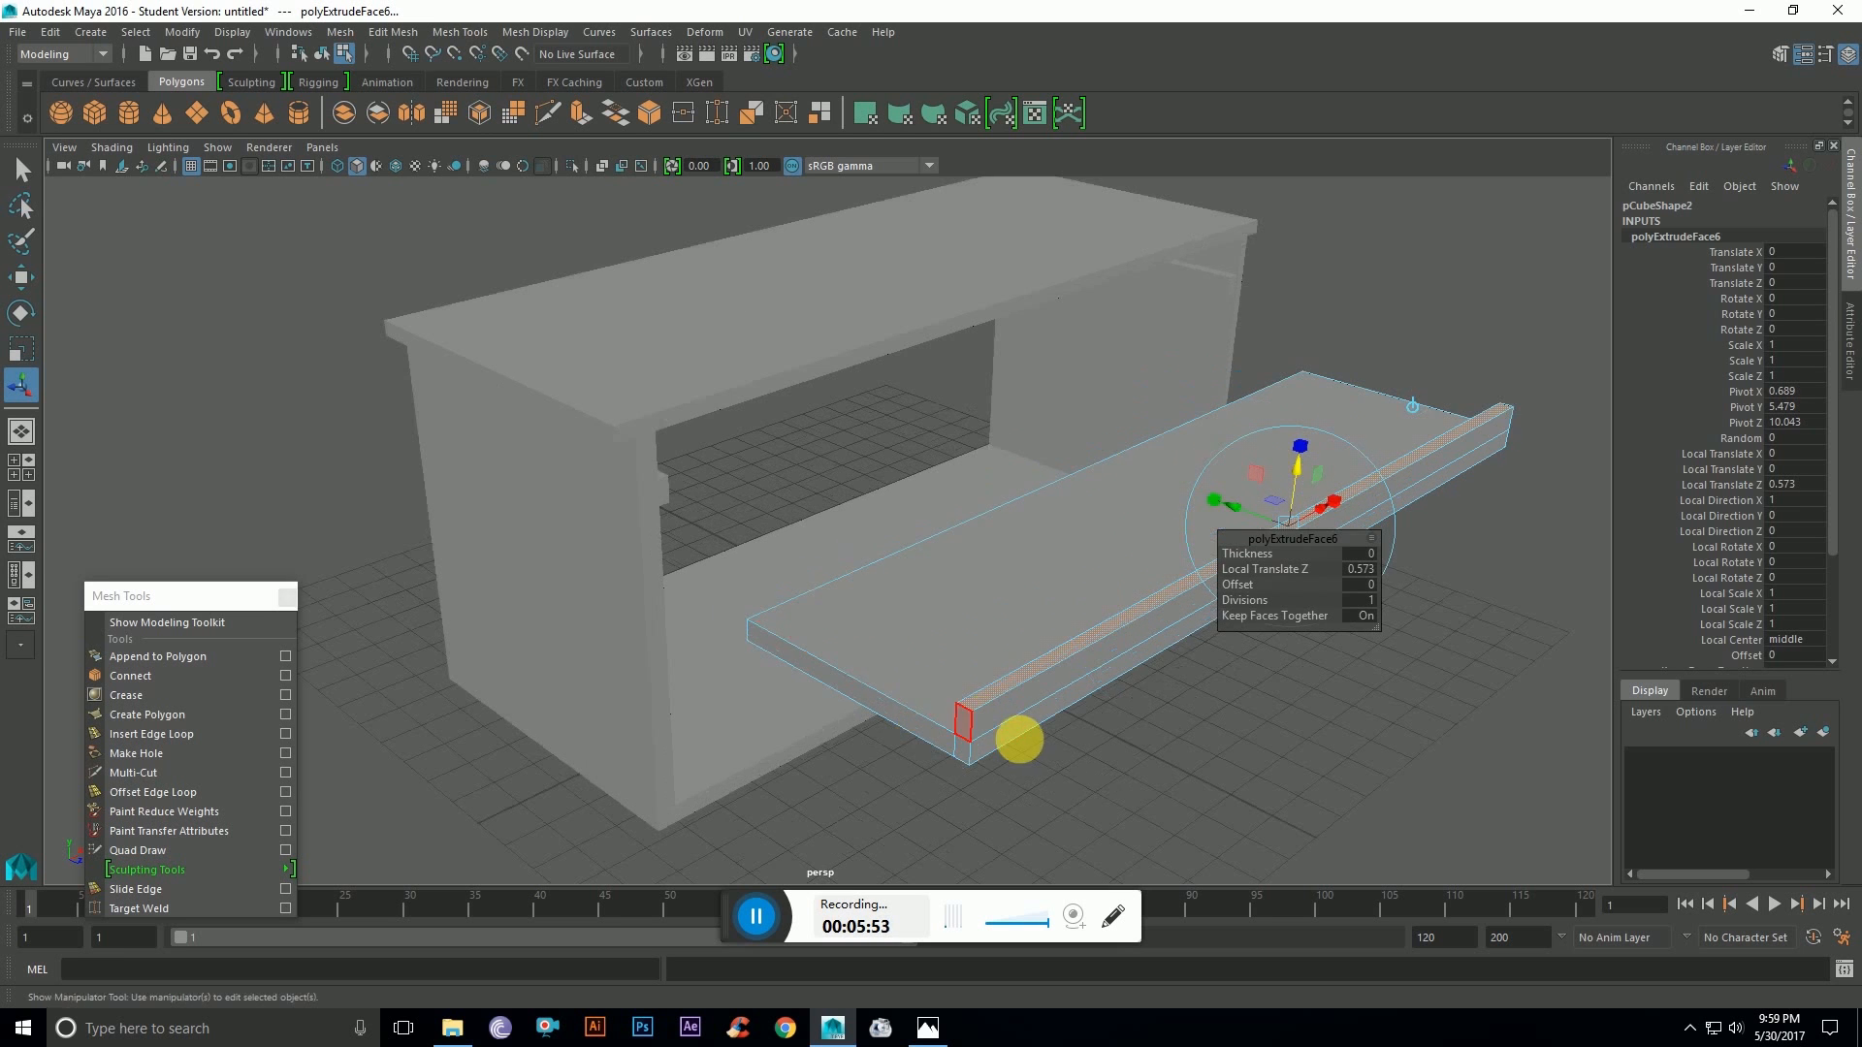
middle_click_drag(995, 686, 952, 615, "alt")
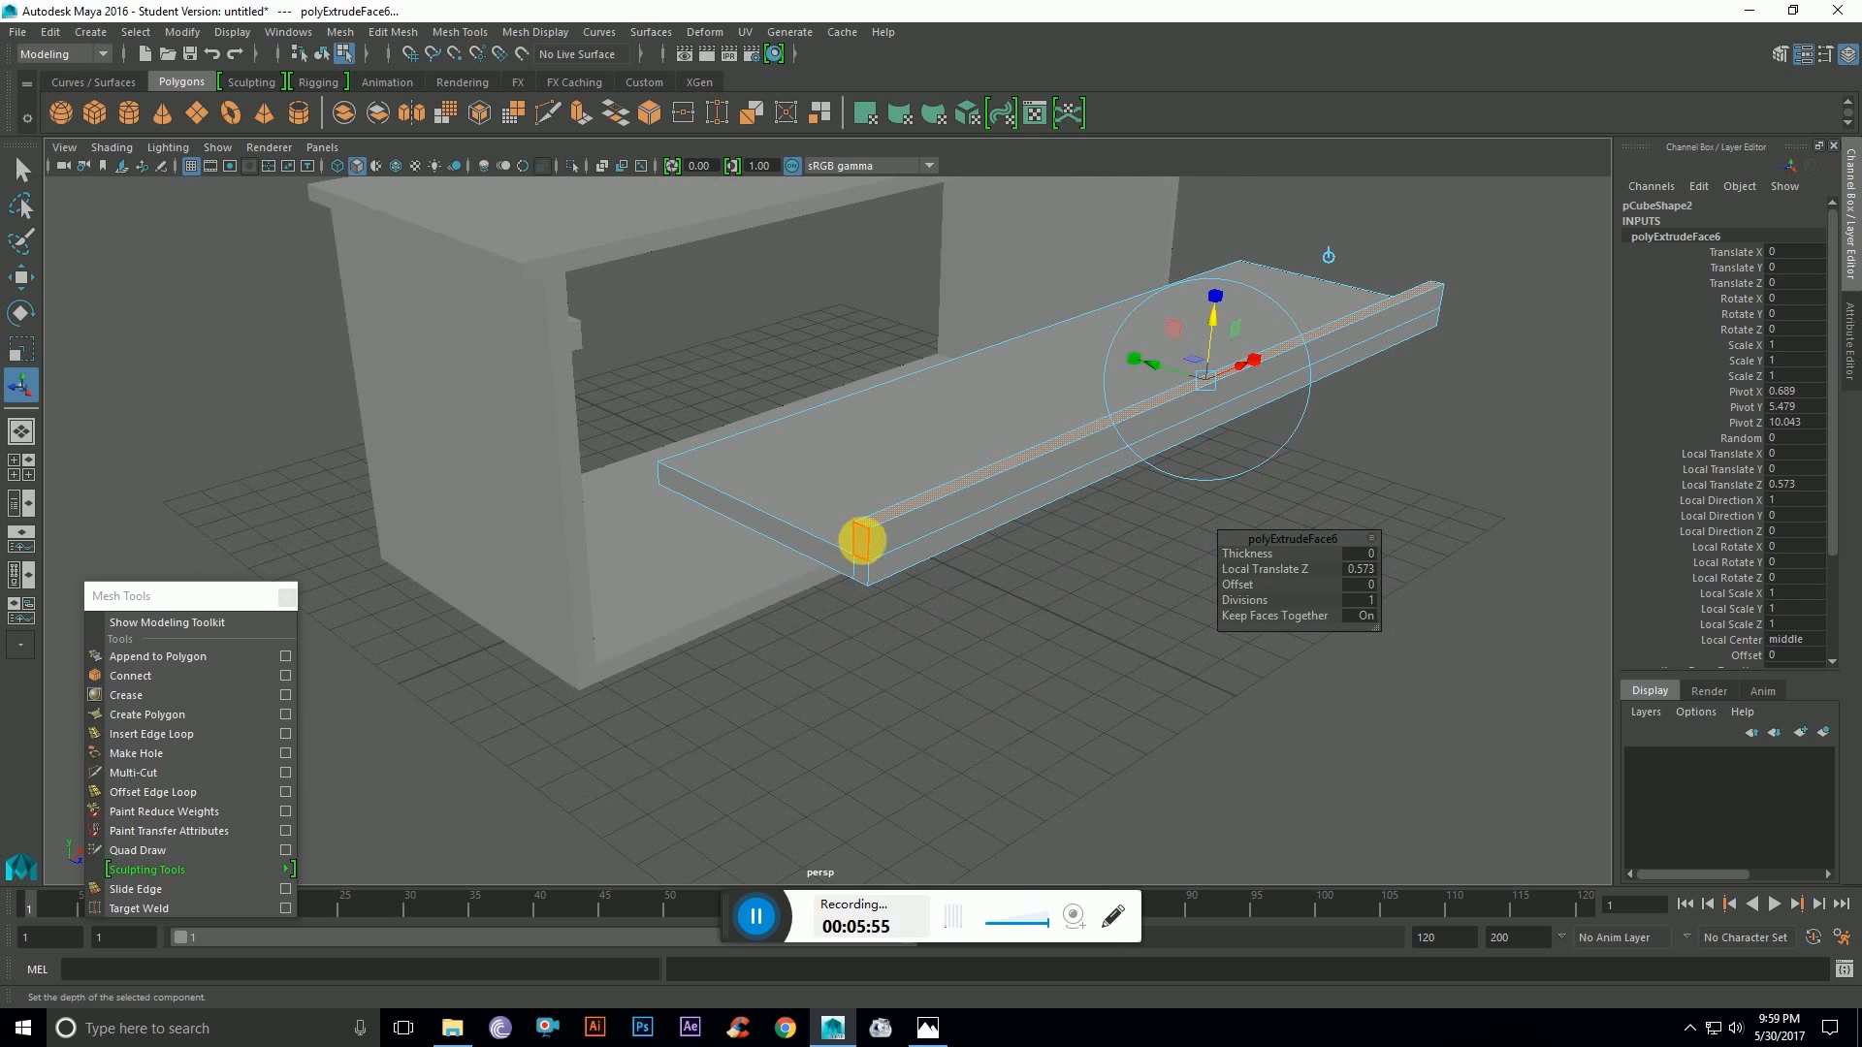
Step: Extrude the two stacked end faces at the left end of the tray's front lip outward about 0.23 units
left_click(862, 570)
left_click(866, 572)
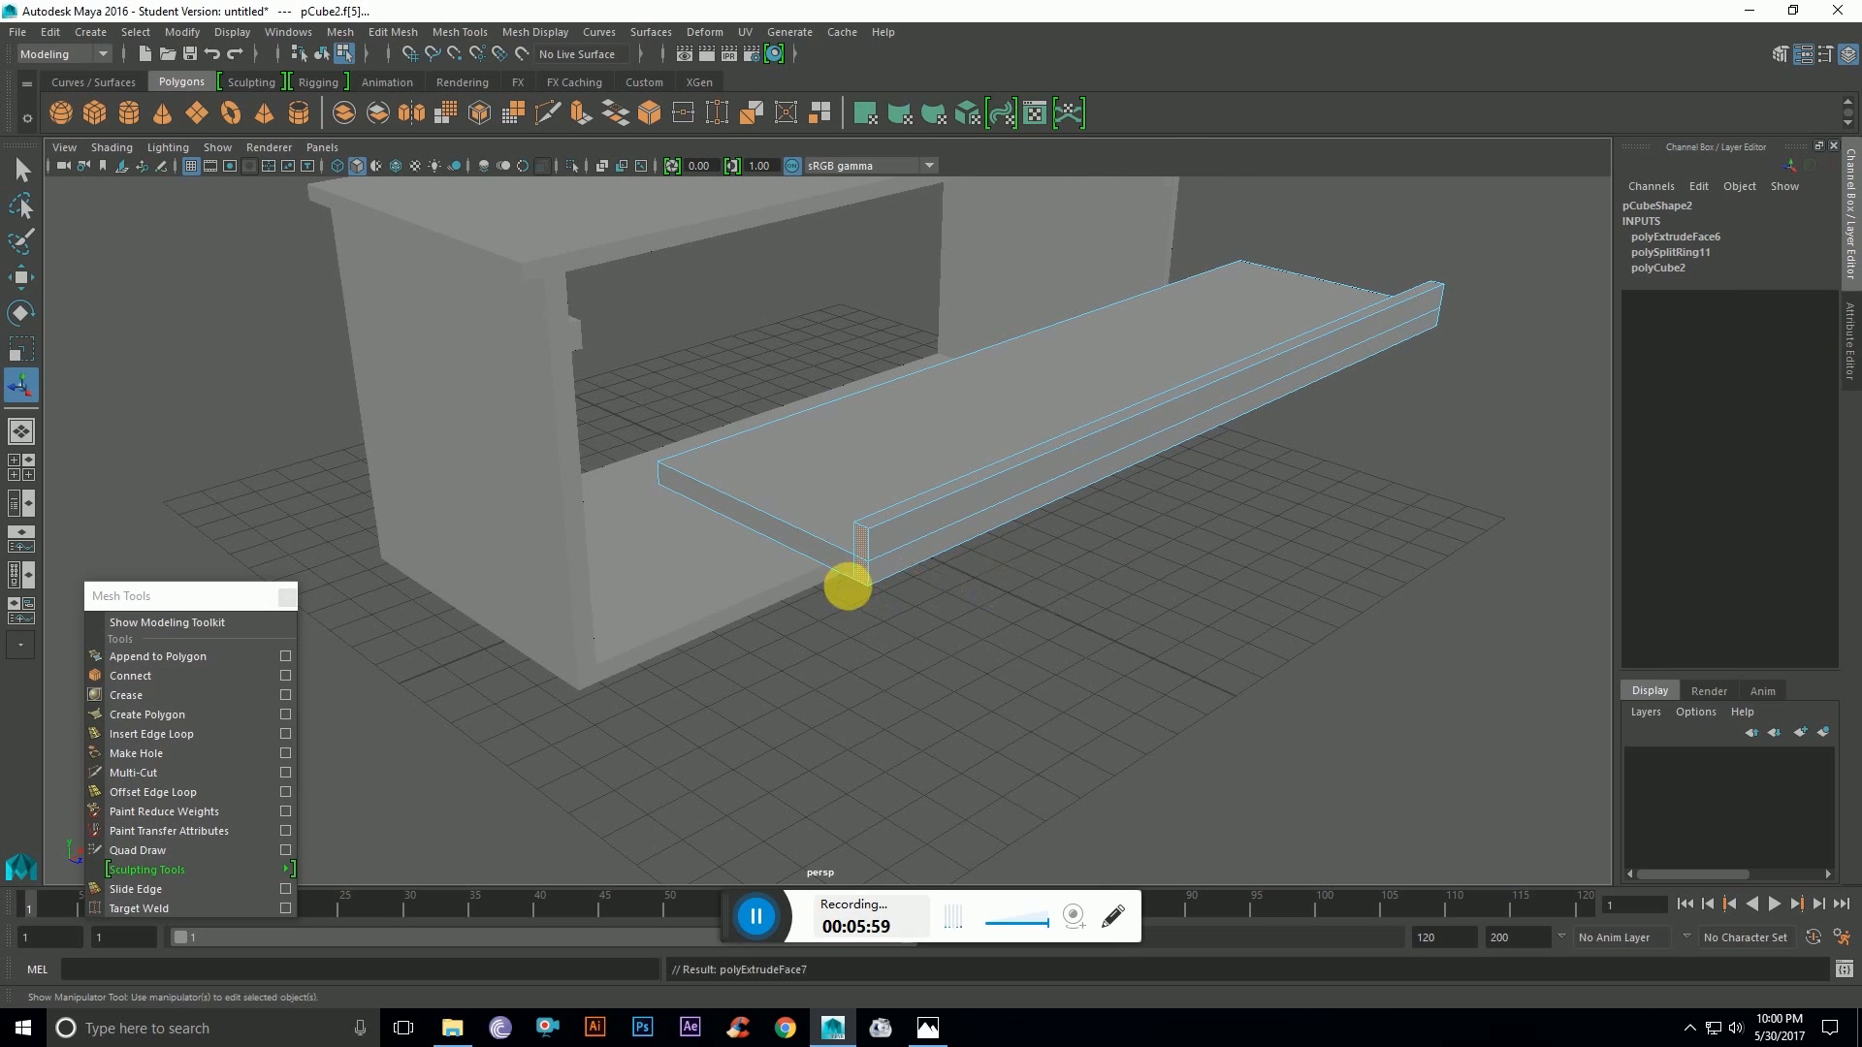
key("ctrl+e")
left_click_drag(811, 595, 817, 612)
Step: Extrude the two end faces at the opposite end of the tray's front lip outward about 0.38 units
left_click_drag(1283, 473, 1026, 471, "alt")
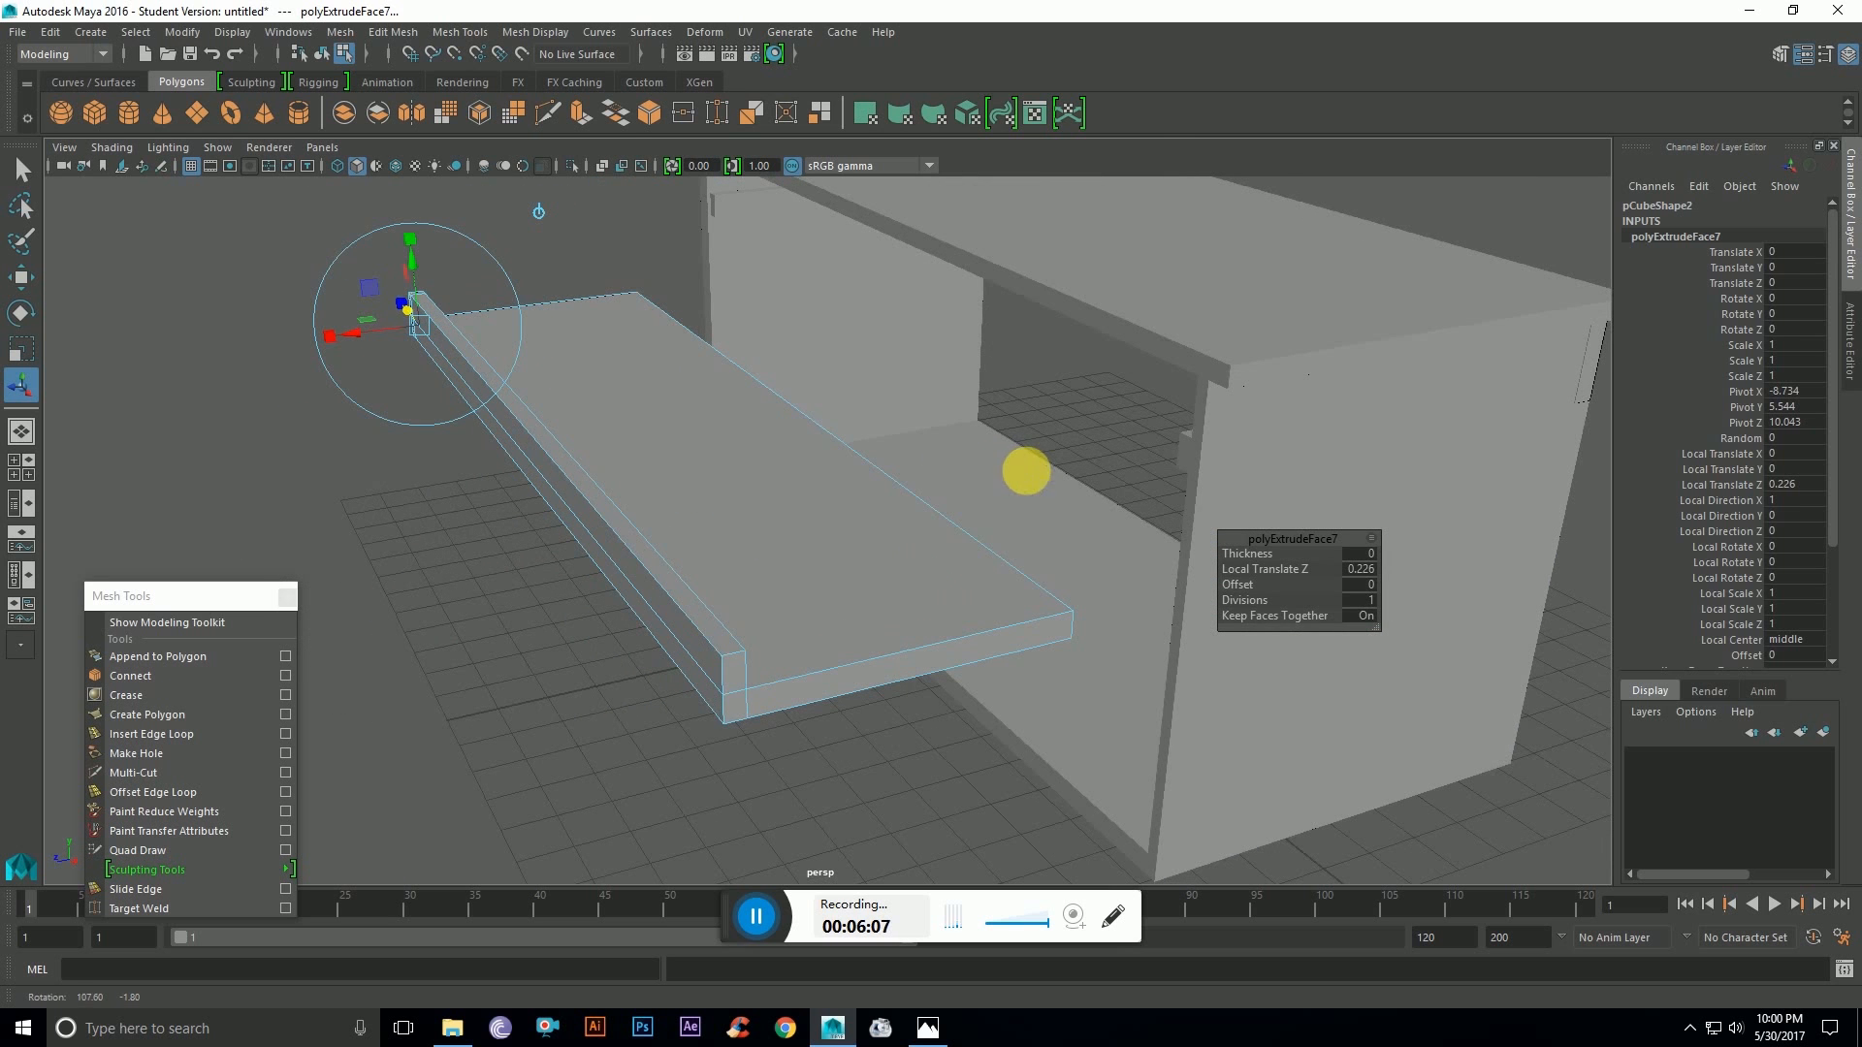
left_click(740, 704)
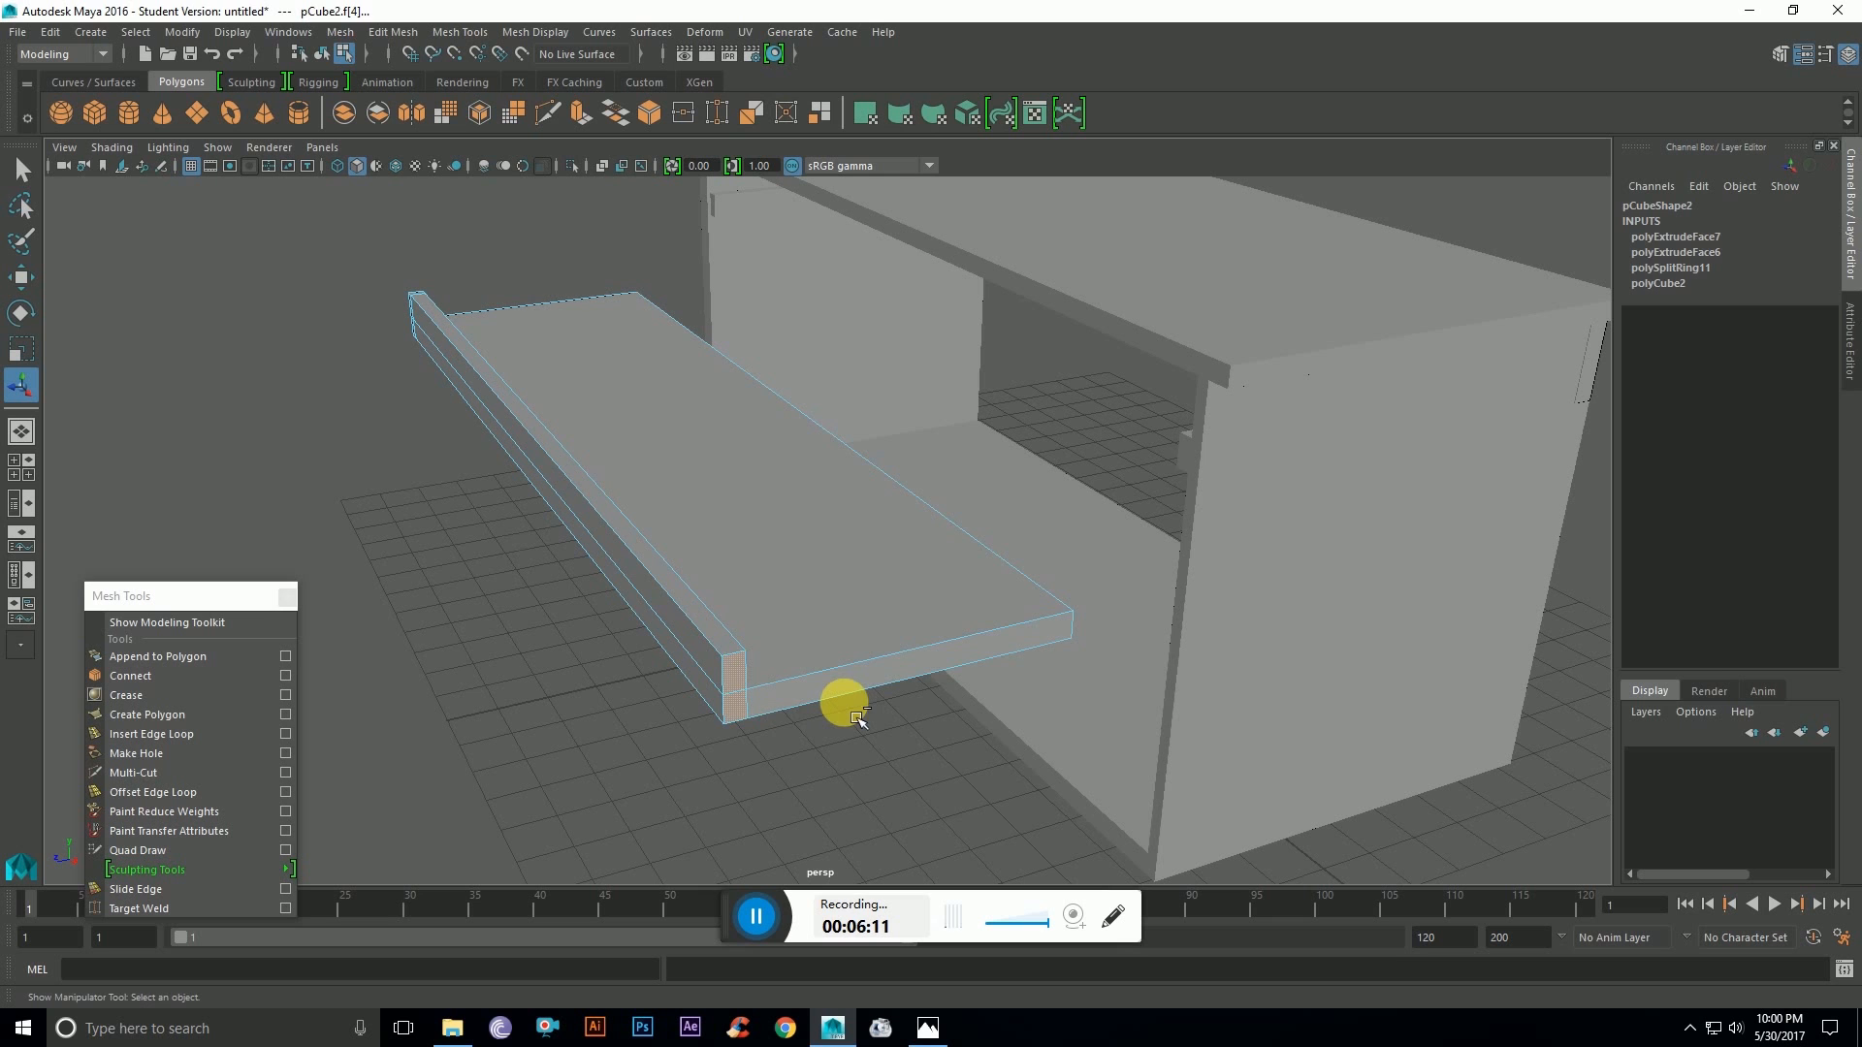
key("ctrl+e")
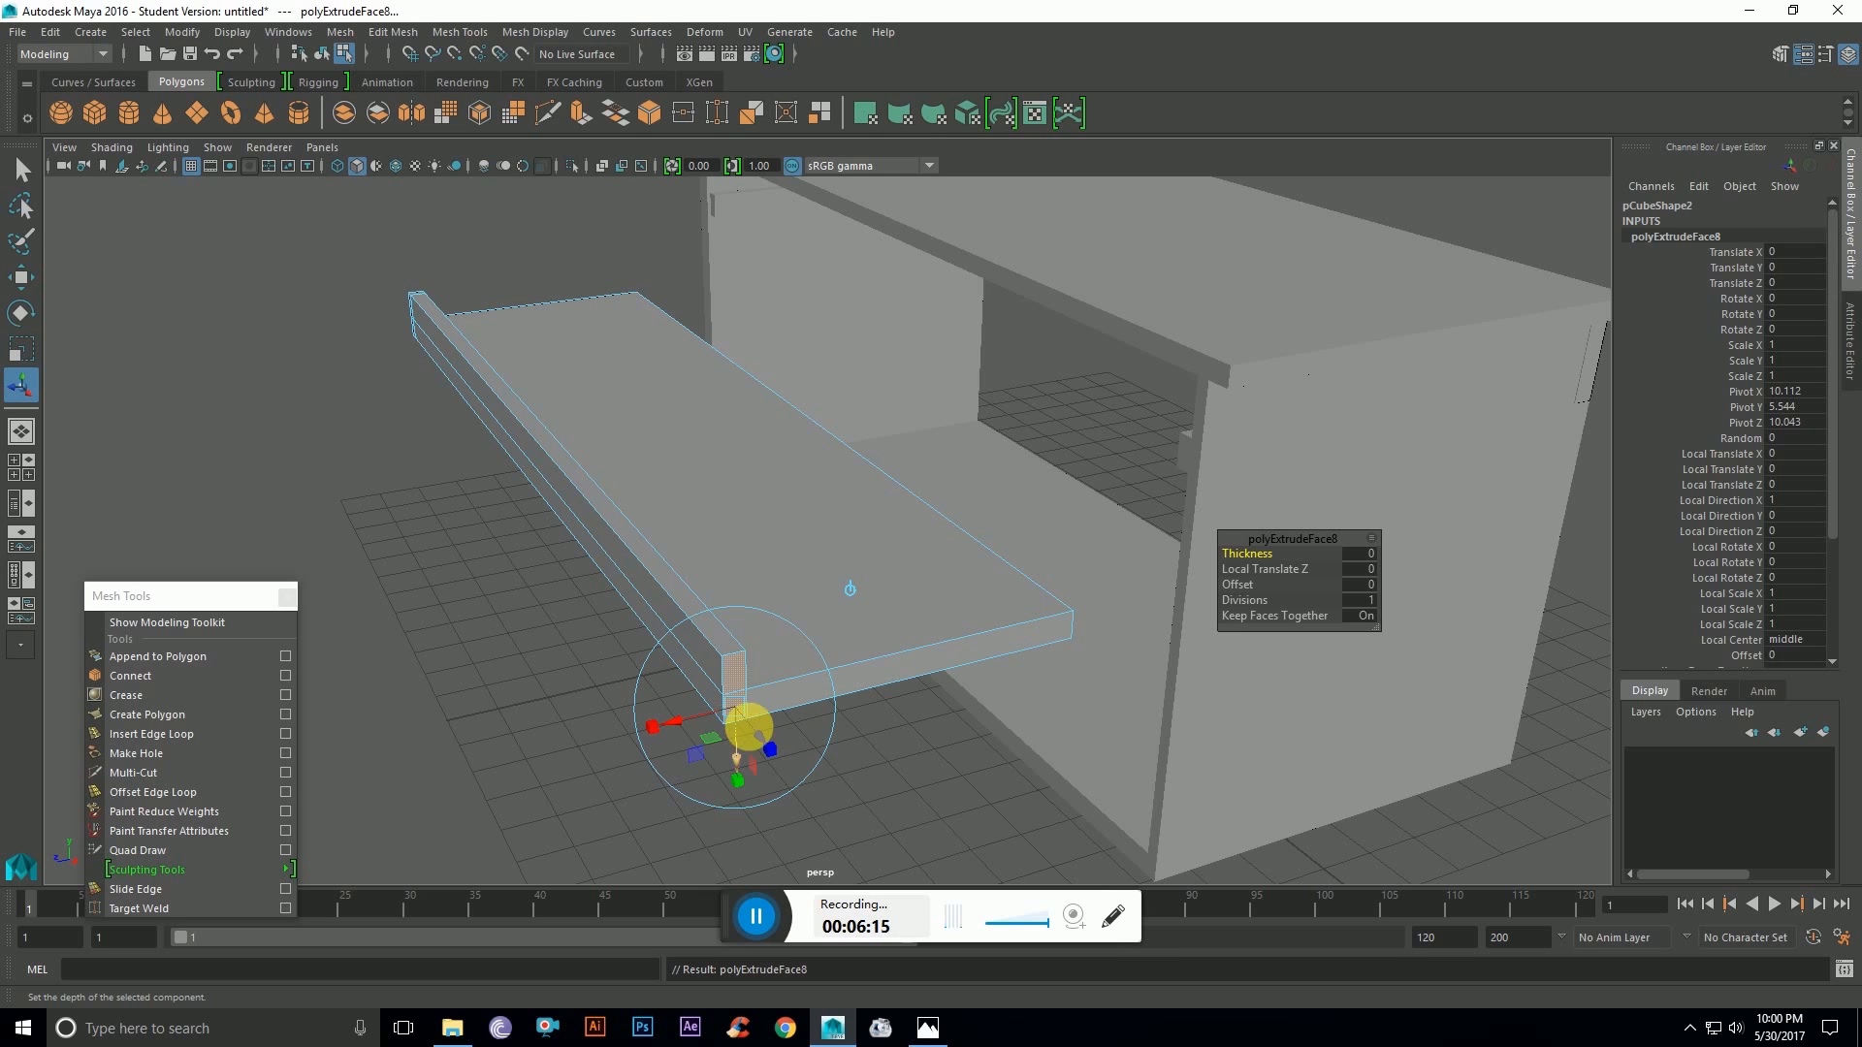
left_click_drag(761, 737, 790, 768)
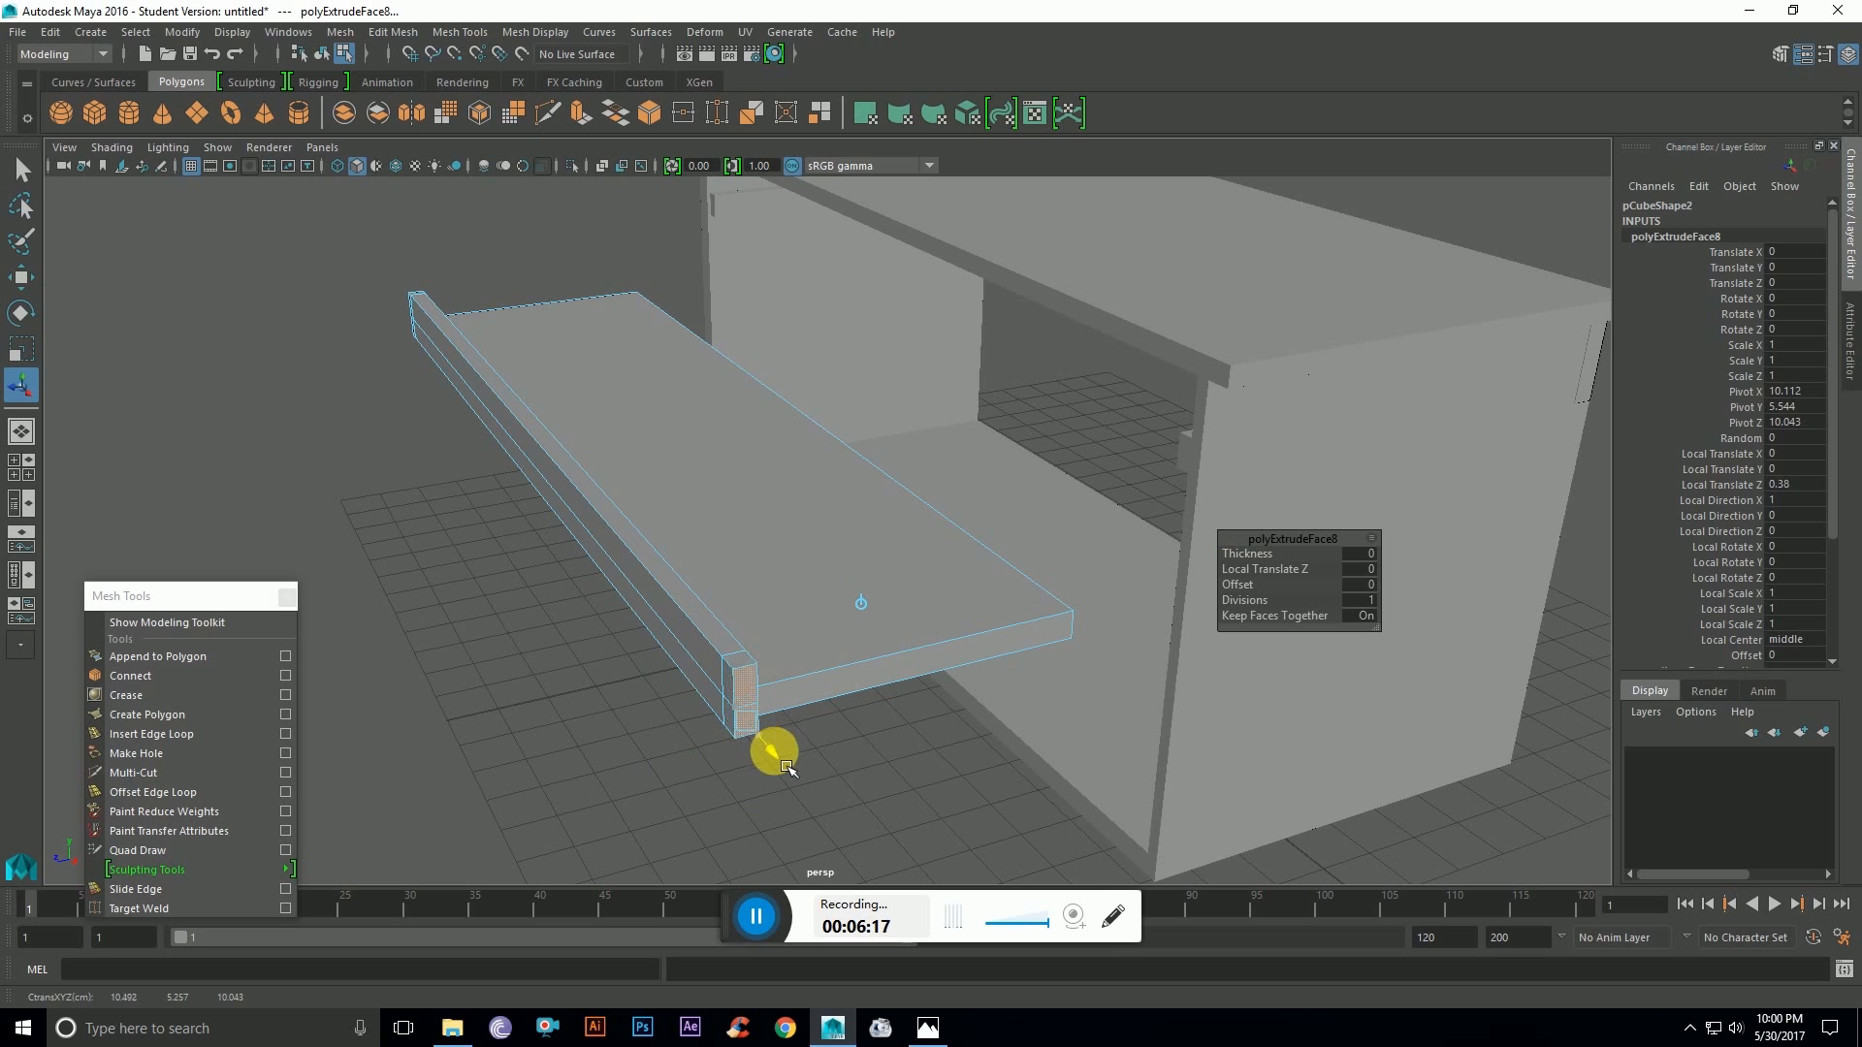
key("w")
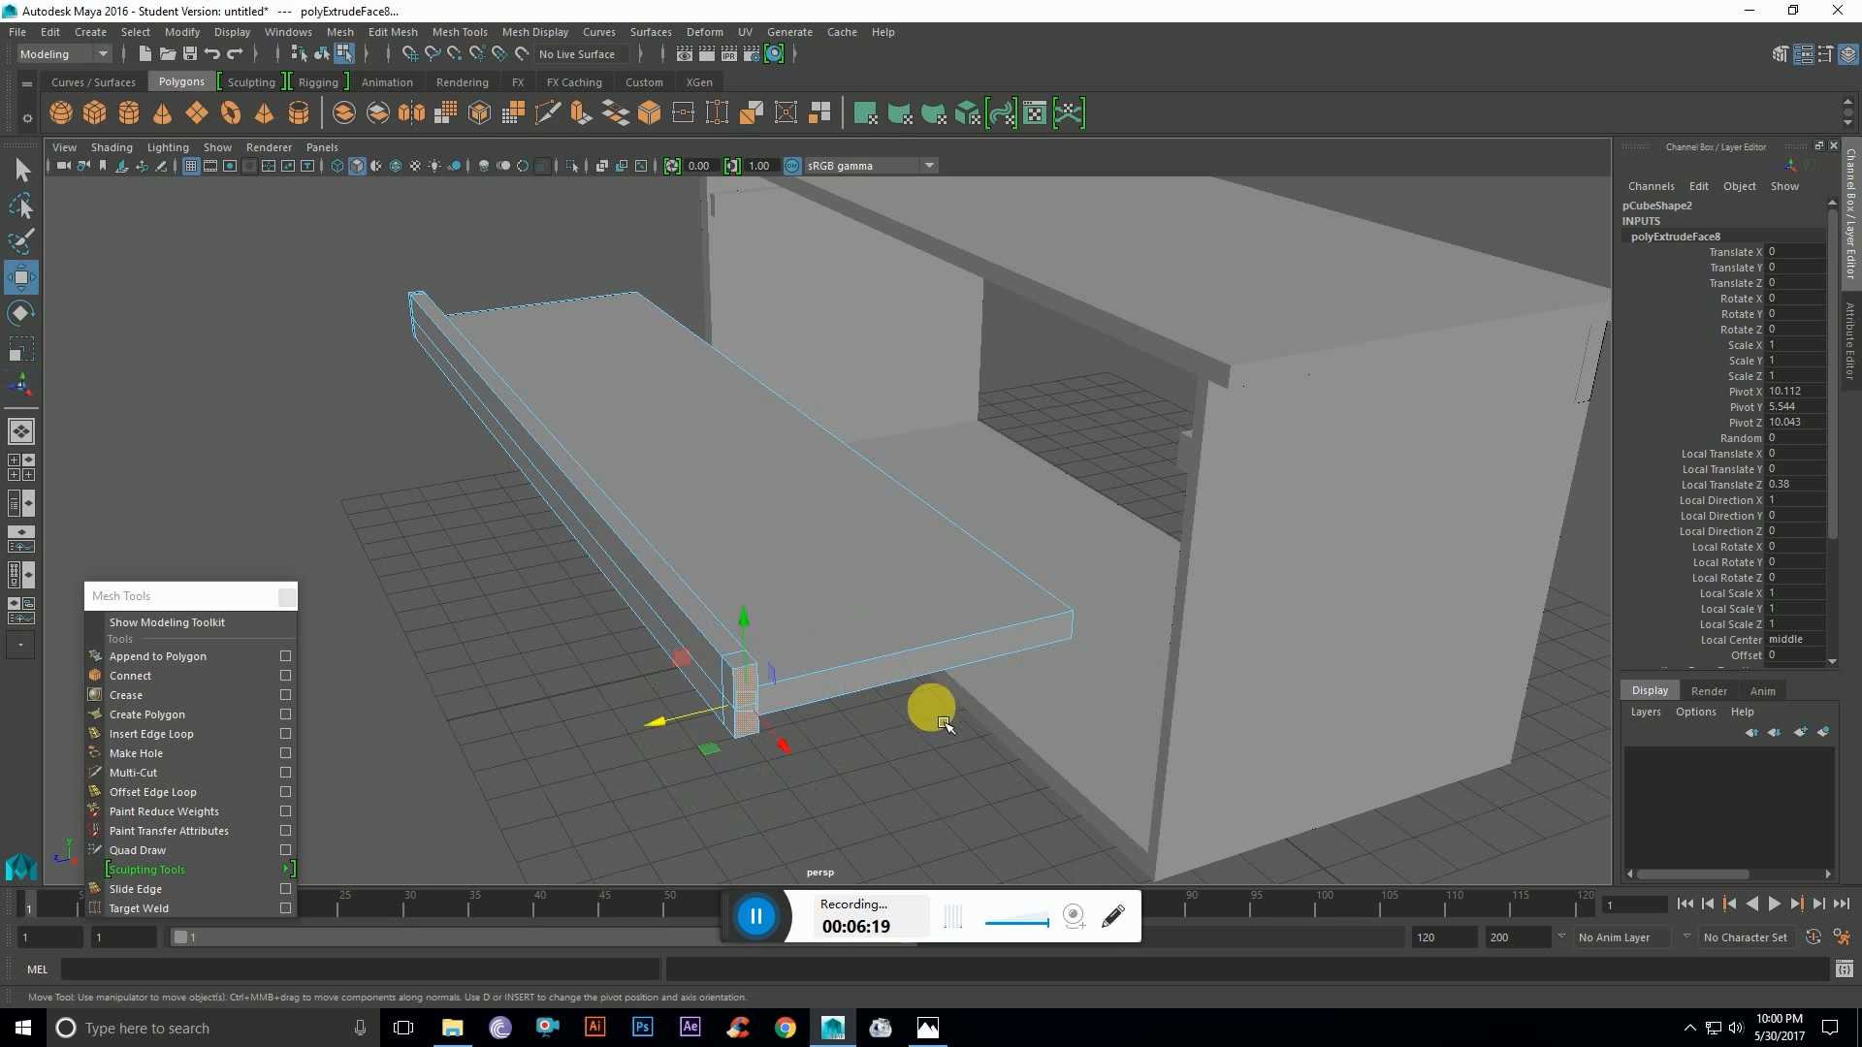
left_click(900, 759)
Step: Return to object mode and move the whole tray into the table beneath the tabletop, to about Z 0.53 and Y 7.69
left_click(819, 628)
right_click_drag(442, 488, 532, 464)
left_click(684, 464)
left_click_drag(591, 474, 926, 422)
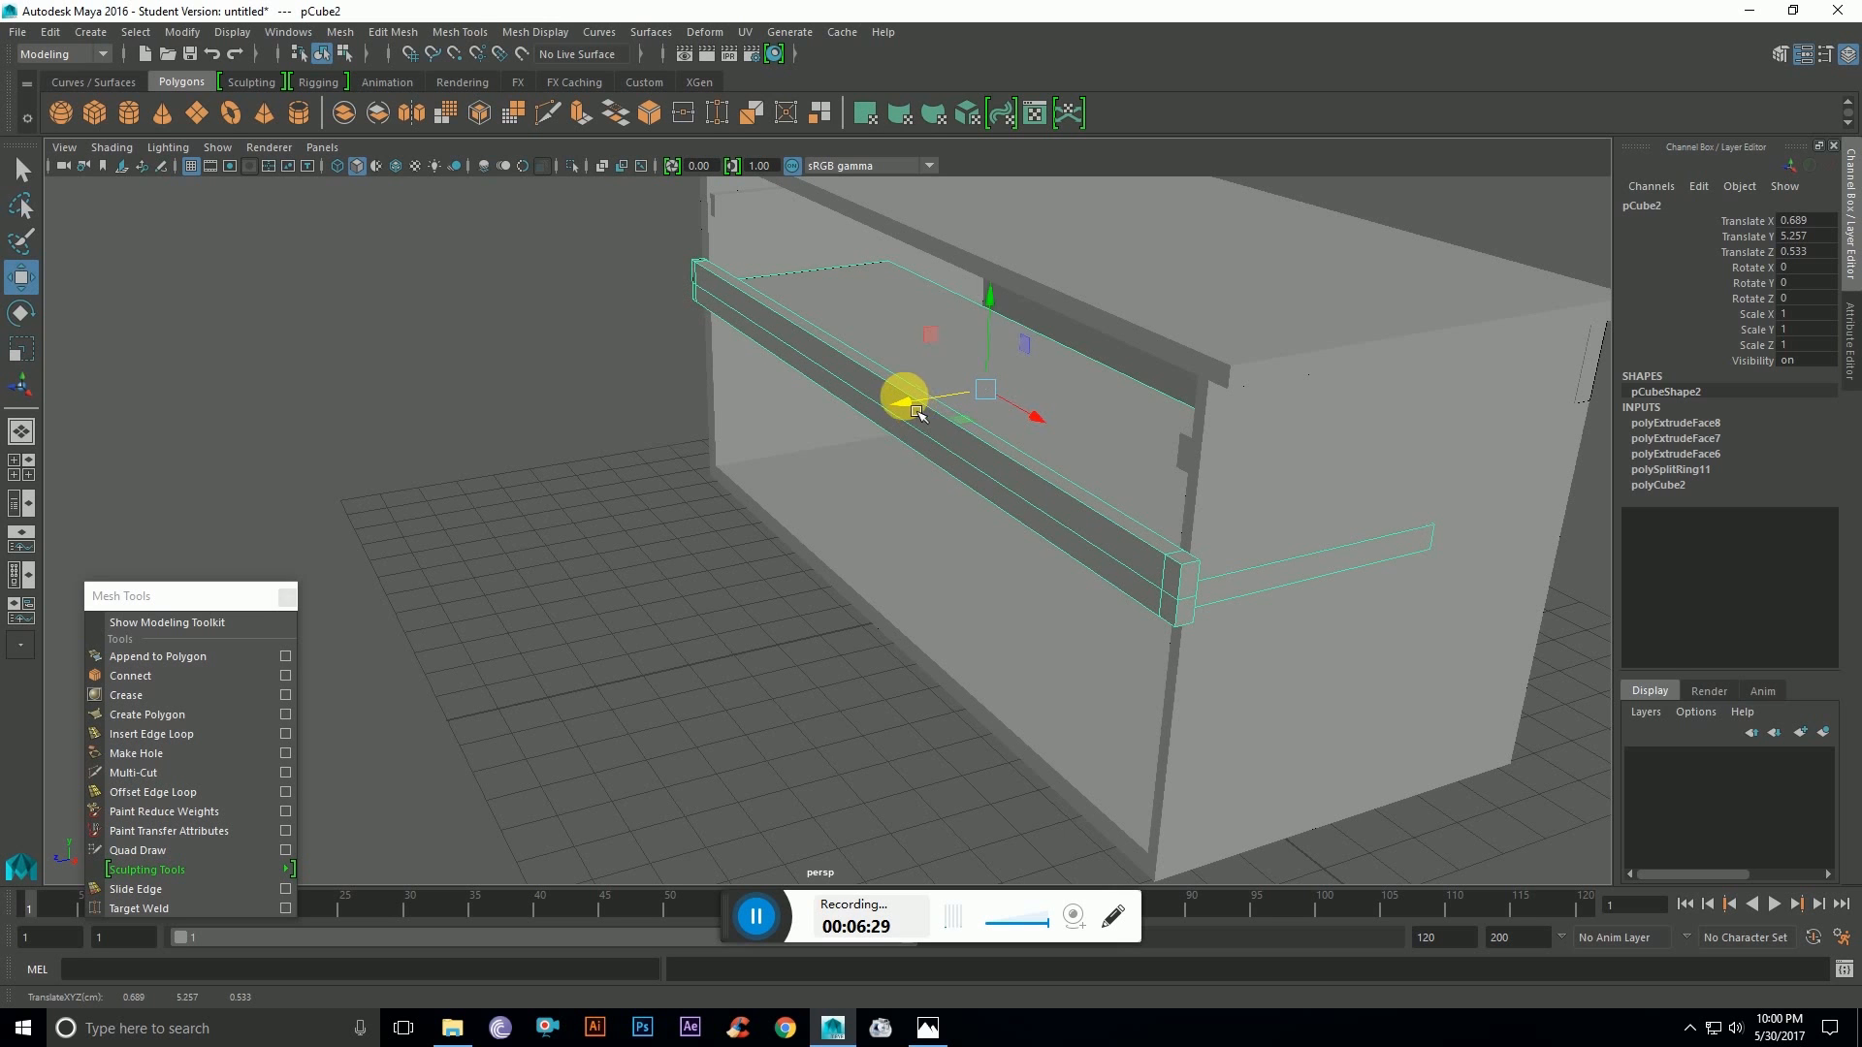
left_click_drag(1004, 317, 1054, 193)
left_click_drag(931, 436, 1056, 428, "alt")
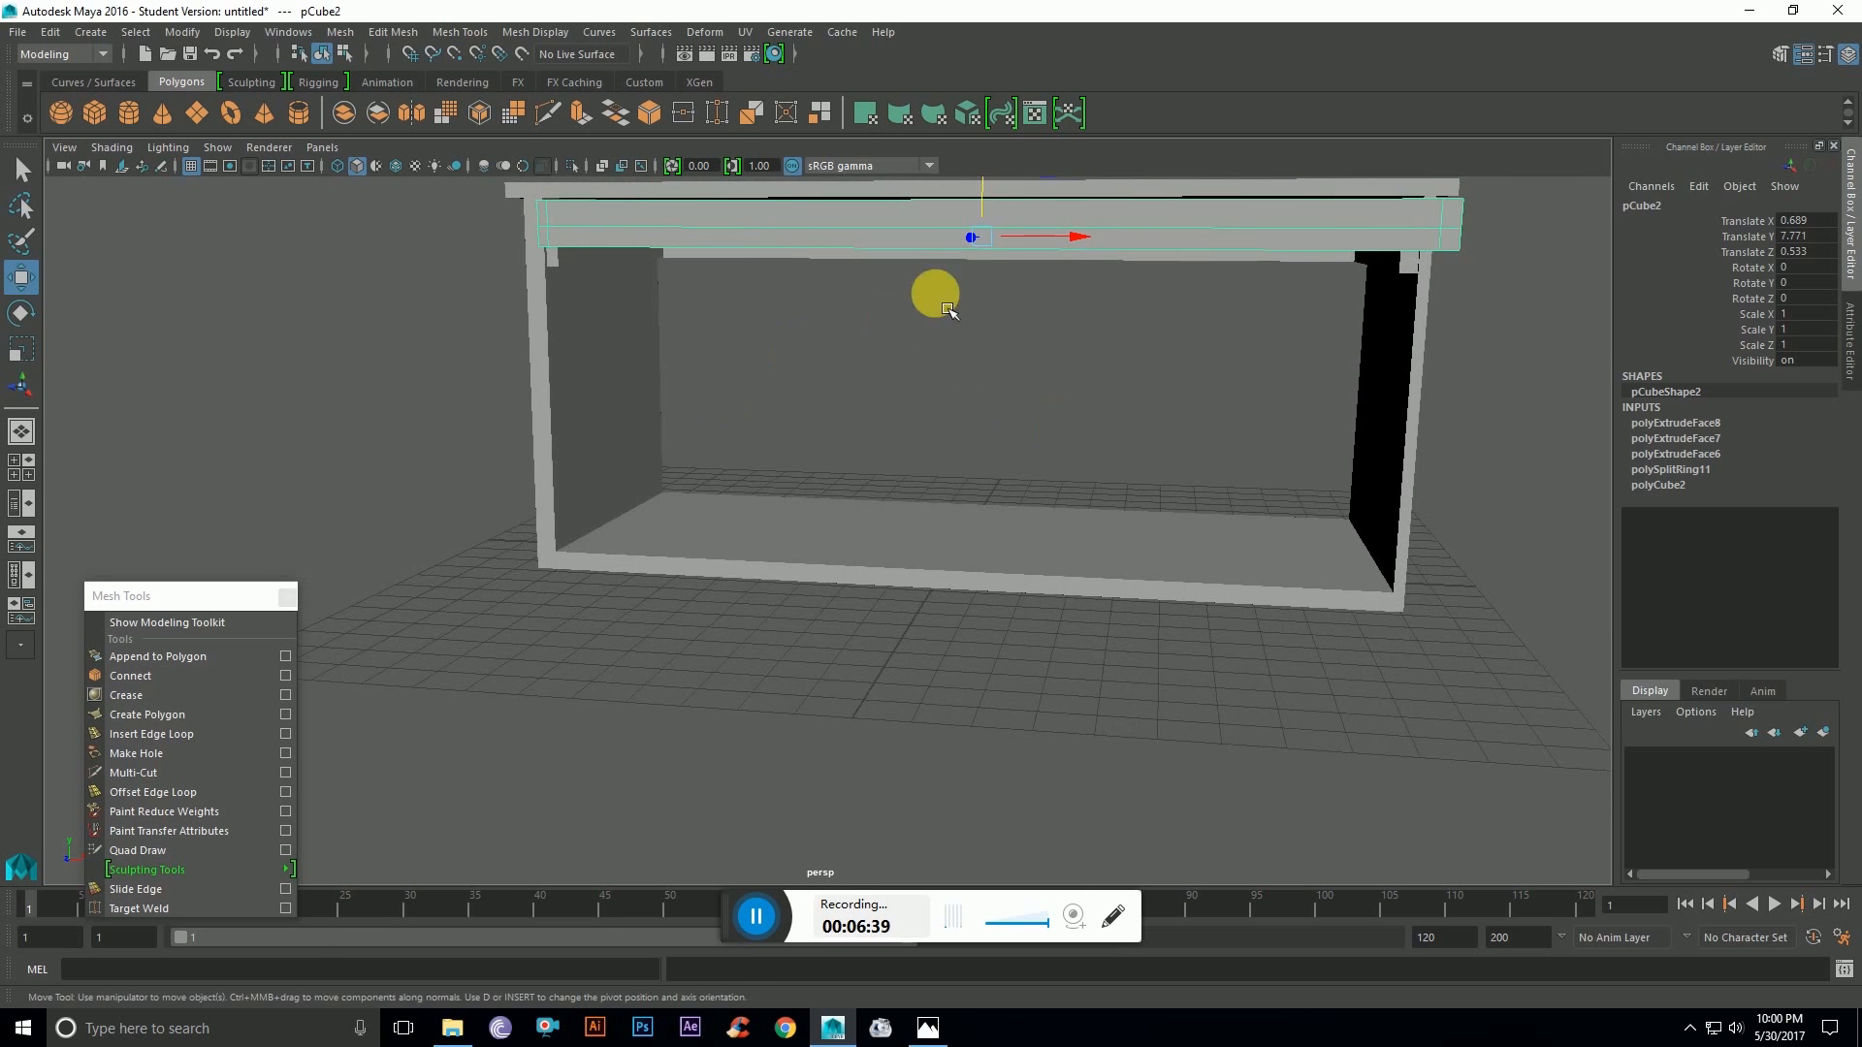
left_click_drag(998, 329, 1010, 423, "alt")
middle_click_drag(1010, 424, 1009, 427, "alt")
left_click_drag(1002, 225, 1005, 226)
mouse_move(868, 532)
left_mouse_down("alt")
mouse_move(731, 520)
mouse_move(785, 539)
mouse_move(1017, 542)
mouse_move(857, 548)
left_mouse_up("alt")
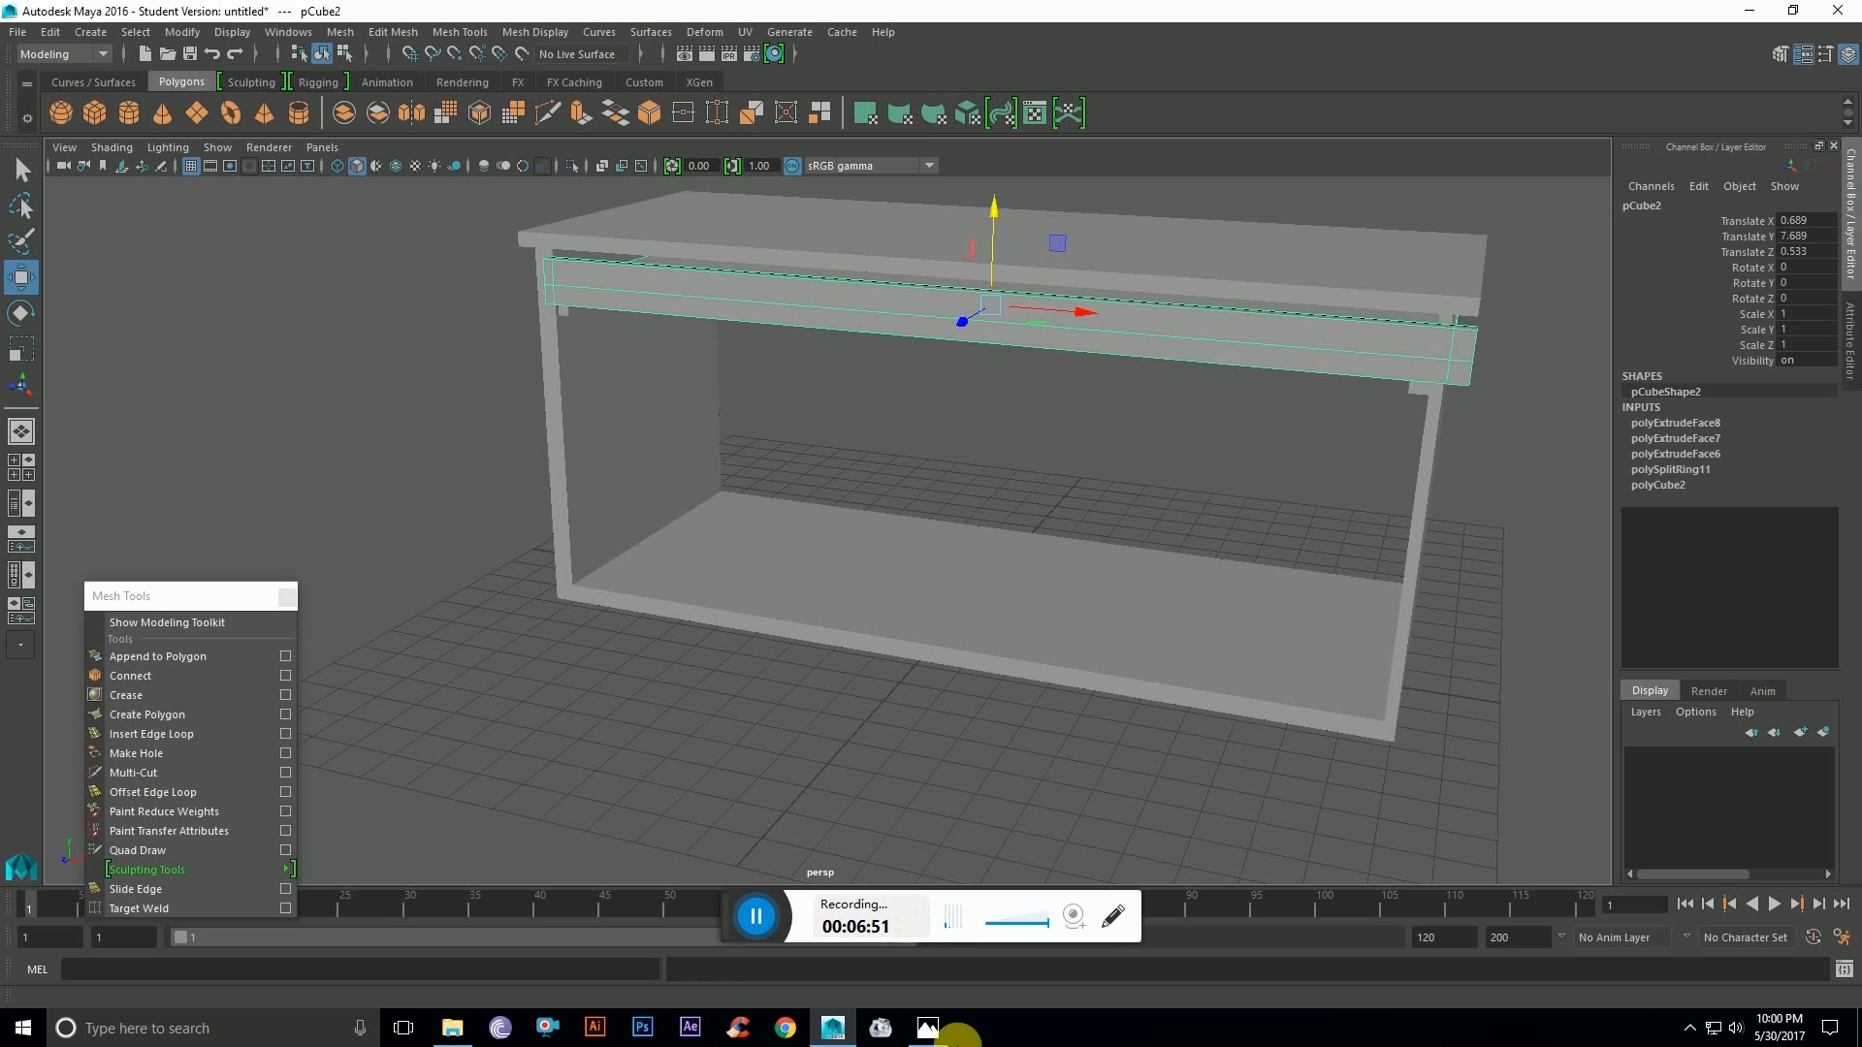
Step: Check the tray and lower shelf in the reference photo and close the photo viewer
left_click(928, 1030)
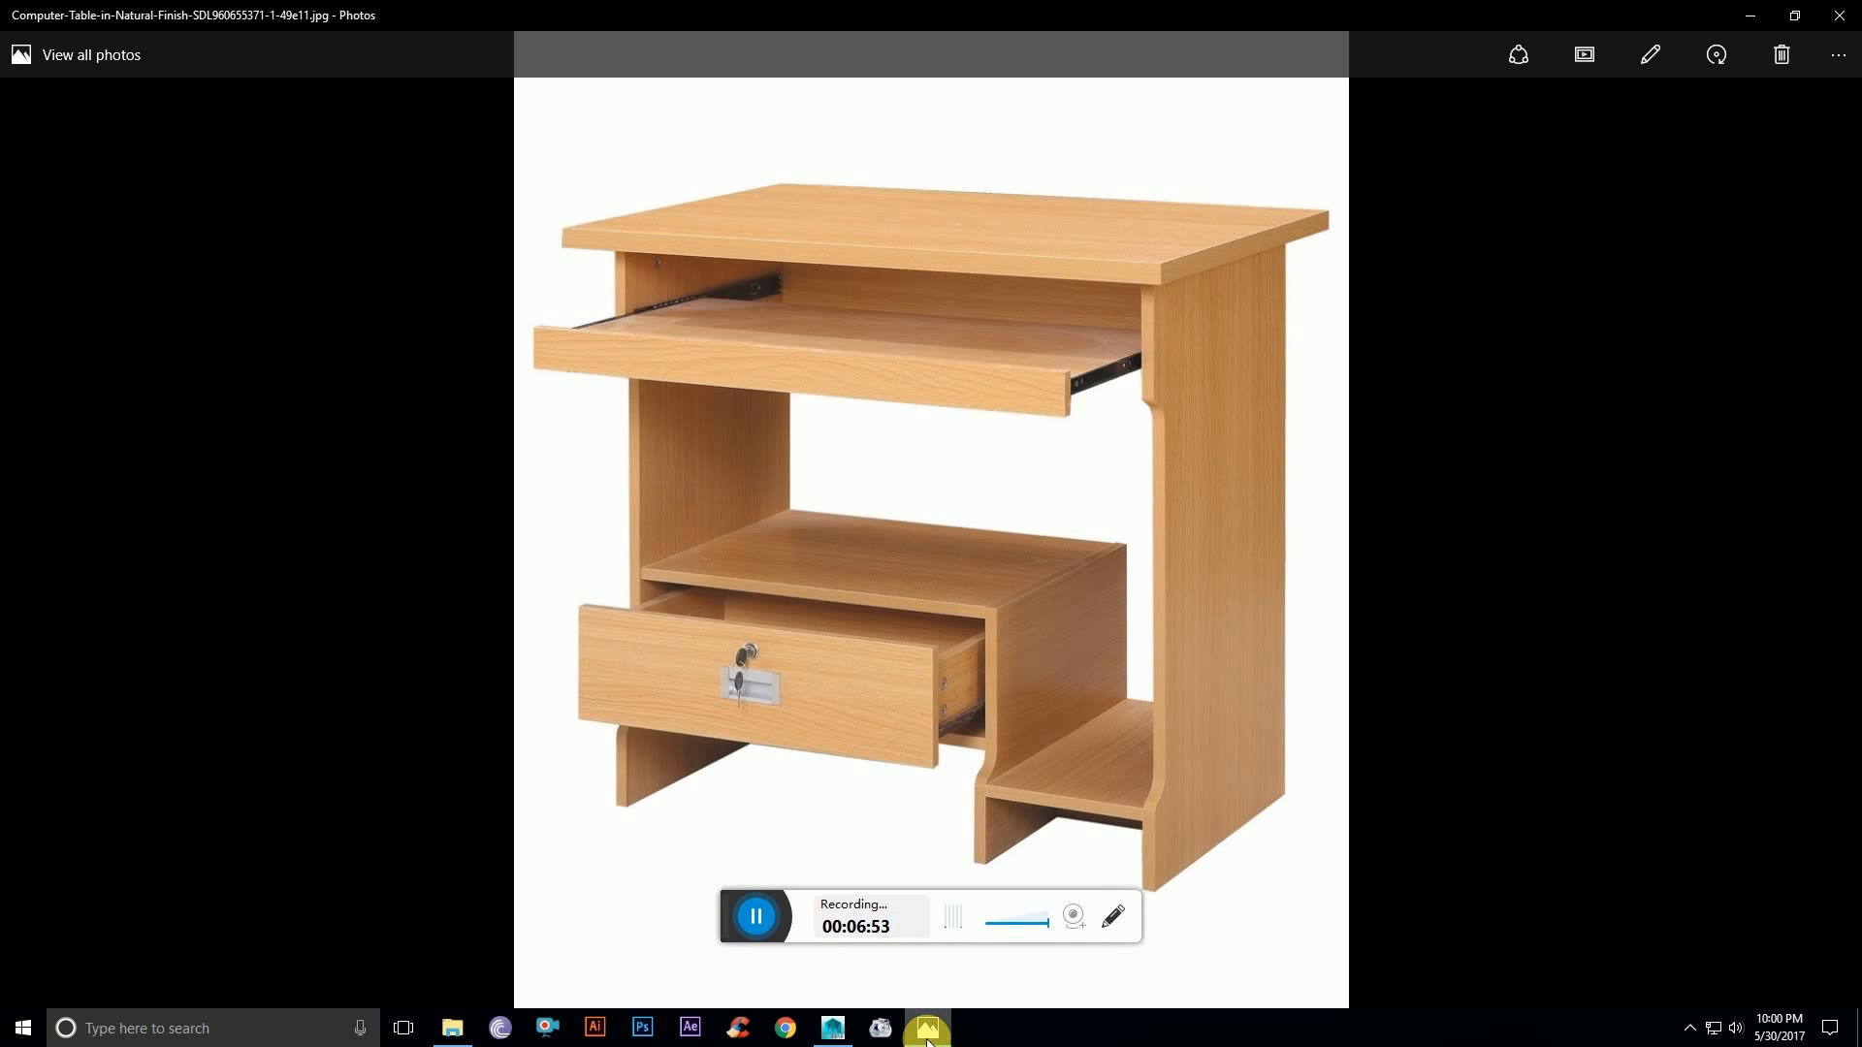
left_click(928, 1032)
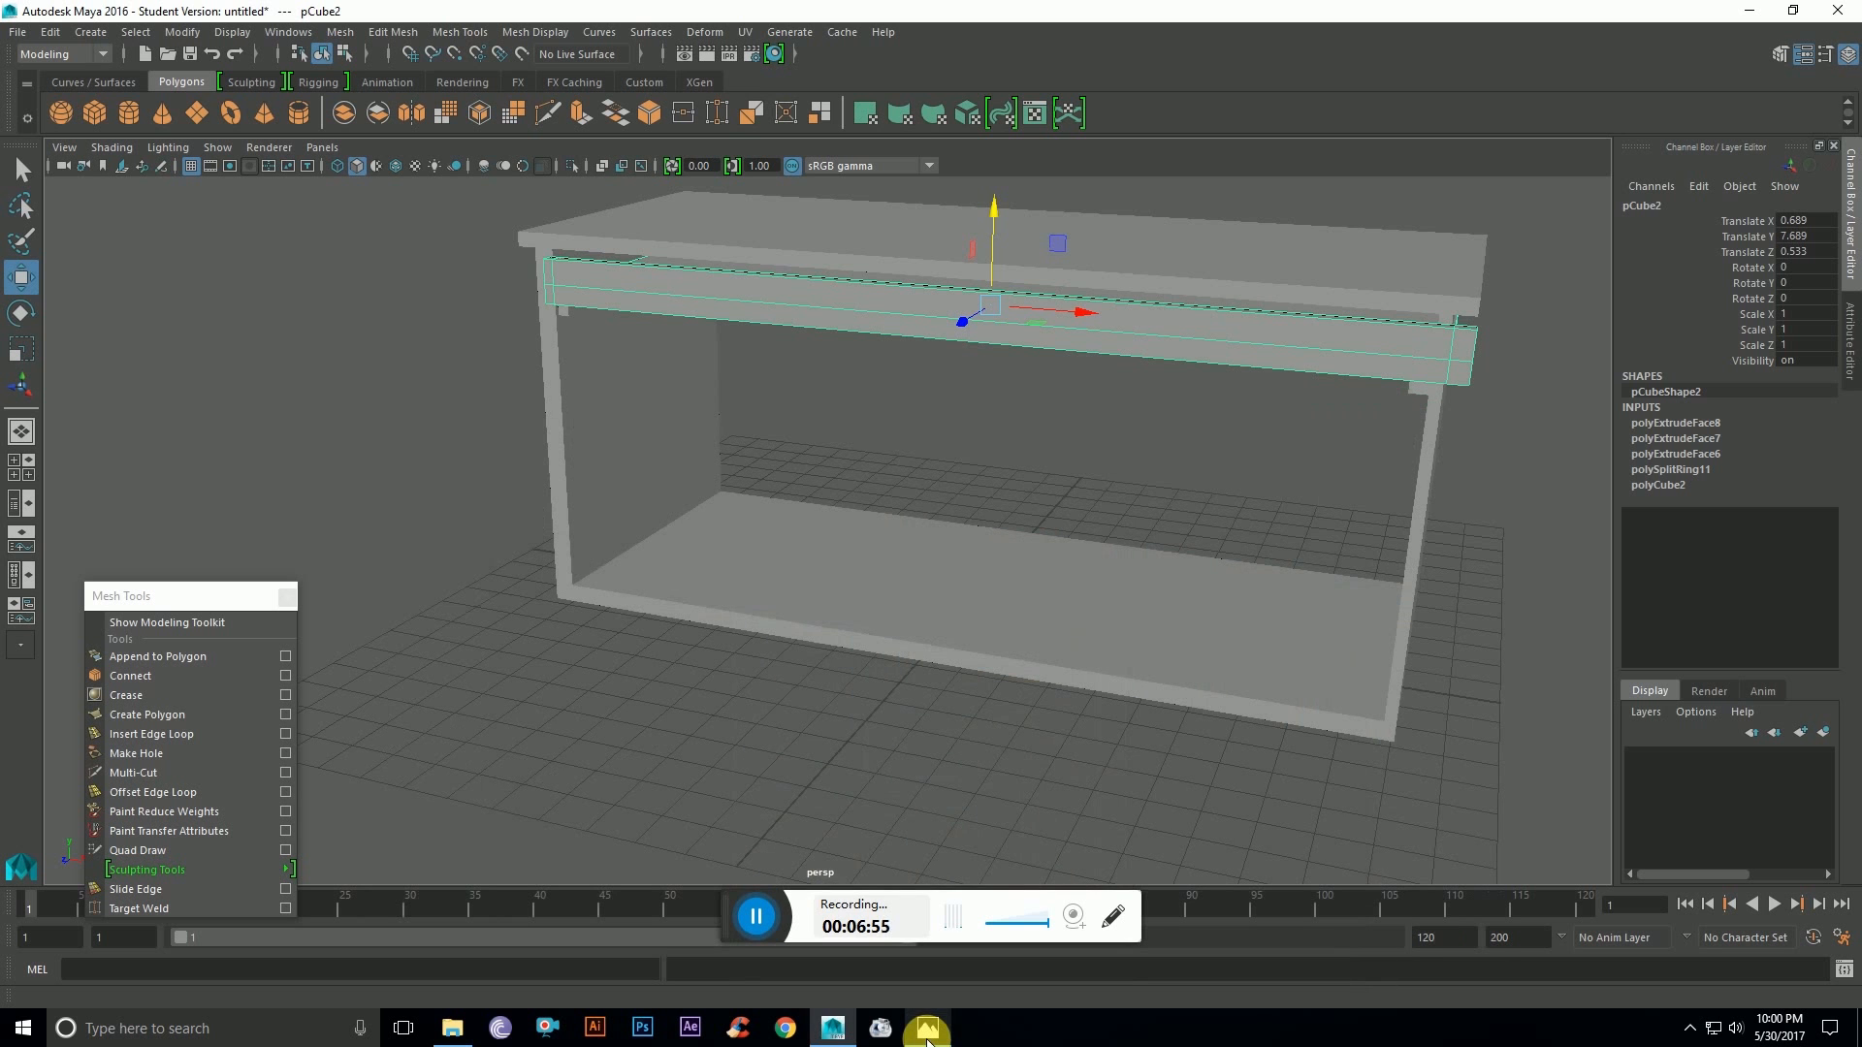
right_click(928, 1032)
left_click(914, 977)
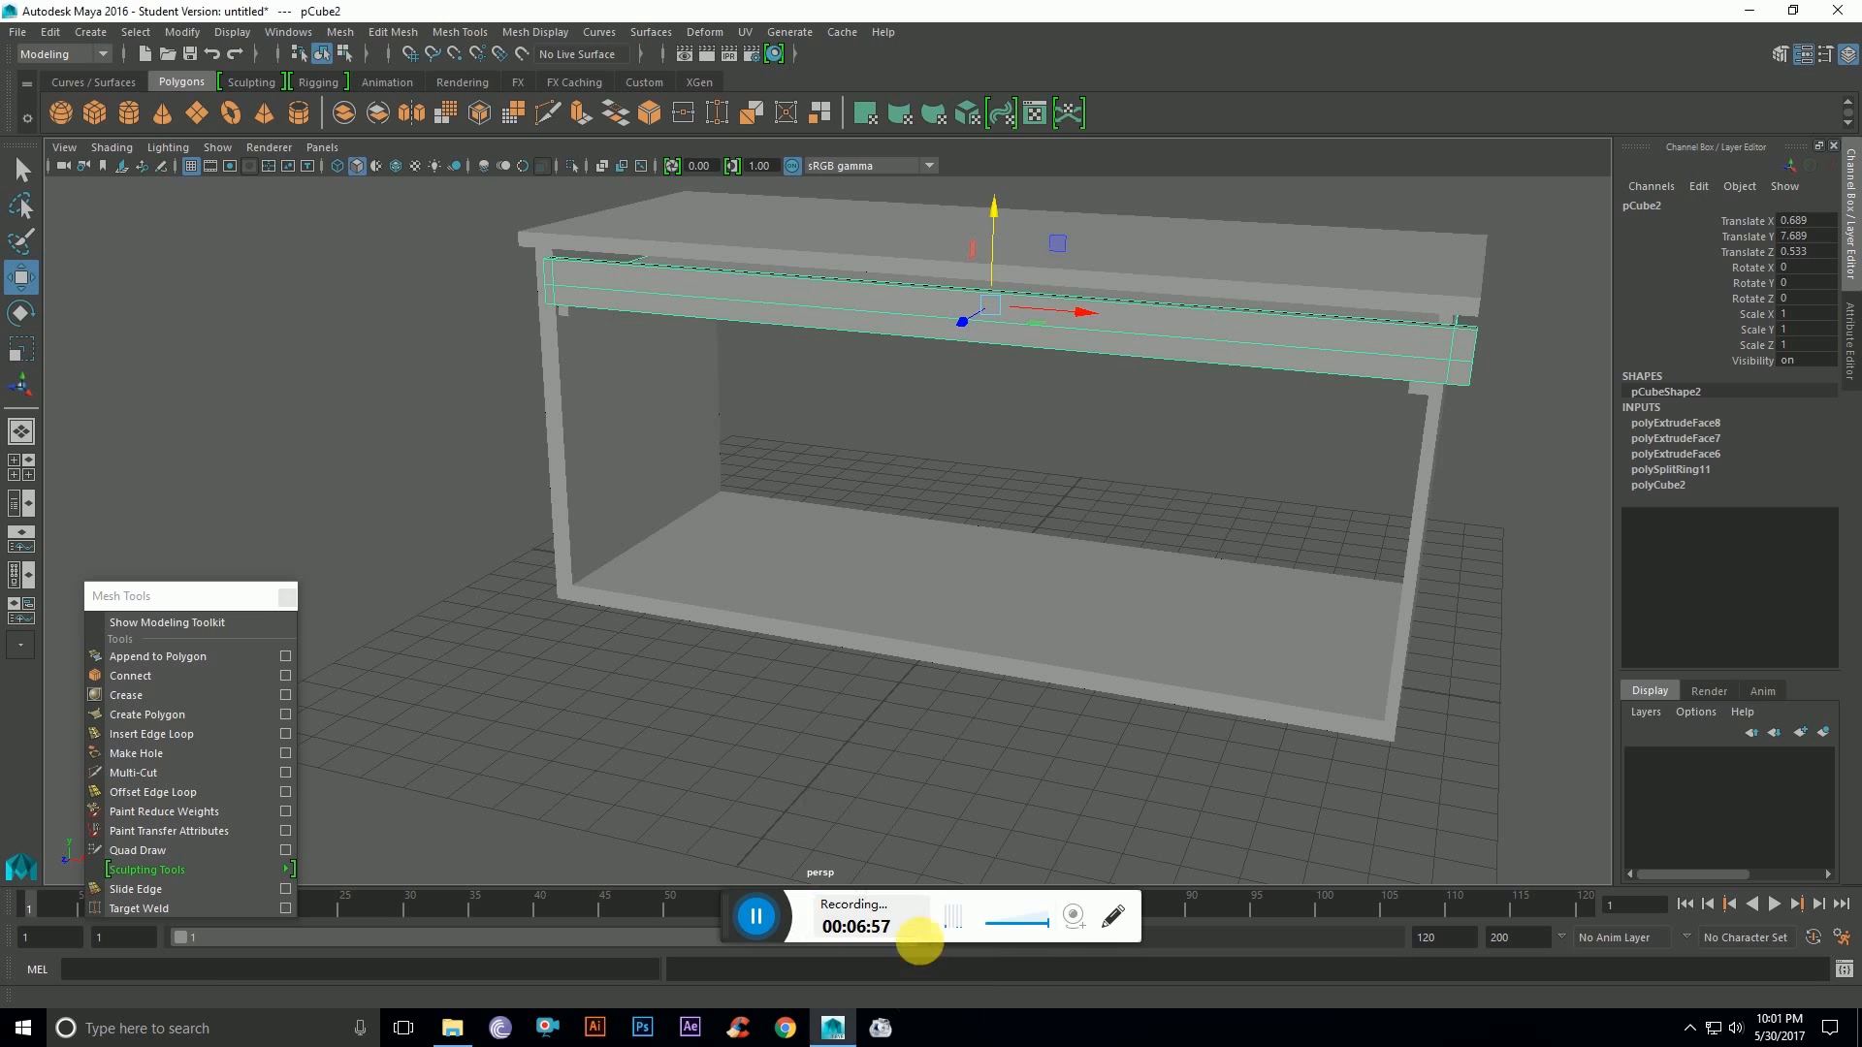
Step: Select the table body and insert two closely spaced edge loops running front to back across the middle of the base board
left_click_drag(819, 652, 748, 694, "alt")
left_click_drag(827, 640, 868, 636, "alt")
middle_click_drag(1018, 485, 948, 514, "alt")
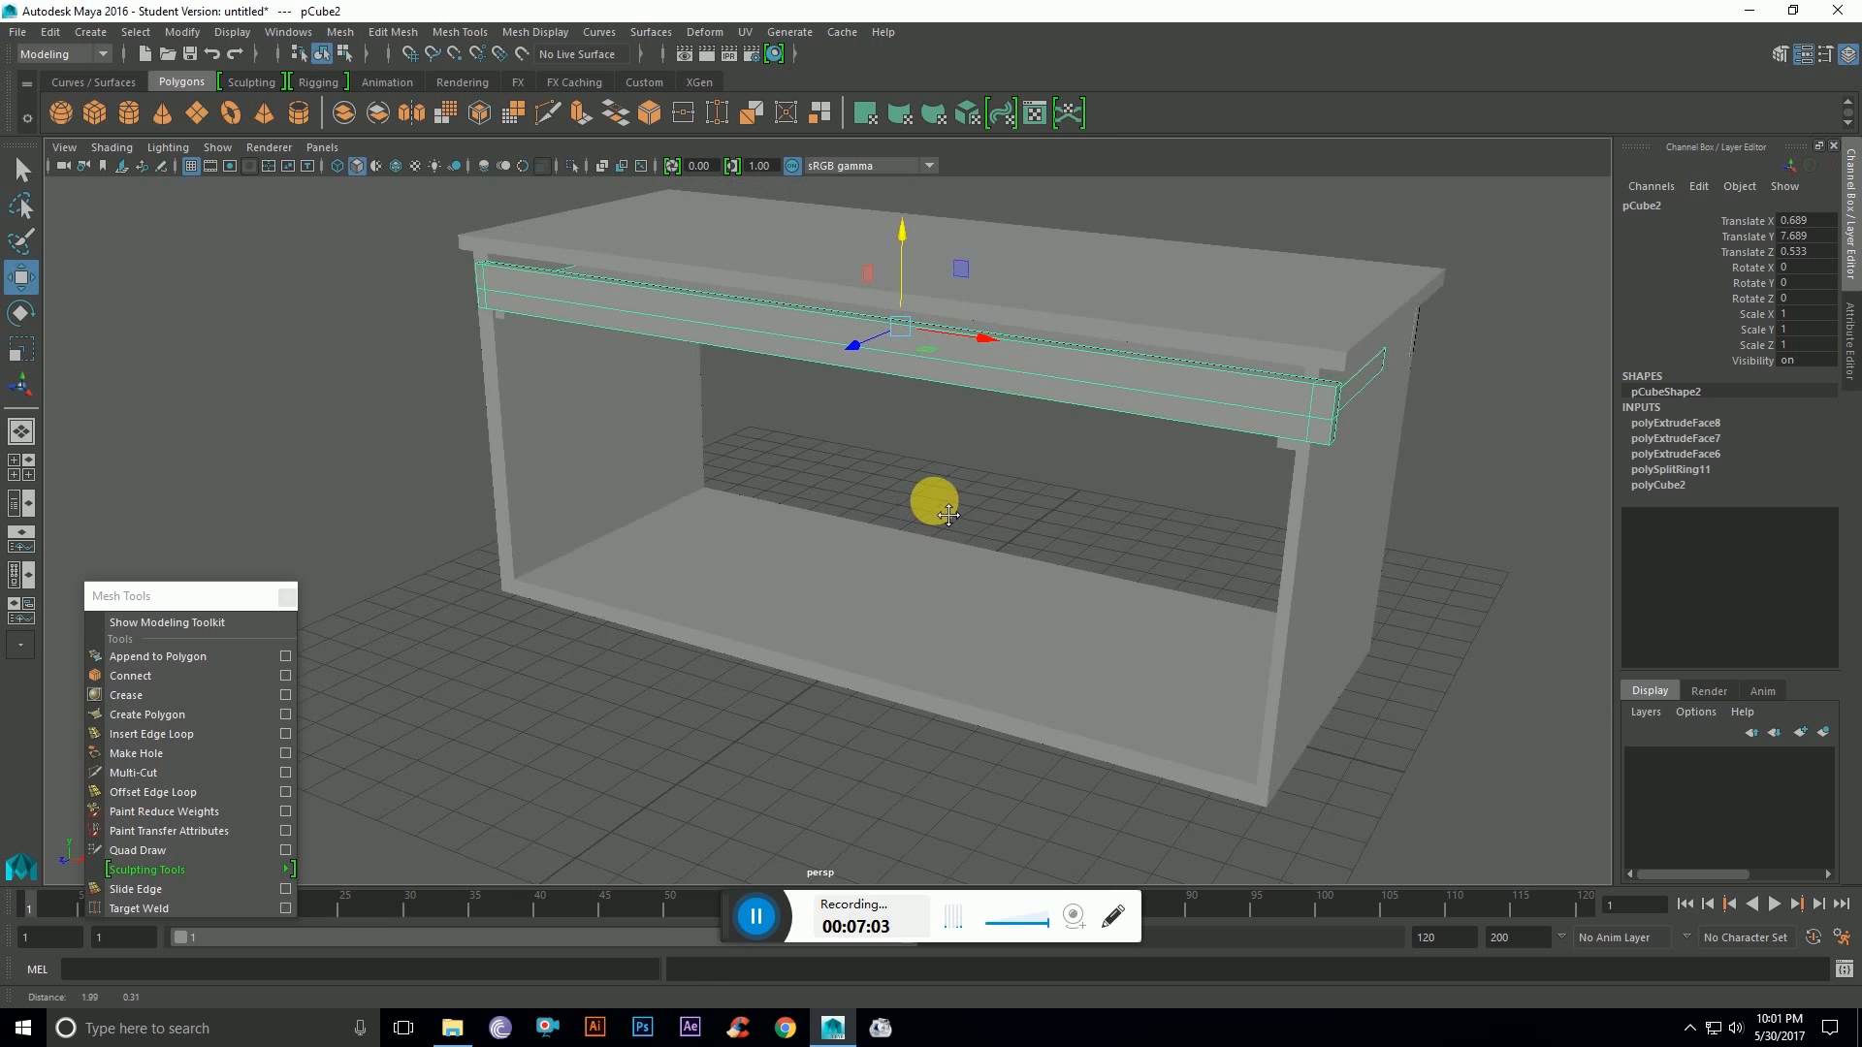
left_click_drag(864, 553, 835, 544, "alt")
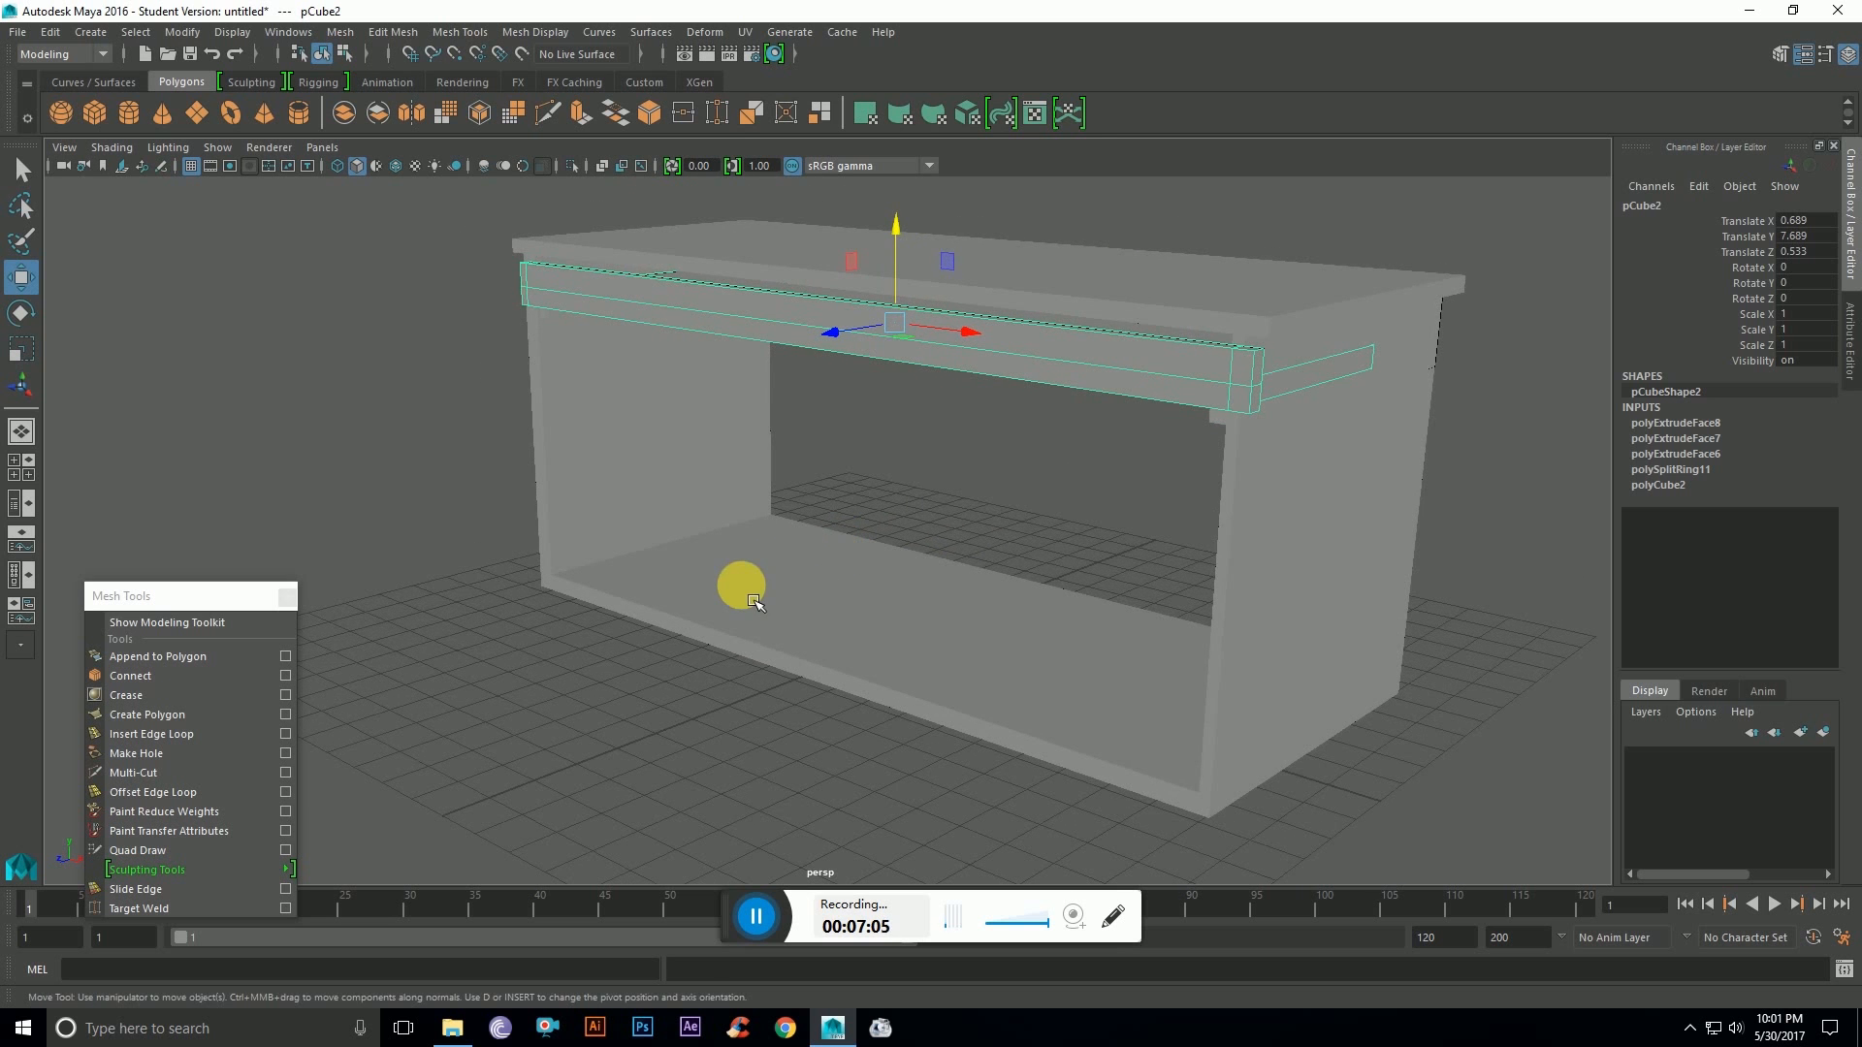
left_click_drag(741, 600, 740, 610, "alt")
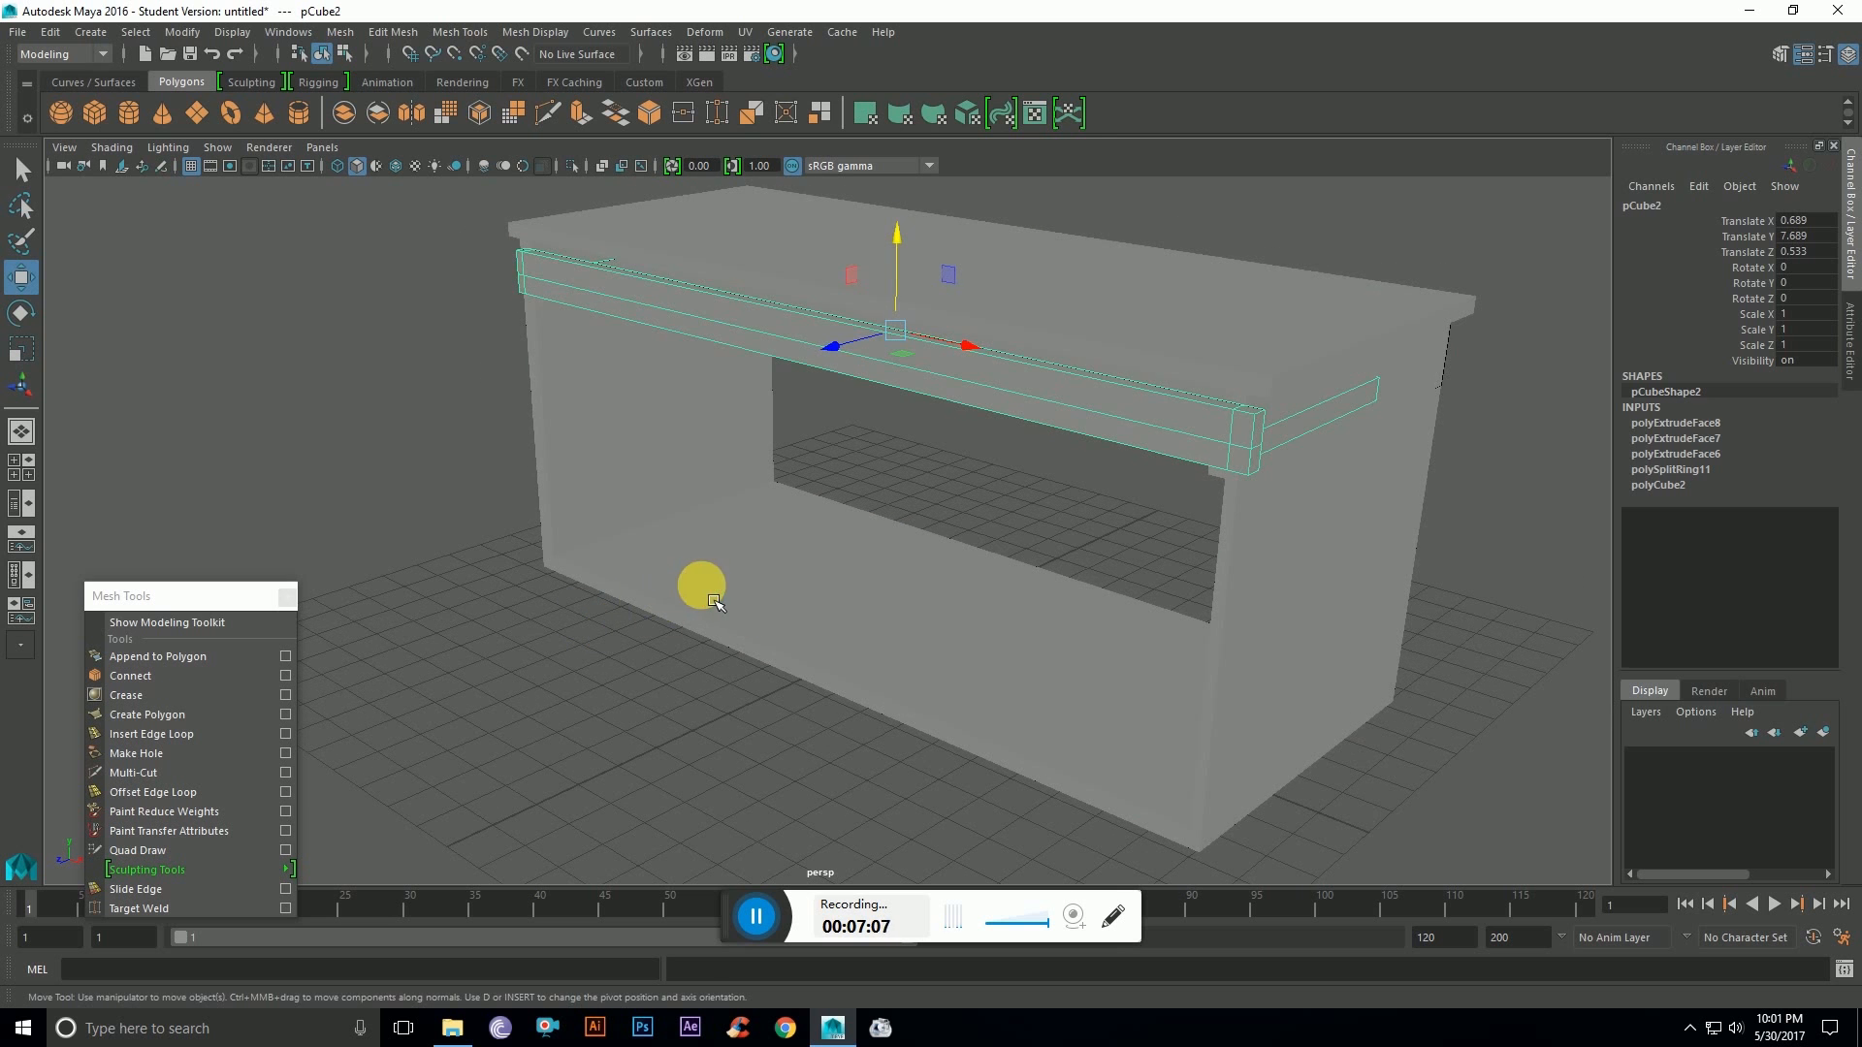
left_click(715, 602)
key("f")
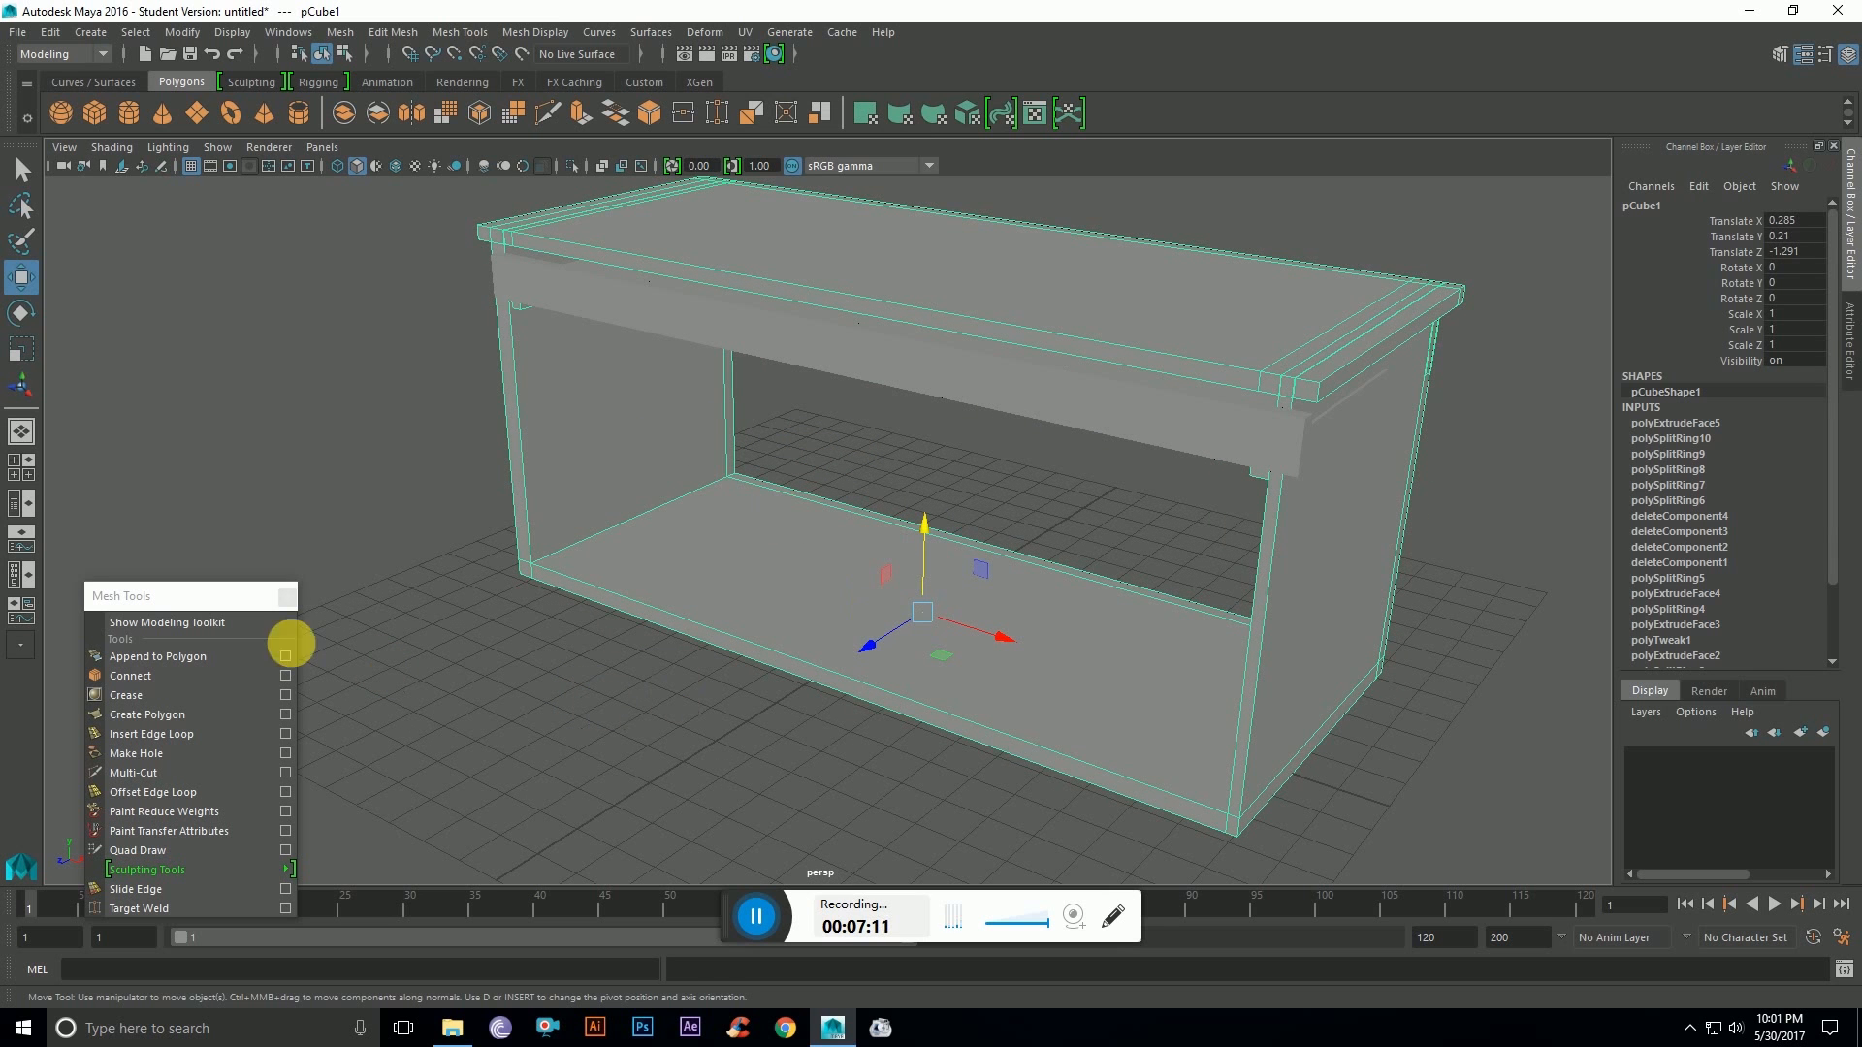
left_click(152, 734)
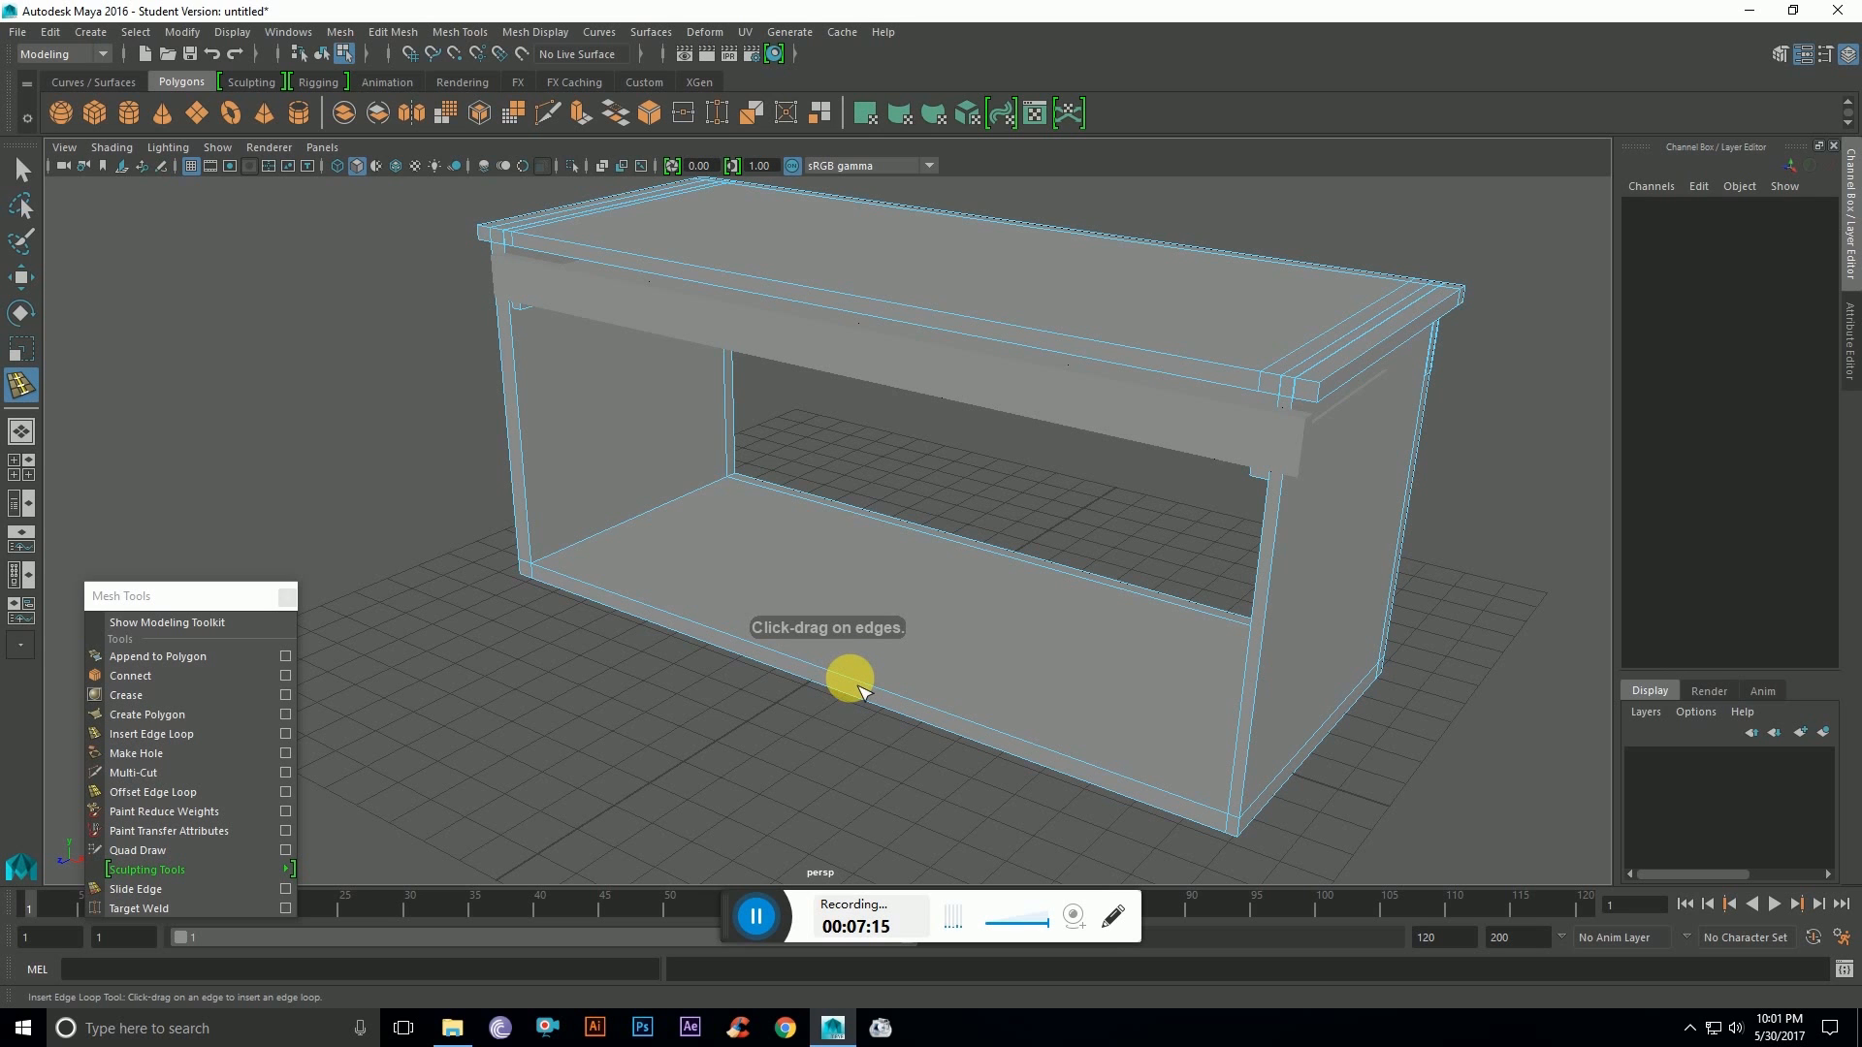
left_click(850, 683)
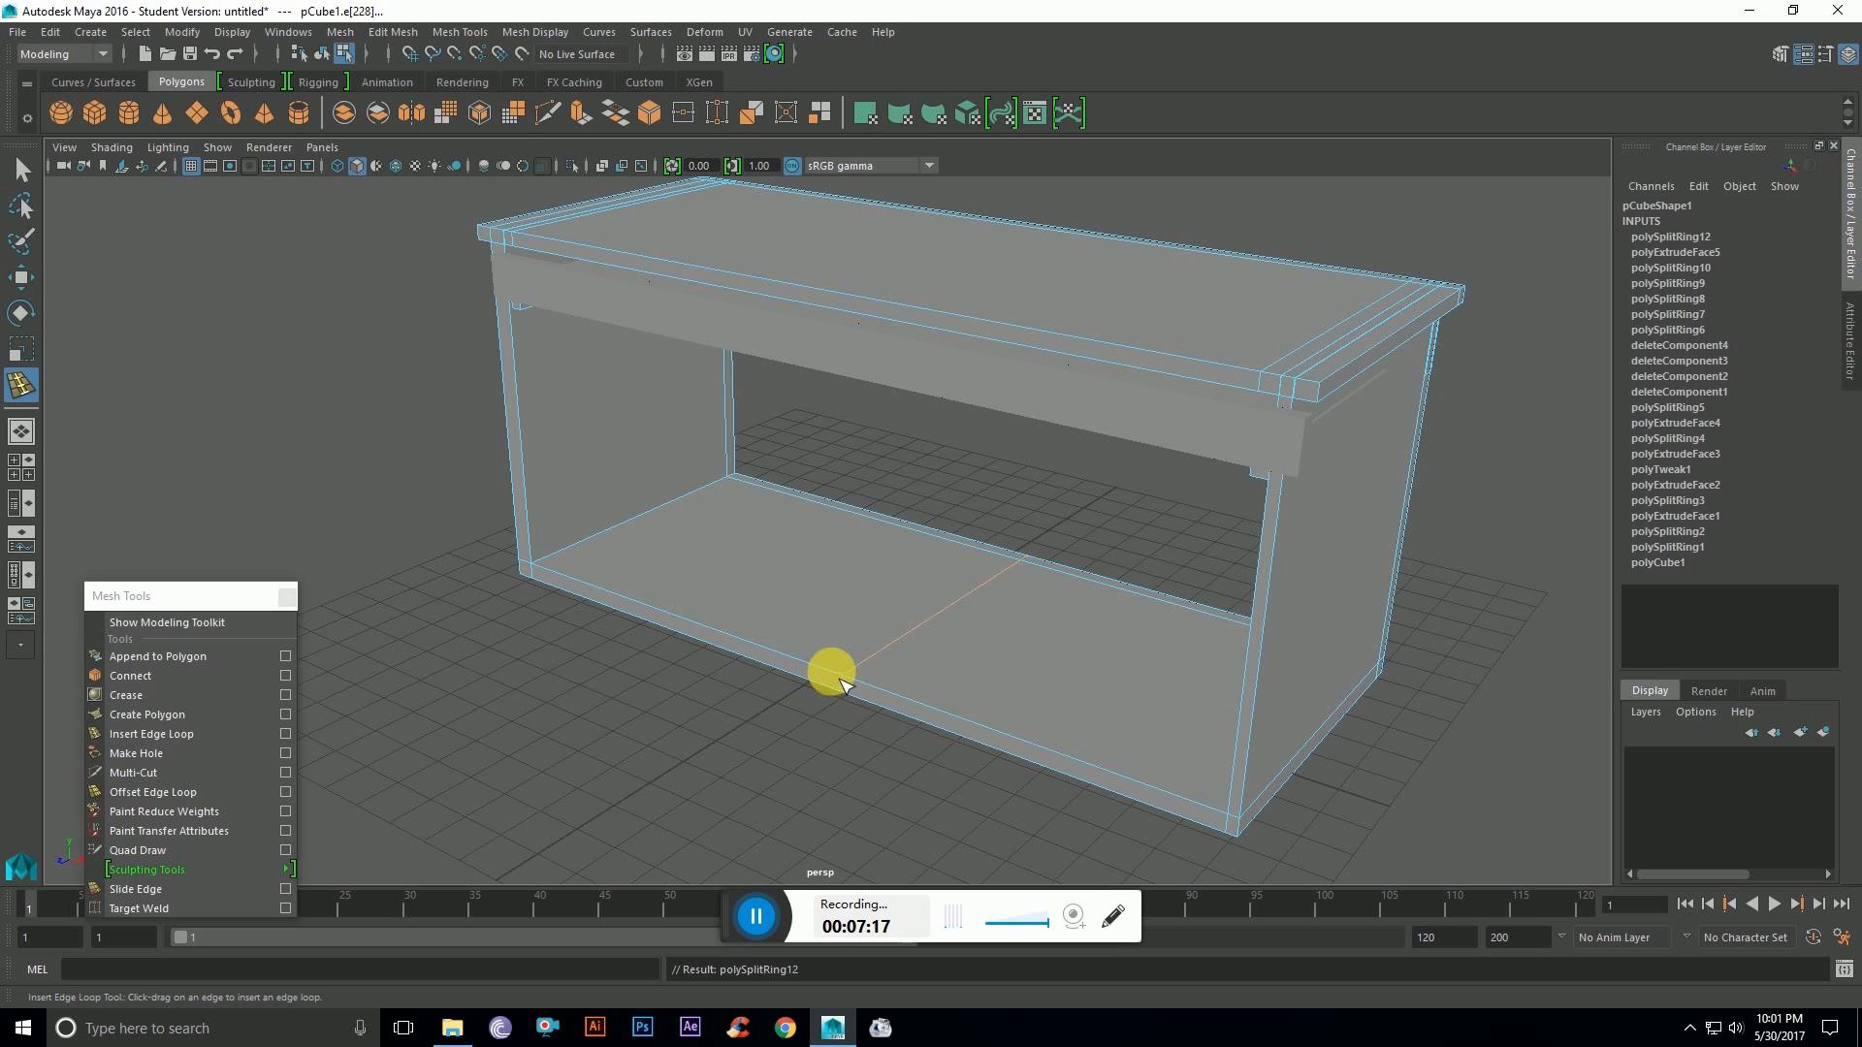
left_click(840, 682)
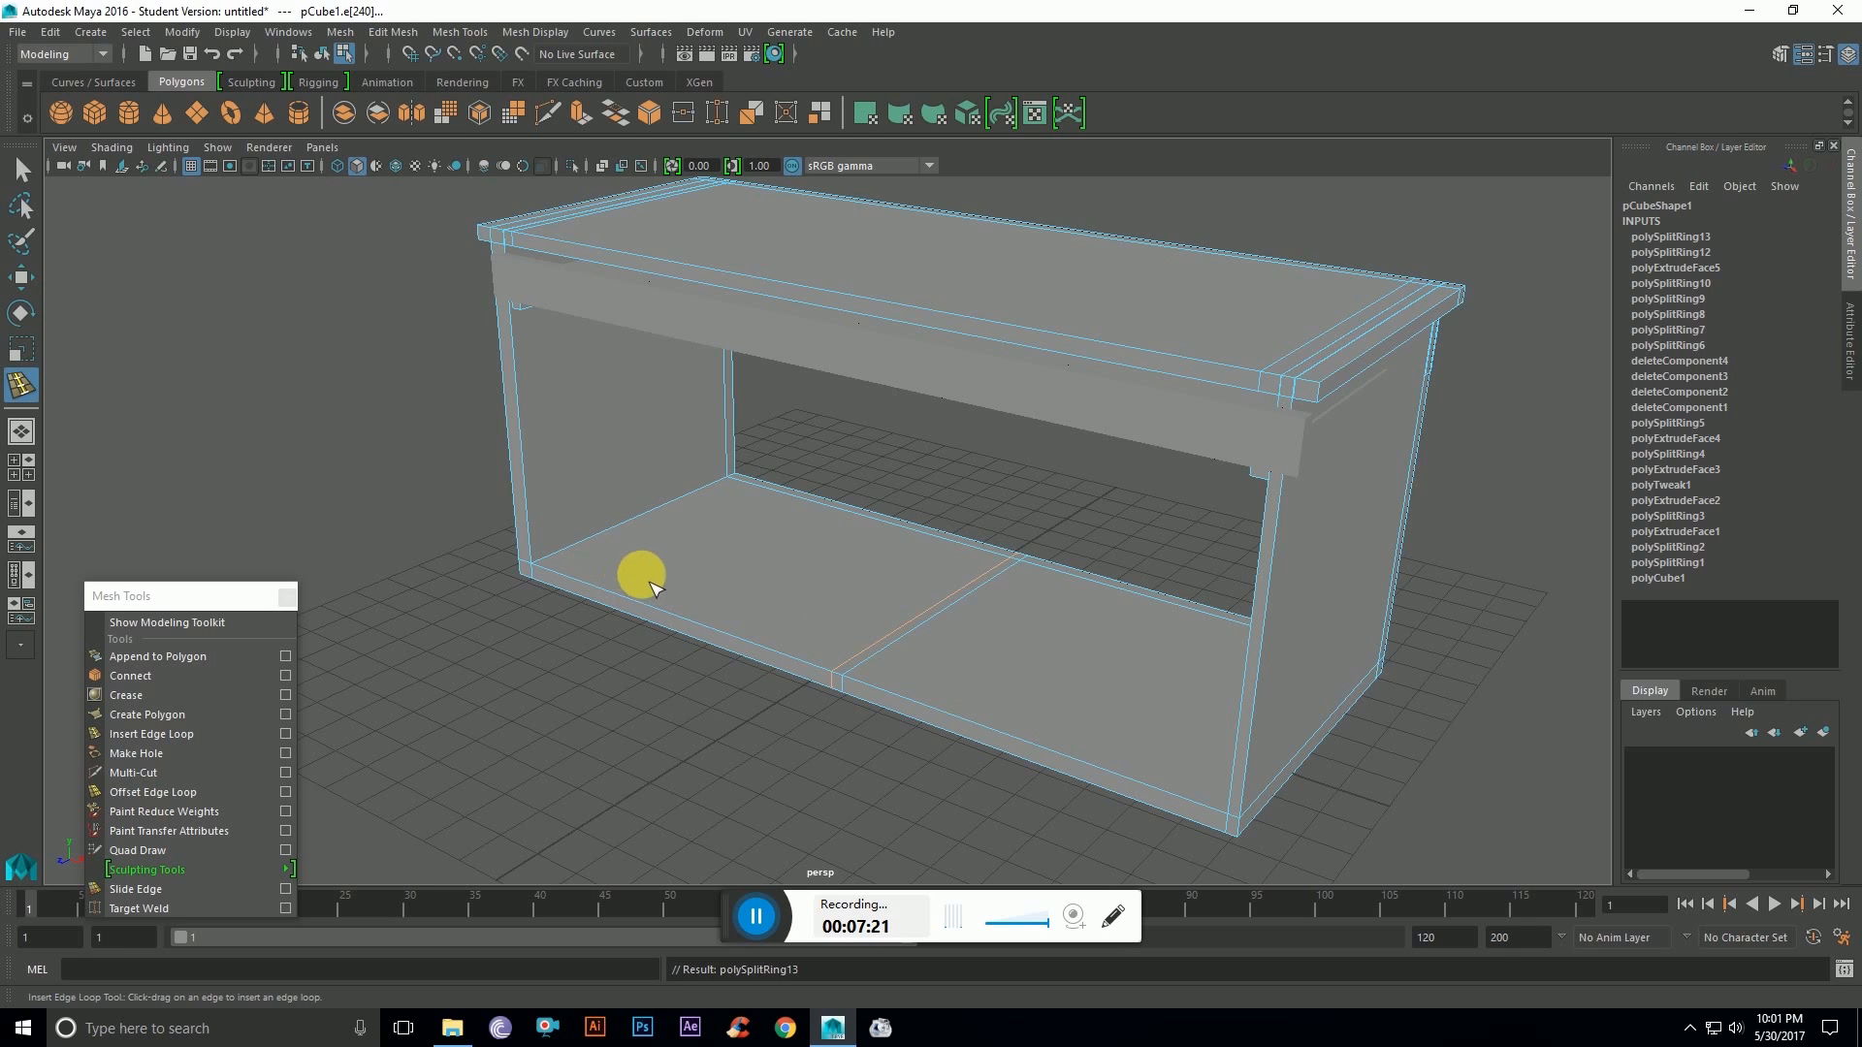
Step: Try to extrude the narrow strip across the middle of the base board up about 0.35 units, and undo the height
key("w")
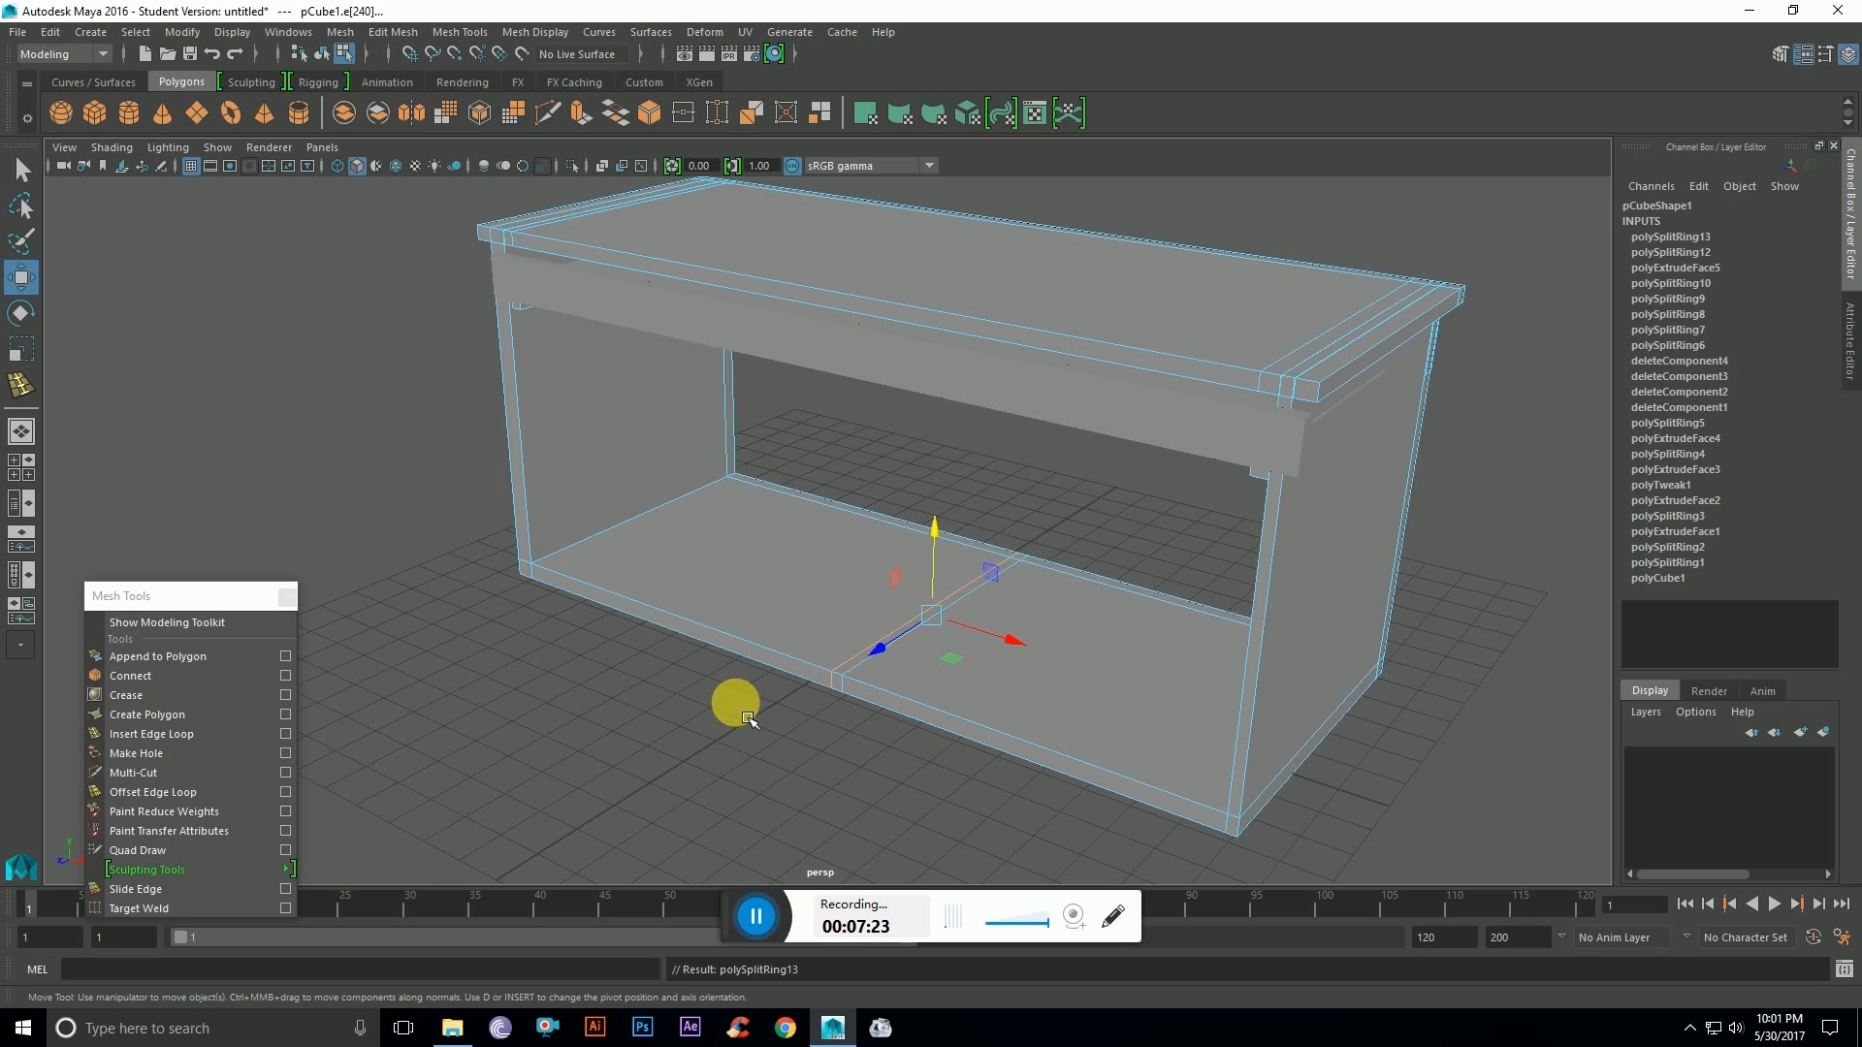
right_click_drag(755, 753, 737, 548)
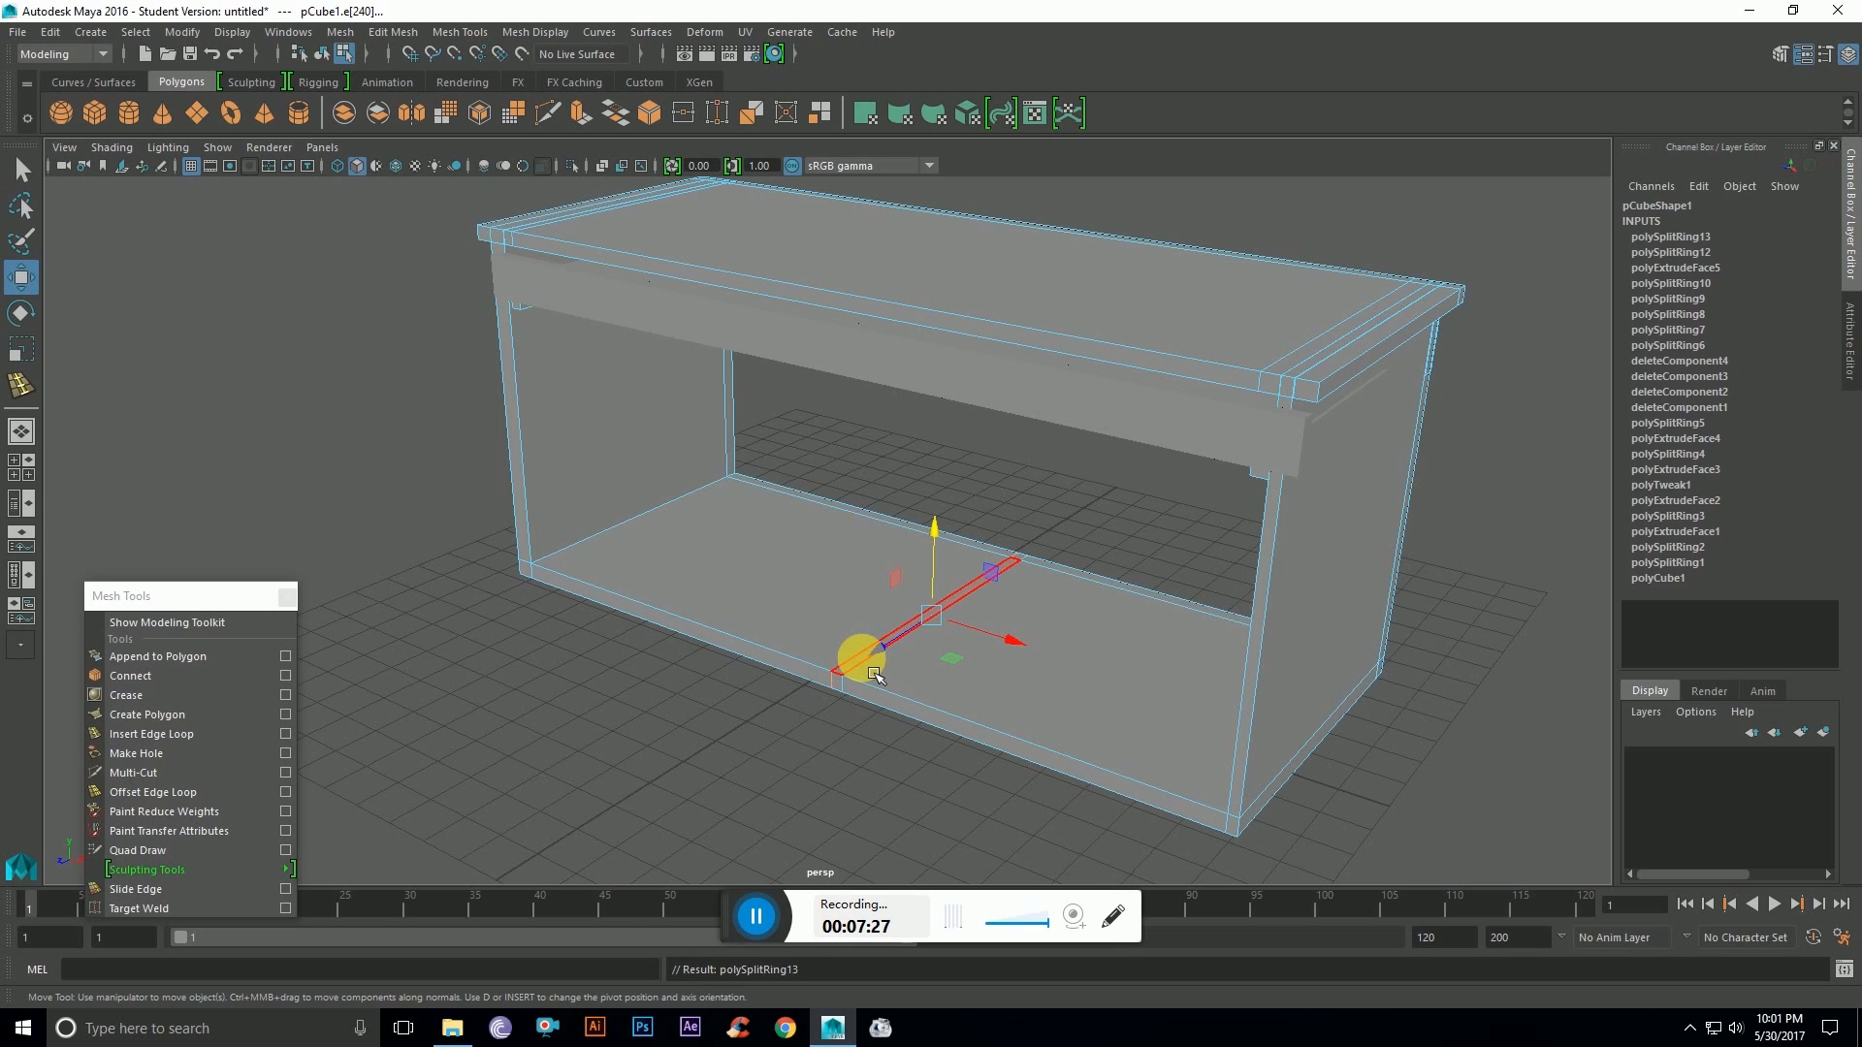
key("ctrl+e")
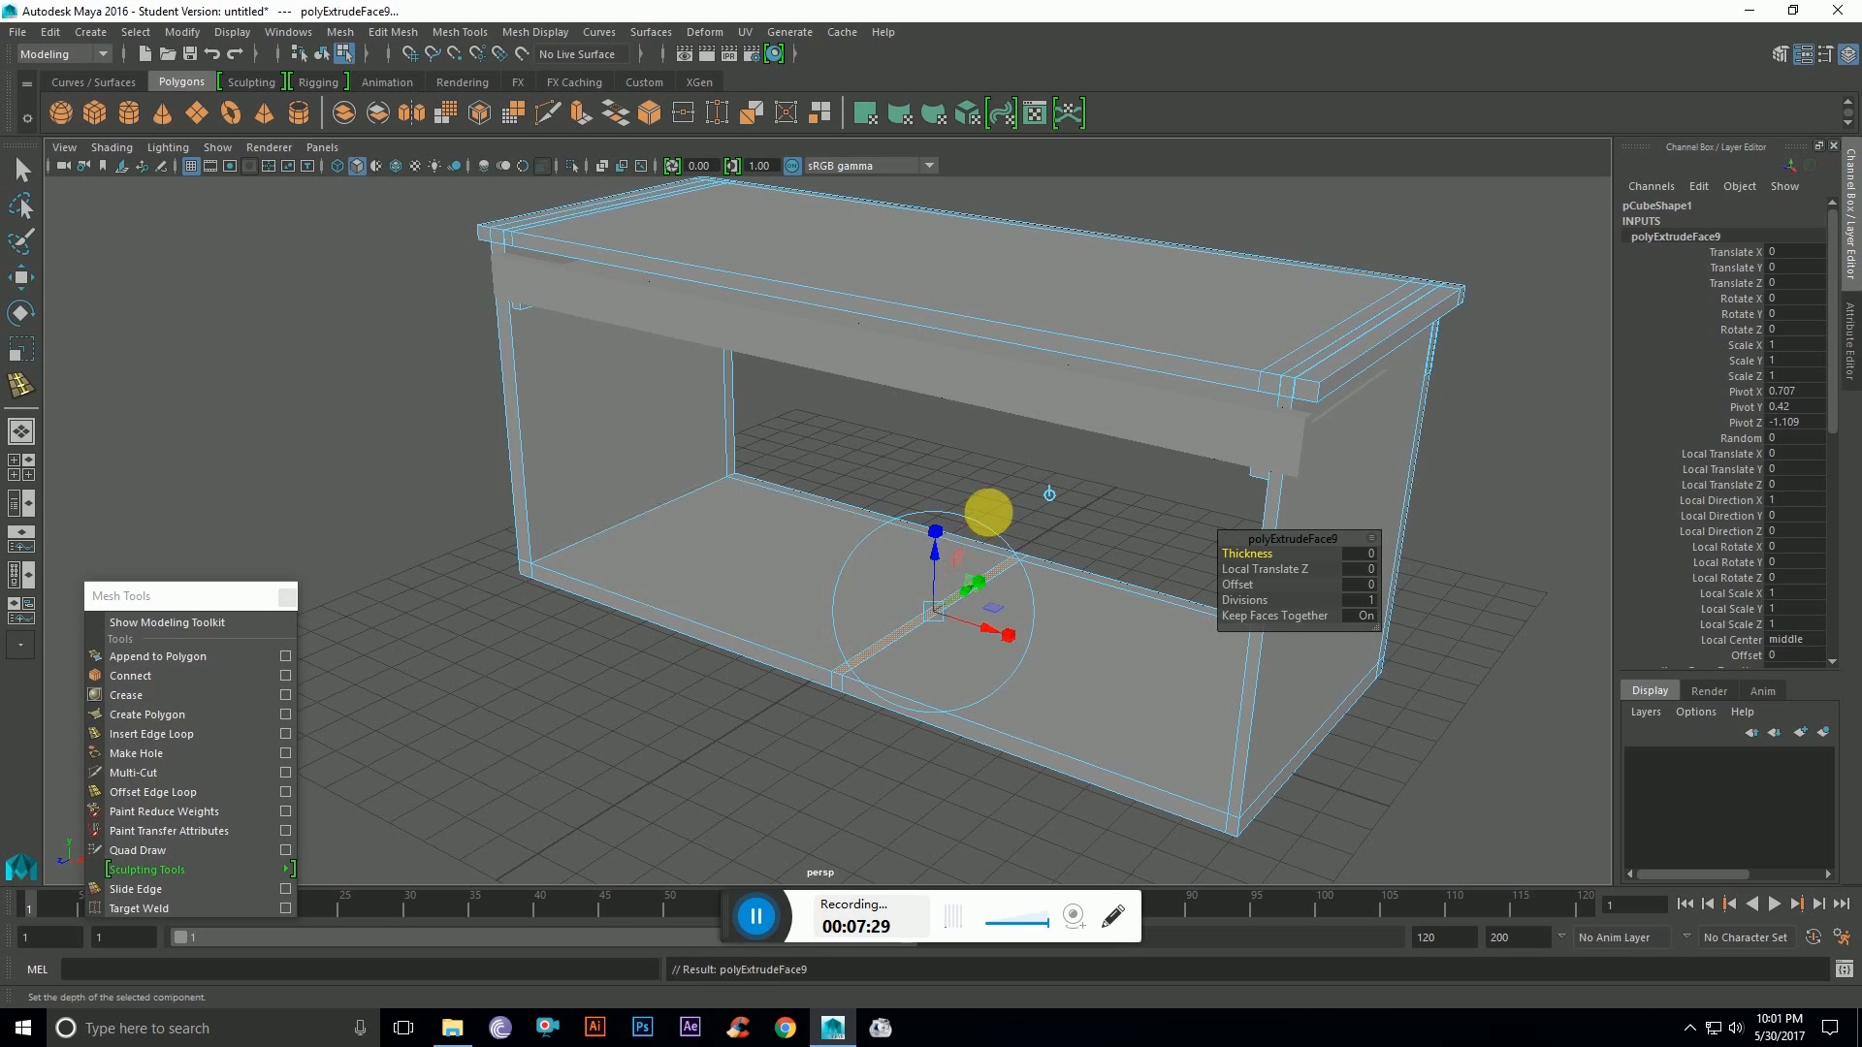
left_click_drag(935, 553, 947, 563)
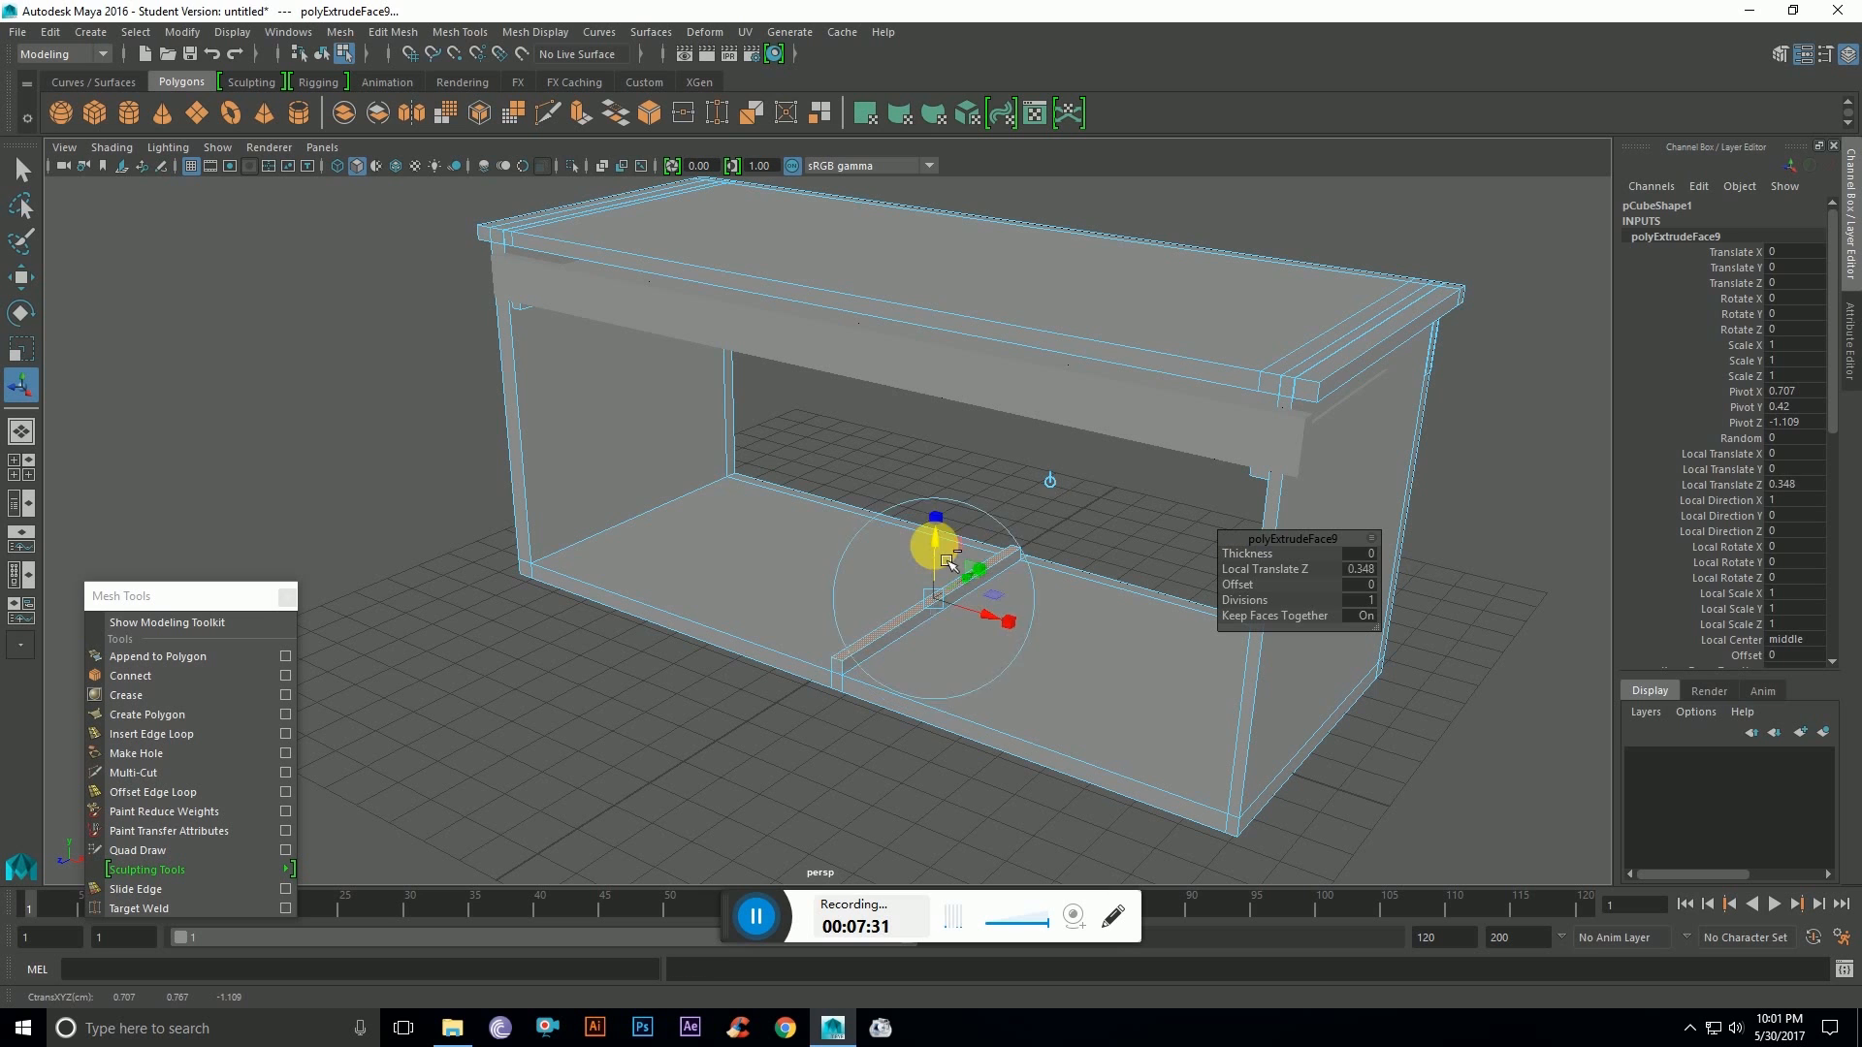
key("ctrl+z")
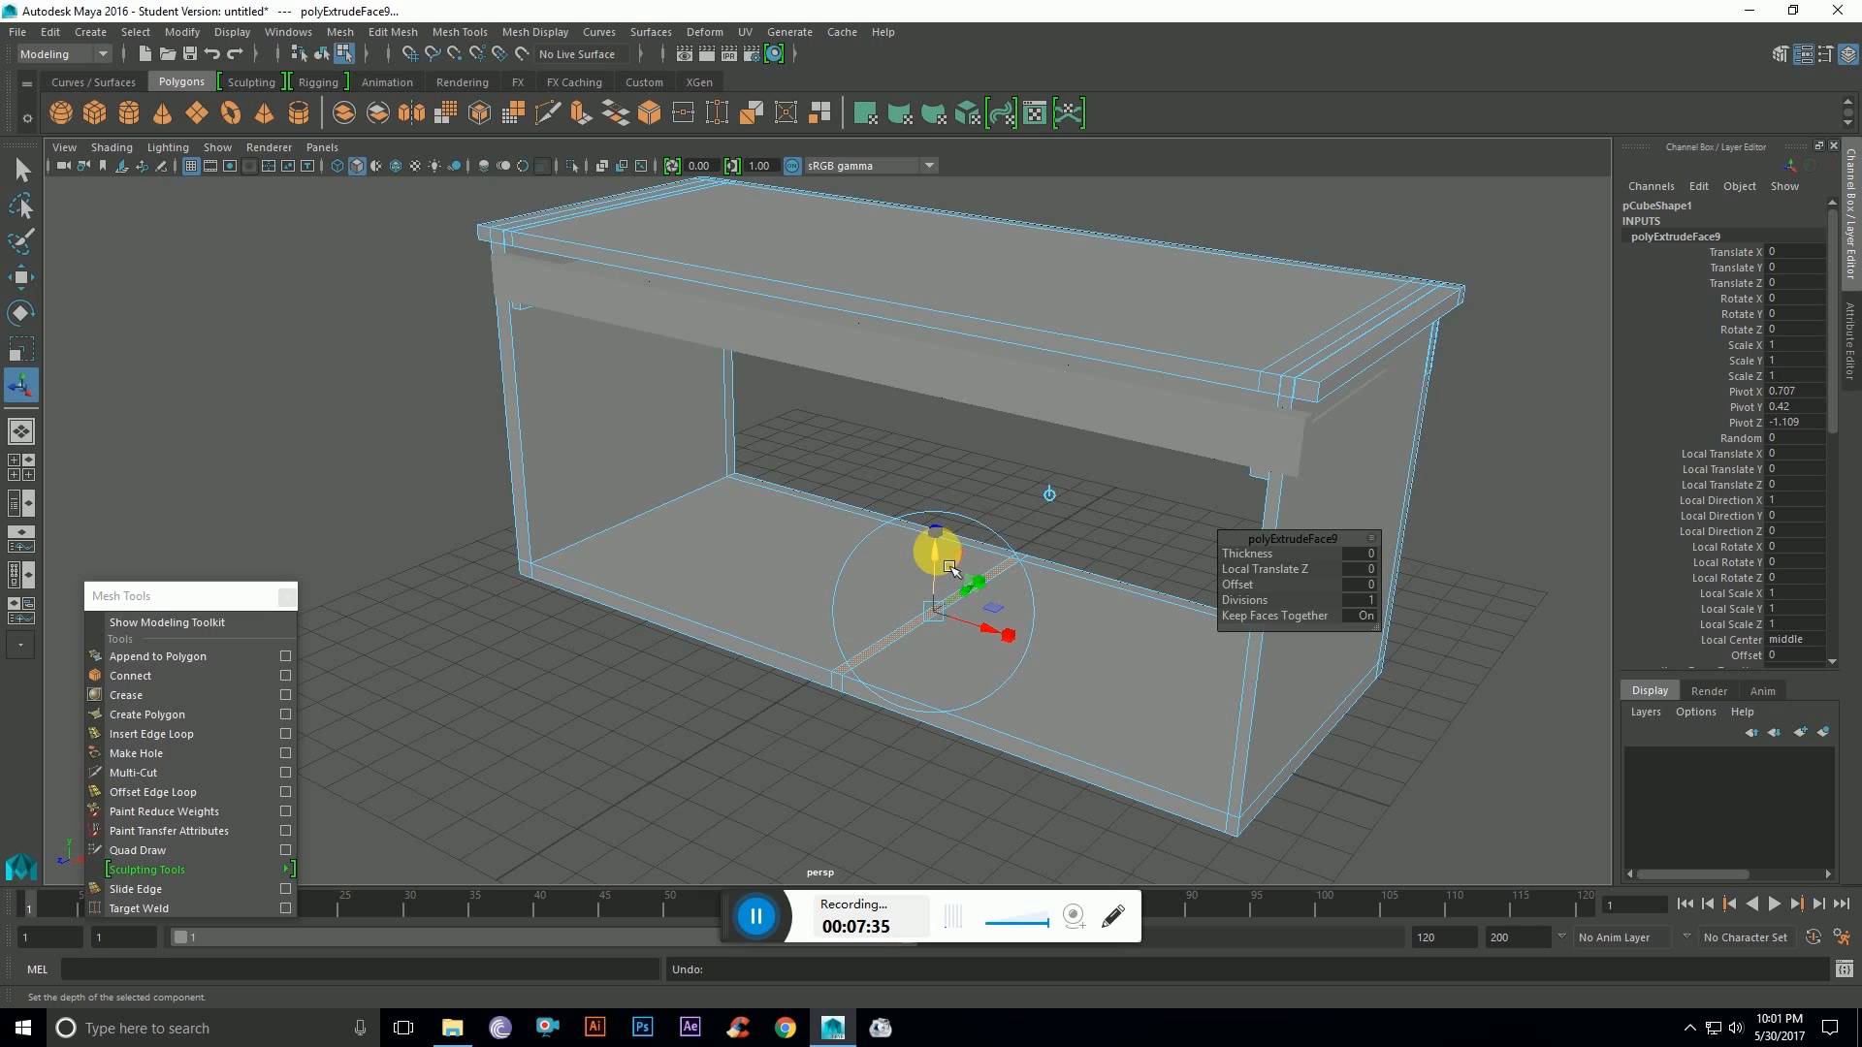
Step: Insert two closely spaced edge loops running lengthwise along the table body, close to the rear edge of the base board
left_click(145, 734)
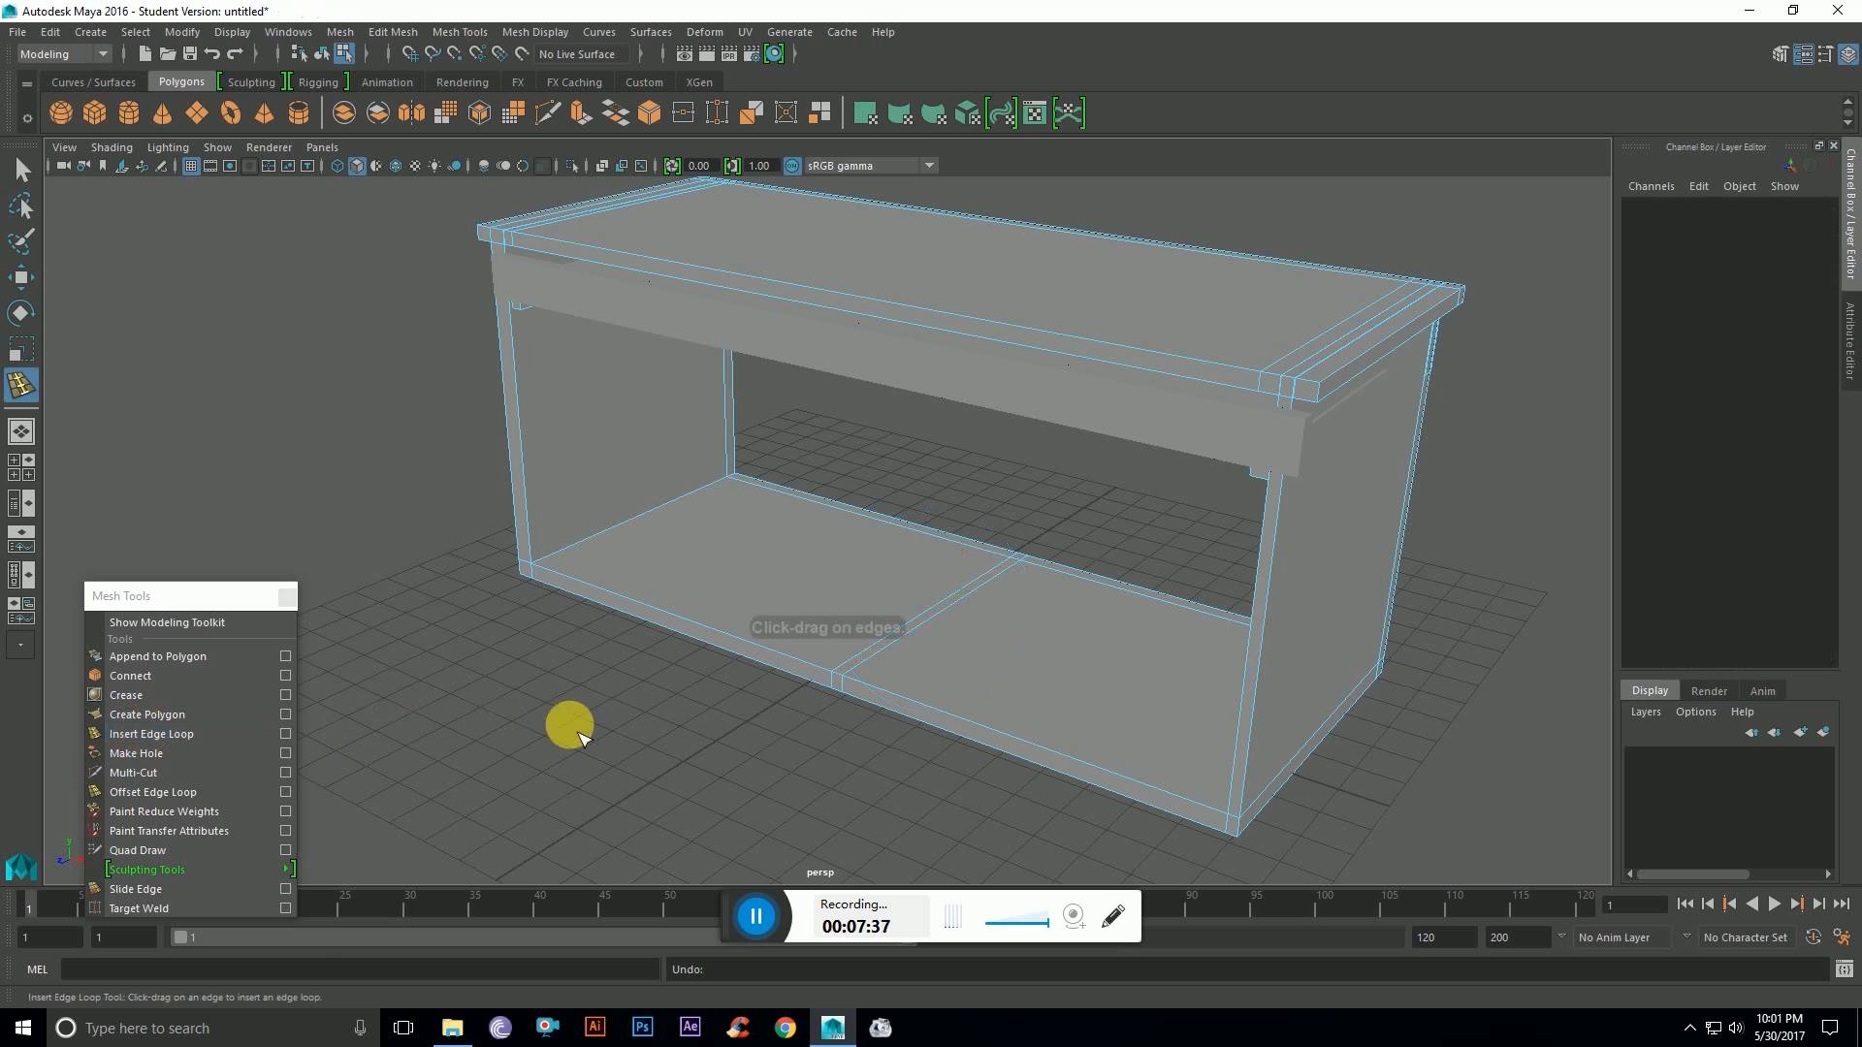
left_click_drag(898, 633, 860, 643, "alt")
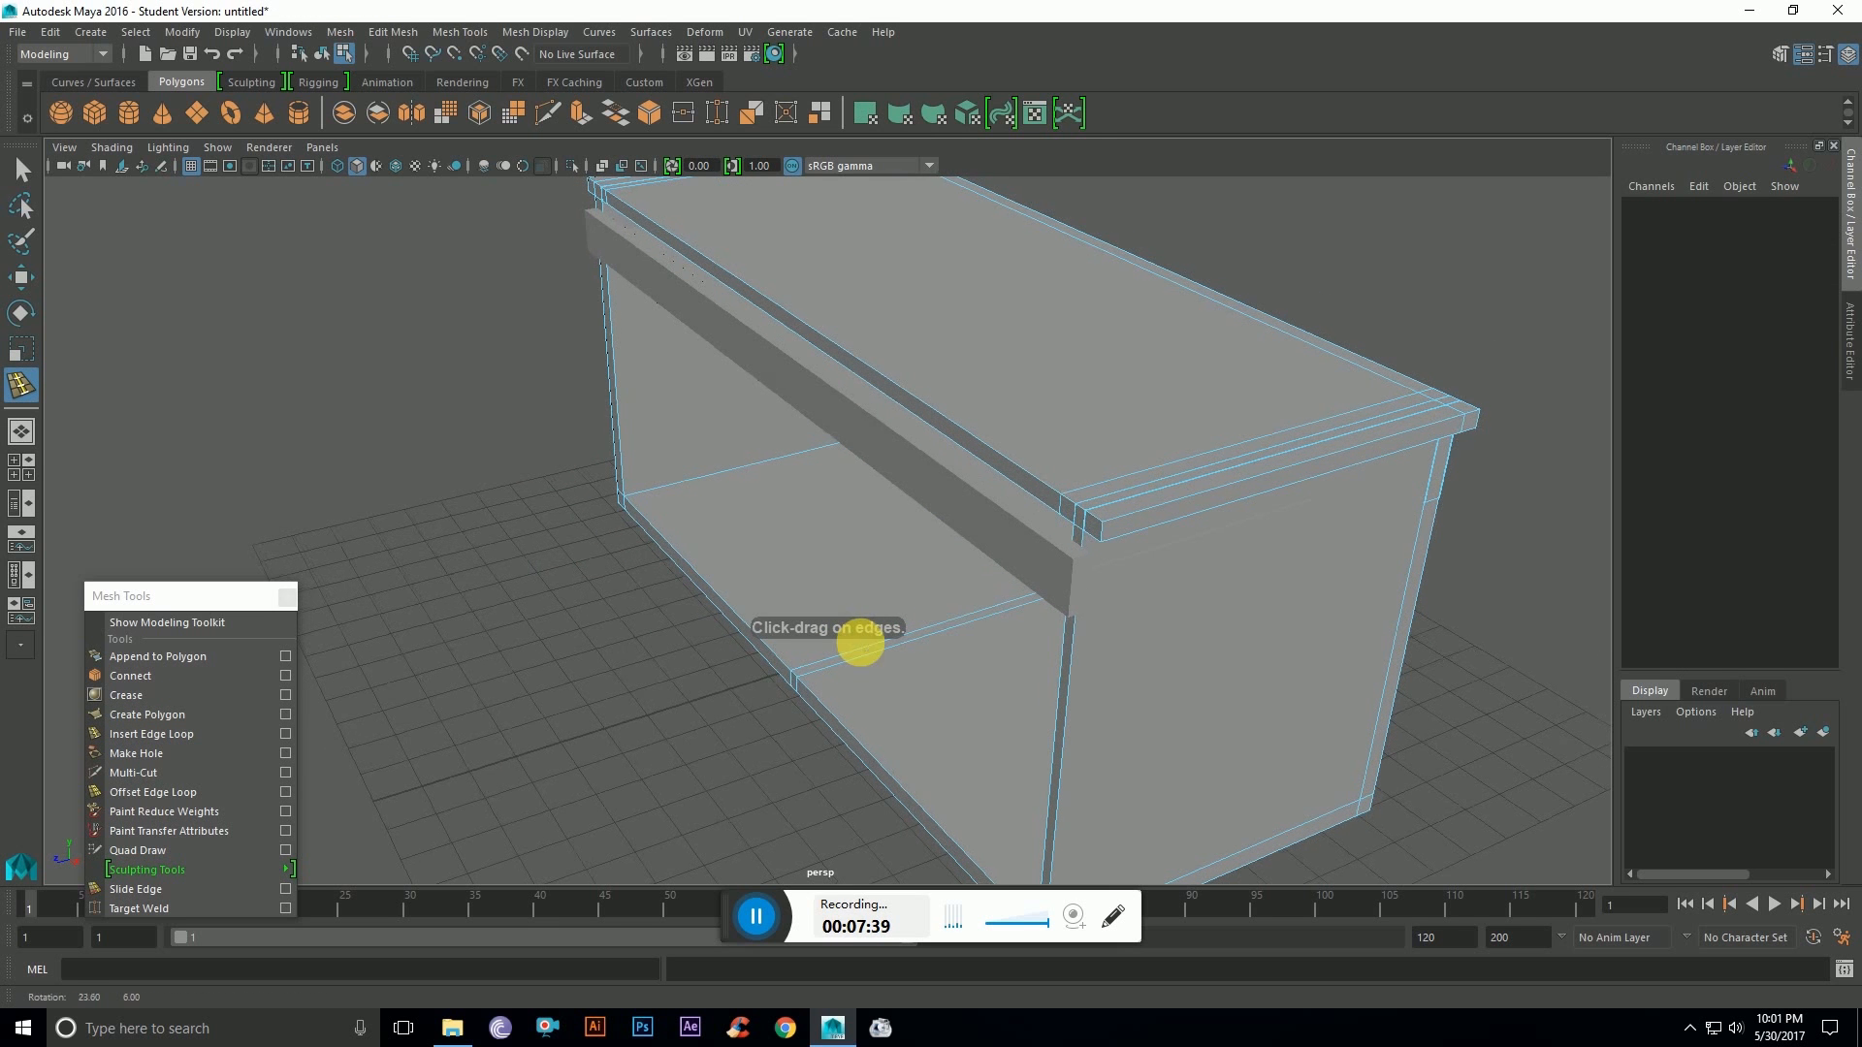
left_click(1026, 622)
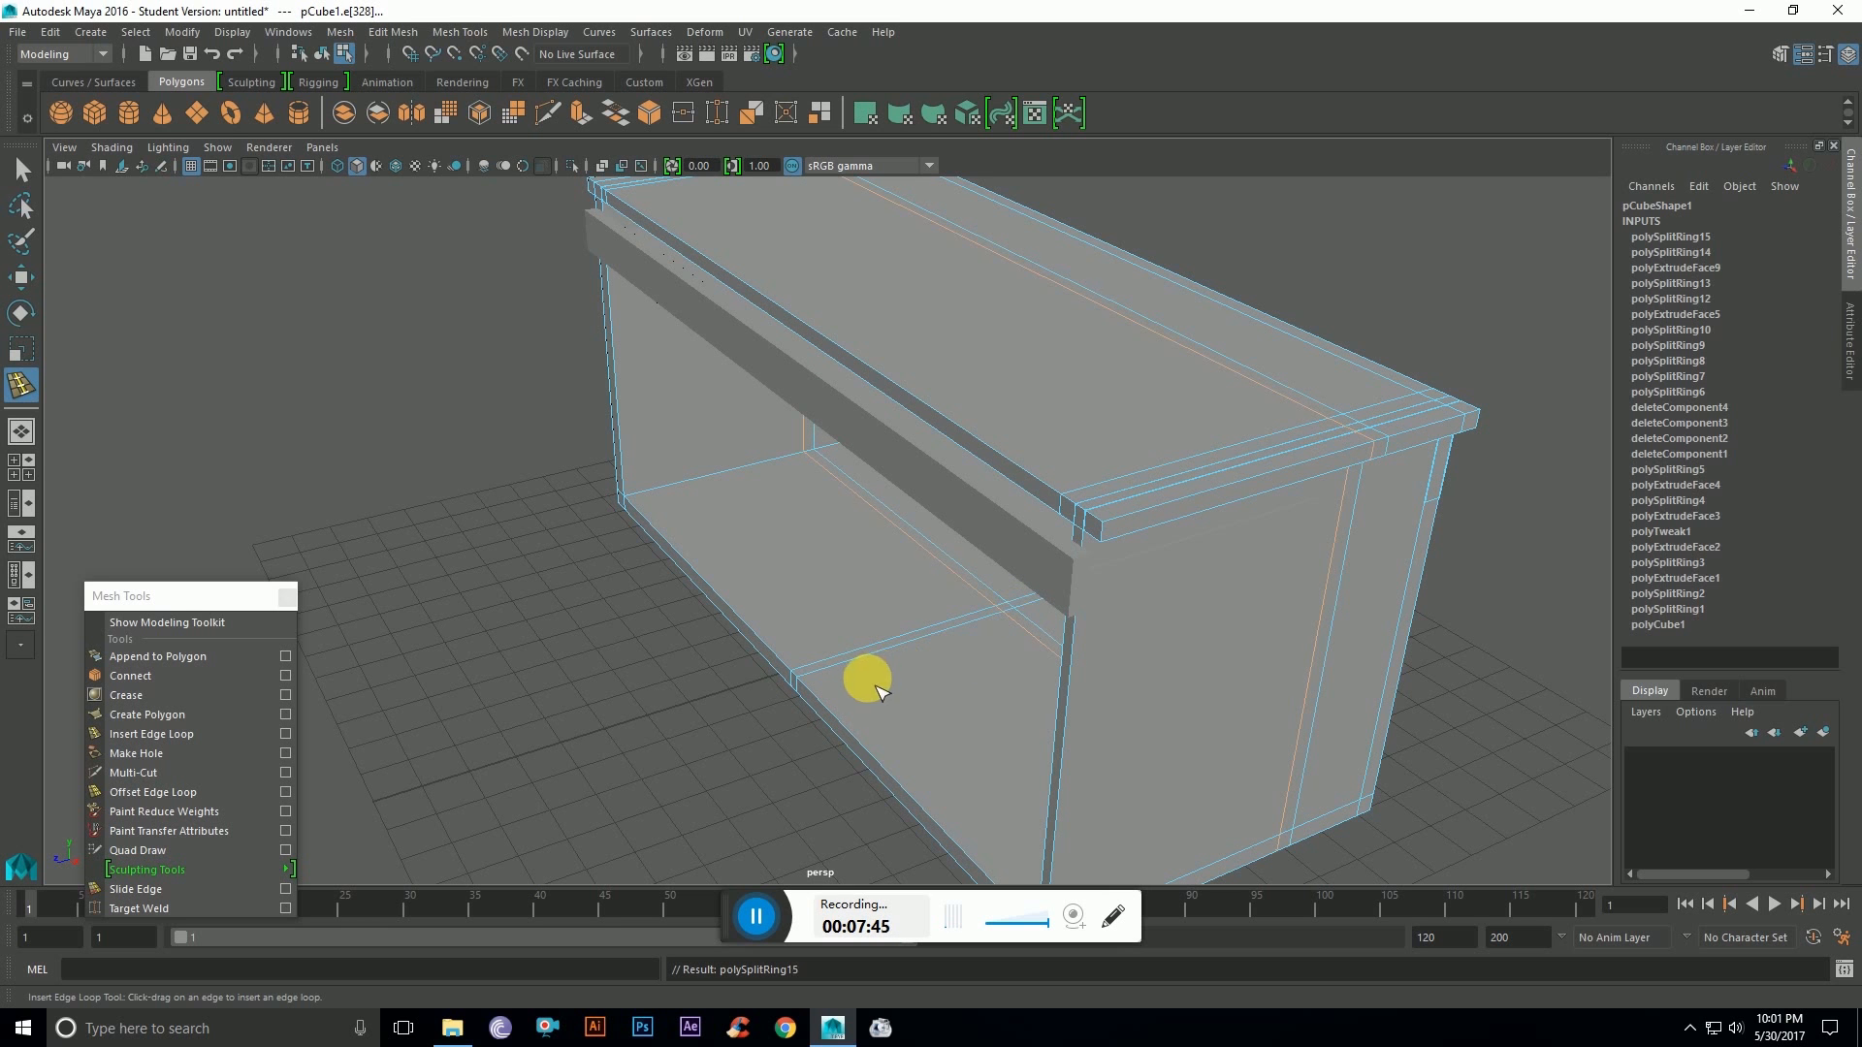
key("w")
Step: Select the base board's middle cross strip and the rear lengthwise strip left of it, and start extruding these faces
left_click_drag(810, 735, 880, 714, "alt")
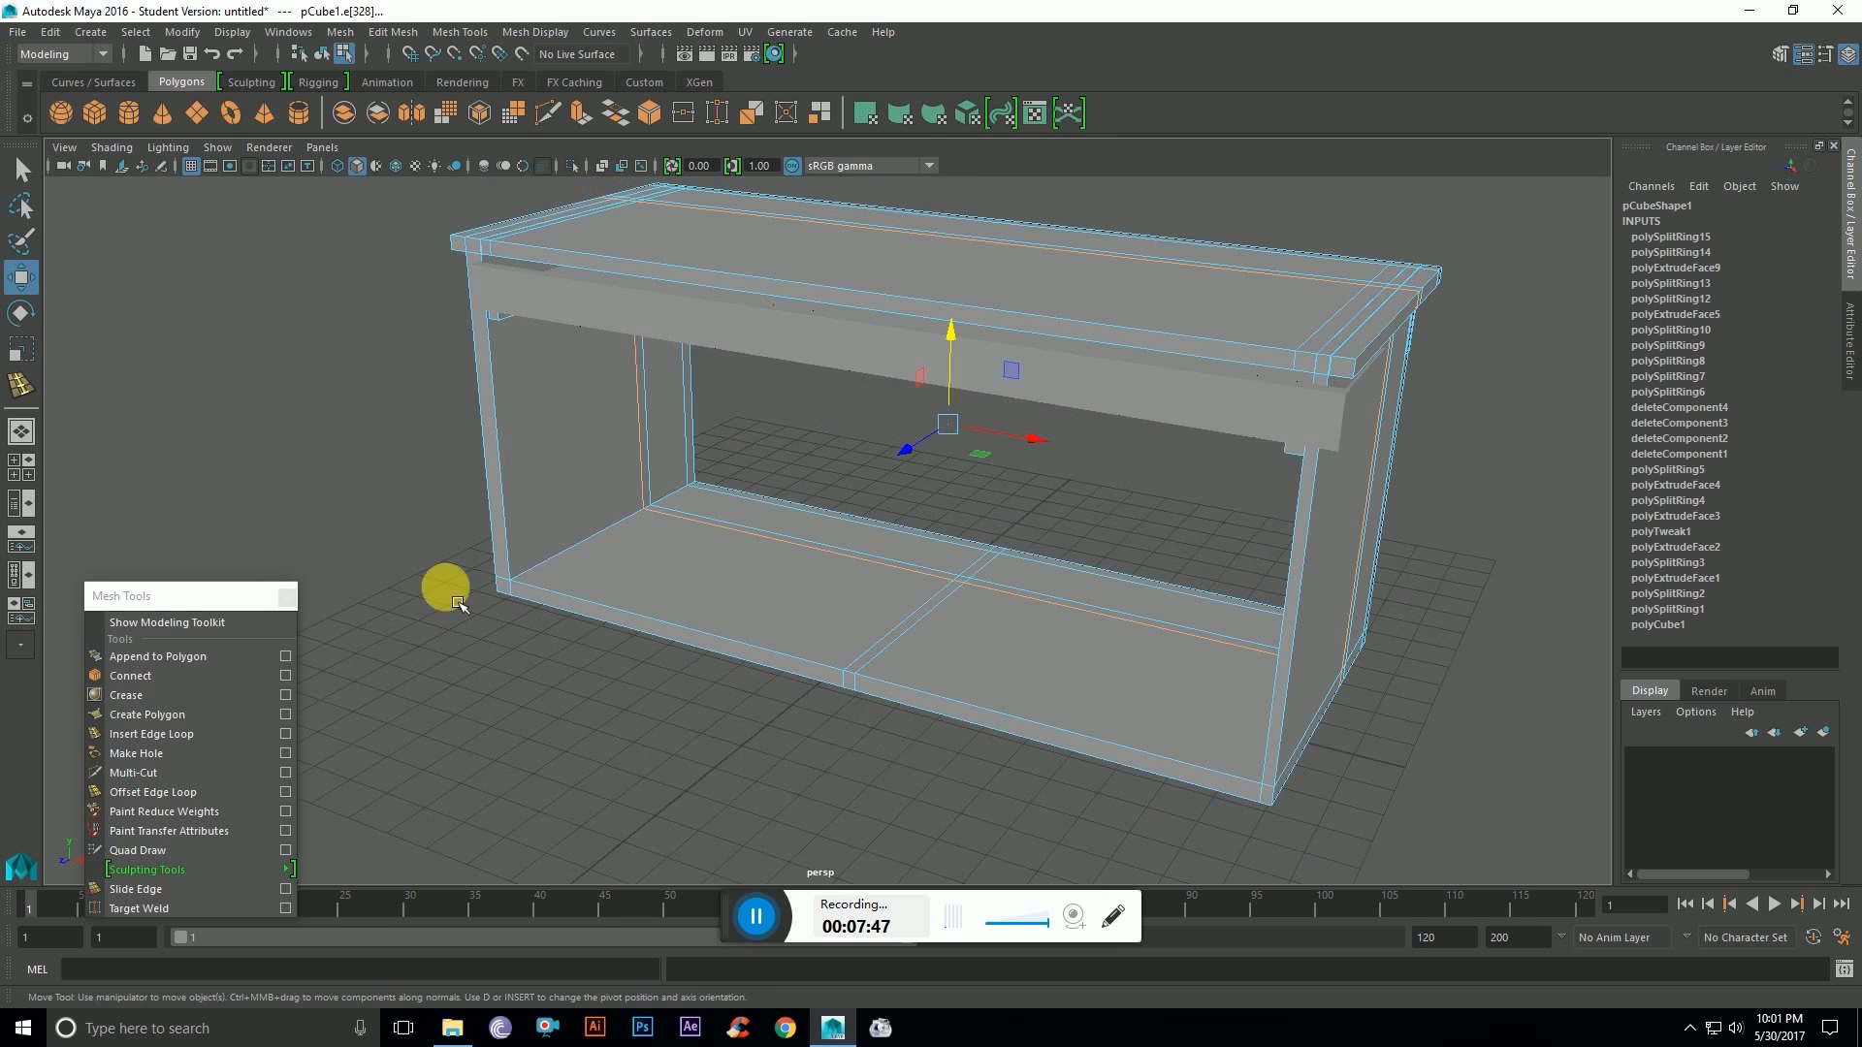
right_click_drag(356, 527, 362, 536)
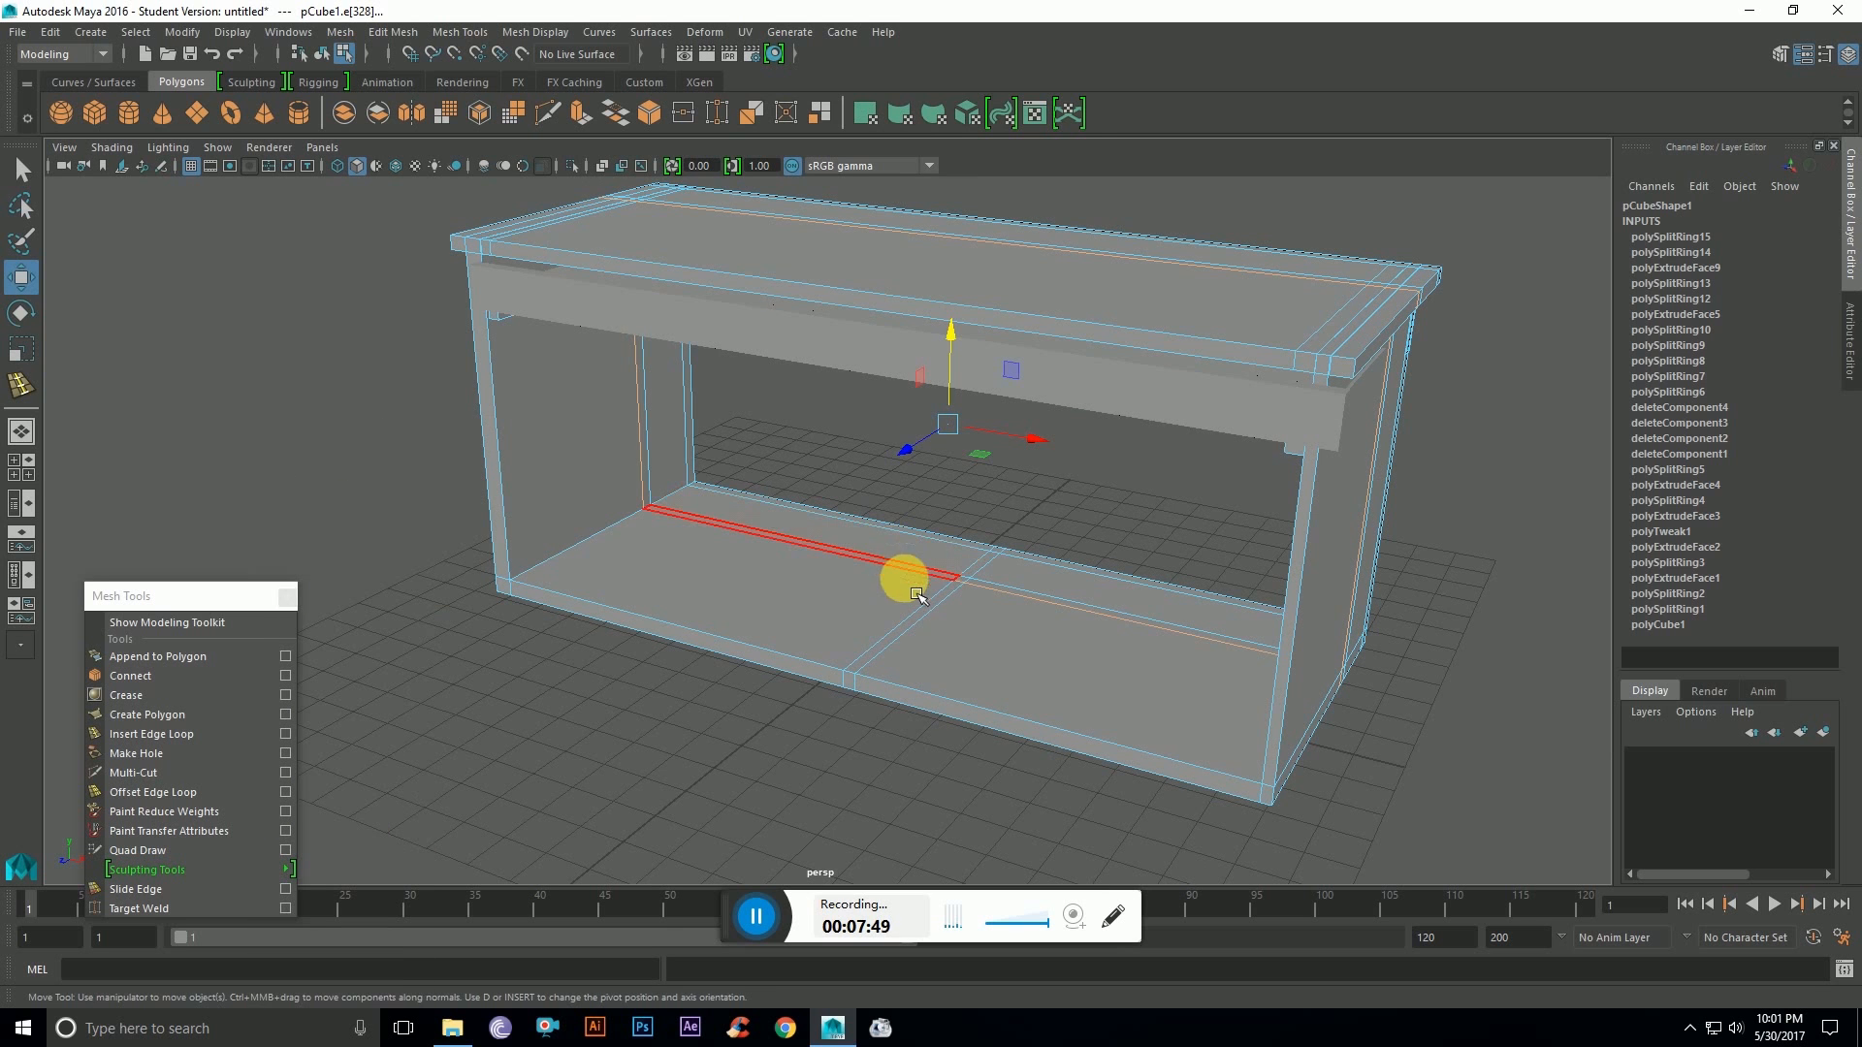
left_click_drag(903, 581, 913, 600, "alt")
left_click(958, 586)
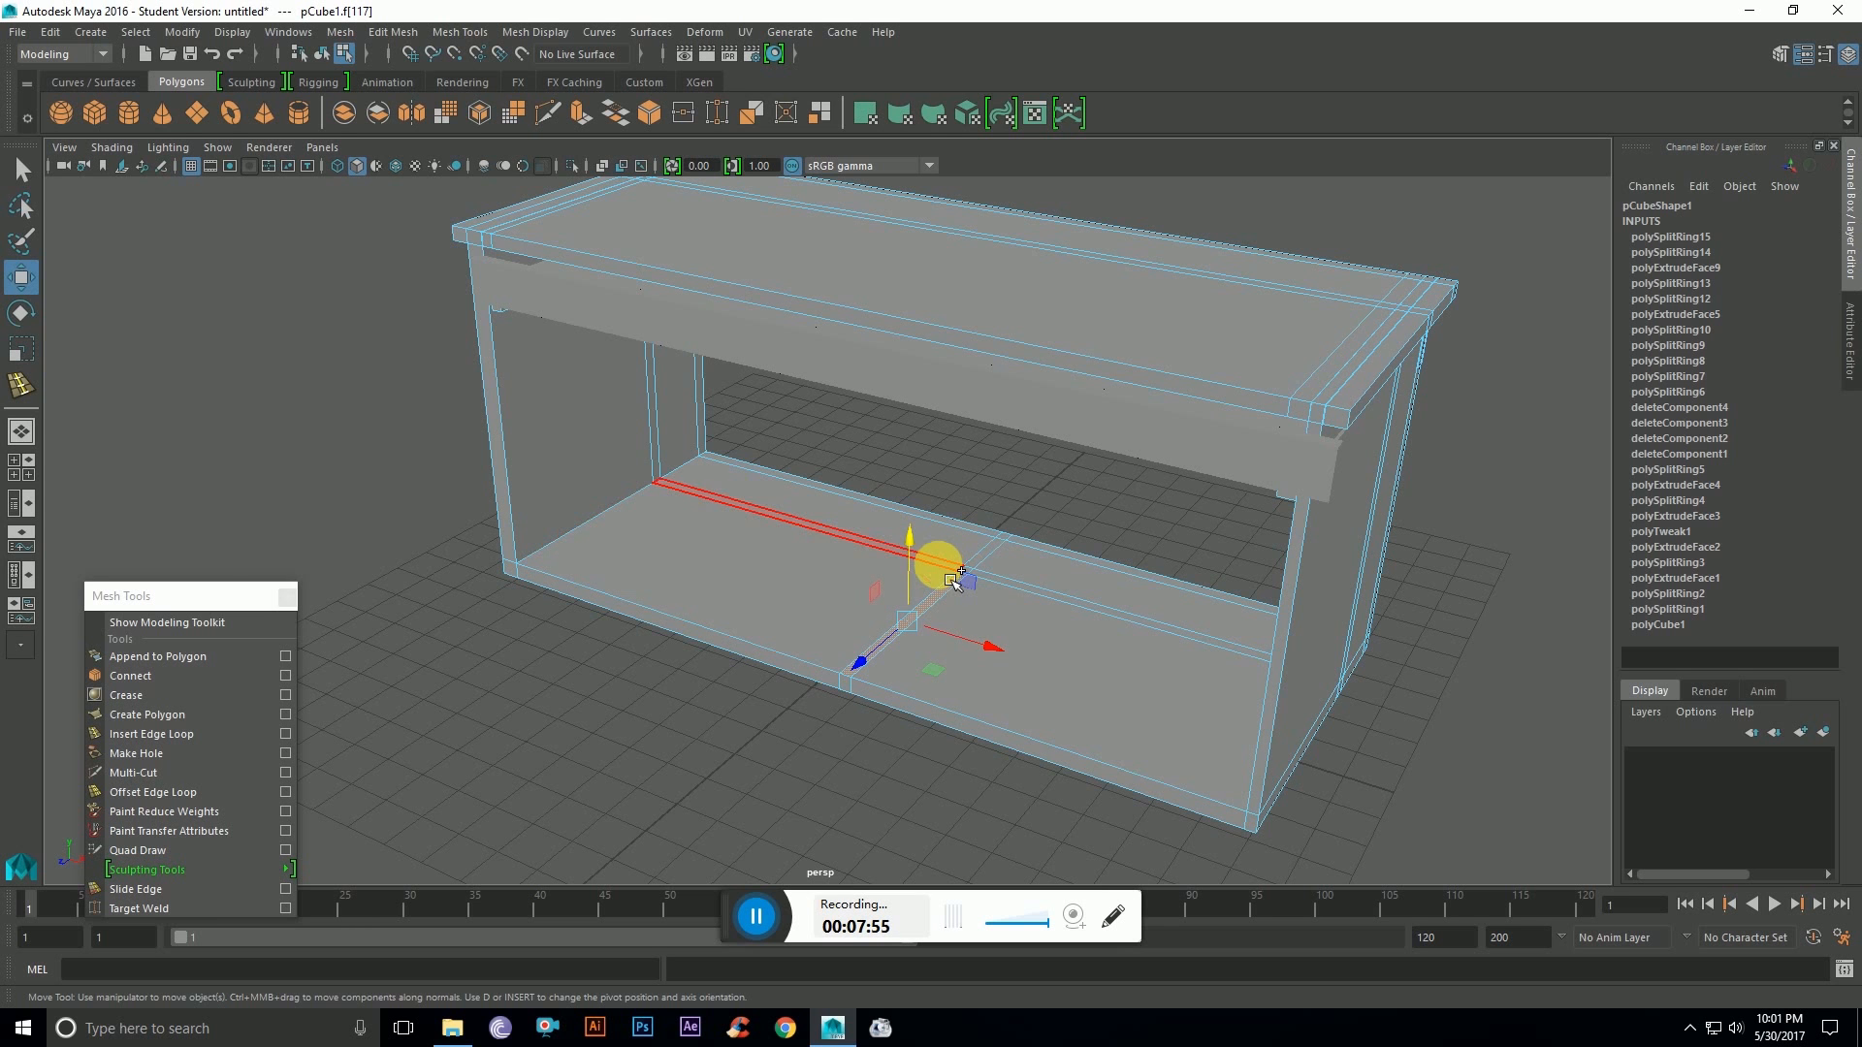
scroll(984, 578, "up", 5)
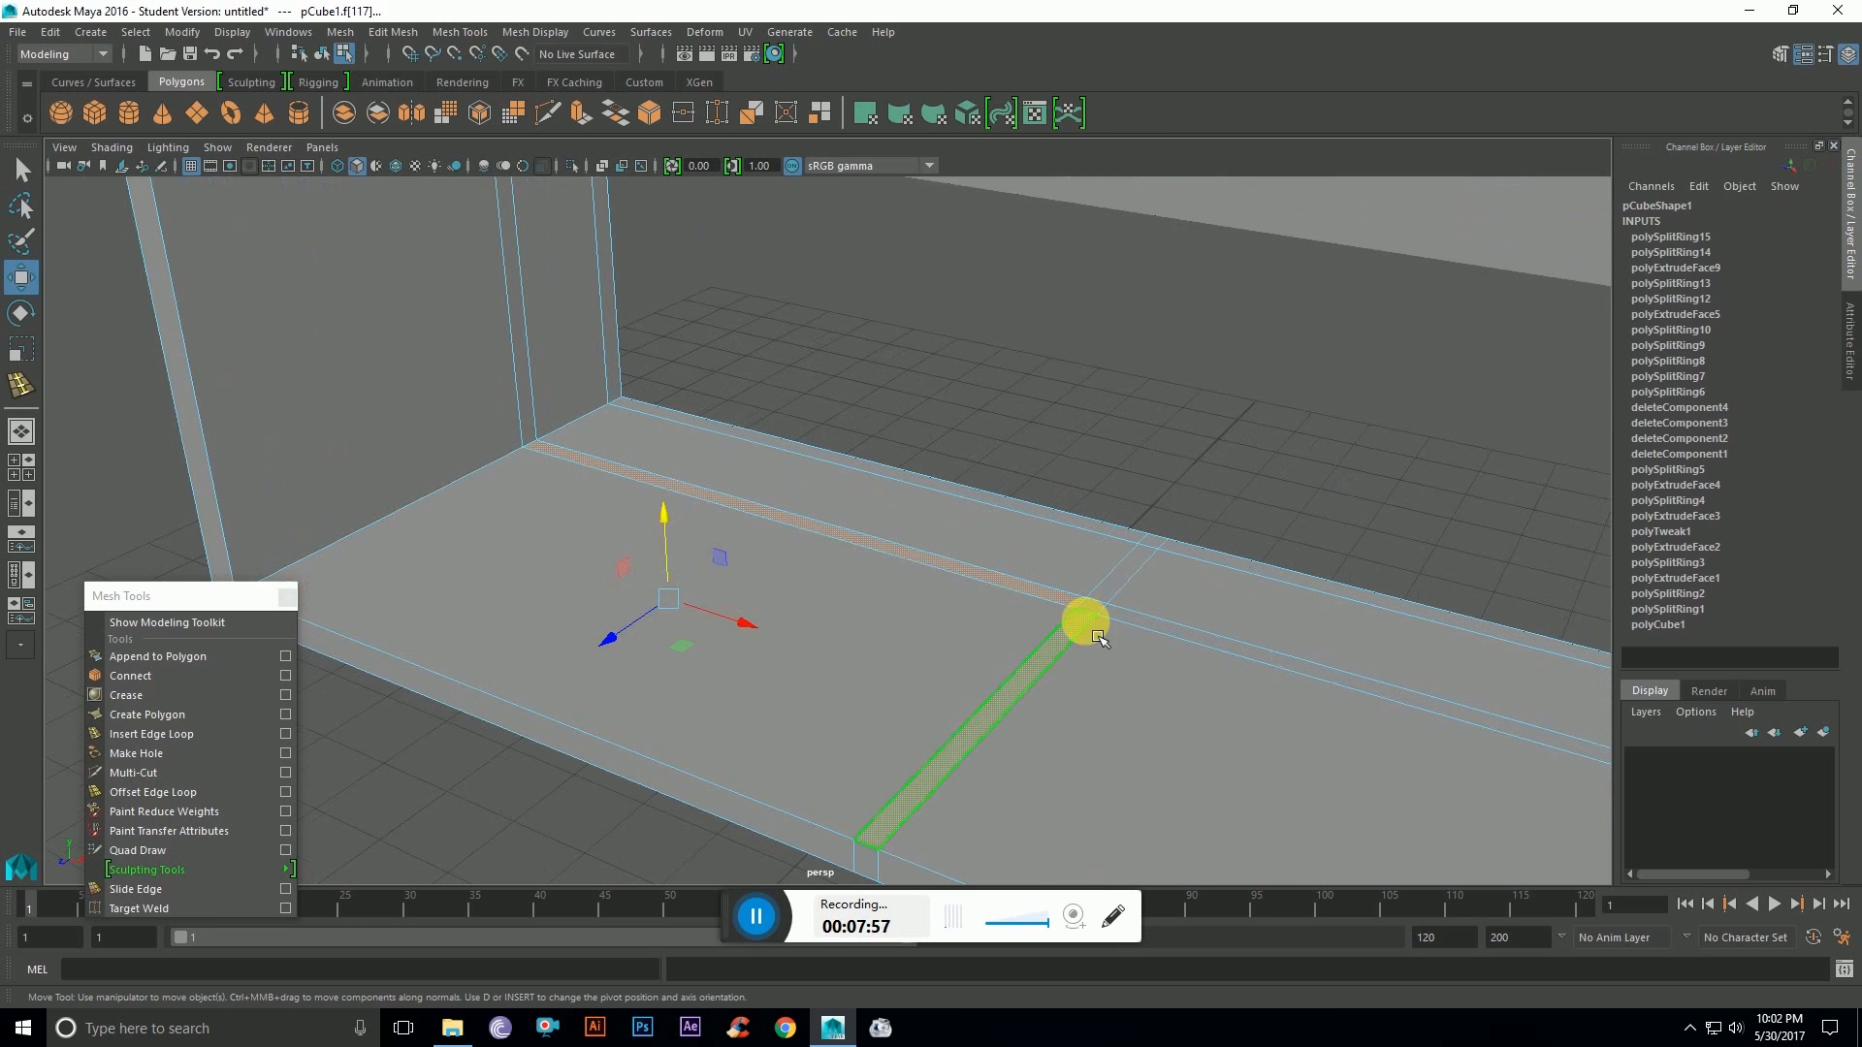
left_click_drag(1155, 611, 1101, 619, "alt")
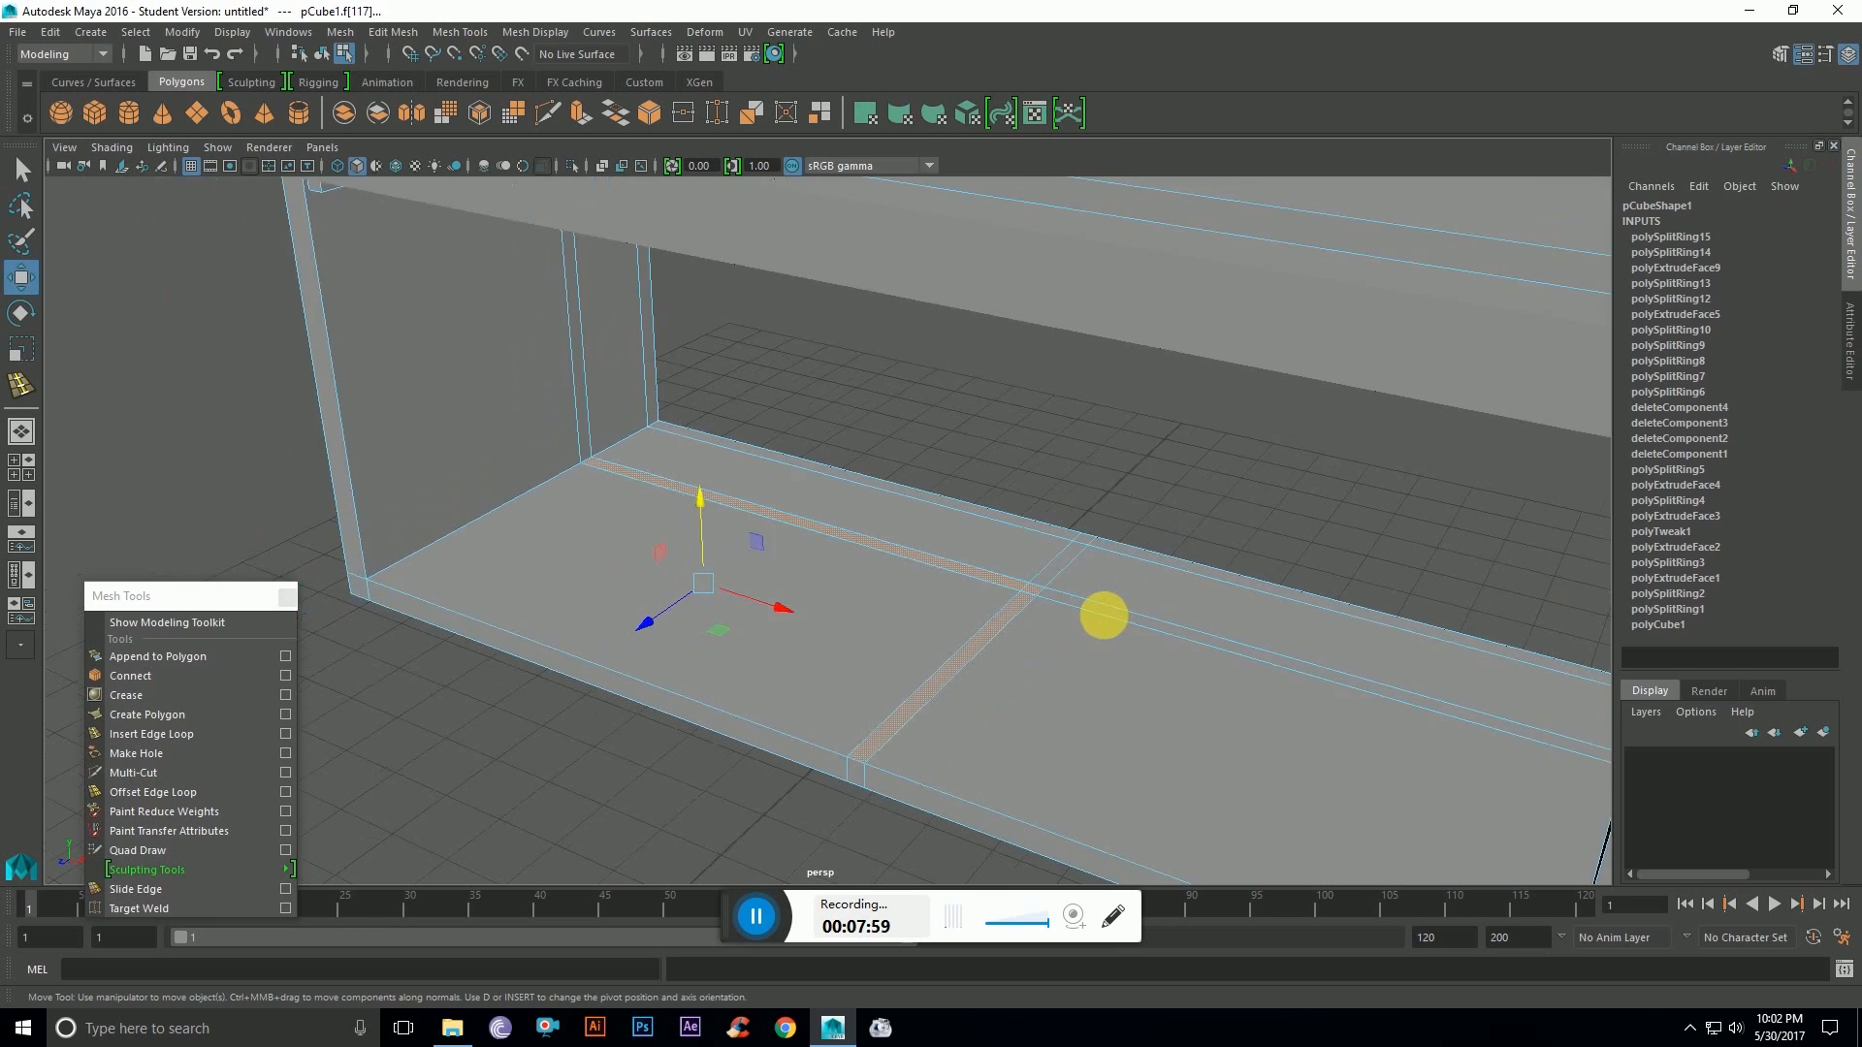
scroll(1109, 632, "down", 4)
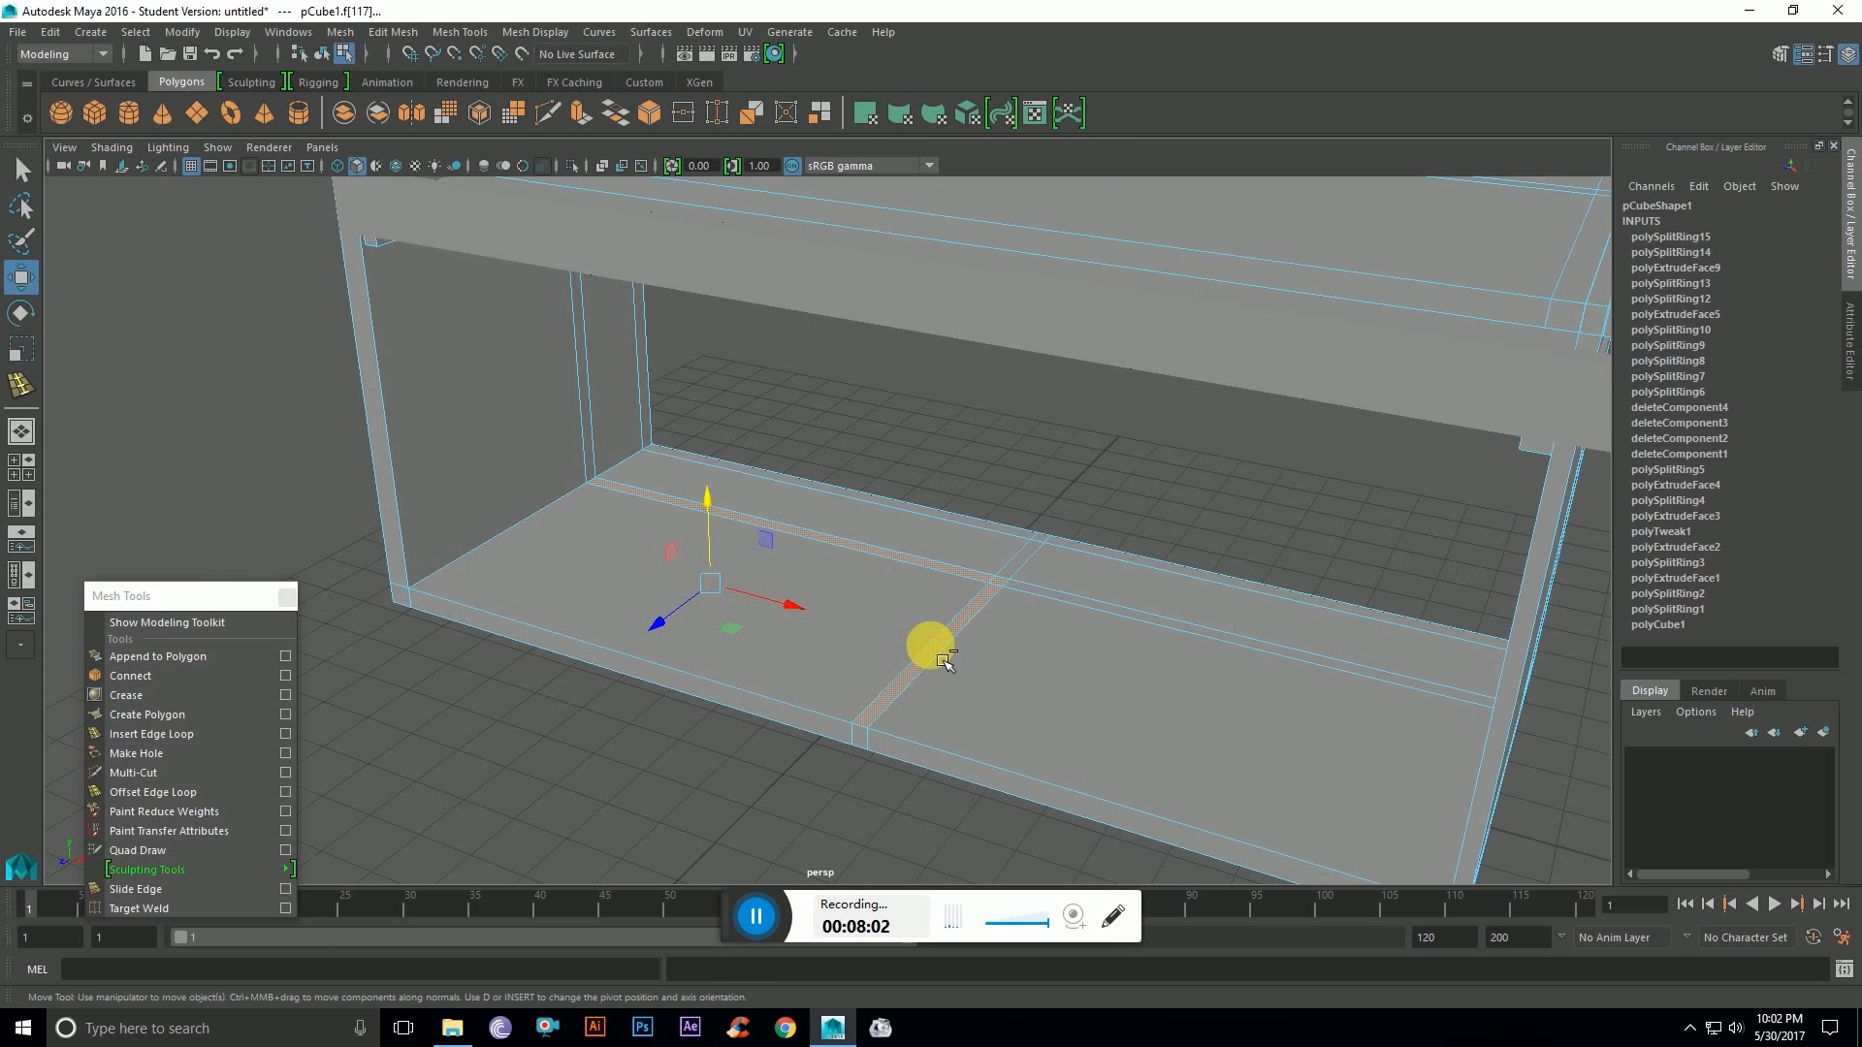
key("ctrl+e")
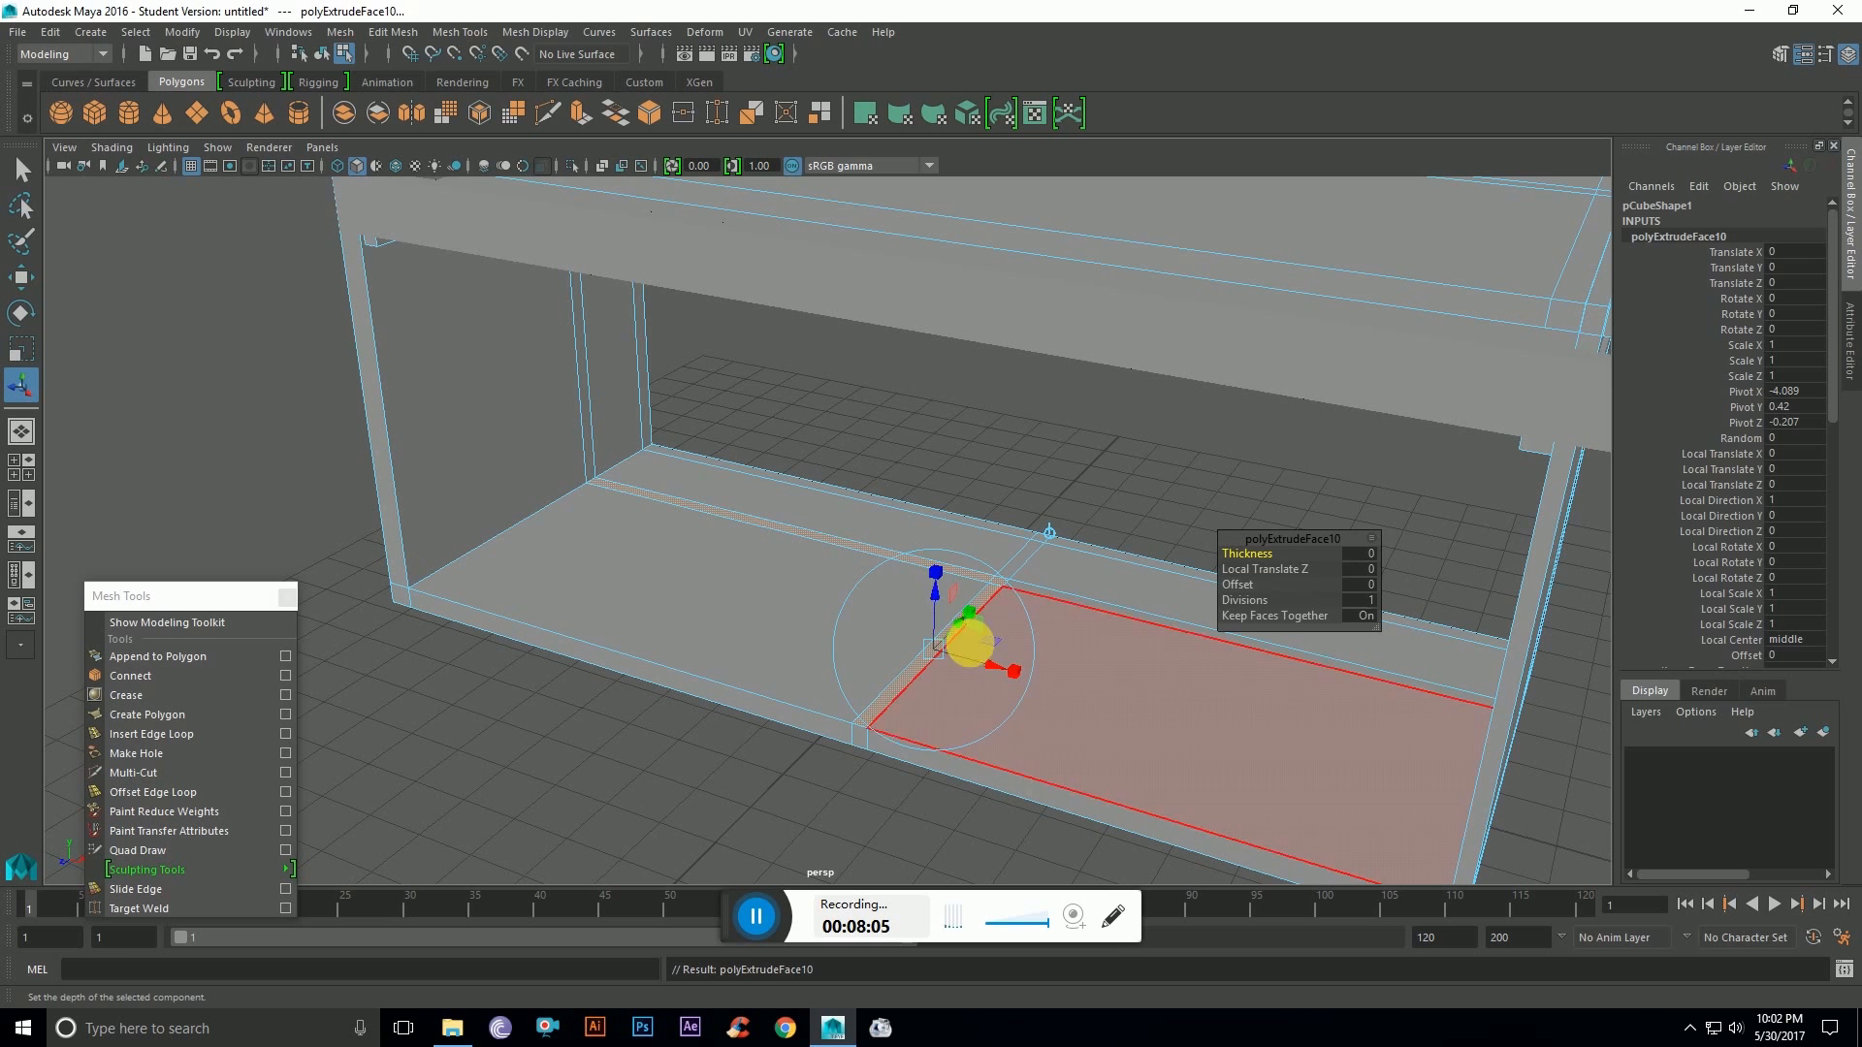
Step: Select only the narrow strip across the middle of the base board and extrude it up about 3.08 units as a divider
left_click(874, 709)
left_click(887, 698)
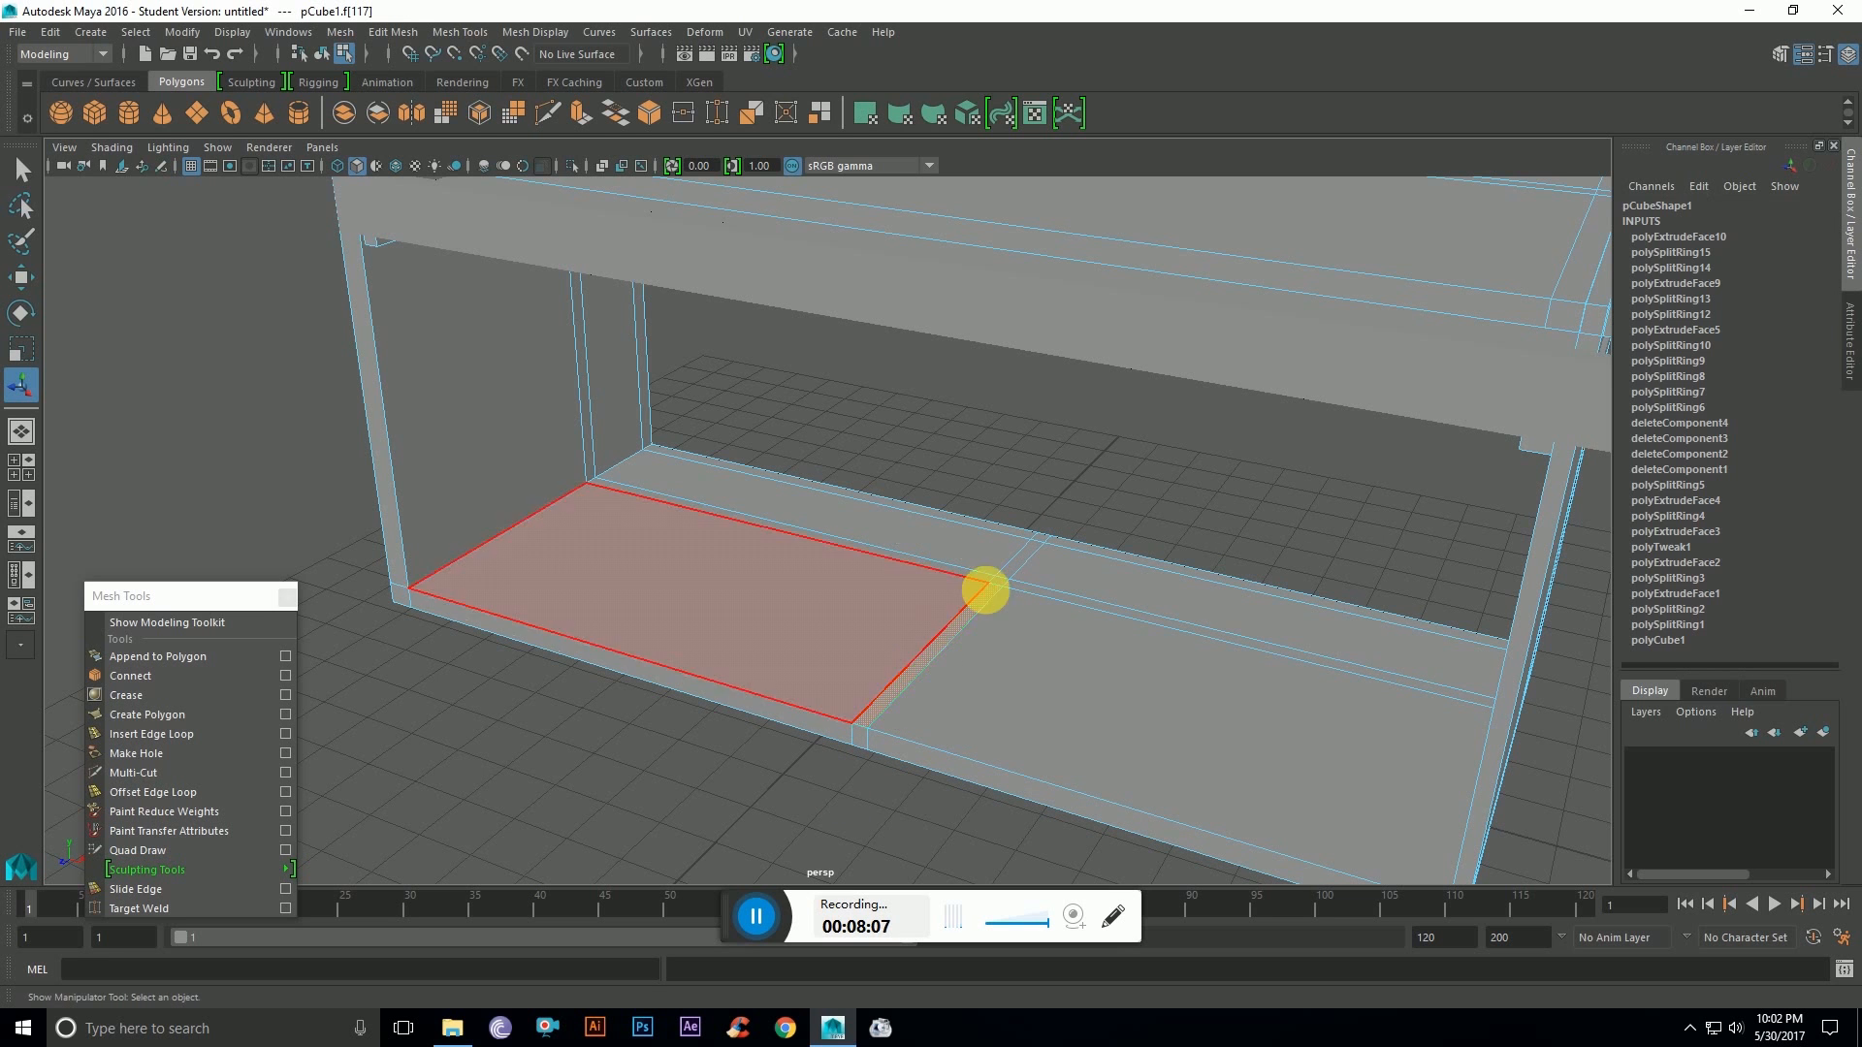
left_click(999, 581)
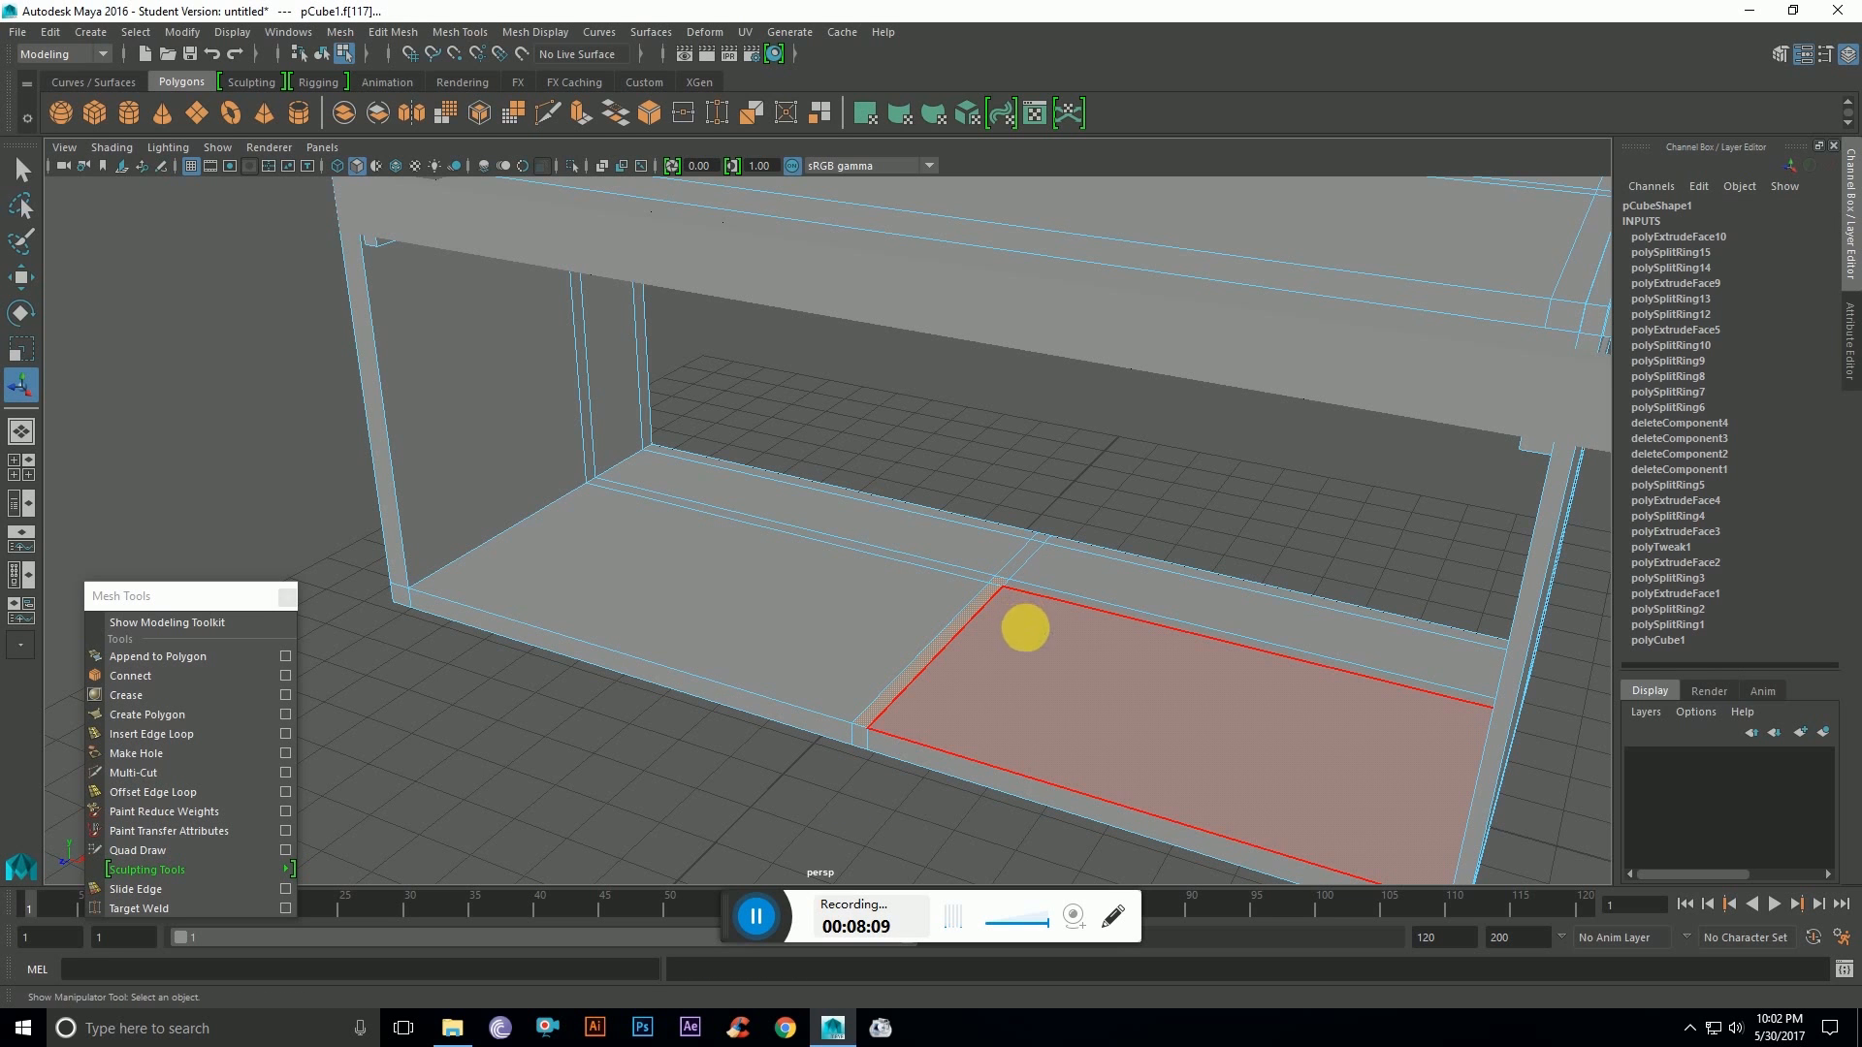
key("ctrl+e")
left_click_drag(933, 587, 915, 486)
left_click_drag(939, 615, 931, 476, "alt")
mouse_move(1018, 562)
left_mouse_down("alt")
mouse_move(1029, 543)
mouse_move(999, 562)
left_mouse_up("alt")
left_click_drag(928, 453, 926, 423)
left_click_drag(889, 710, 1013, 727, "alt")
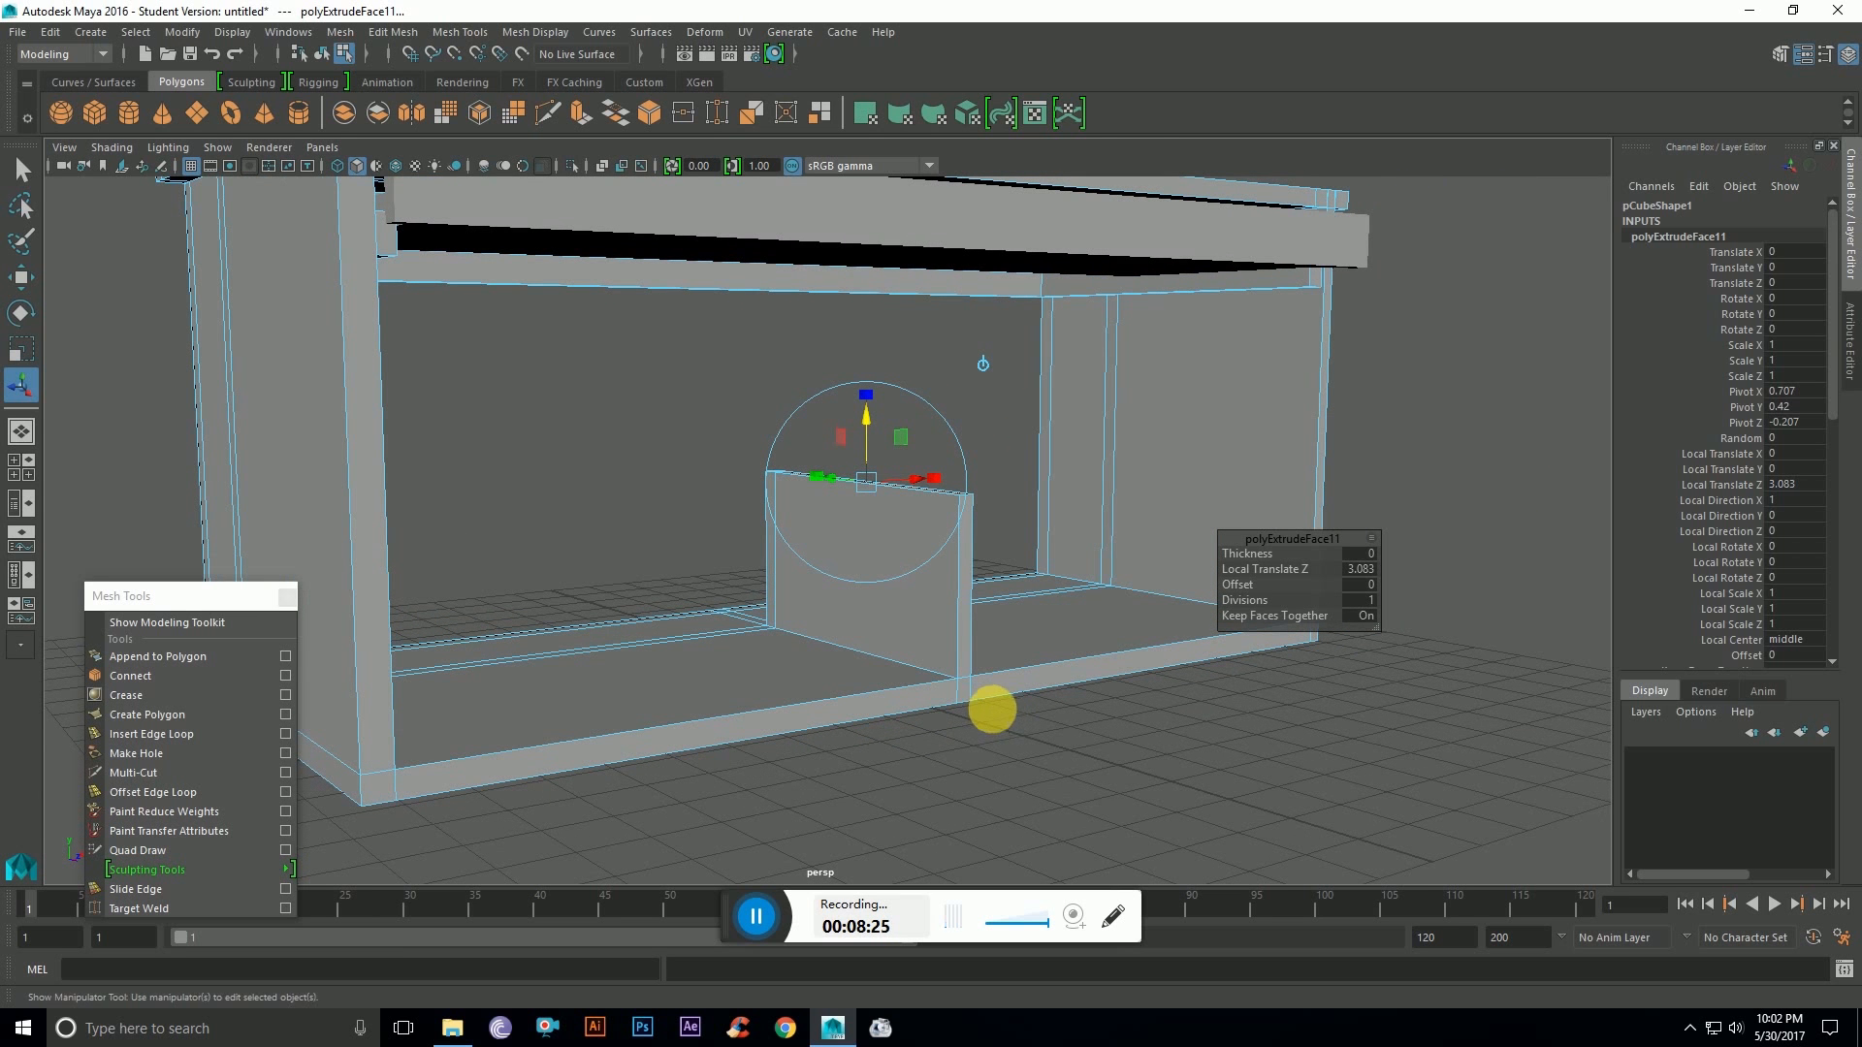
Step: Insert an edge loop around the divider just below its top edge and switch to face selection
left_click(160, 734)
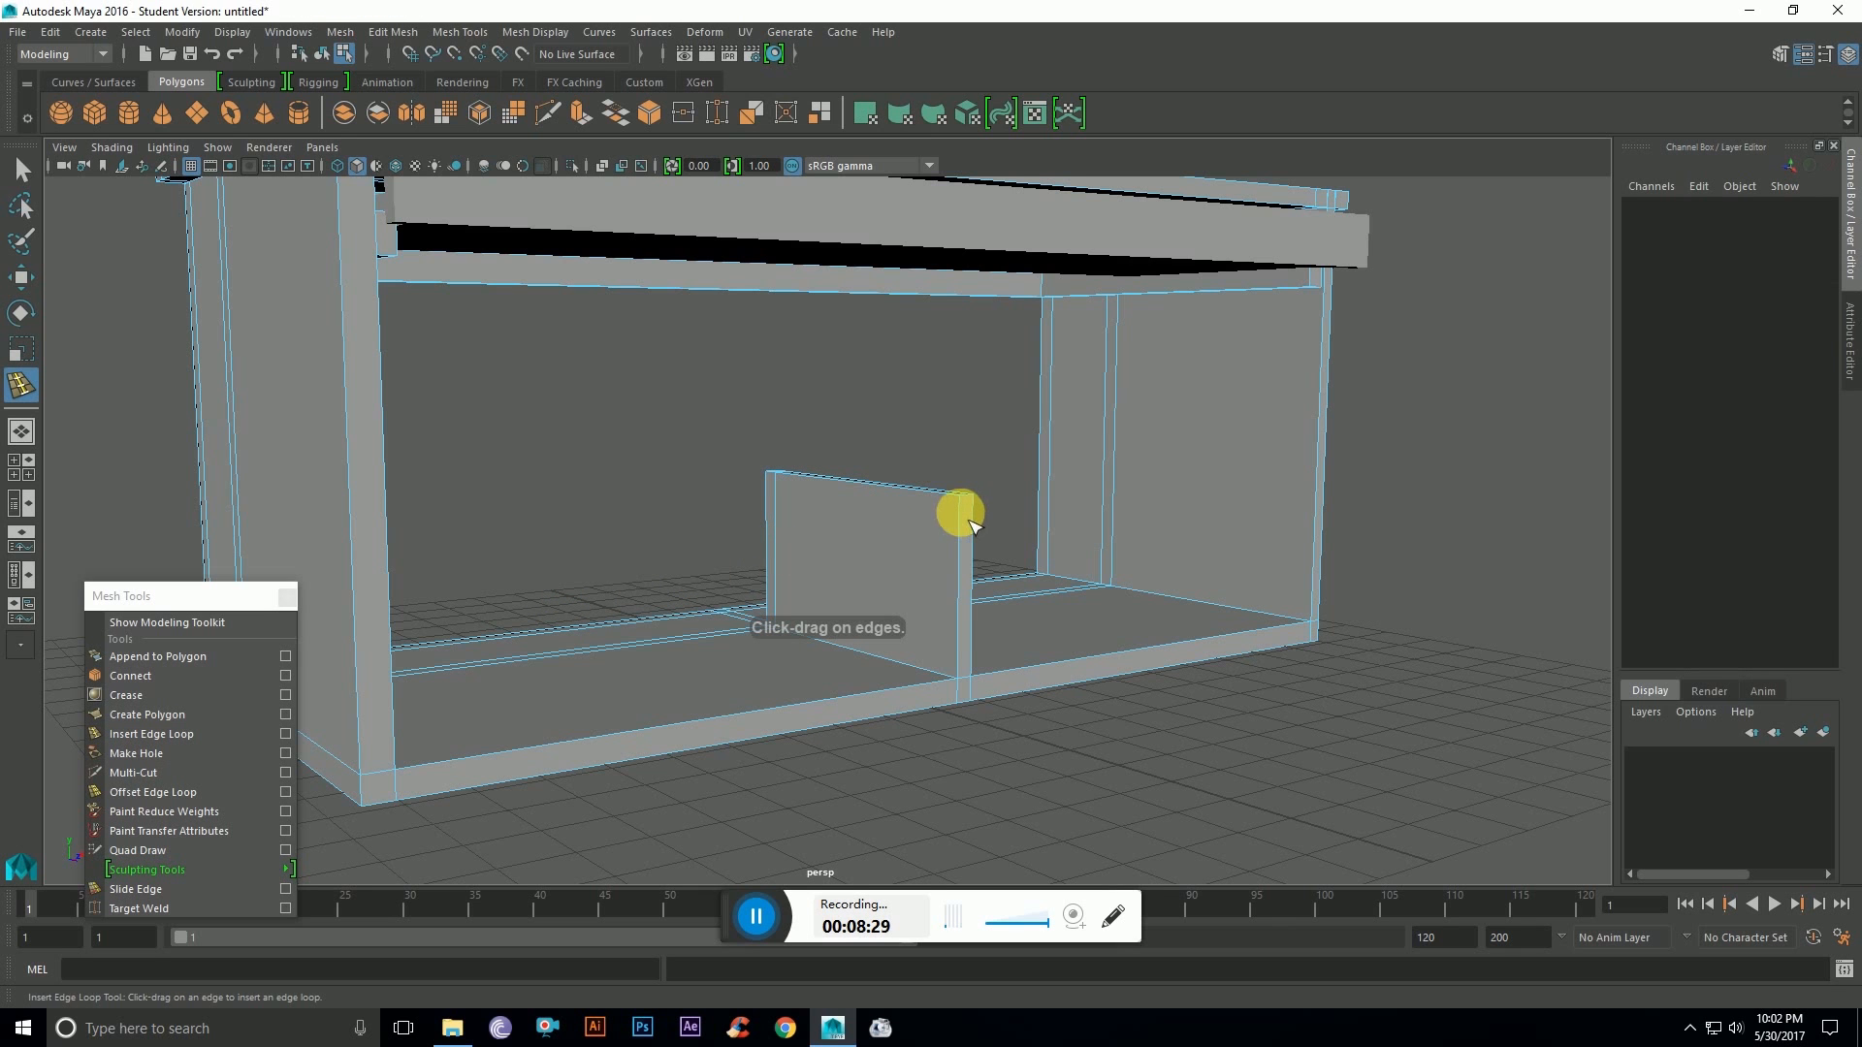
left_click_drag(973, 528, 970, 527)
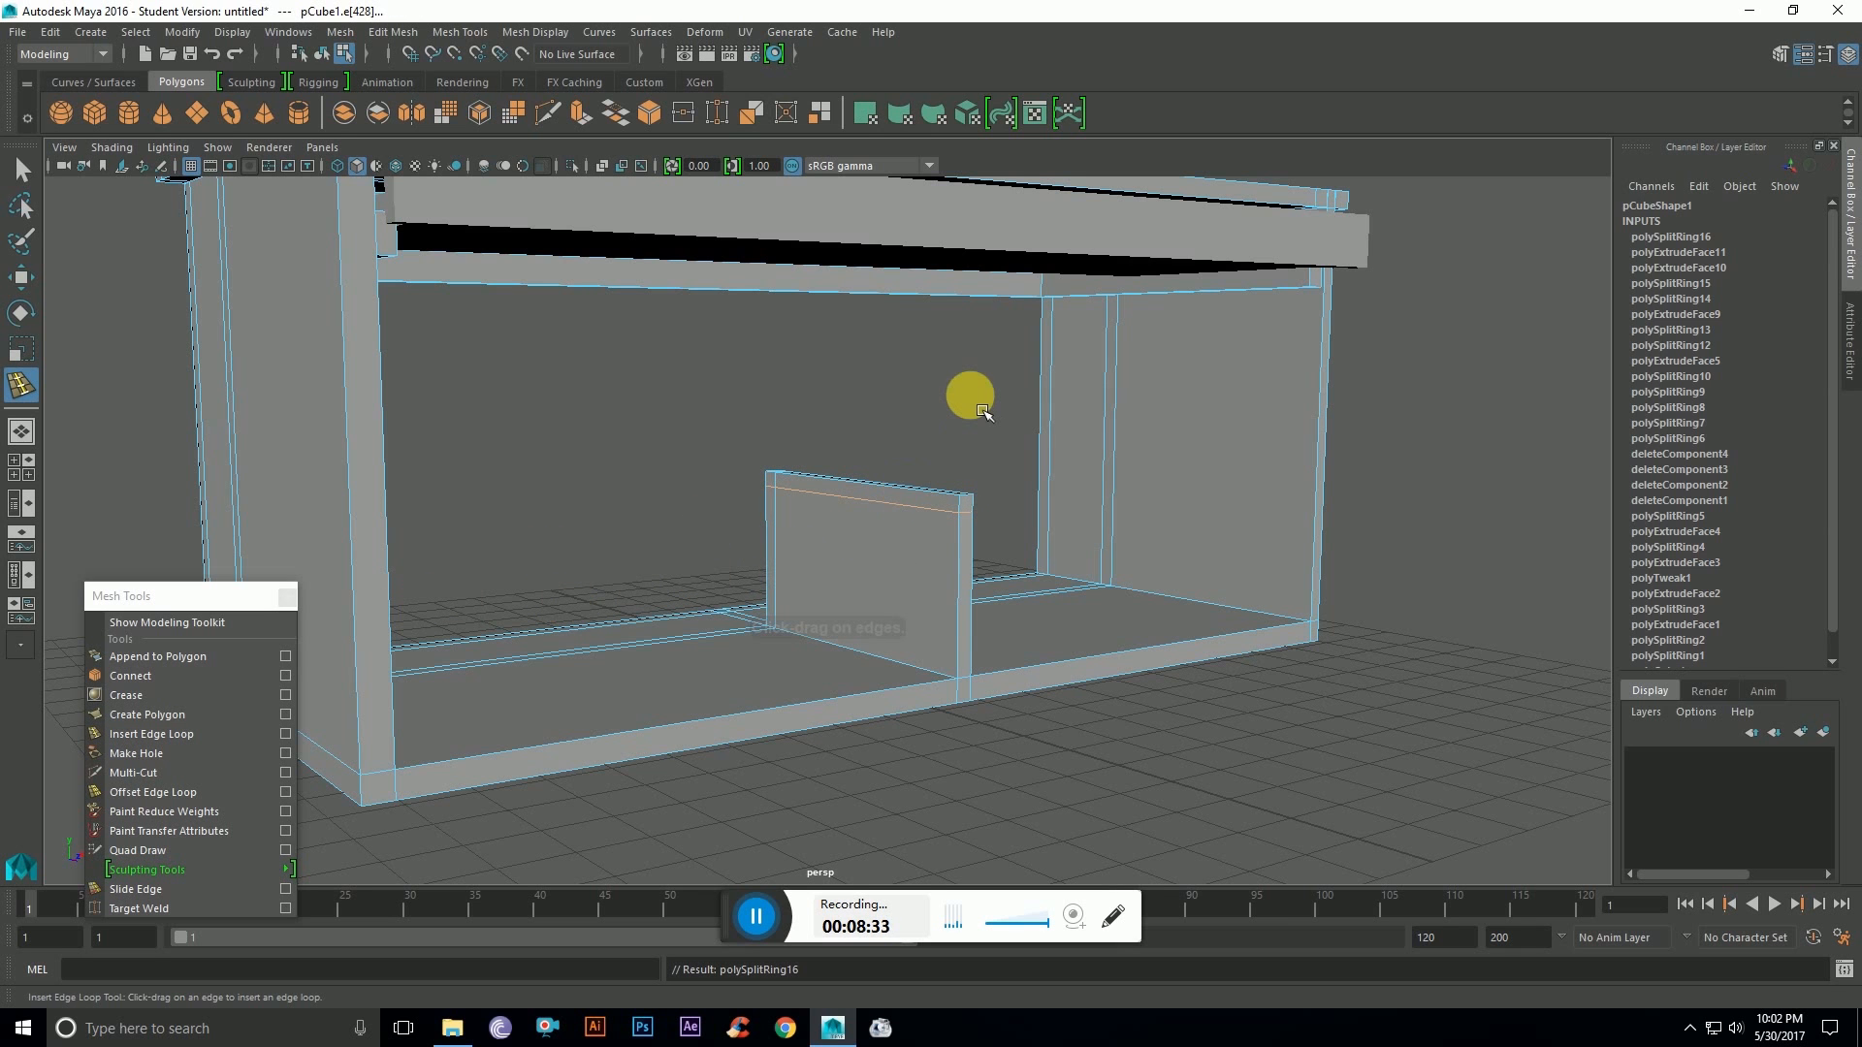
key("w")
right_click_drag(970, 395, 914, 493)
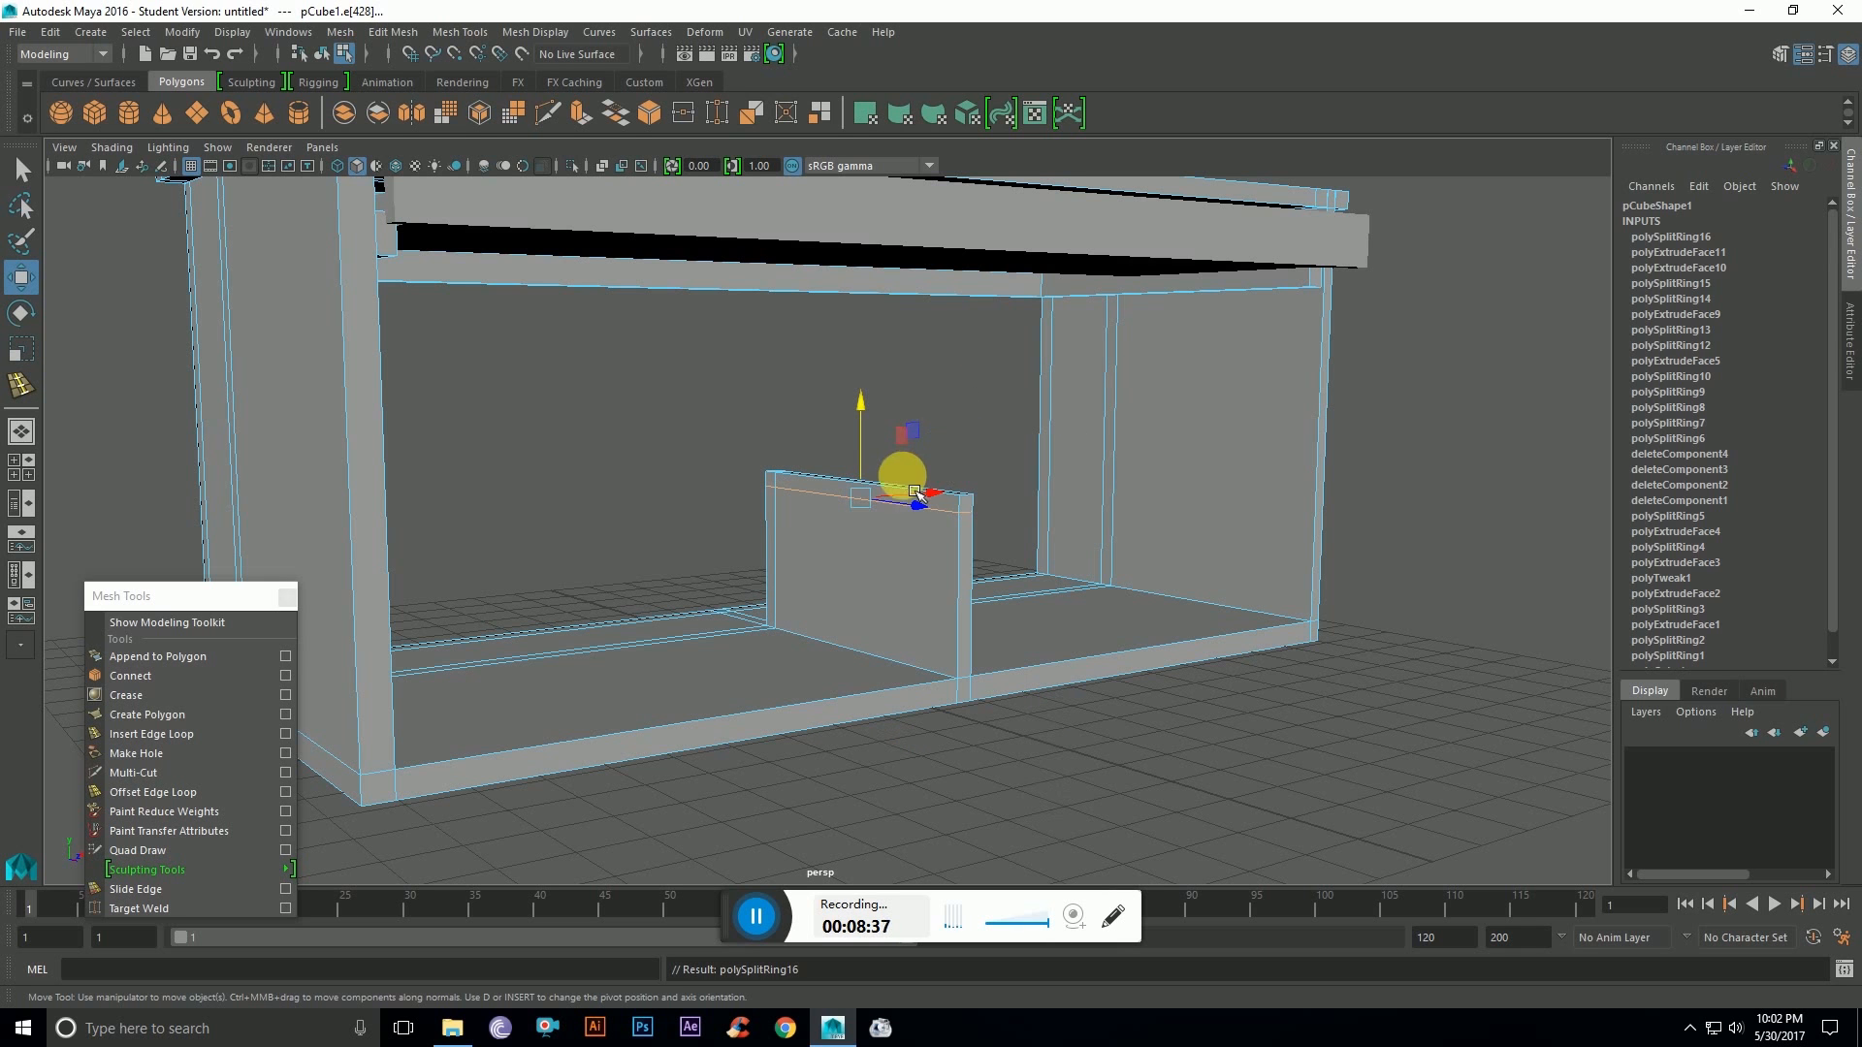
Step: Extrude the divider's upper side faces about 9.89 units into the left side panel to form a shelf, and clear the selection
left_click(955, 524)
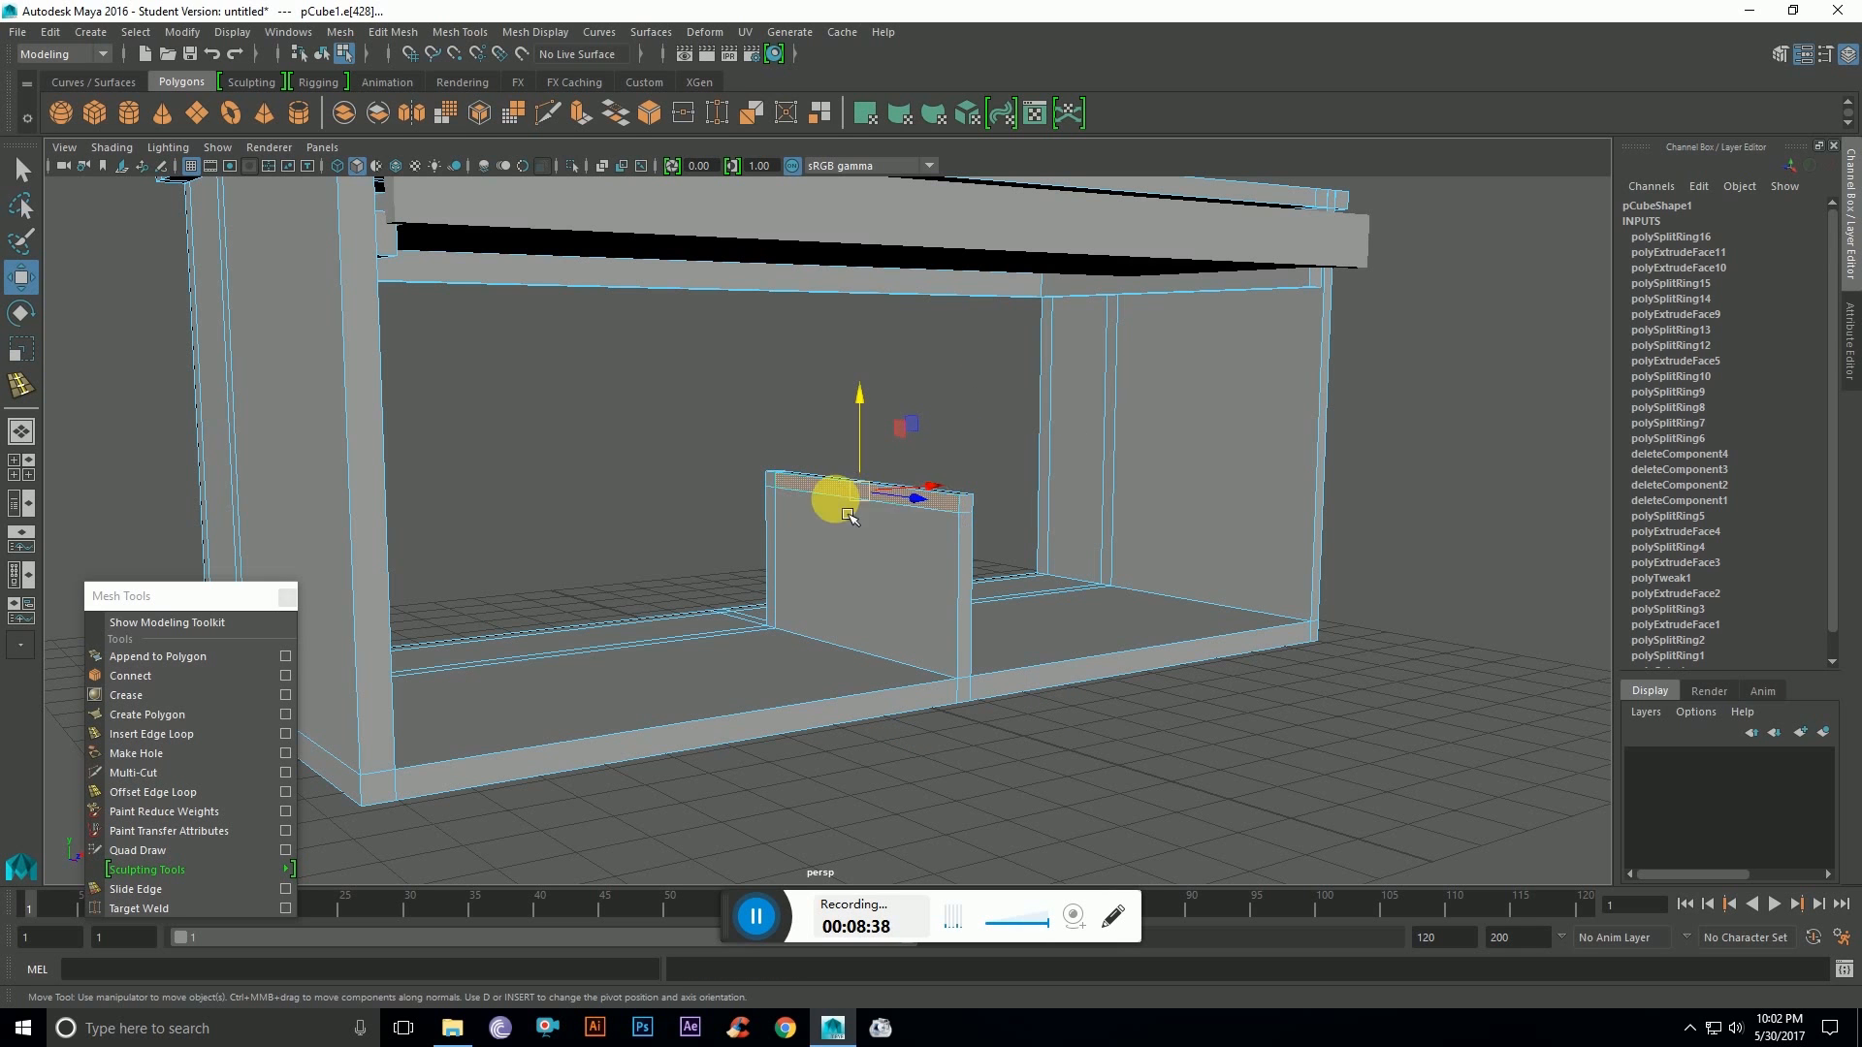
left_click(769, 481, "shift")
left_click_drag(795, 564, 716, 559, "alt")
key("ctrl+e")
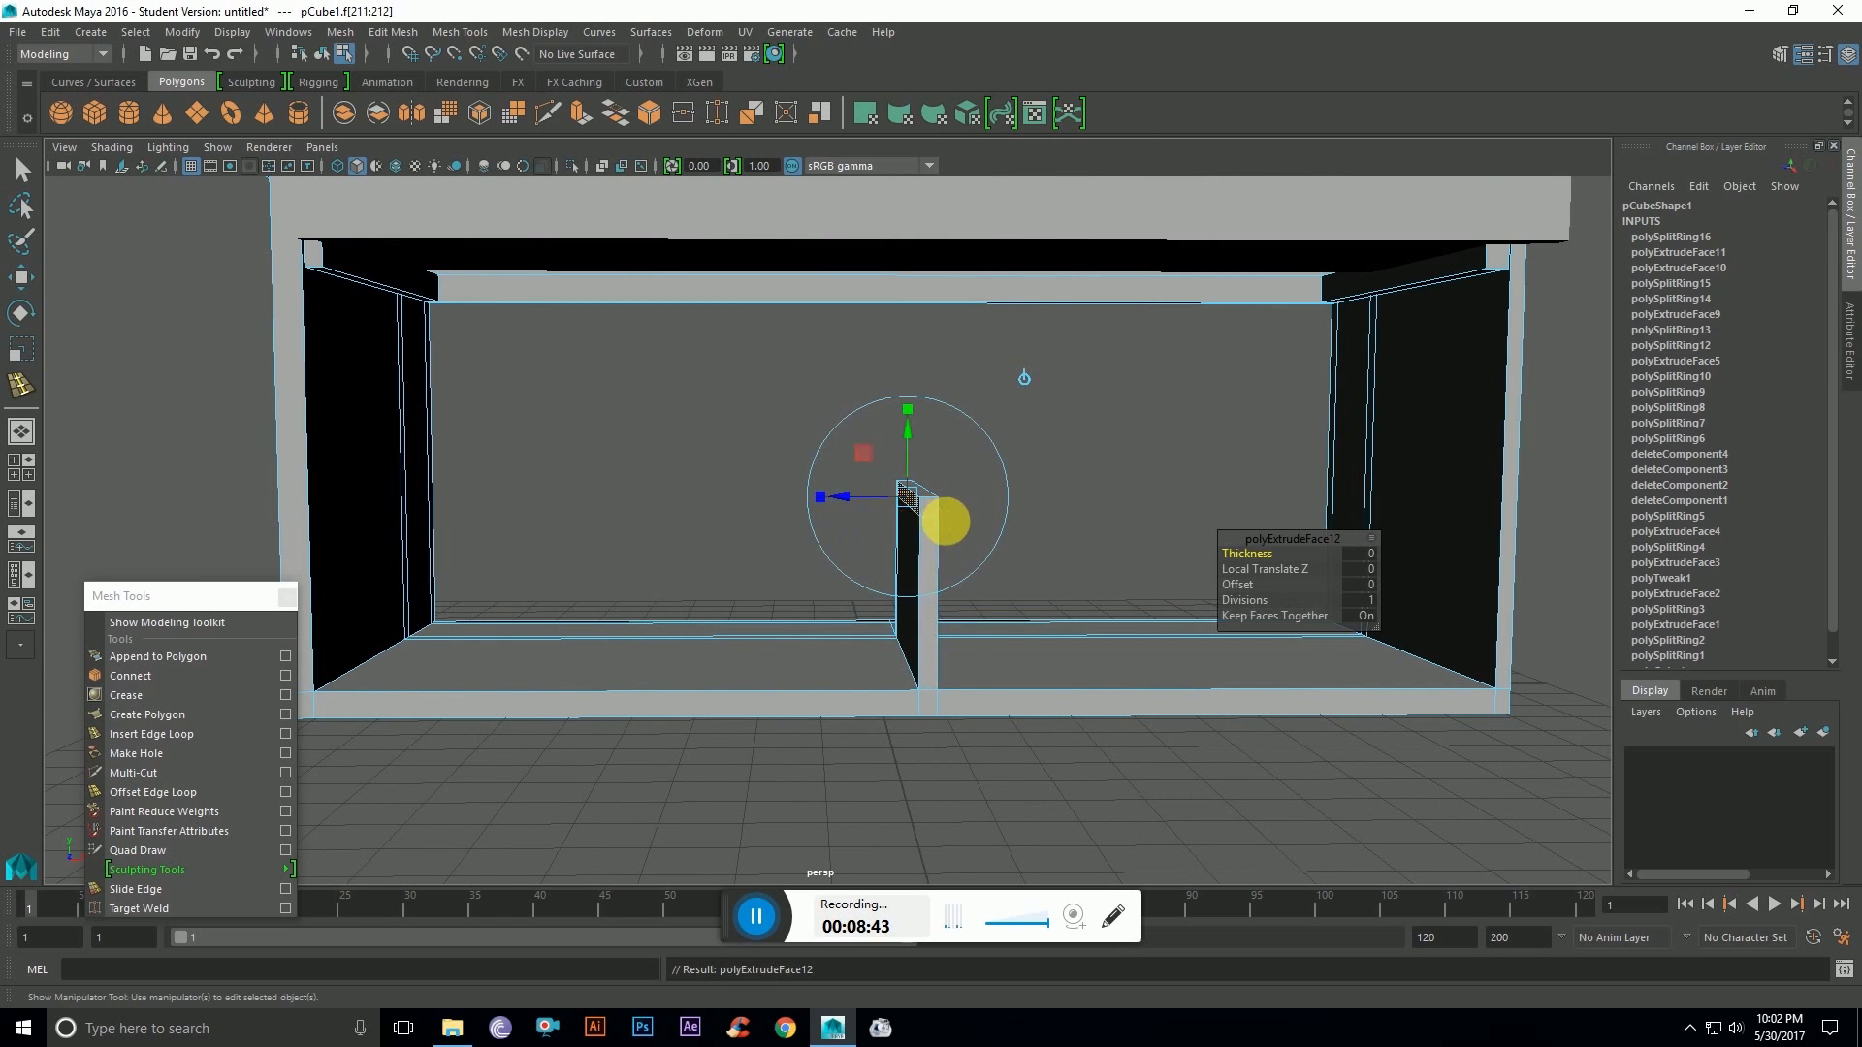
left_click_drag(841, 500, 312, 511)
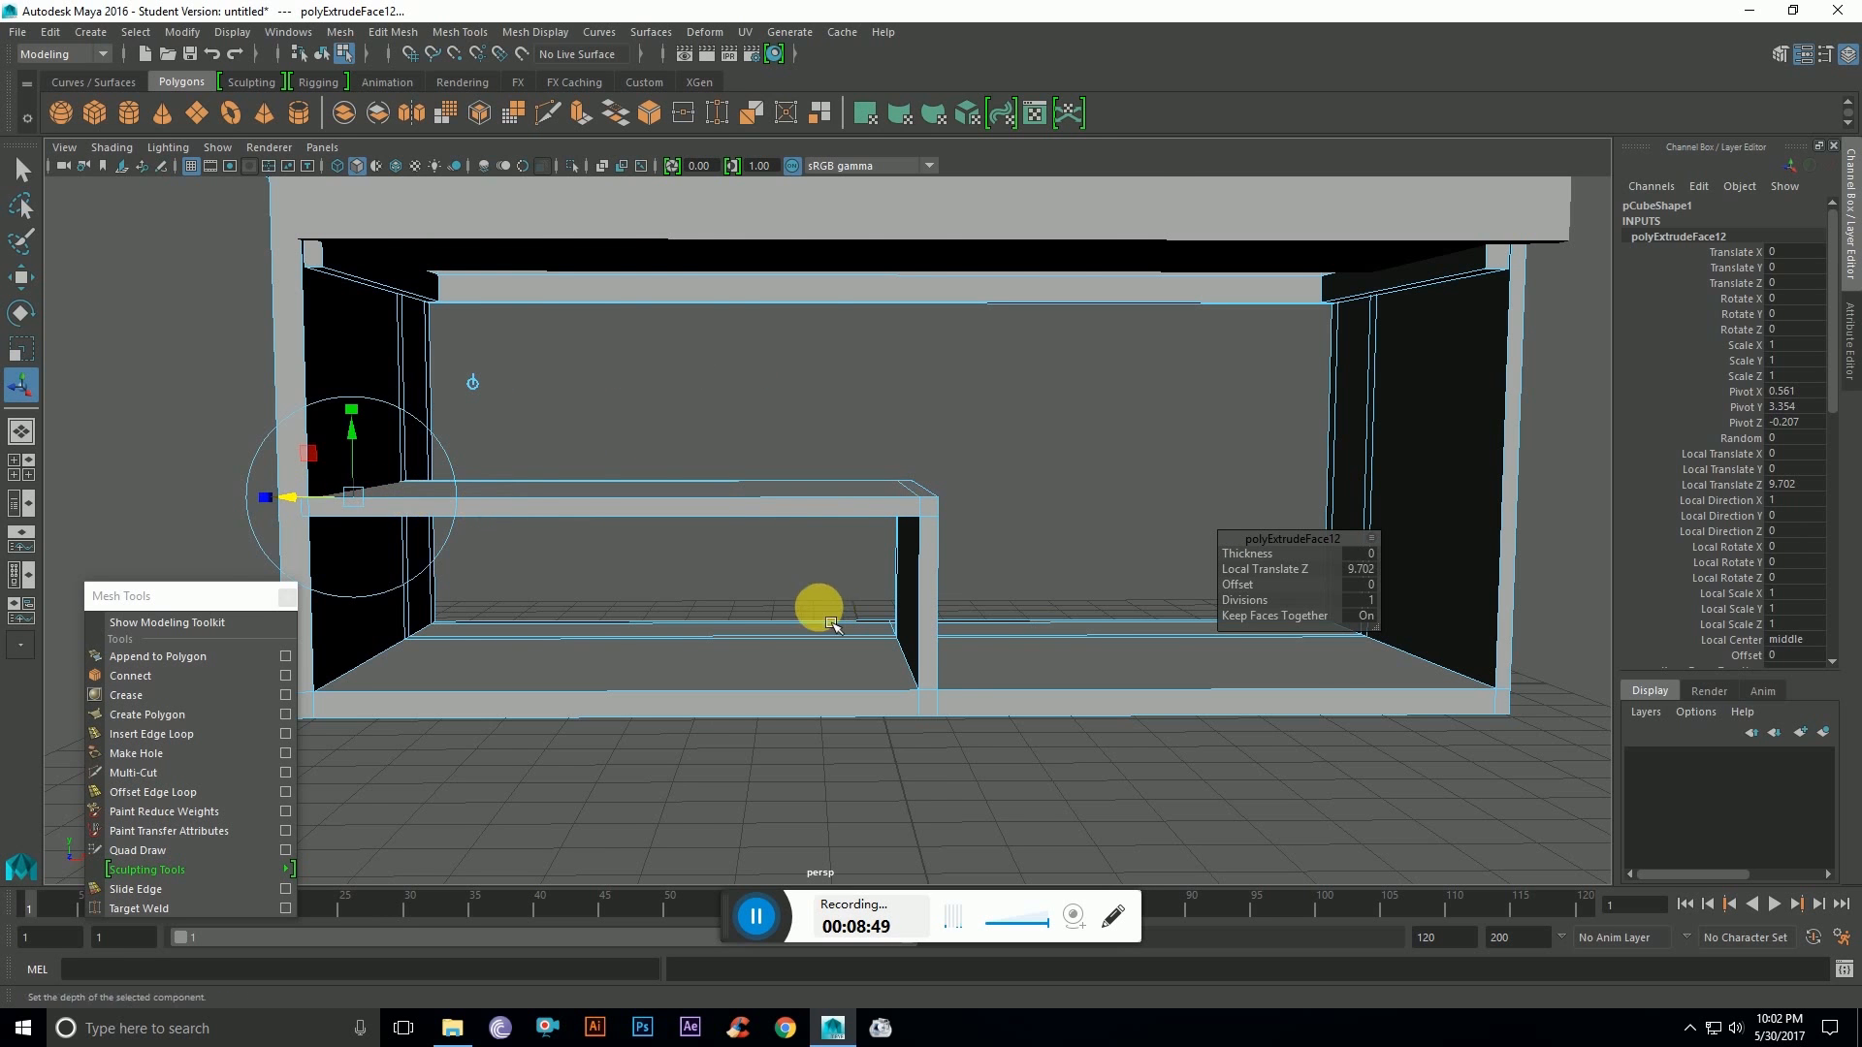
left_click_drag(829, 620, 875, 619, "alt")
left_click_drag(236, 505, 240, 520)
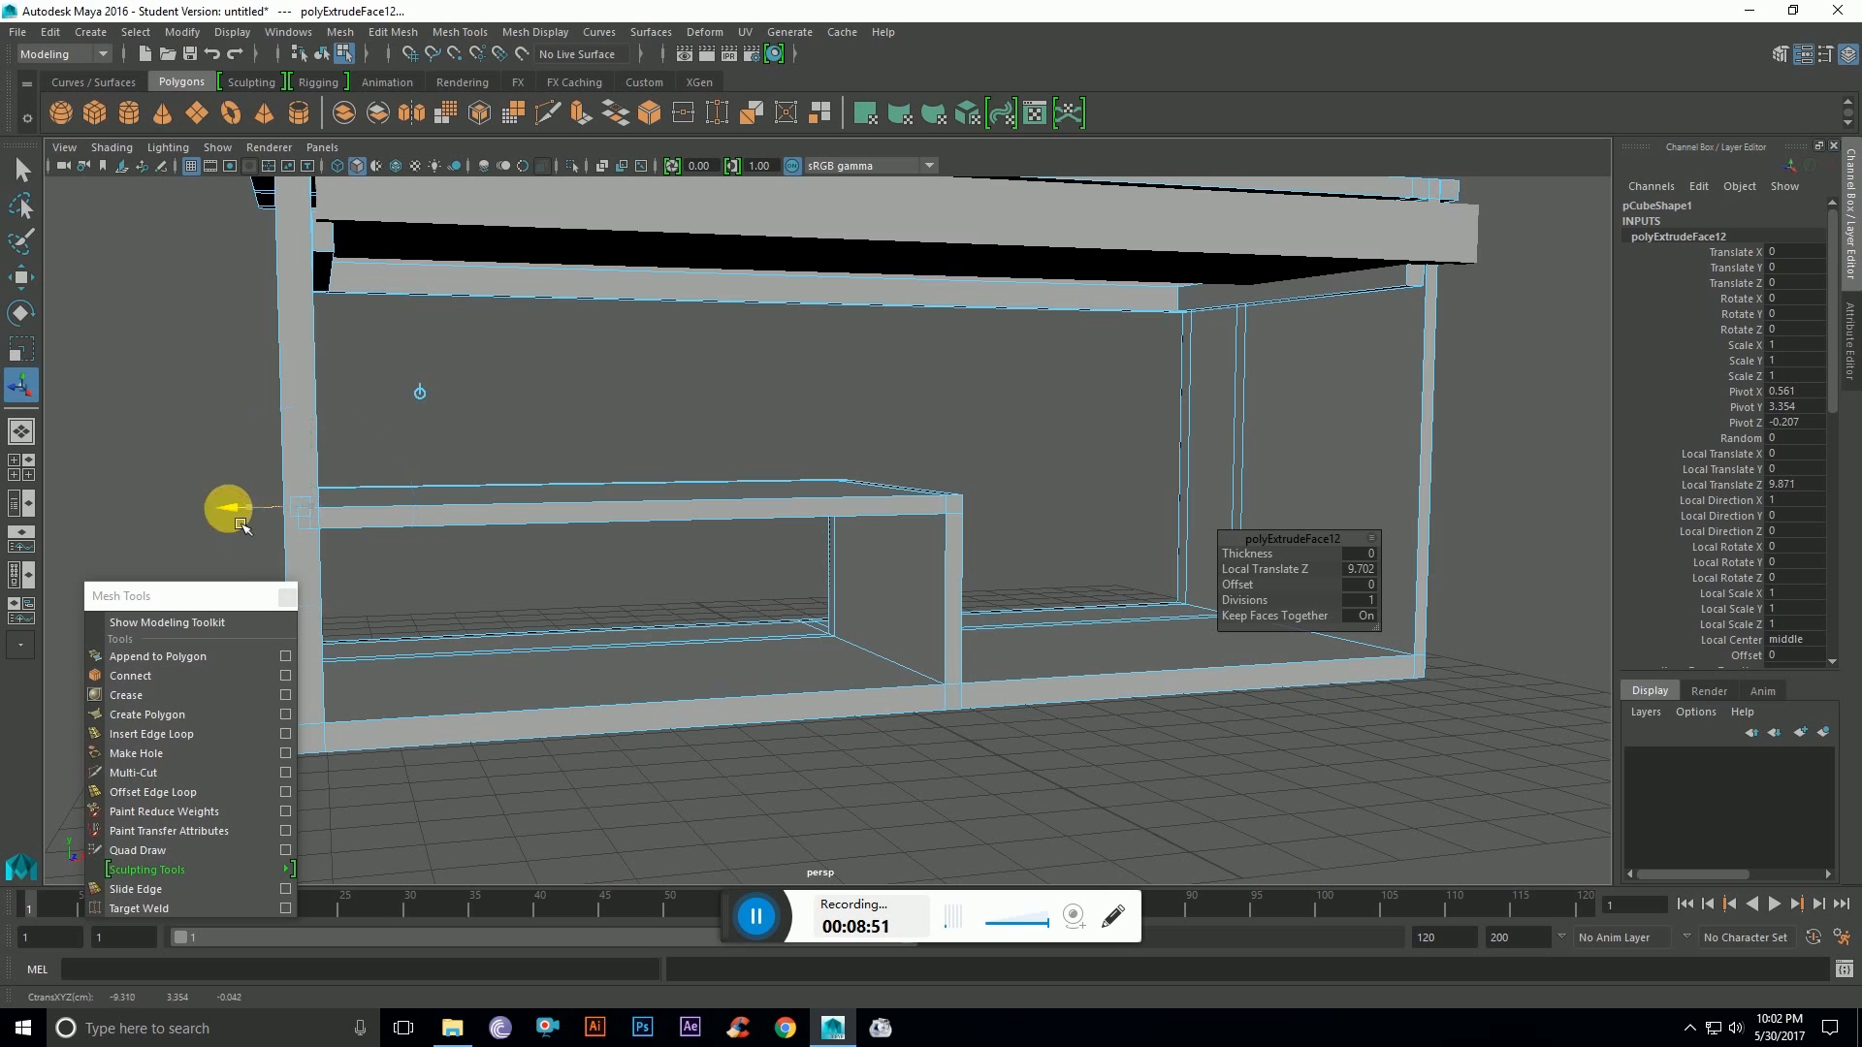
key("w")
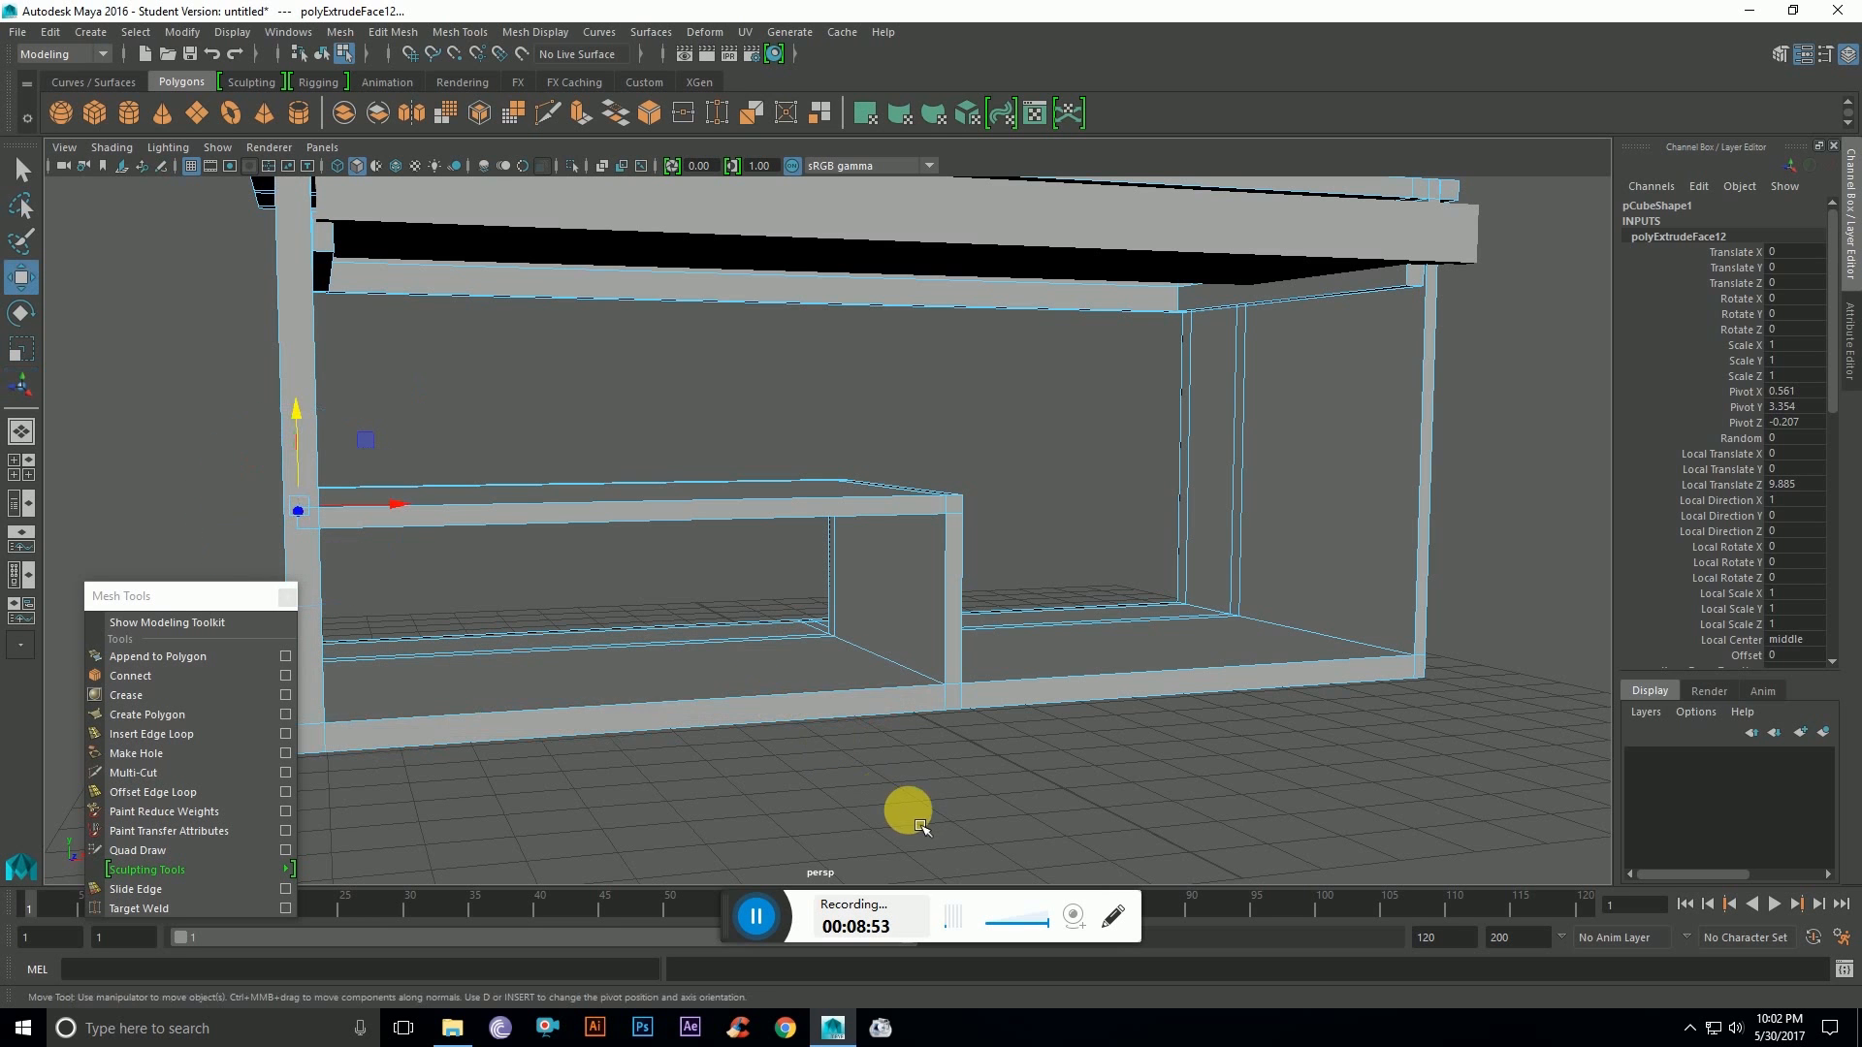
left_click(936, 810)
Step: Select the narrow faces along the underside of the table's rear rail, extrude them downward, and clear the selection
left_click_drag(940, 776, 924, 817, "alt")
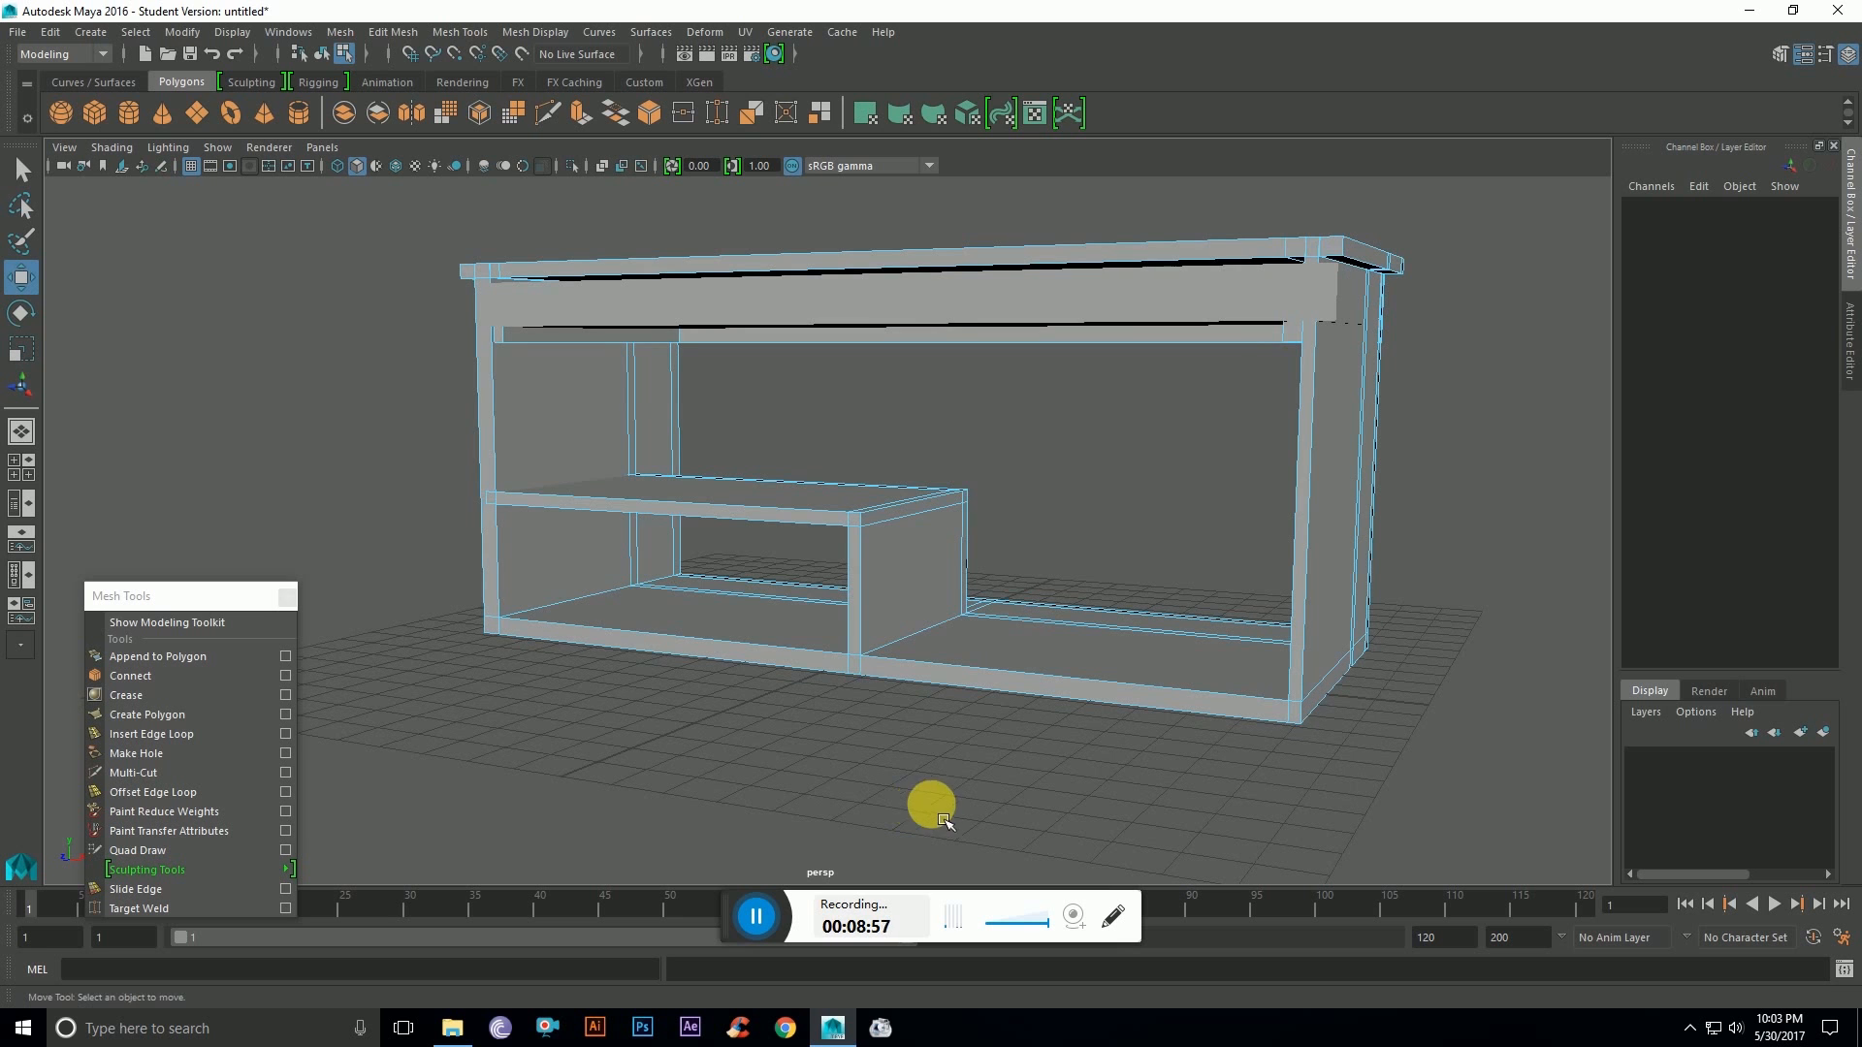
left_click_drag(1033, 800, 922, 813, "alt")
scroll(916, 766, "down", 4)
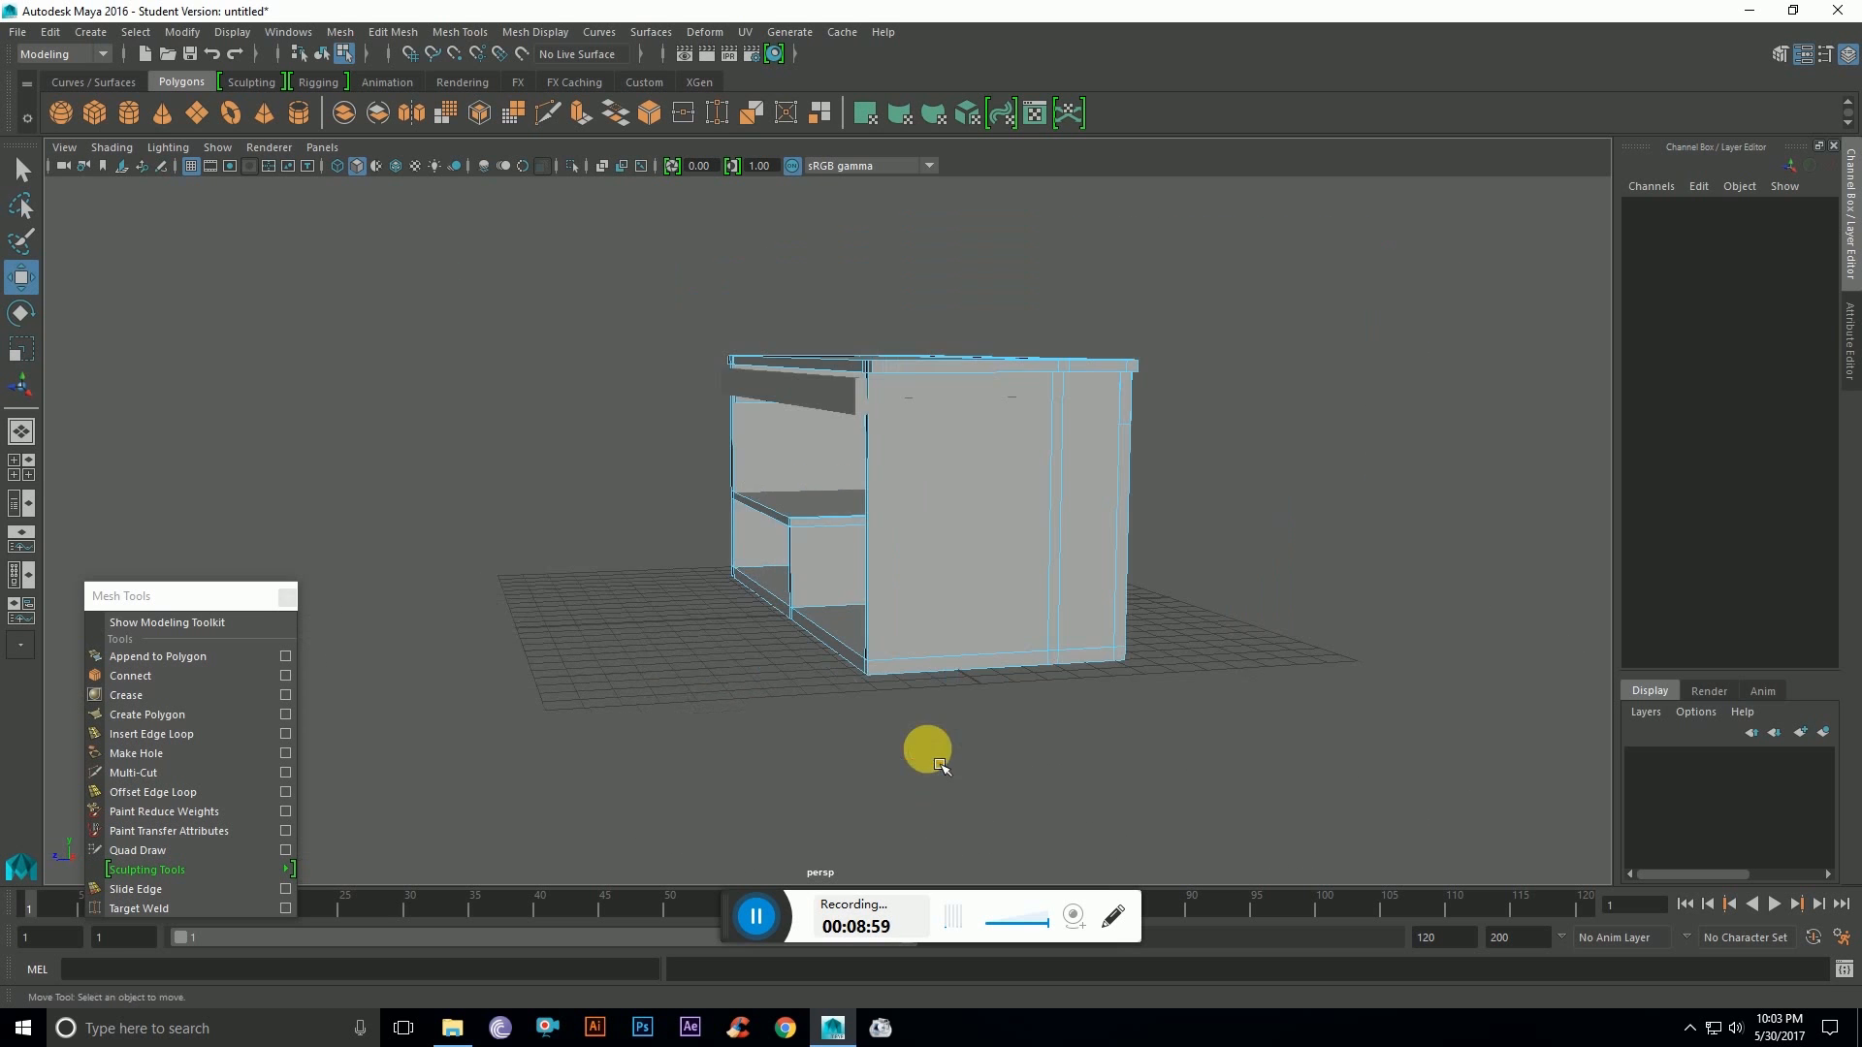
left_click_drag(853, 744, 1438, 713, "alt")
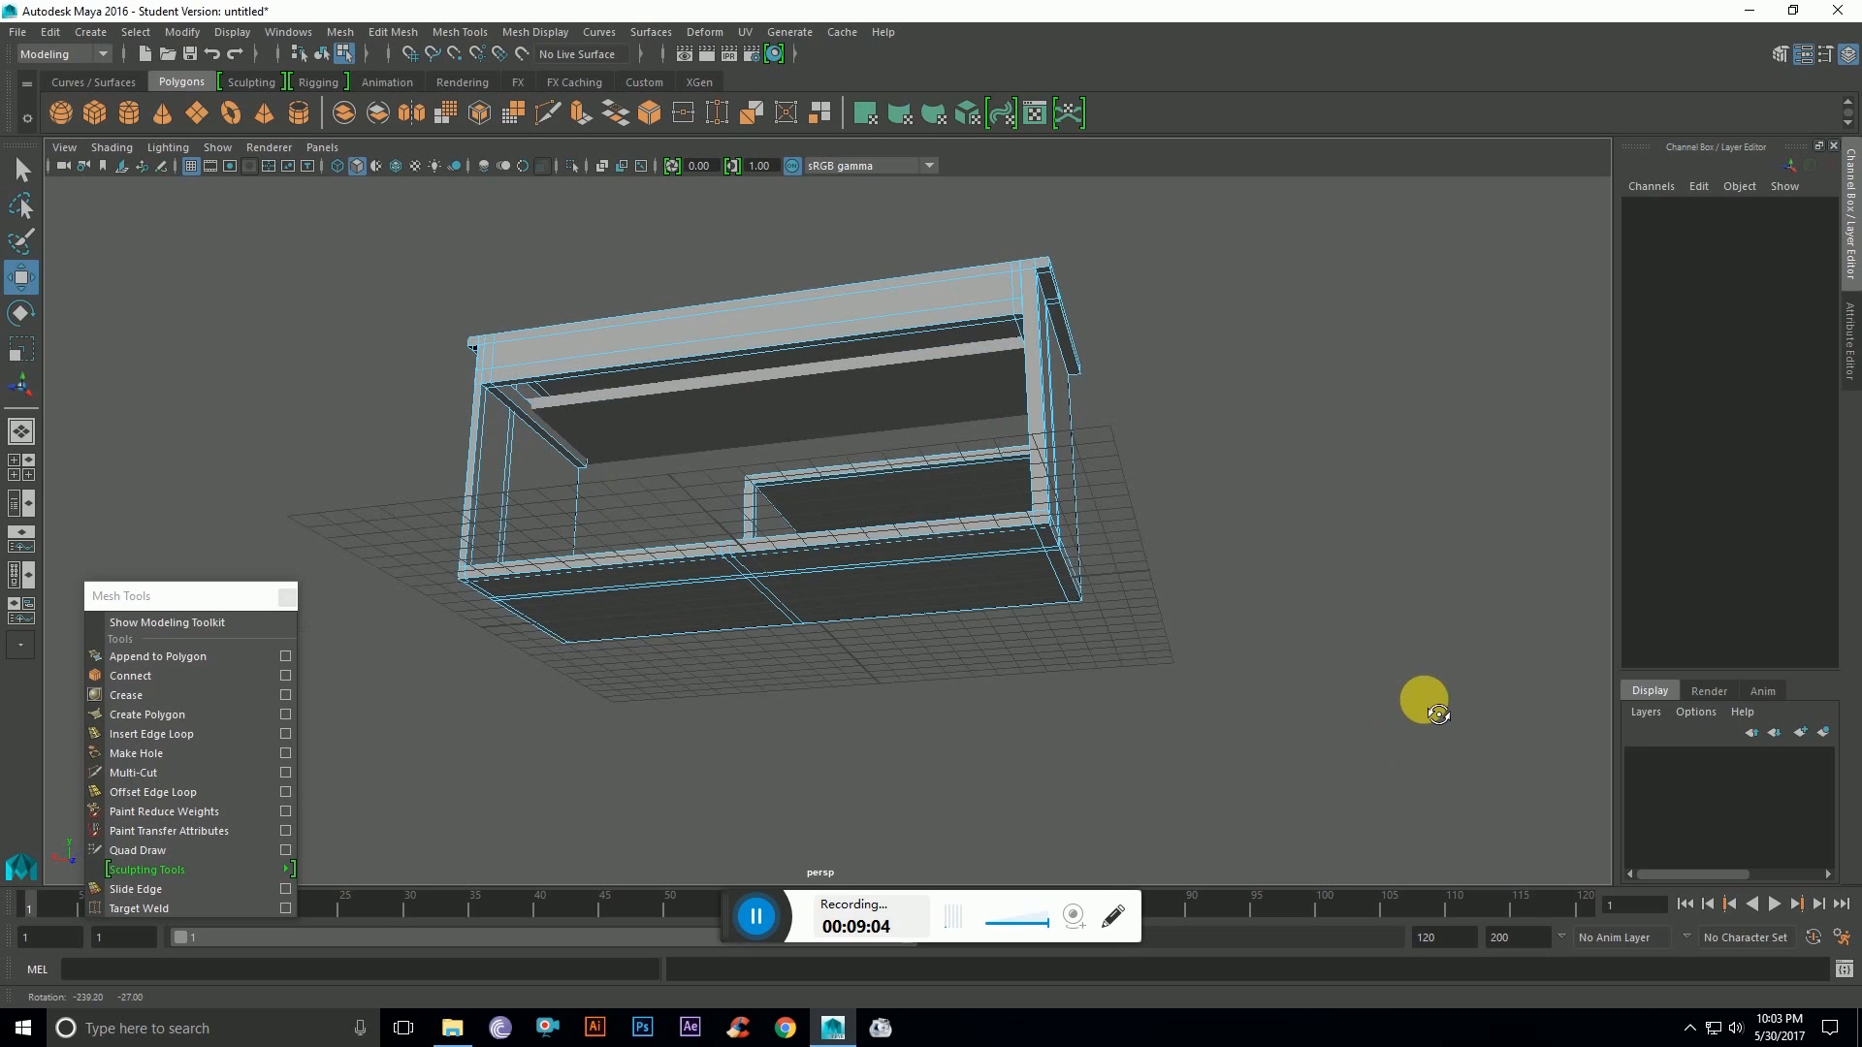
left_click(999, 336)
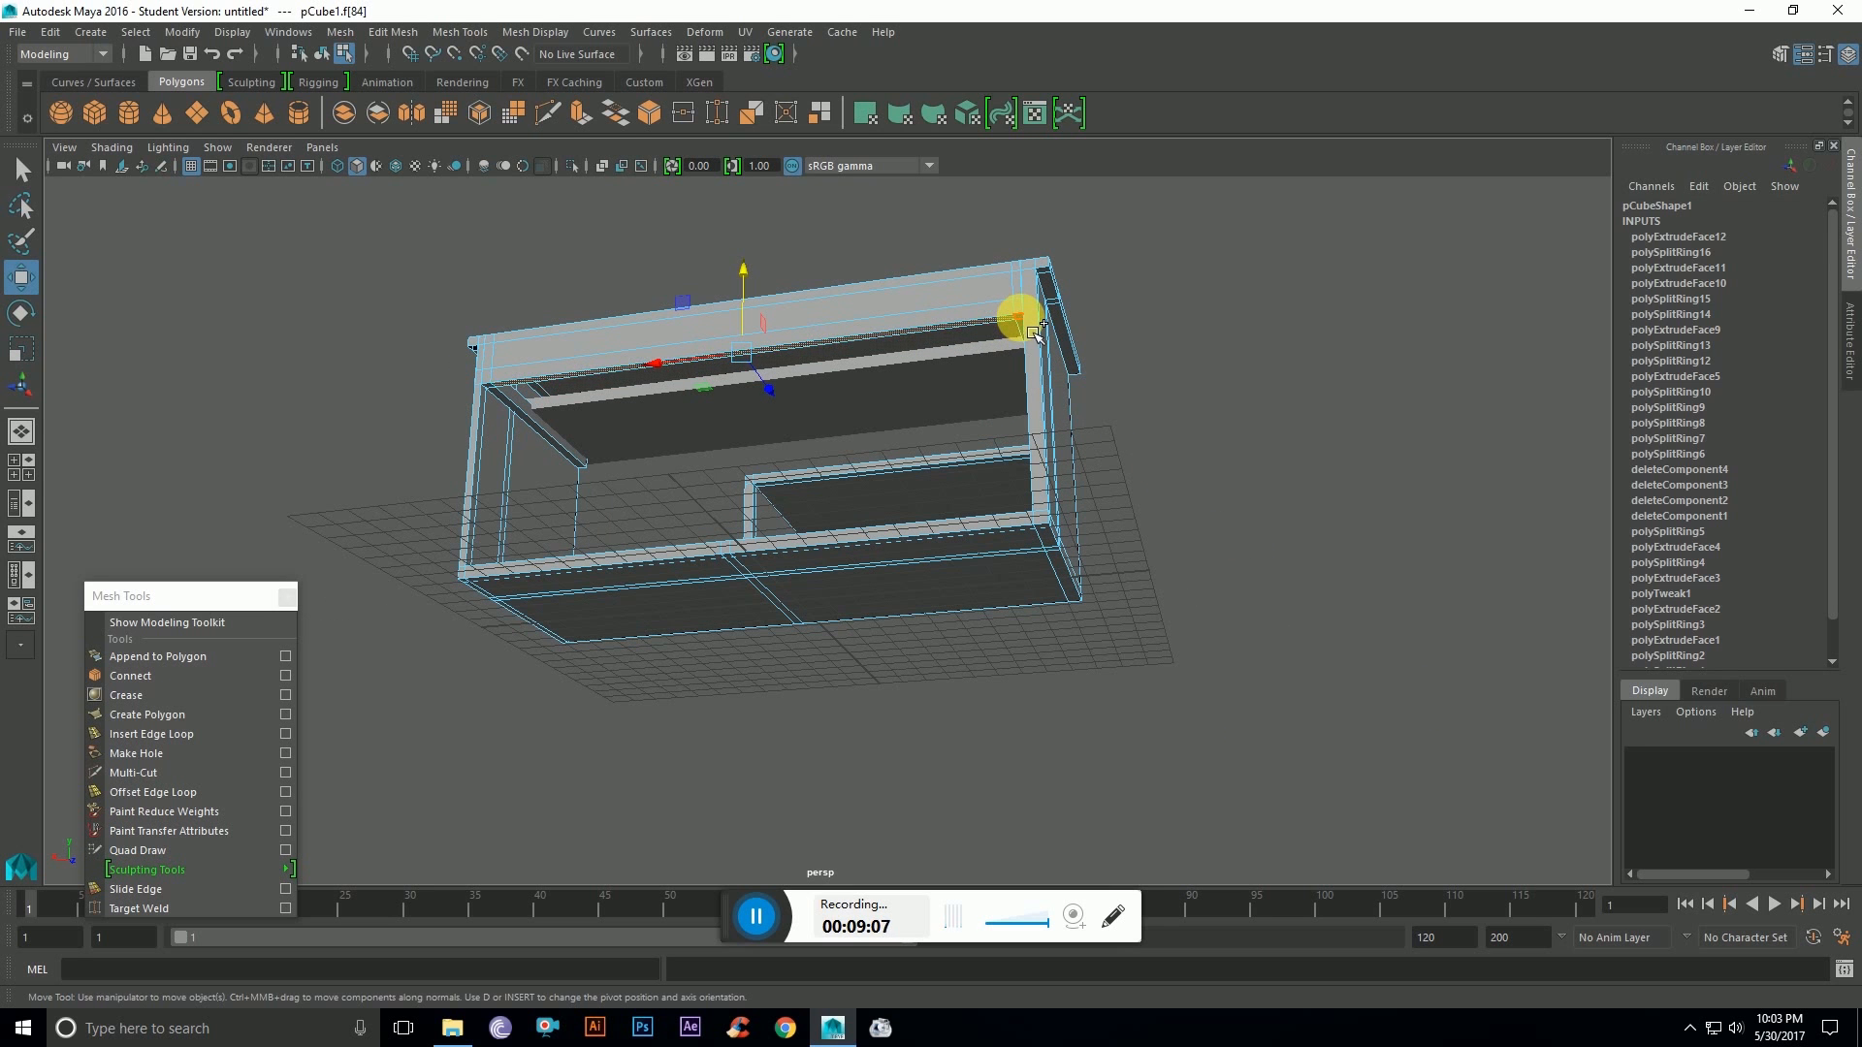
left_click(517, 402)
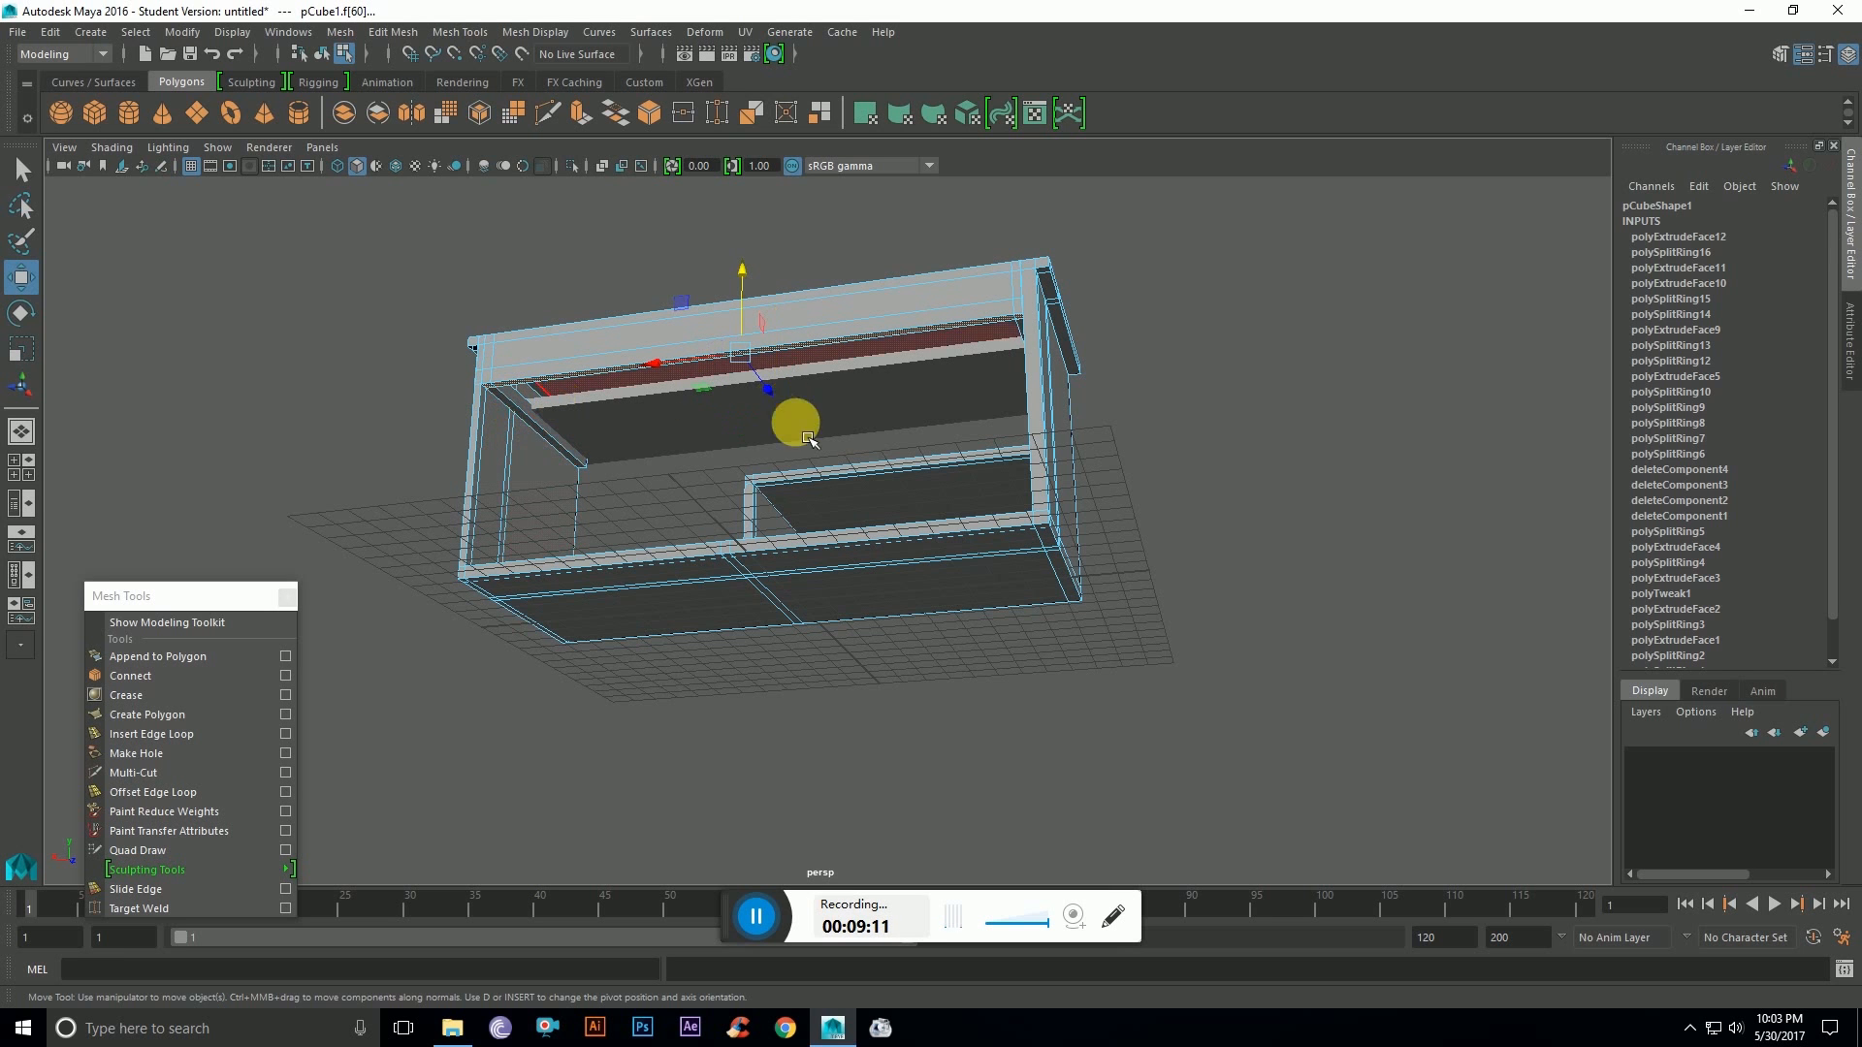
key("ctrl+e")
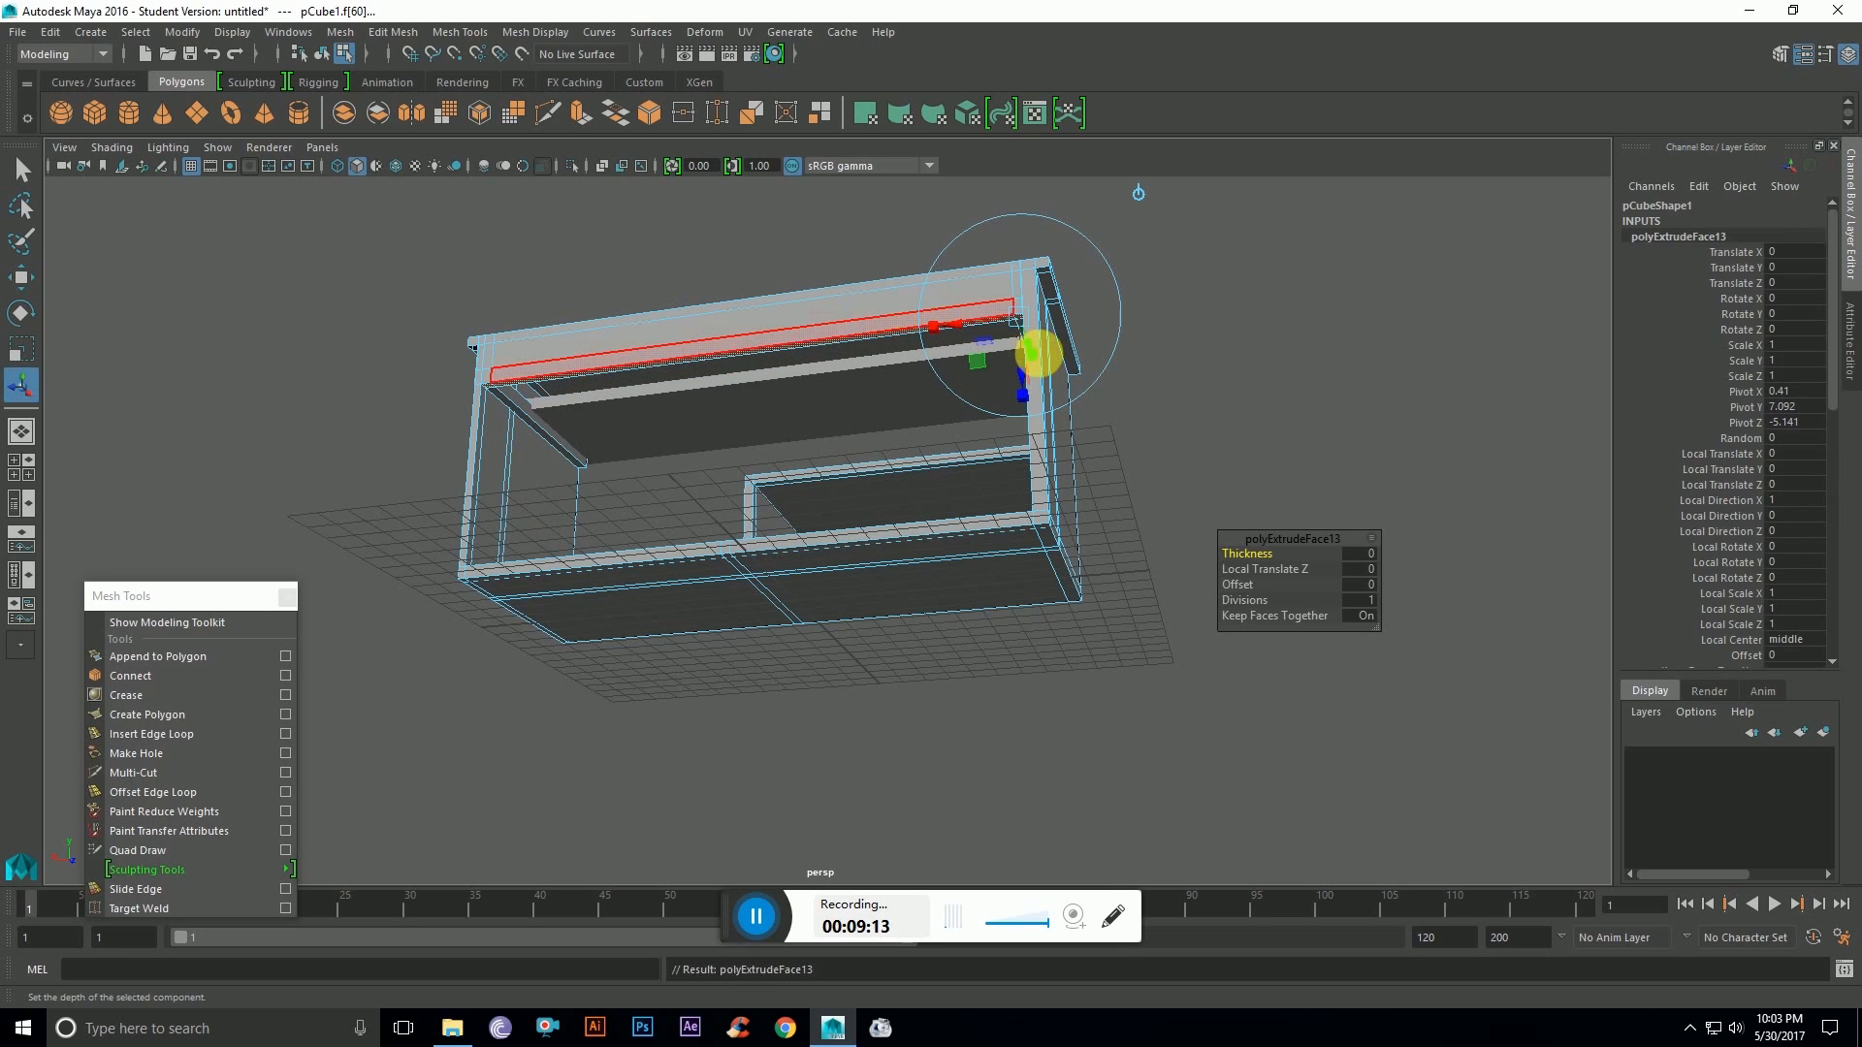
left_click_drag(1020, 380, 1160, 524)
key("w")
left_click(1171, 582)
Step: Return to object mode and examine the table's shape from the front and the sides
left_click_drag(1176, 594, 769, 657, "alt")
left_click_drag(973, 527, 927, 578, "alt")
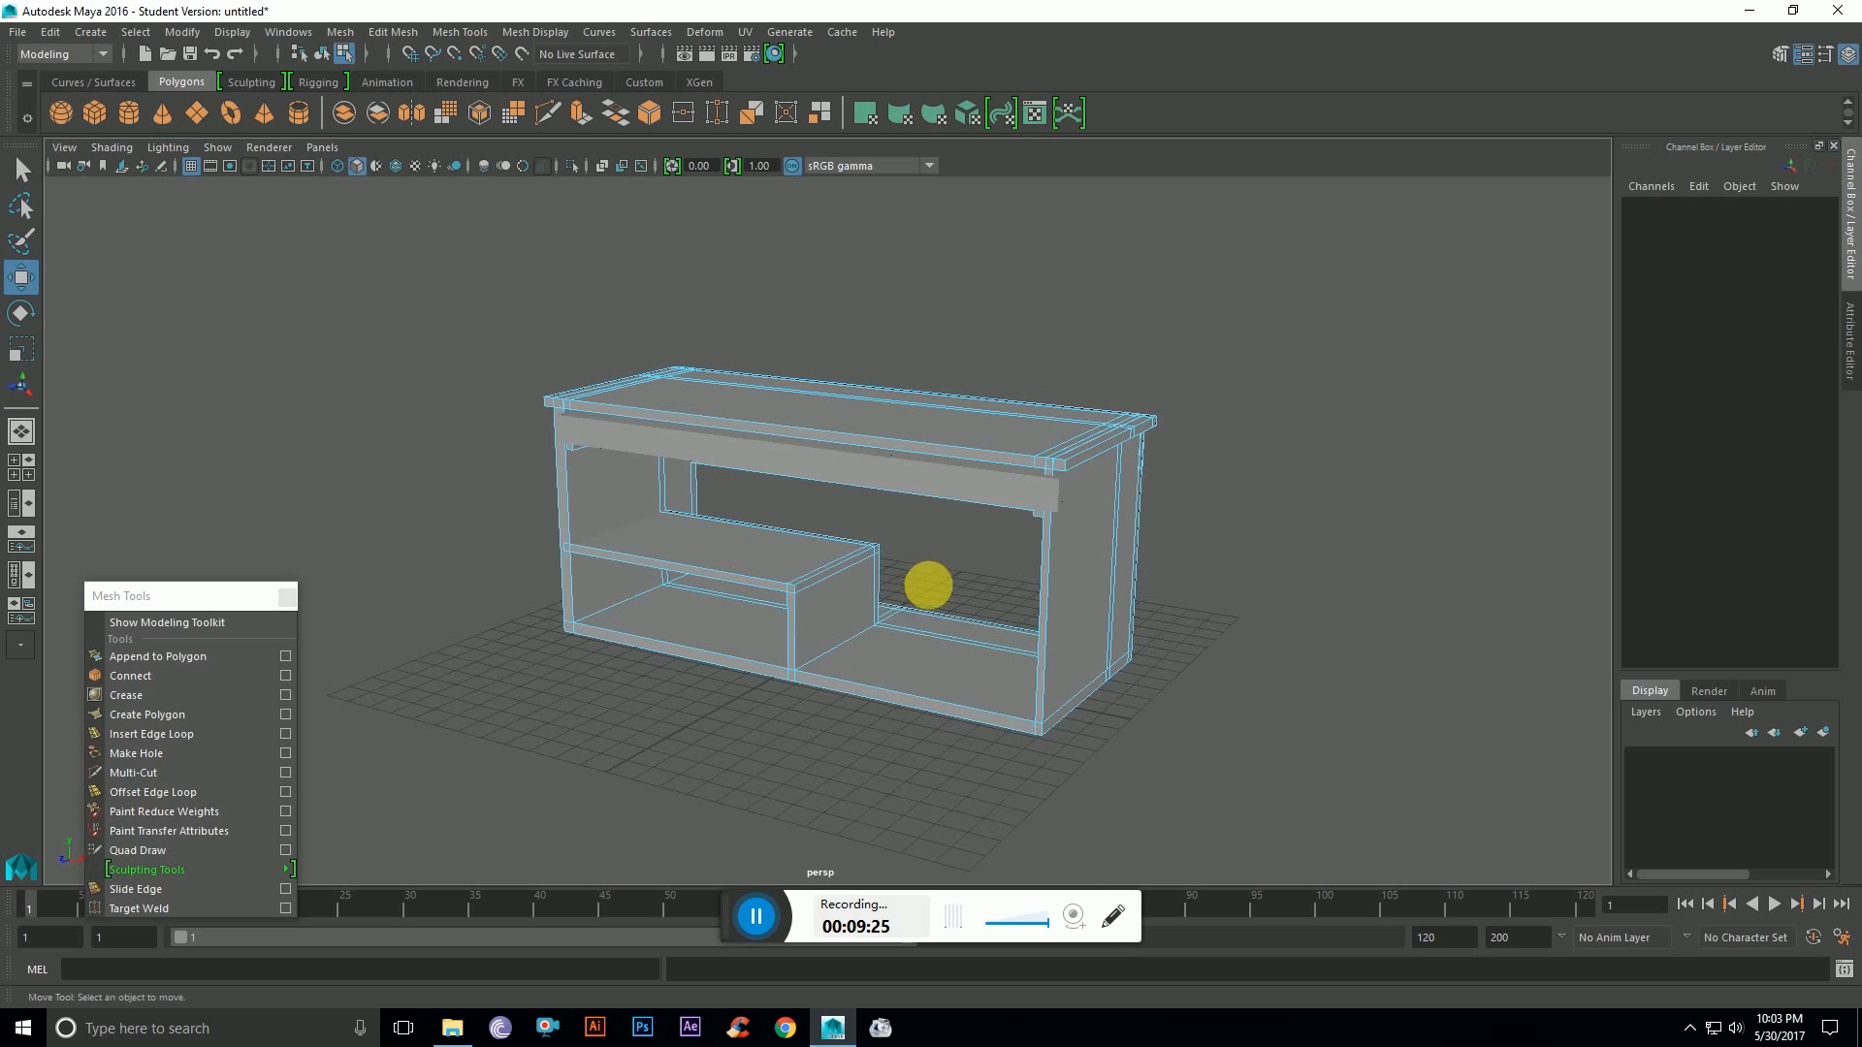
left_click_drag(1218, 723, 1124, 696, "alt")
right_click_drag(1238, 433, 1313, 408)
mouse_move(1235, 608)
left_mouse_down("alt")
mouse_move(1134, 602)
mouse_move(940, 636)
mouse_move(1067, 665)
mouse_move(1354, 597)
mouse_move(1358, 578)
mouse_move(1392, 615)
mouse_move(1417, 611)
mouse_move(1298, 621)
mouse_move(1284, 611)
mouse_move(1376, 614)
mouse_move(1256, 600)
left_mouse_up("alt")
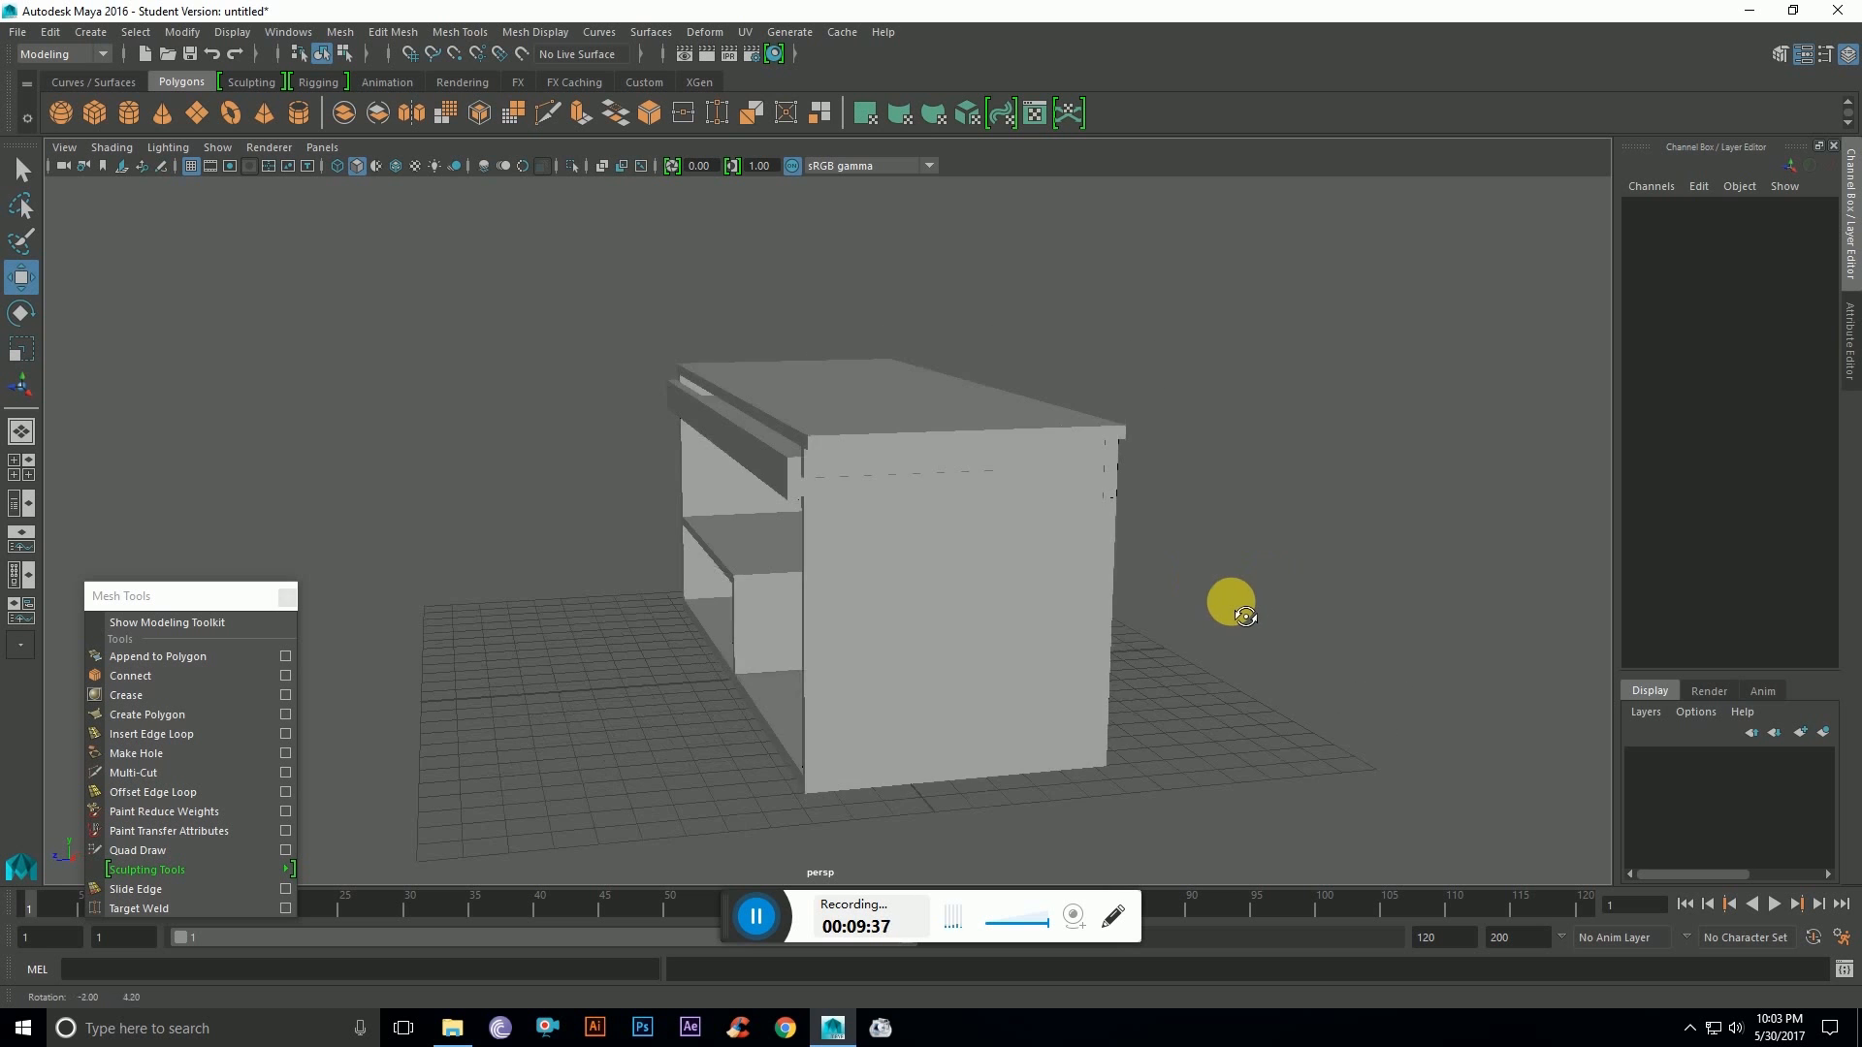
left_click_drag(1371, 626, 1237, 624, "alt")
left_click_drag(1119, 623, 1218, 625, "alt")
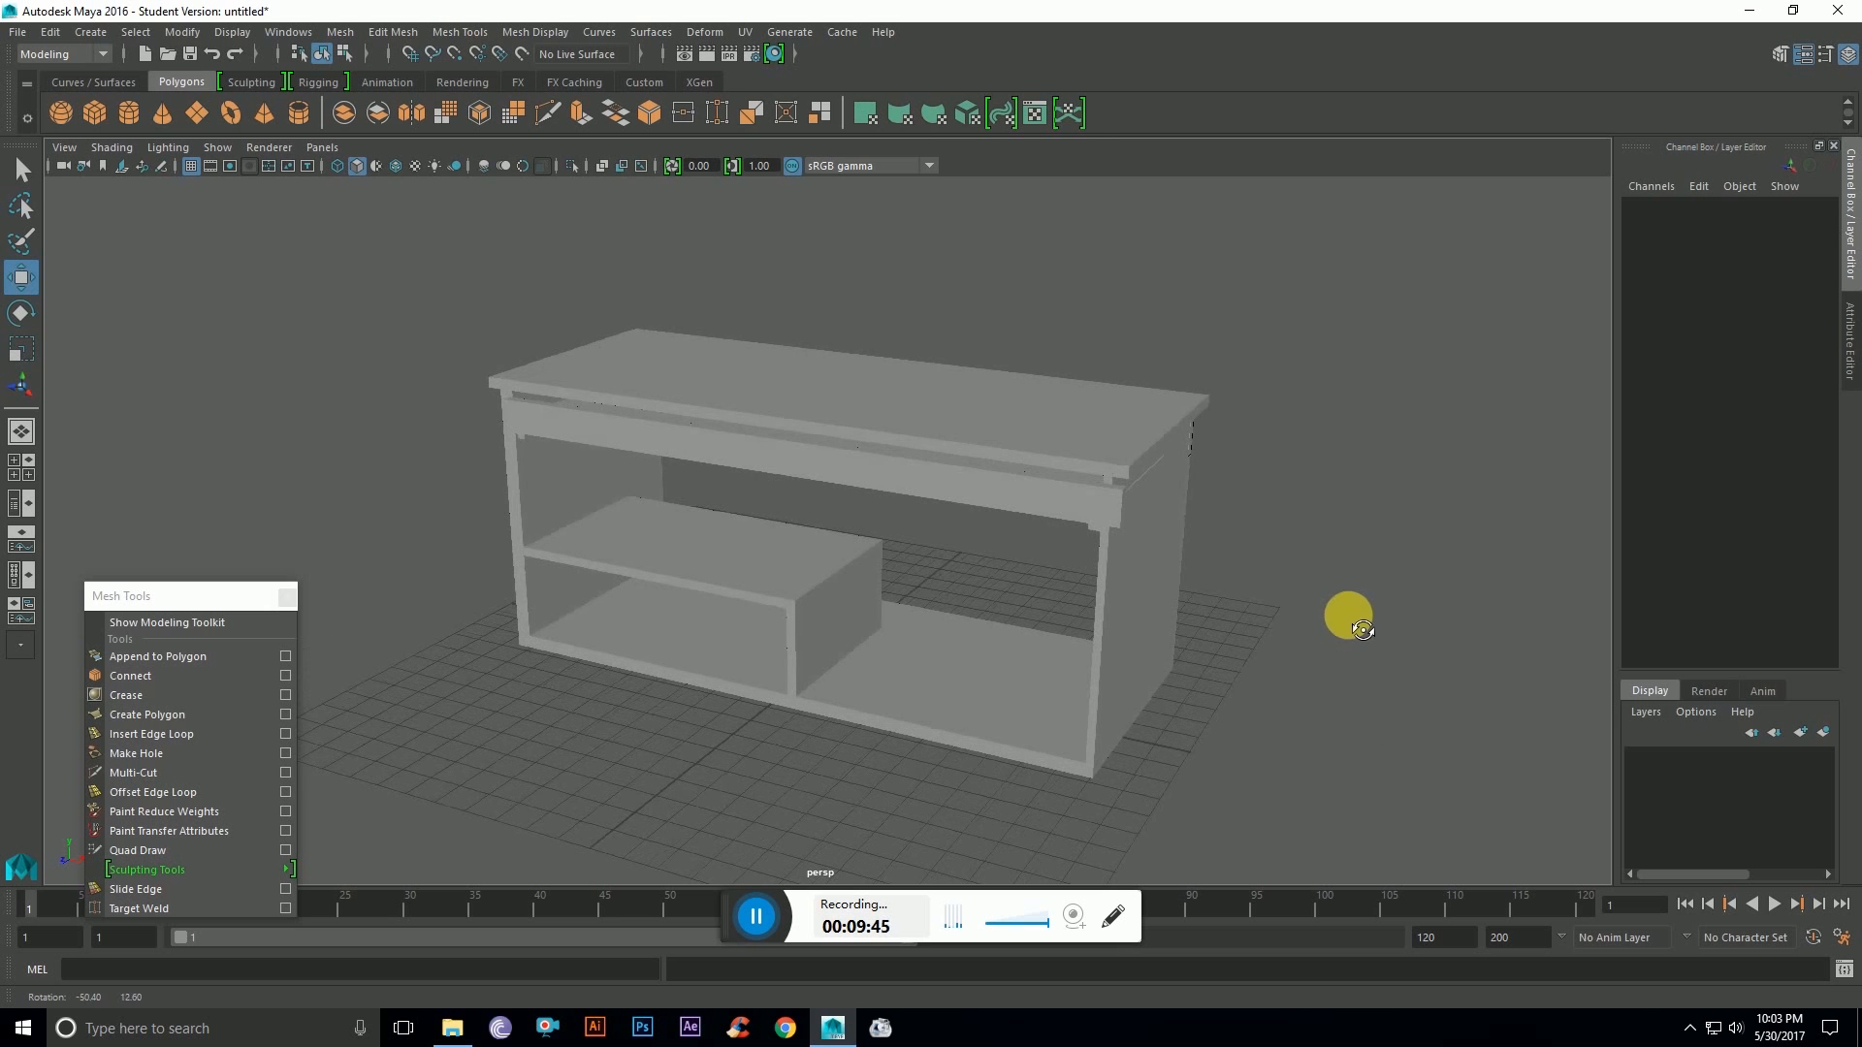
Step: Select the table body and the keyboard tray together to show the wireframe of both objects
left_click_drag(813, 390, 815, 393)
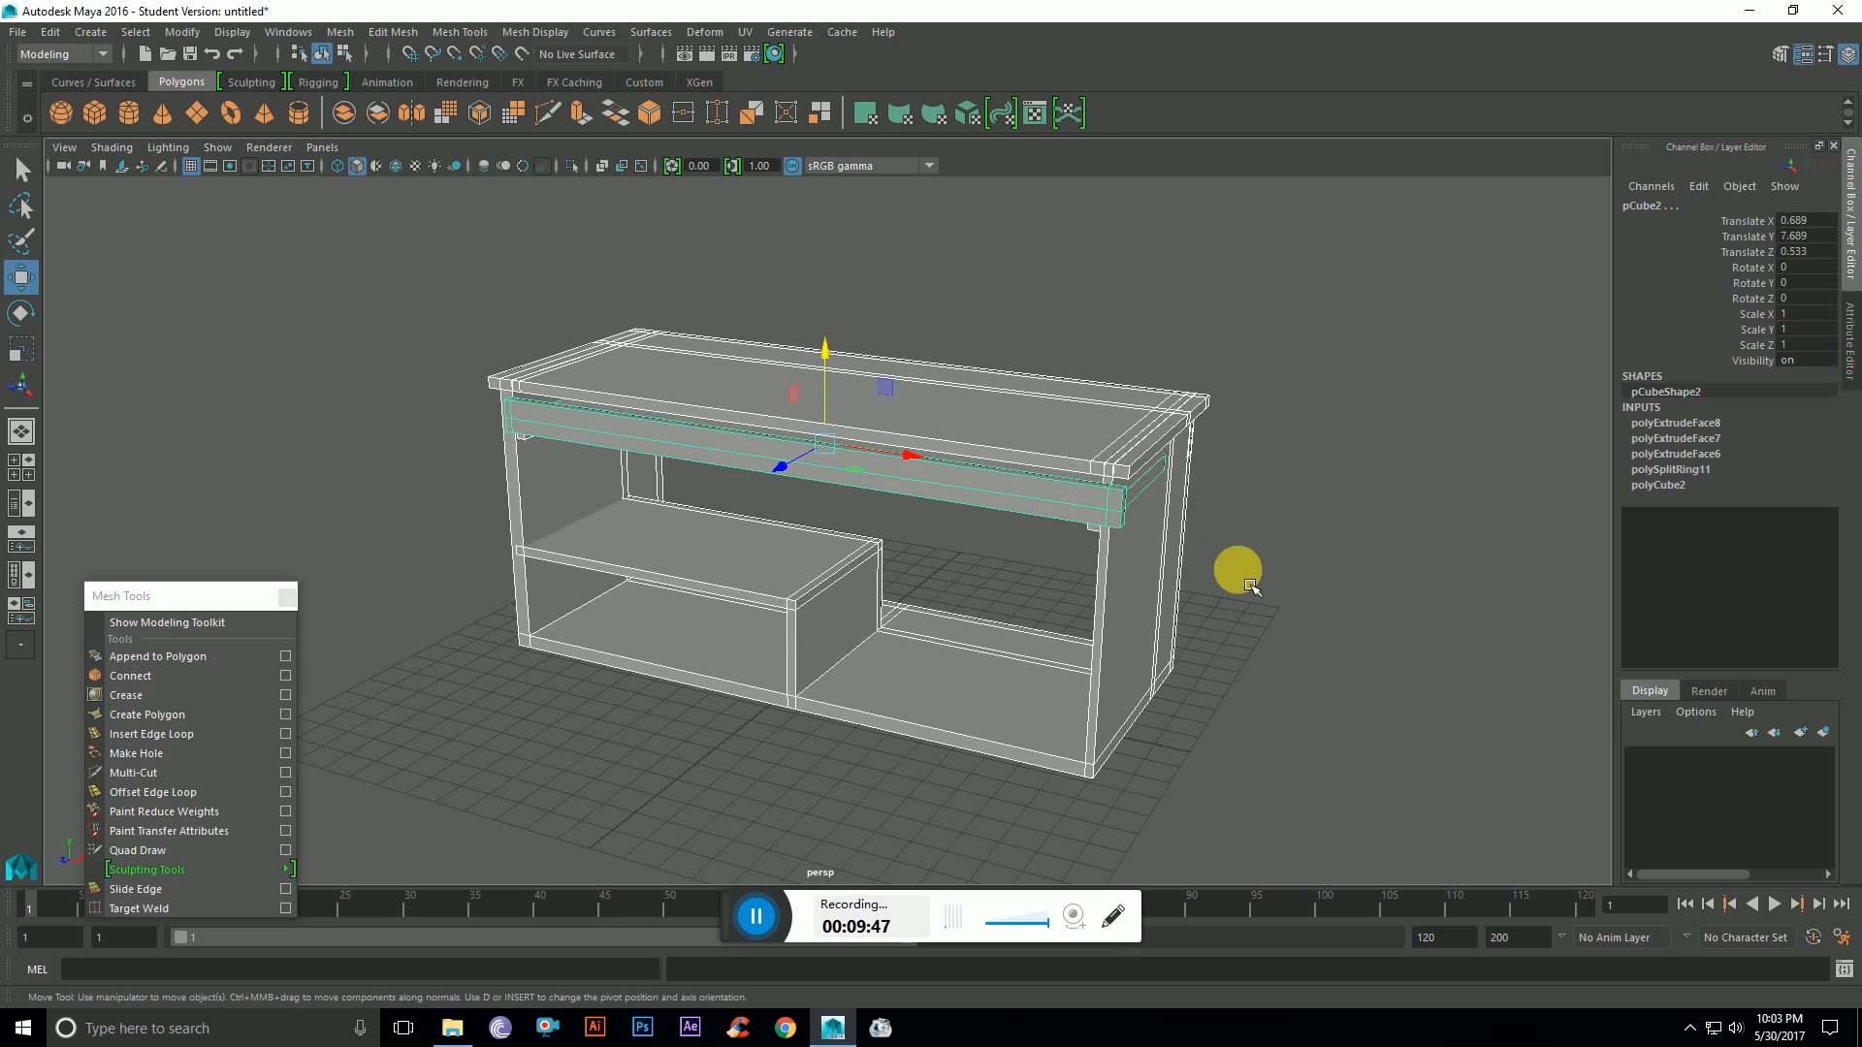
left_click_drag(1273, 595, 1248, 591, "alt")
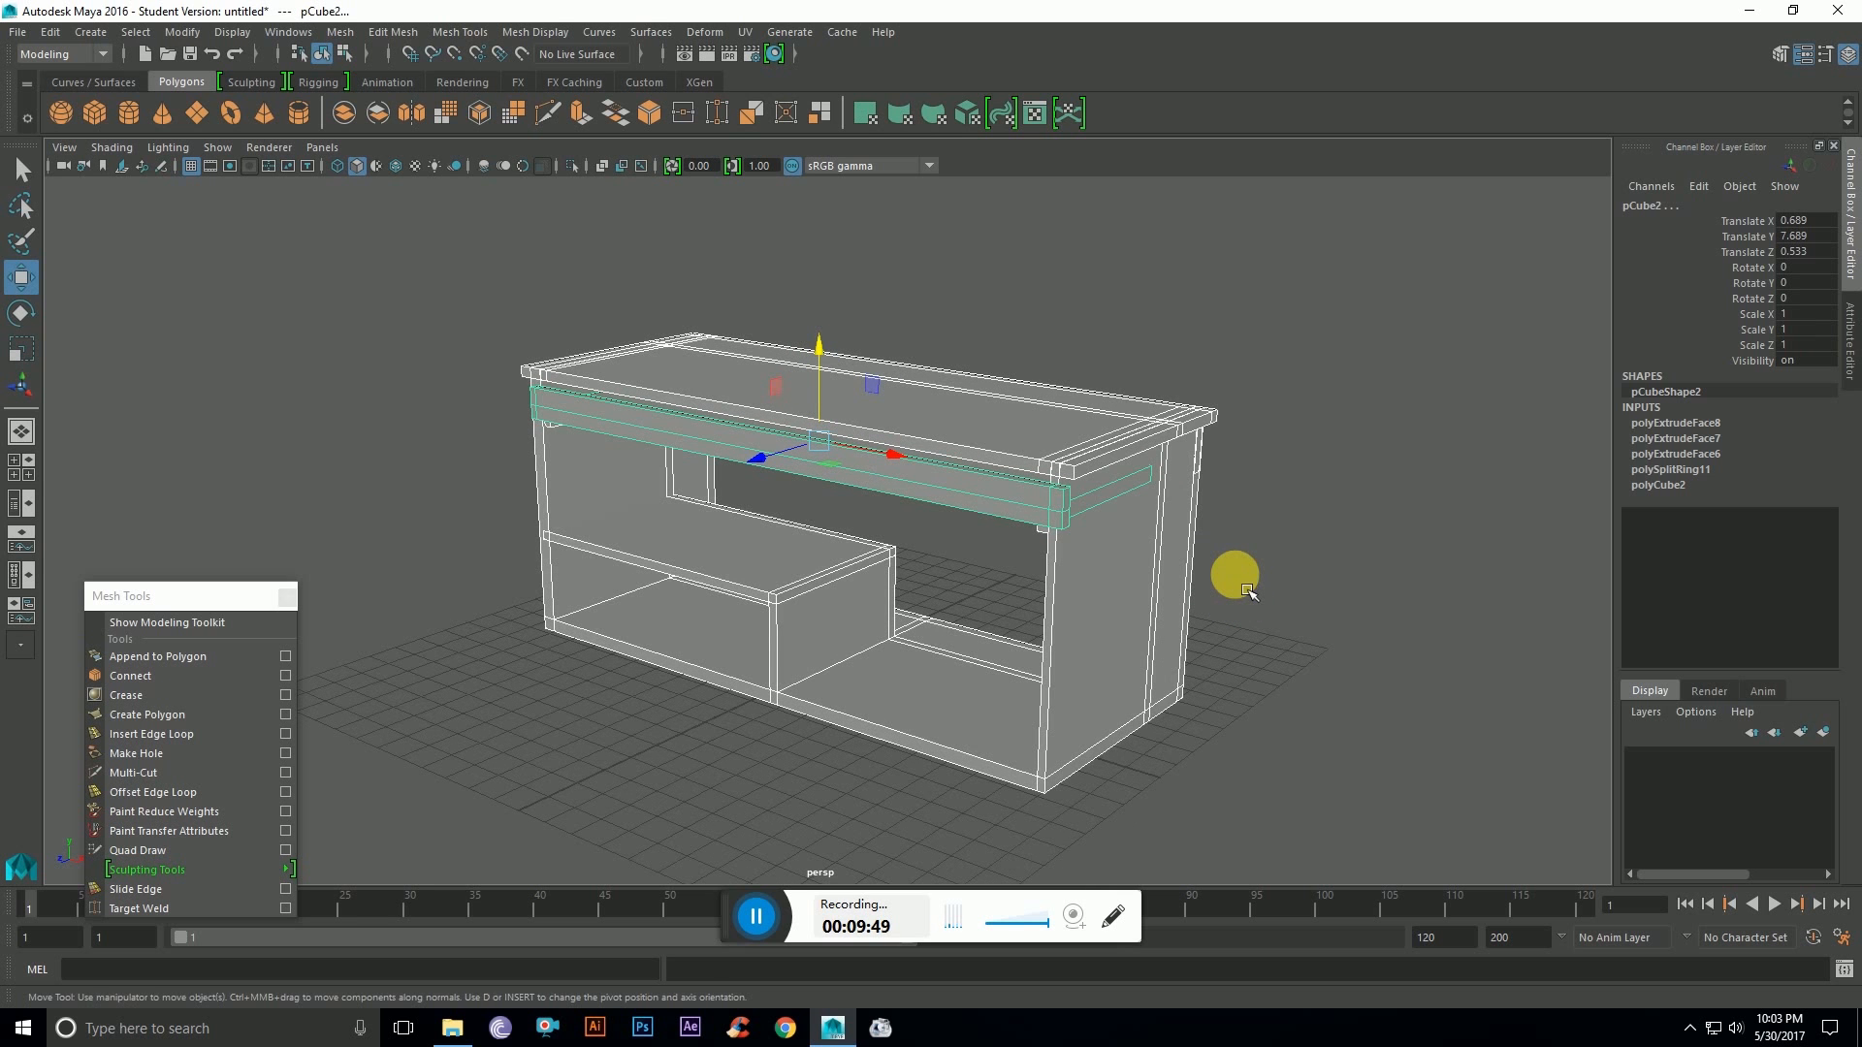
mouse_move(1276, 660)
left_mouse_down("alt")
mouse_move(927, 660)
mouse_move(870, 679)
mouse_move(1417, 631)
mouse_move(1289, 669)
left_mouse_up("alt")
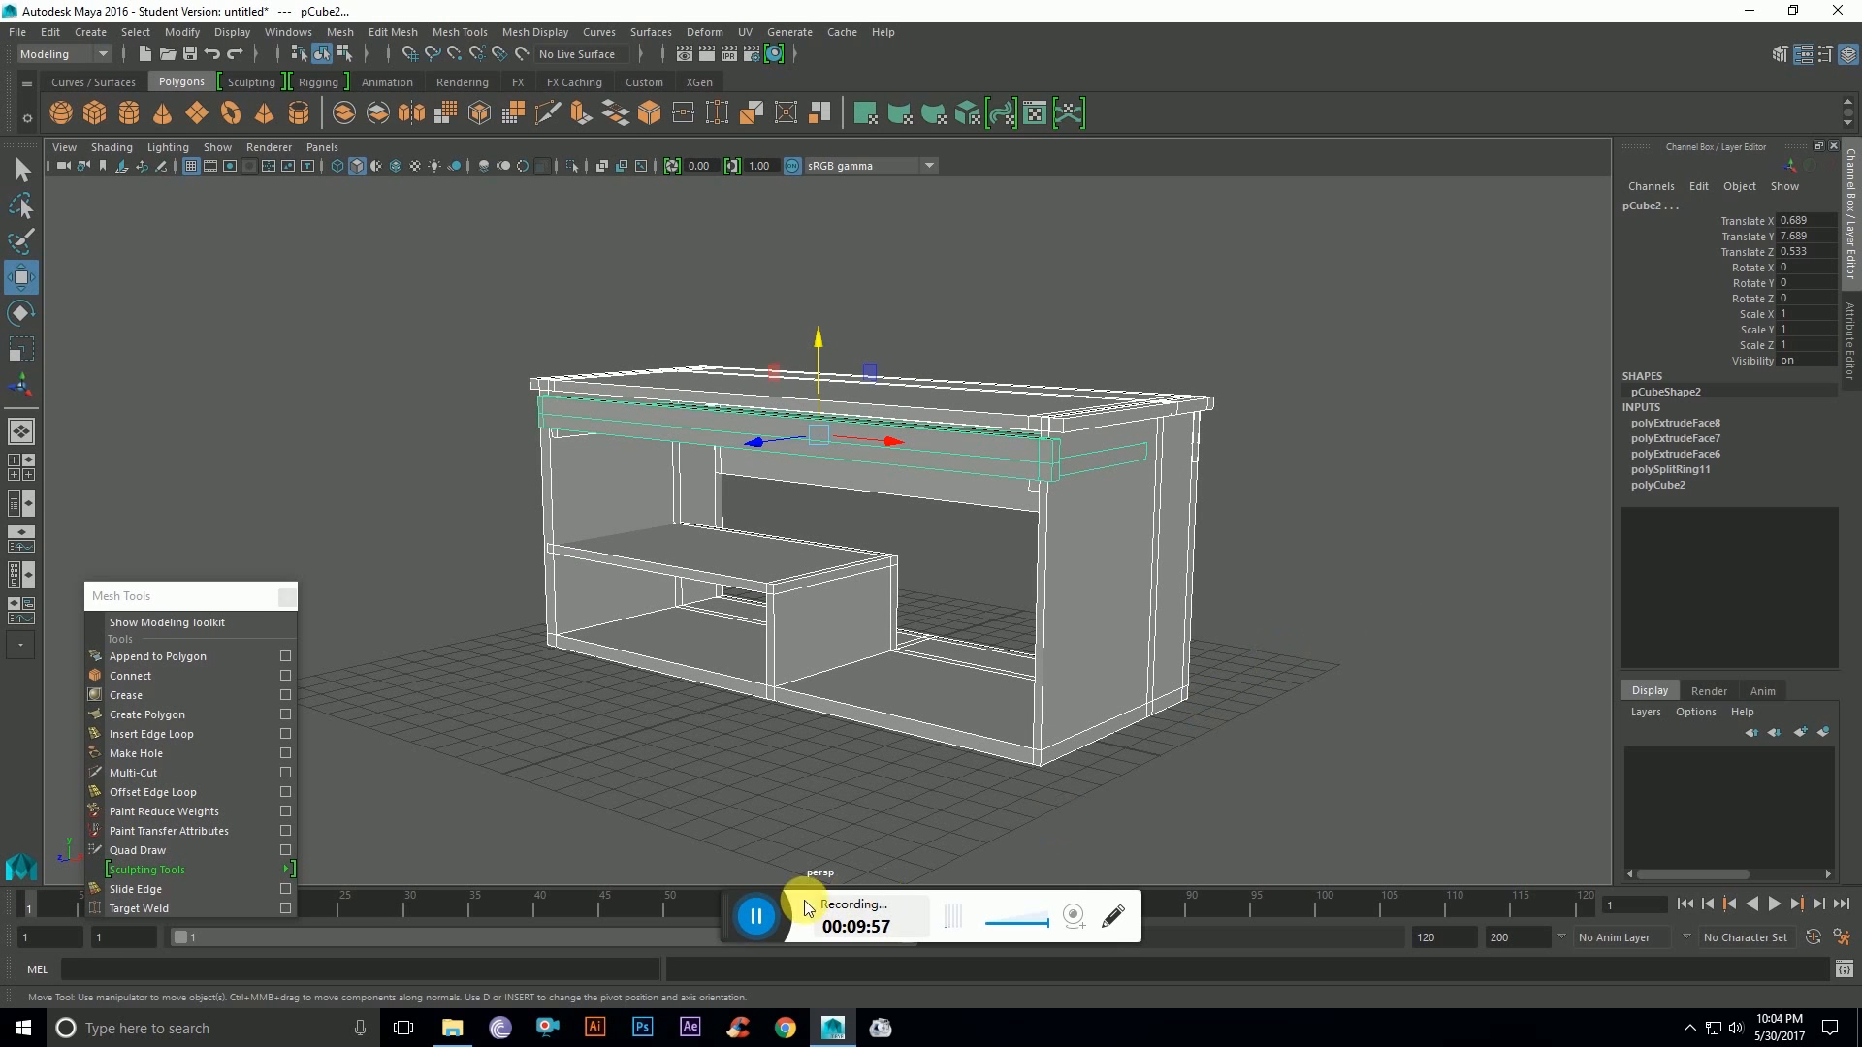